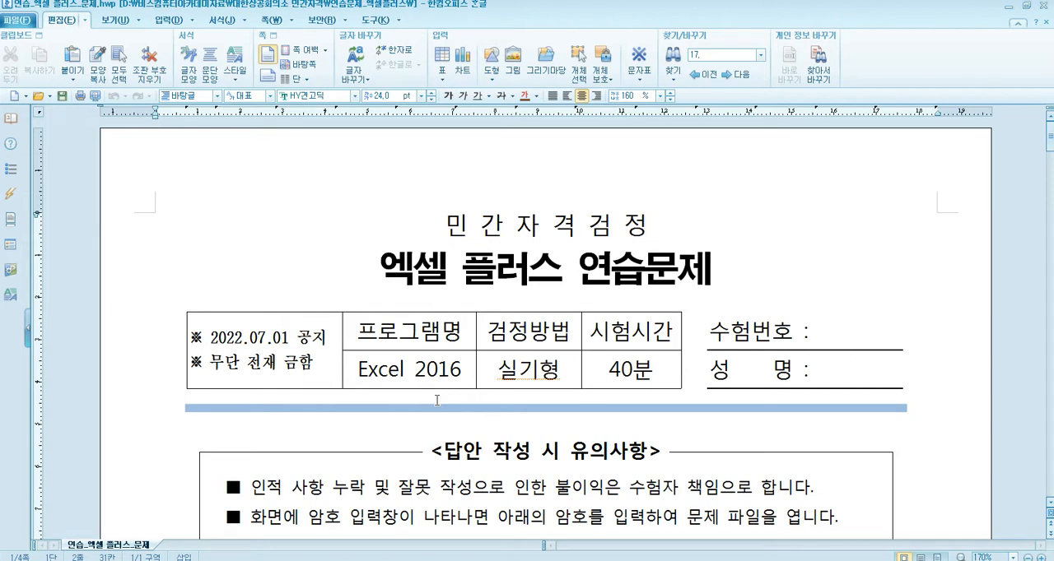
- Read the exam document's answer-writing notes and open the Excel source workbook from the 제공파일 folder
scroll(436, 400, down, 2)
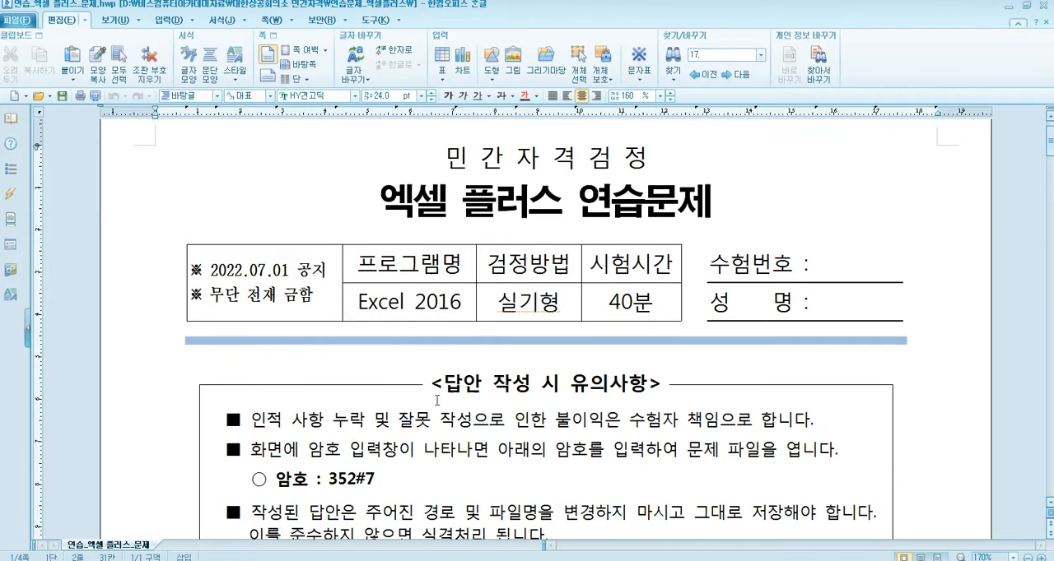
scroll(436, 400, up, 2)
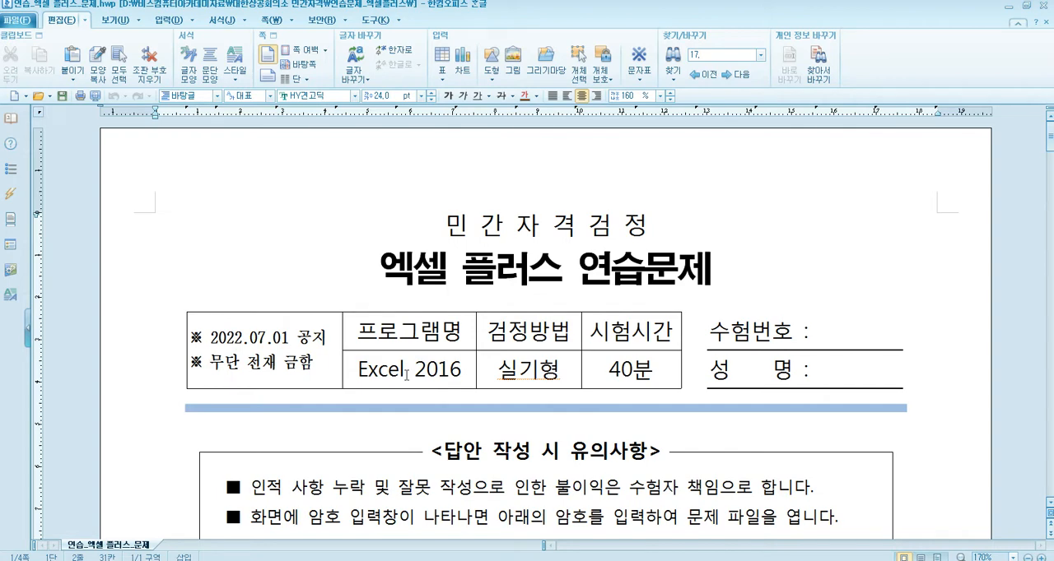
scroll(406, 375, down, 5)
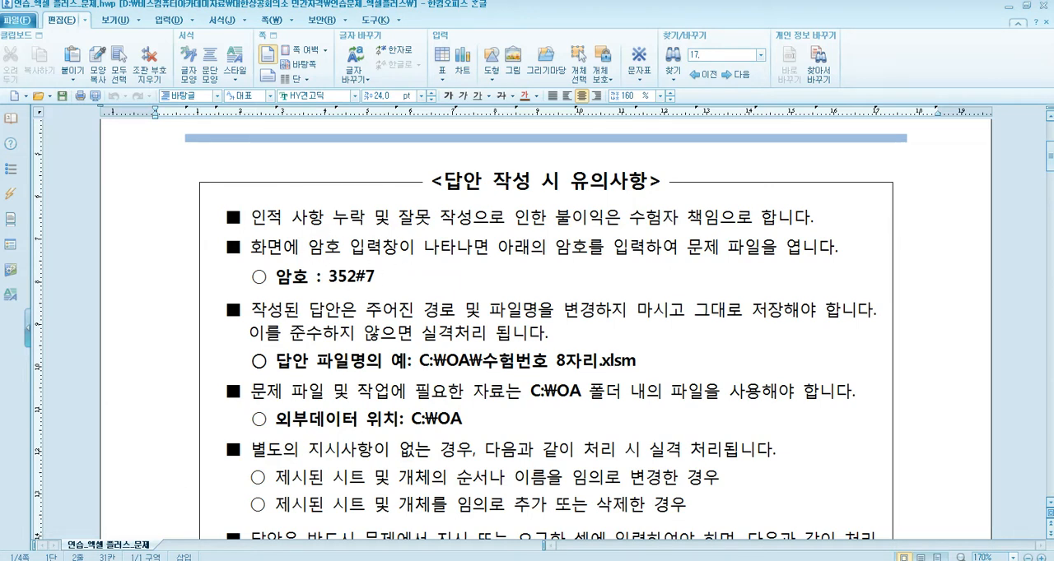
key(alt+Tab)
click(449, 212)
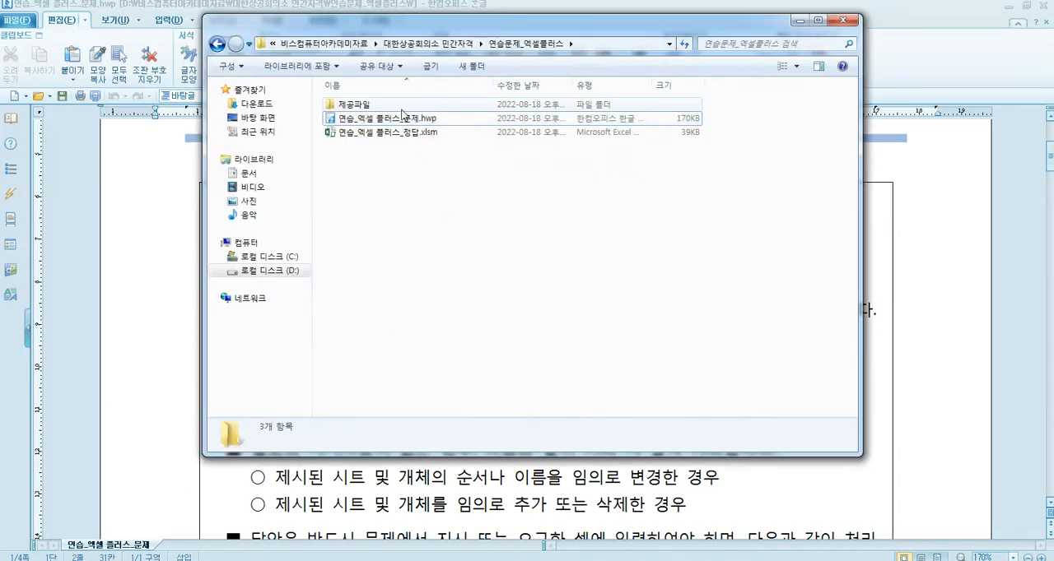
double_click(403, 105)
double_click(407, 119)
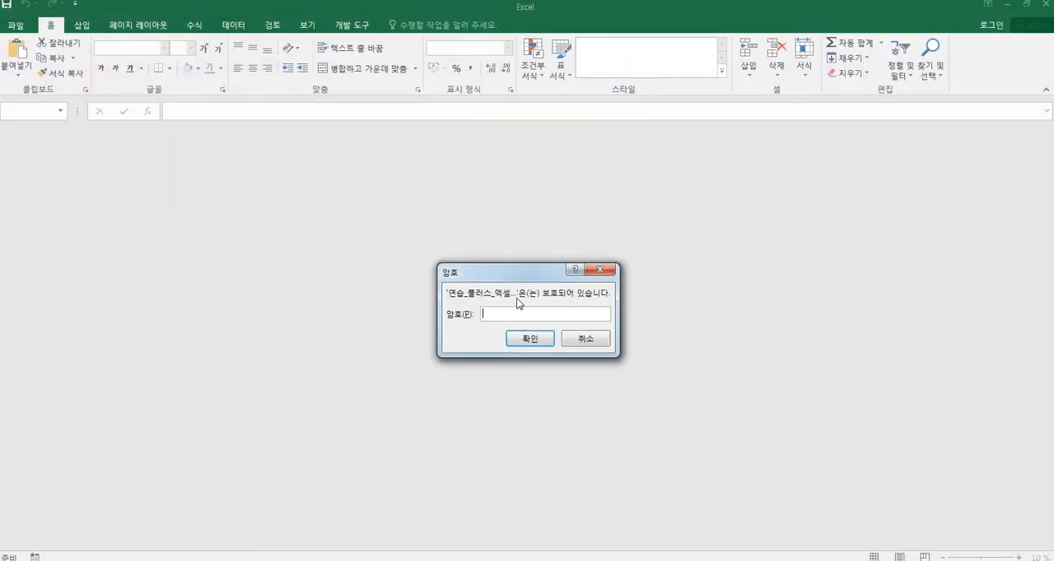
- Start the Windows Magnifier (돋보기) and enlarge the screen
key(super)
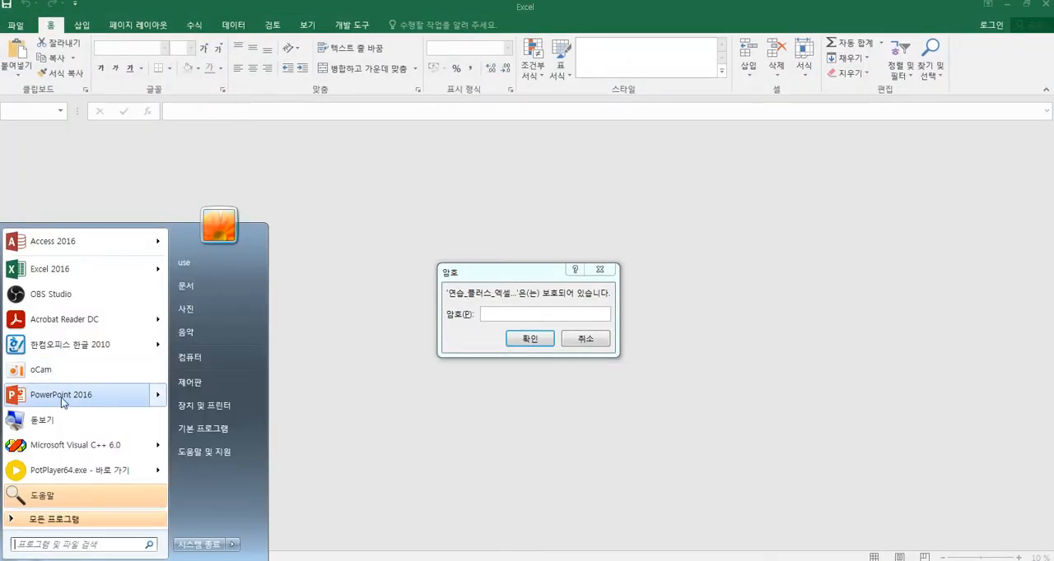
click(115, 413)
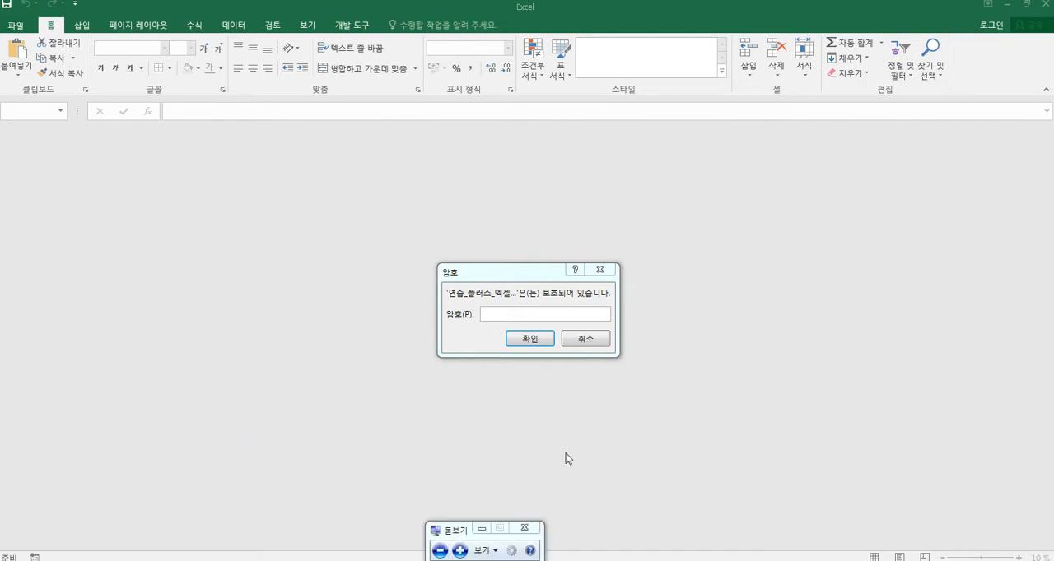
click(459, 551)
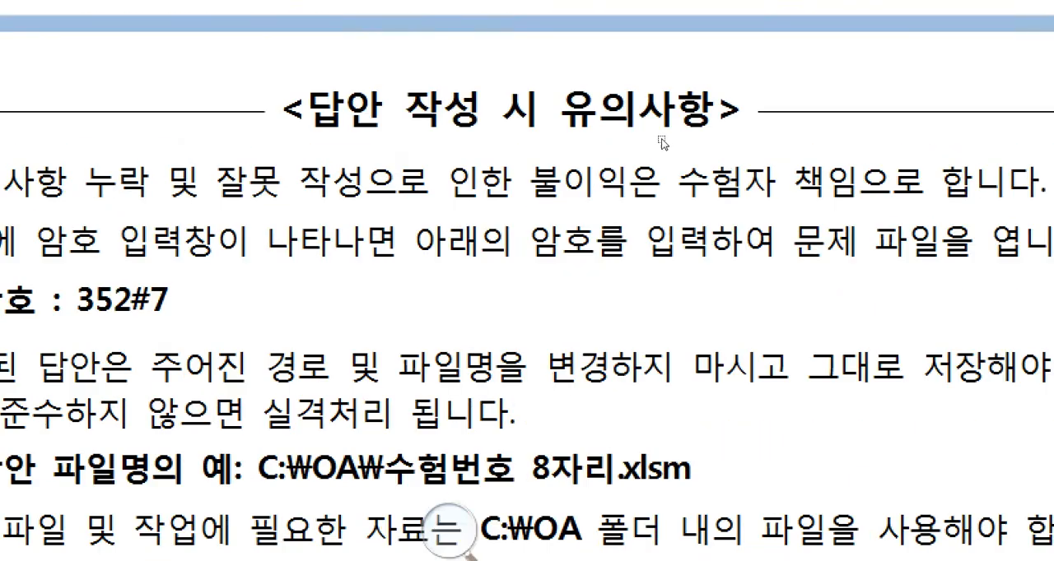
- Enter the workbook password given in the exam notes and enable editing of the protected source workbook
click(345, 555)
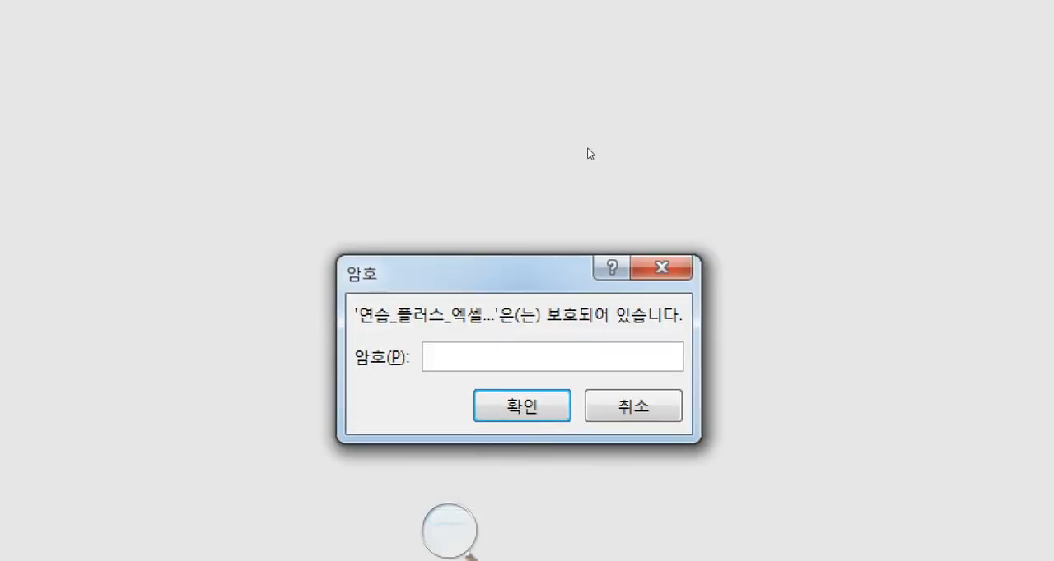
text(*****)
key(Return)
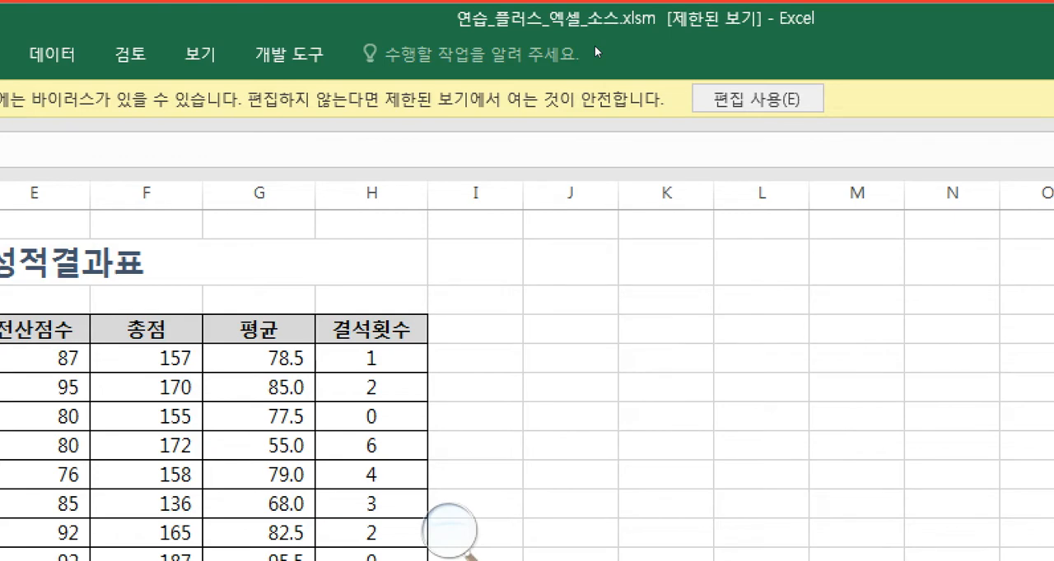
click(757, 99)
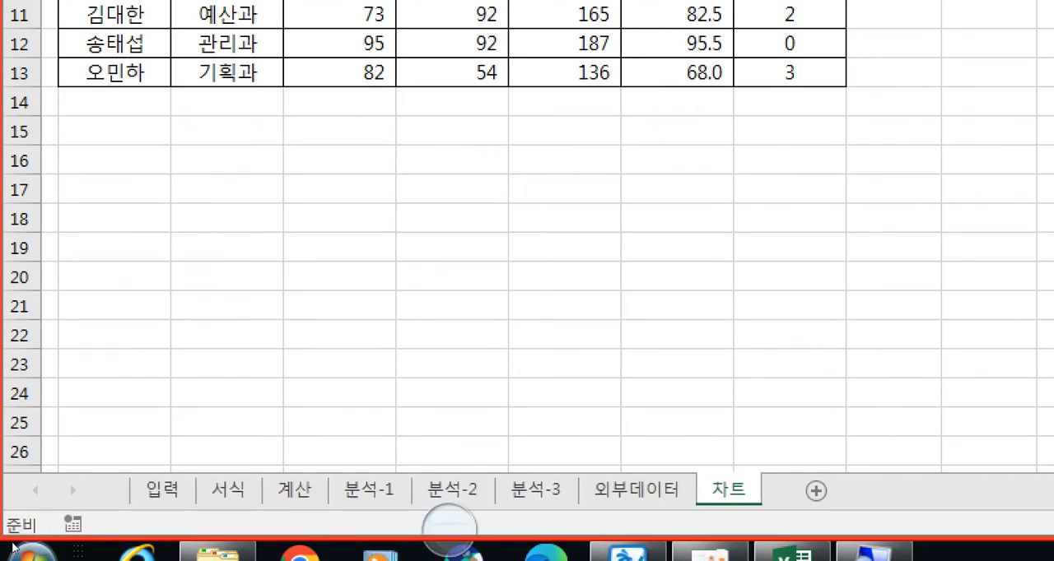
- Look through the workbook's sheets from 입력 to 차트 and return to the 입력 sheet
click(162, 490)
click(228, 490)
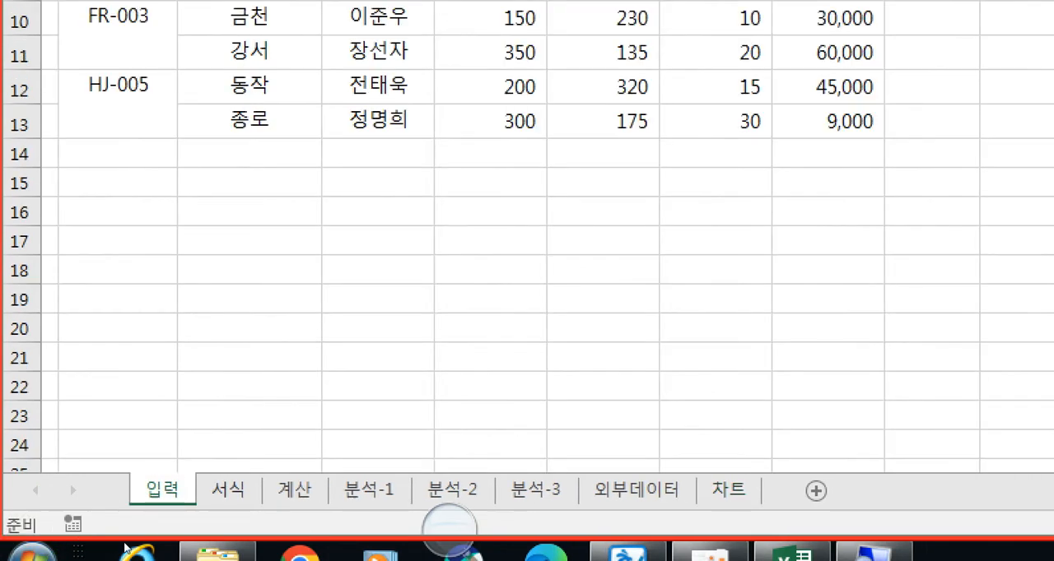
click(294, 490)
click(452, 490)
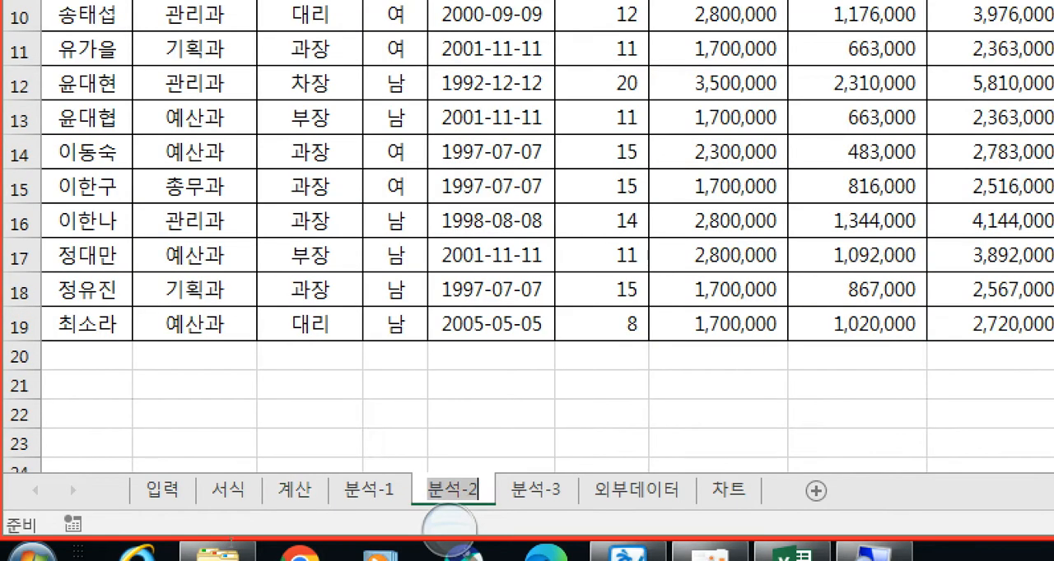
click(535, 490)
click(636, 490)
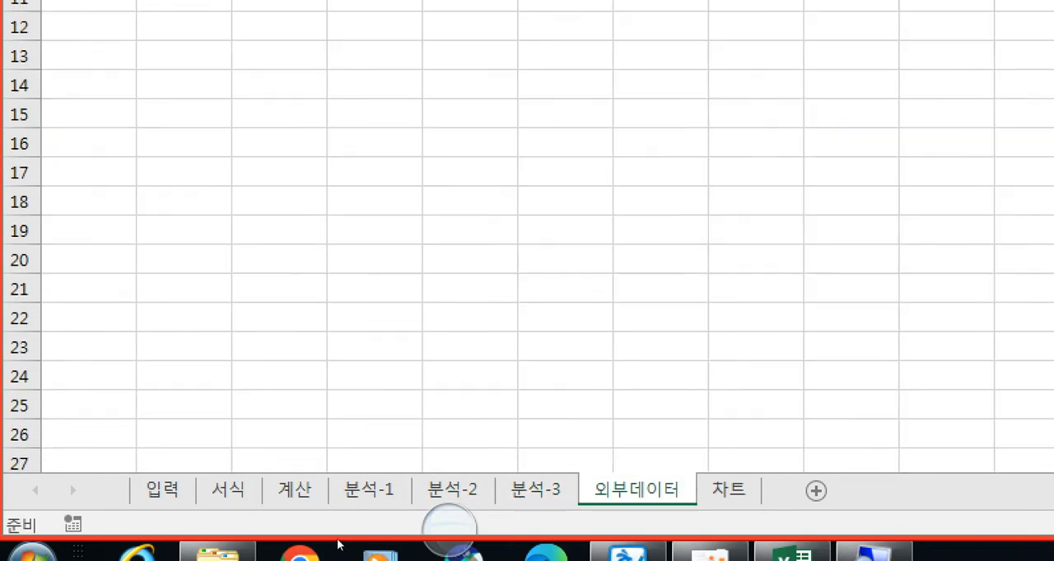
click(728, 490)
click(162, 490)
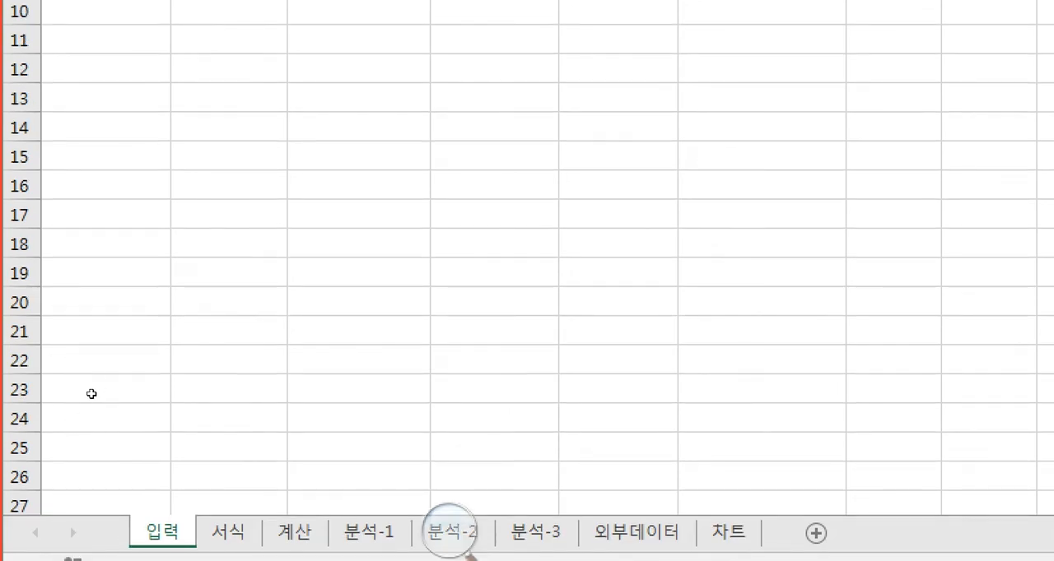
- Select cell A3 on the 입력 sheet, two rows below the title 상공 고객관리 현황
key(Up)
key(Up)
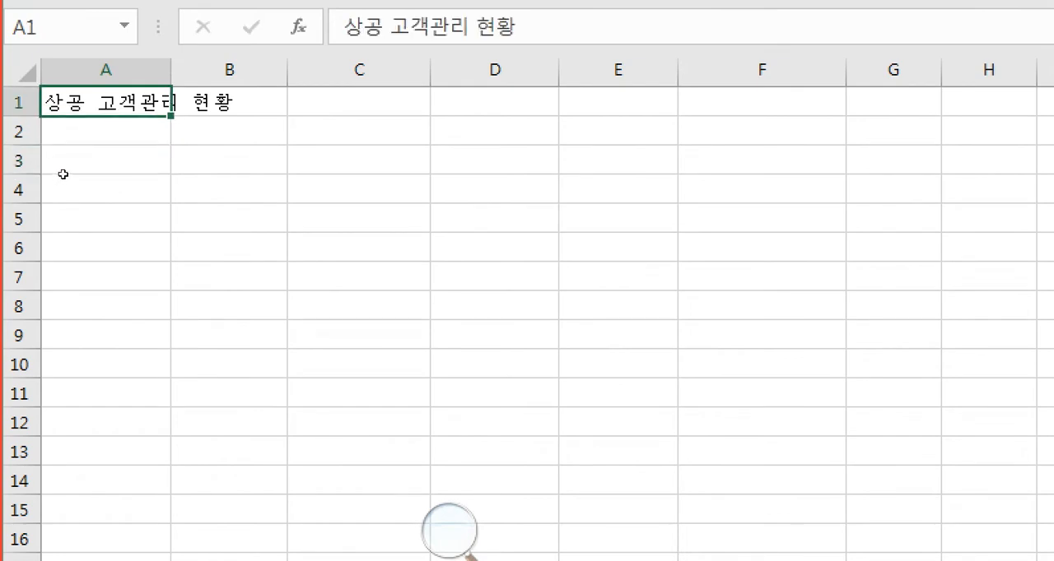
click(68, 172)
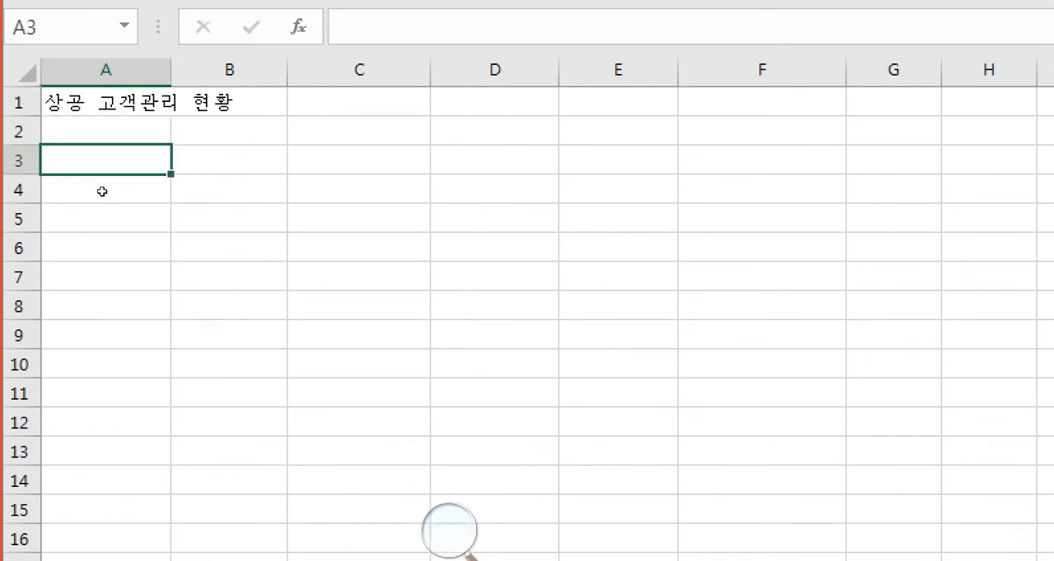
key(Up)
key(Up)
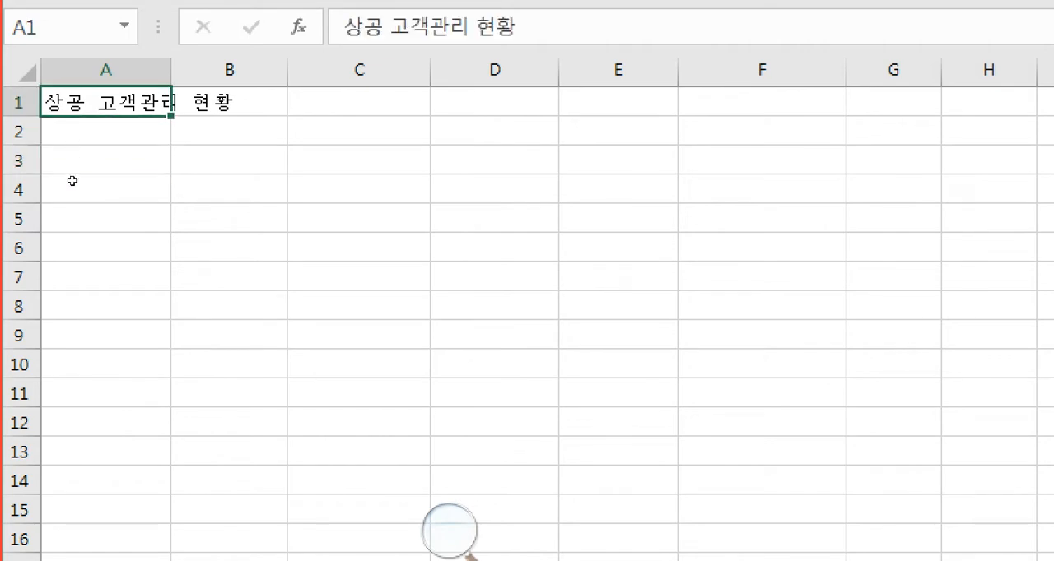
key(Down)
key(Down)
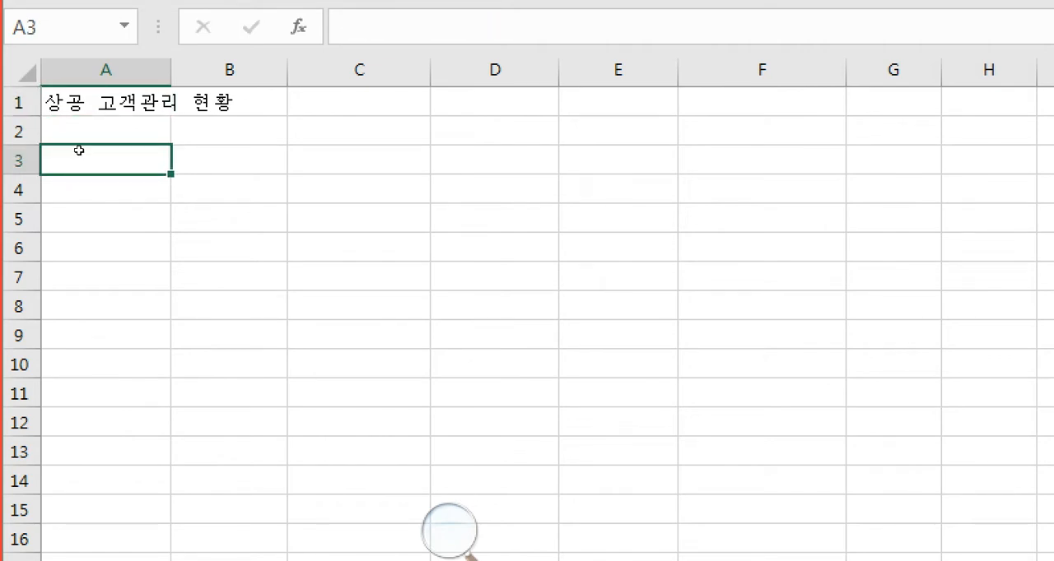
key(Up)
key(Up)
key(Down)
key(Down)
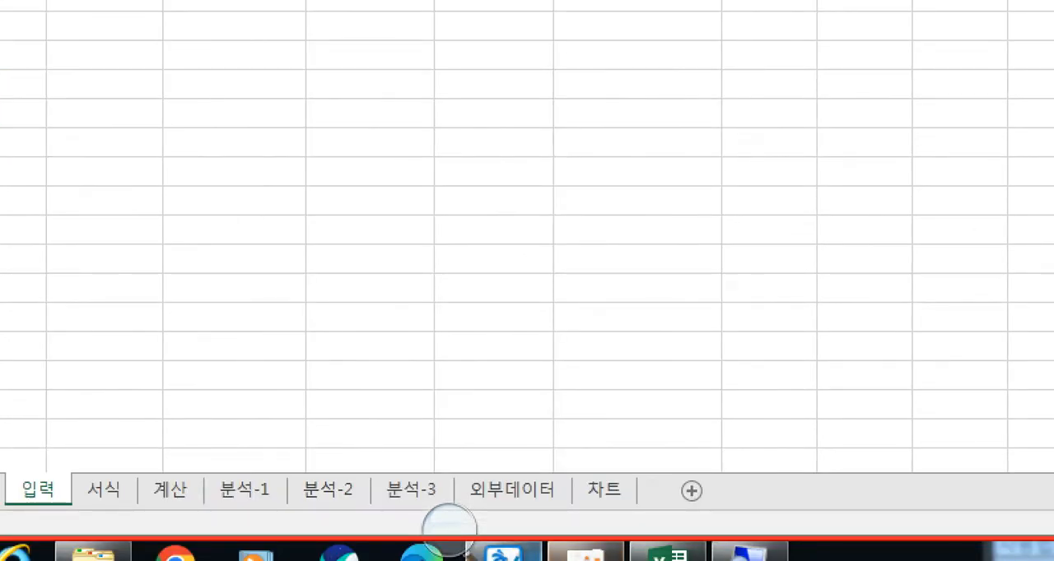
- Switch to the Hangul exam document and examine the data table of 기본 작업 task 1 for the 입력 sheet
click(505, 553)
scroll(282, 261, down, 4)
scroll(283, 271, down, 10)
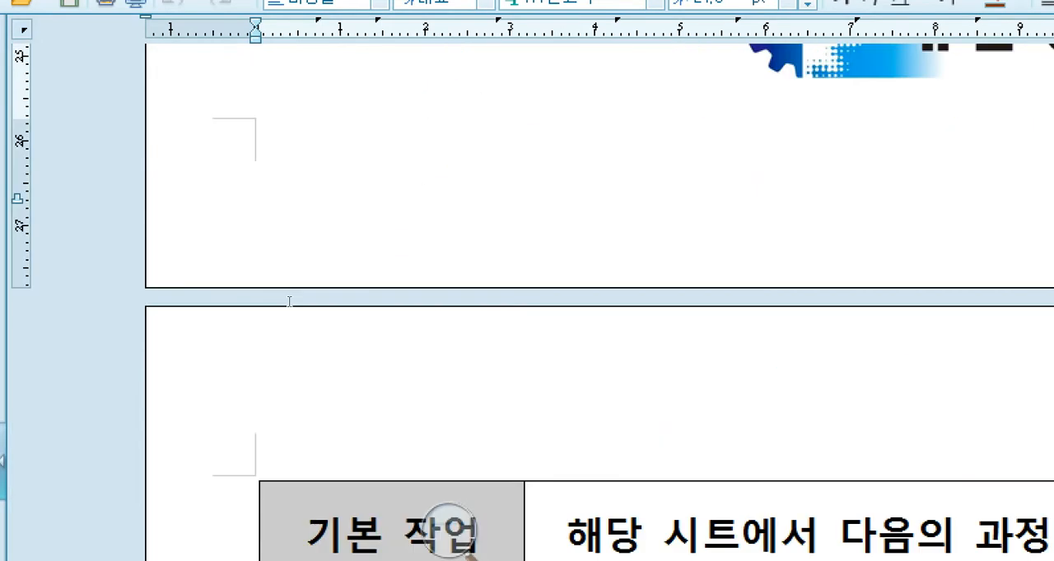
scroll(432, 204, up, 3)
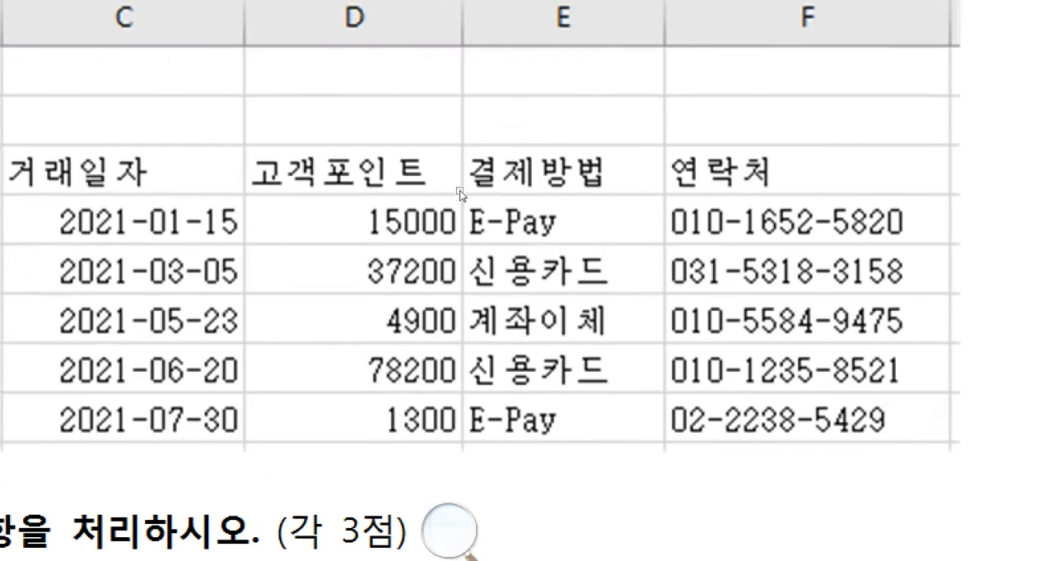
scroll(191, 245, up, 3)
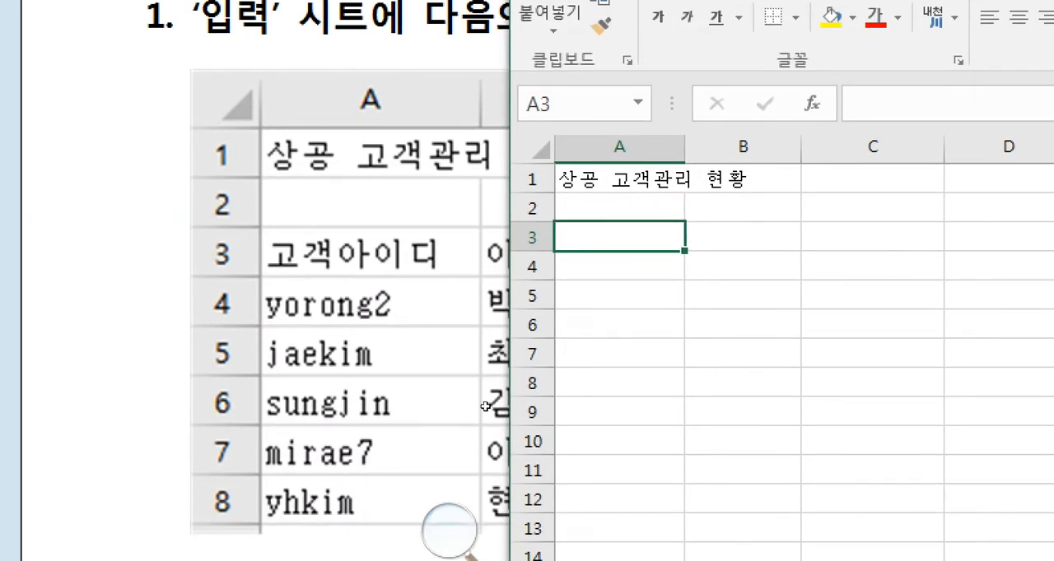
- Enter the column heading 고객아이디 in cell A3 of the 입력 sheet
text(r)
key(BackSpace)
text(고)
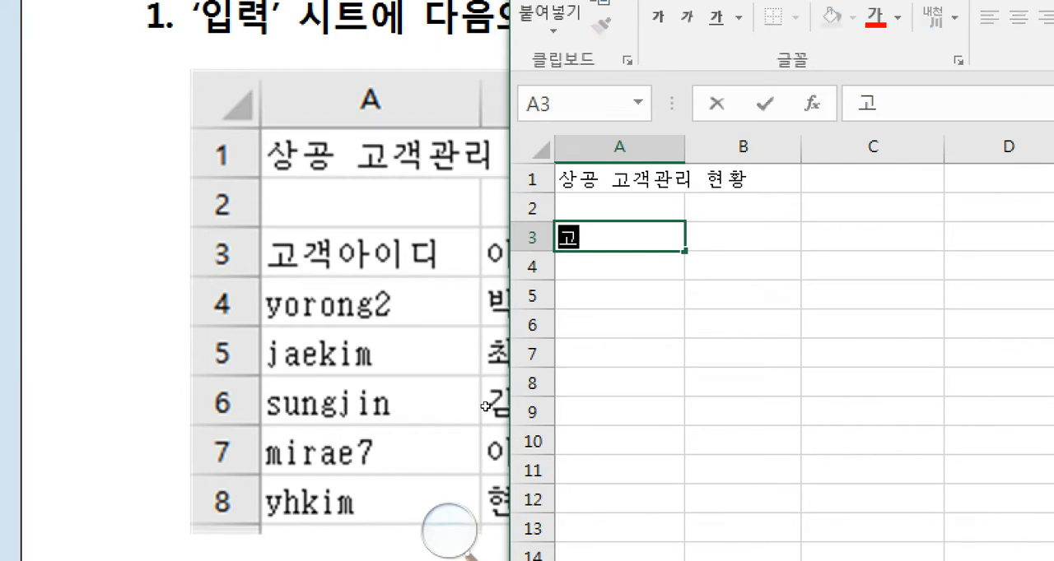
text(객아이디)
key(Return)
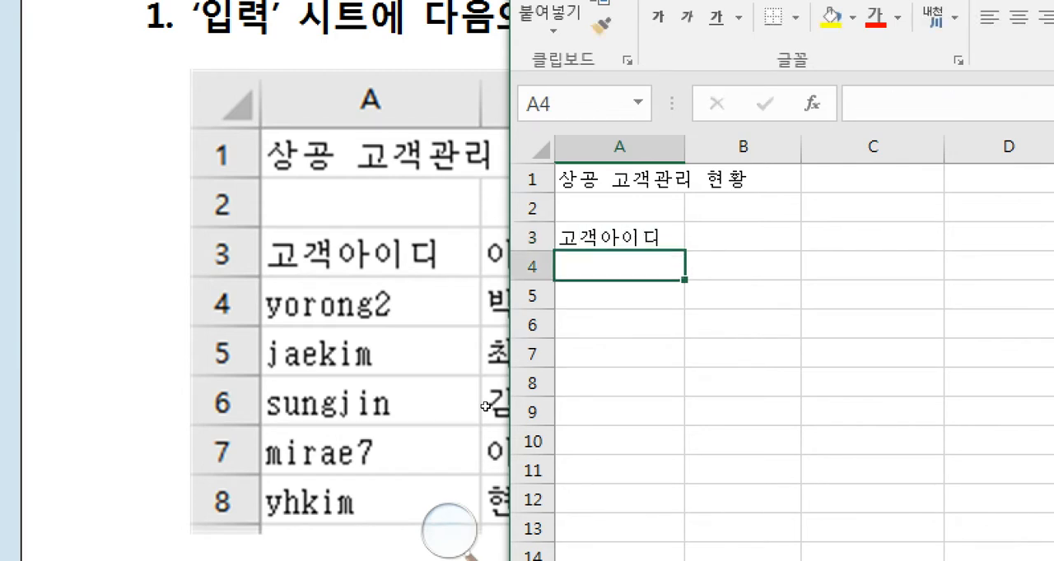
- Enter the five customer IDs from the exam's reference table in cells A4 to A8
text(y)
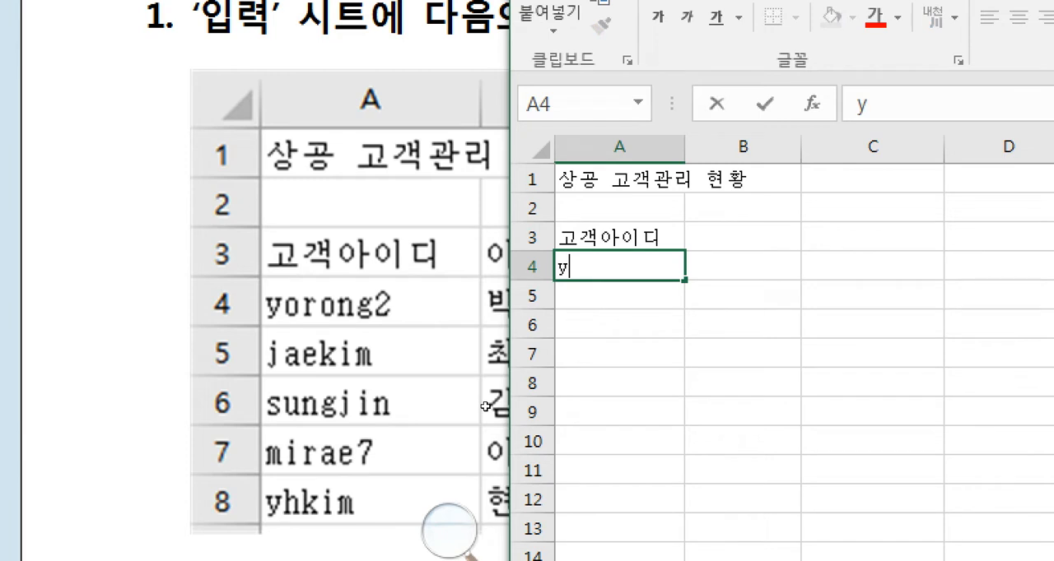
text(orong2)
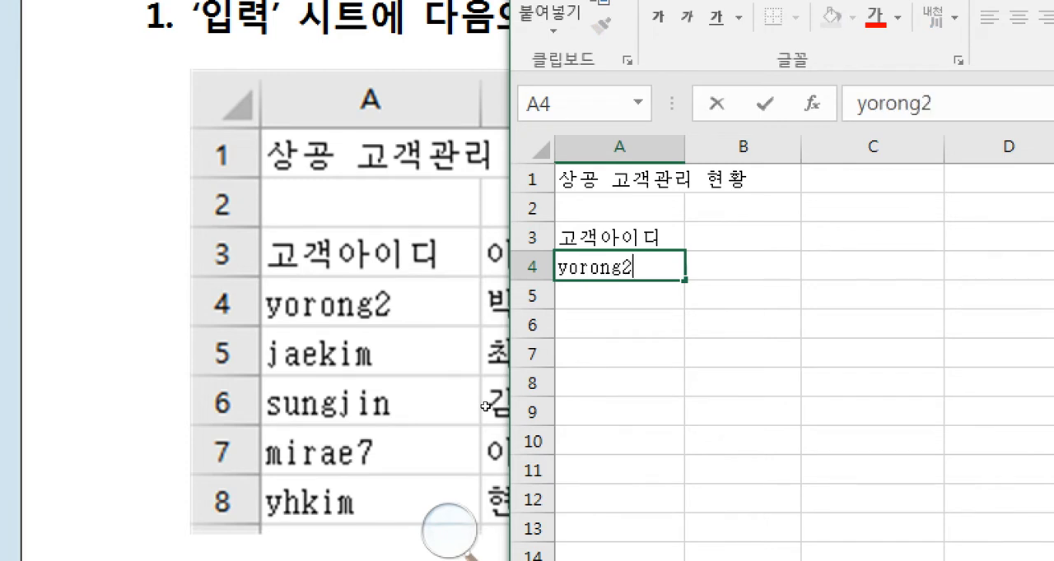
key(Return)
text(jaekim)
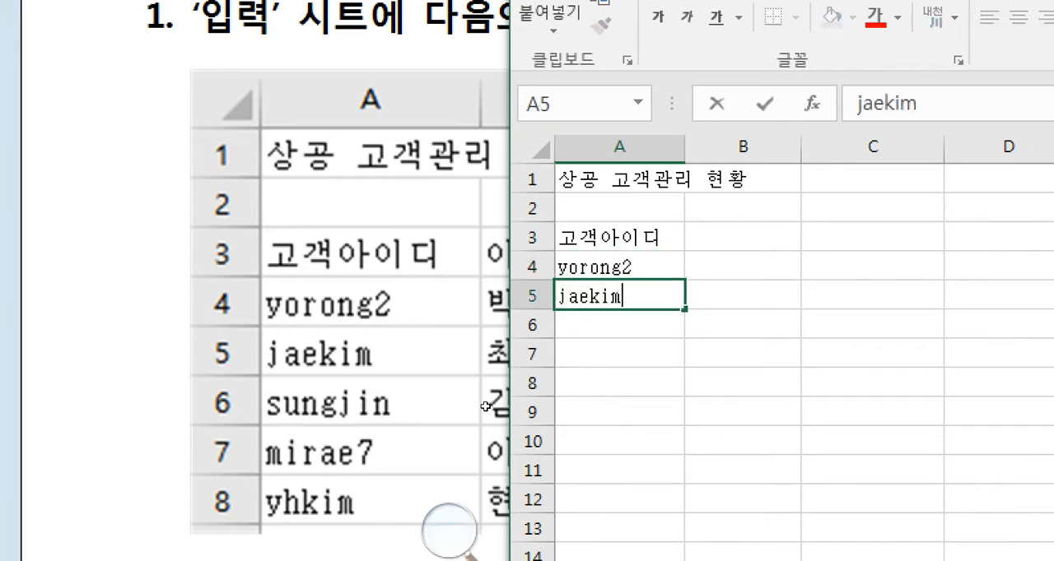
key(Return)
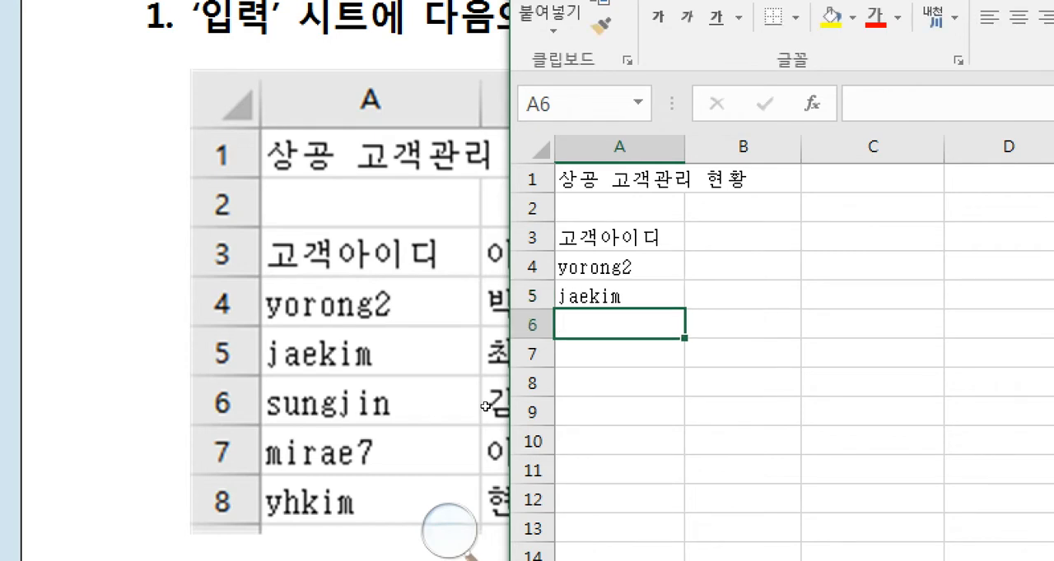
text(su)
text(ngjin)
key(Return)
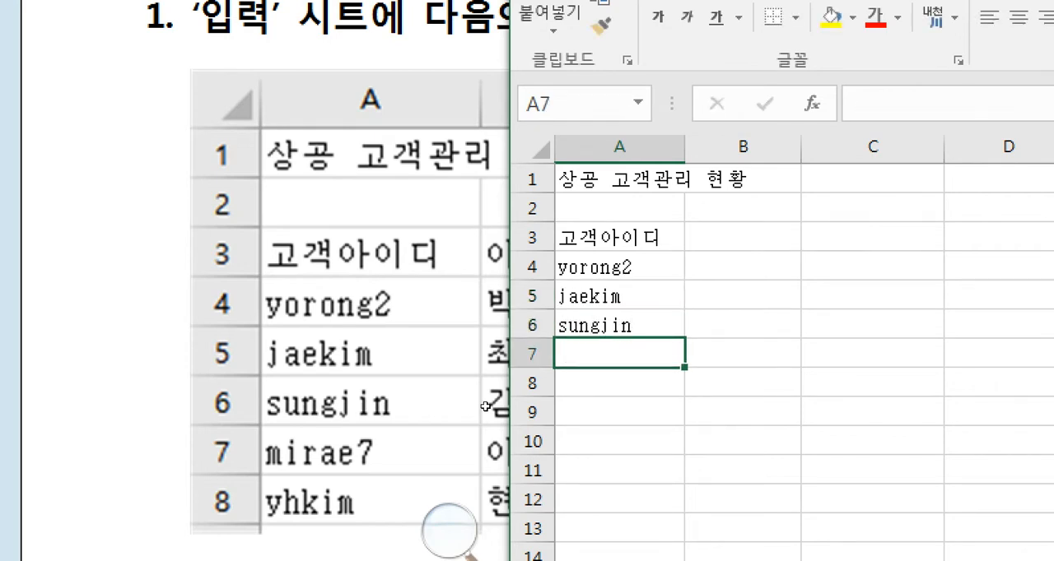
text(mirae7)
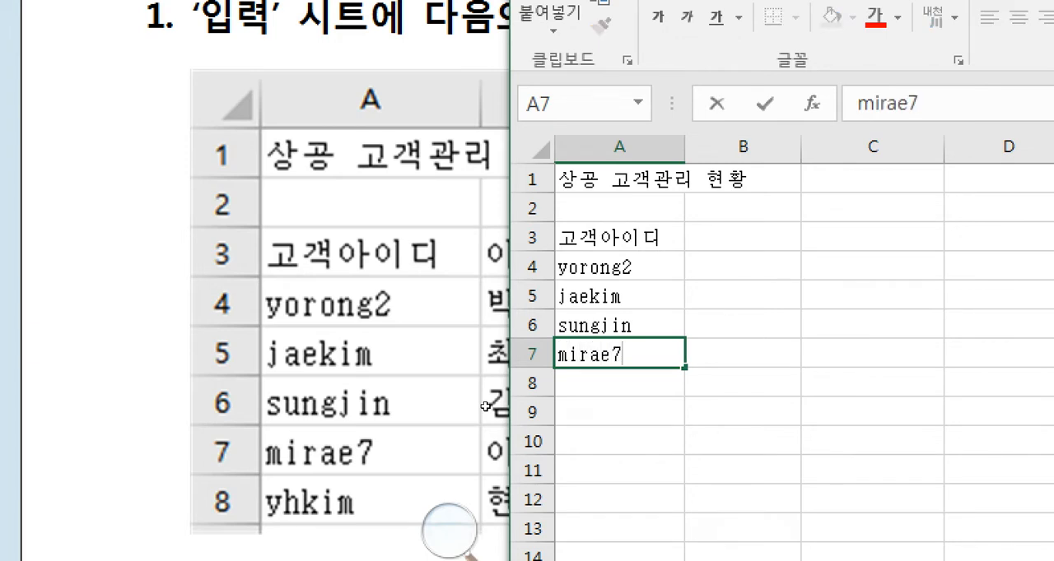
key(Return)
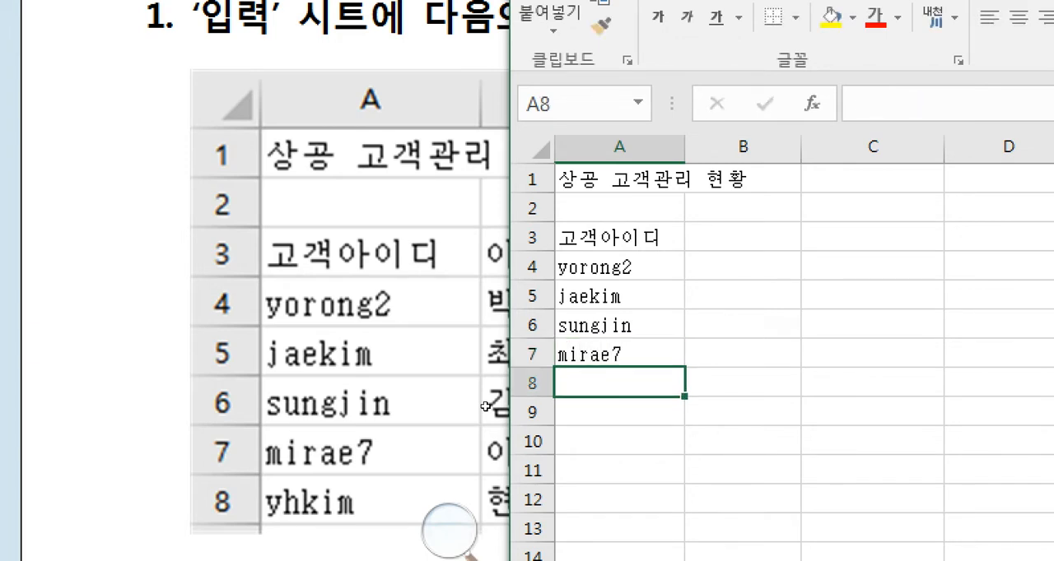
text(yhkim)
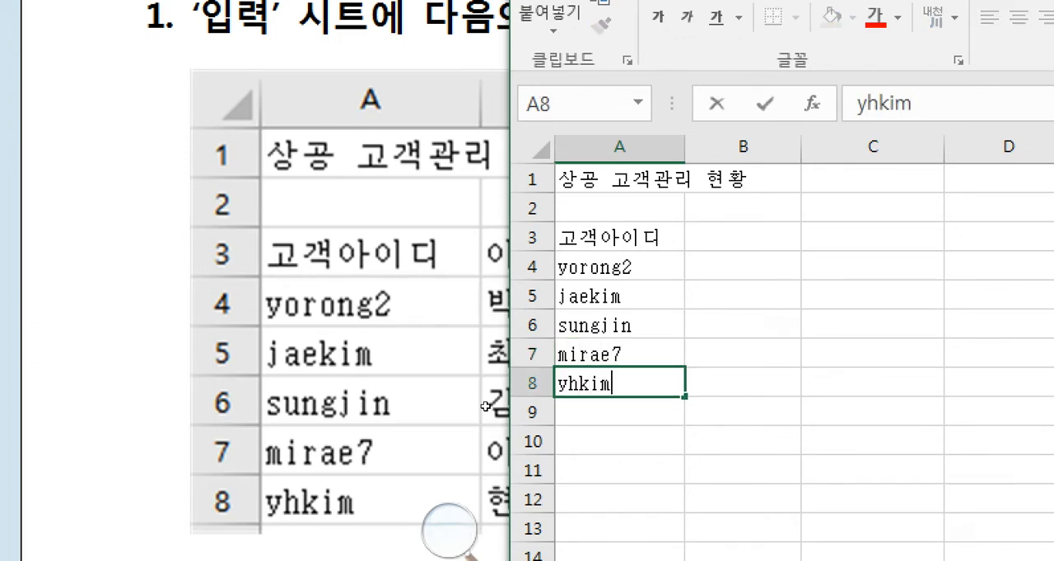
key(Return)
- Select cell B3 and shift the Excel window's edge to uncover the 이름 column of the exam's reference table
key(Right)
key(Up)
key(Up)
key(Up)
key(Up)
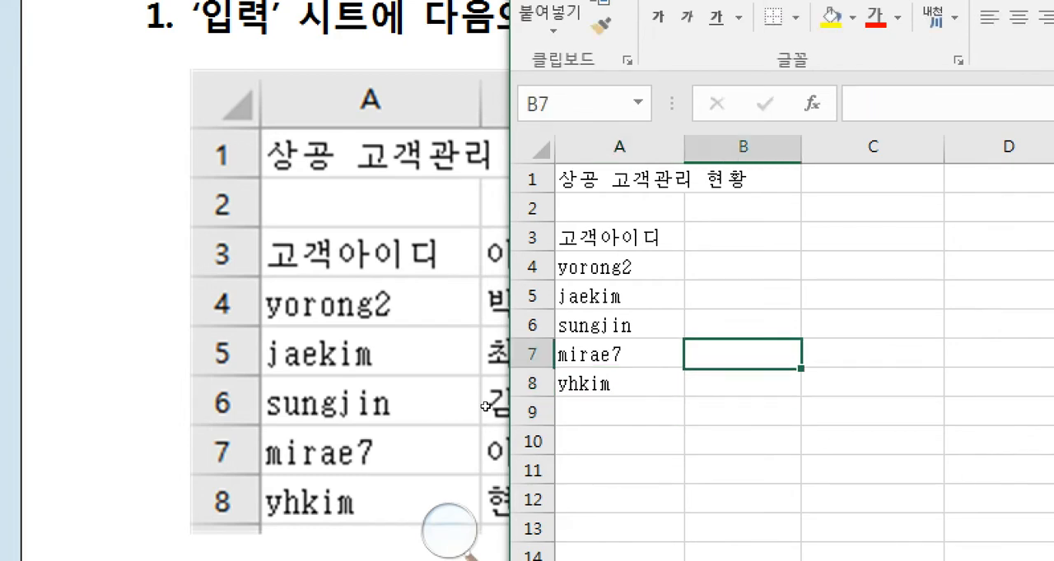
key(Up)
key(Up)
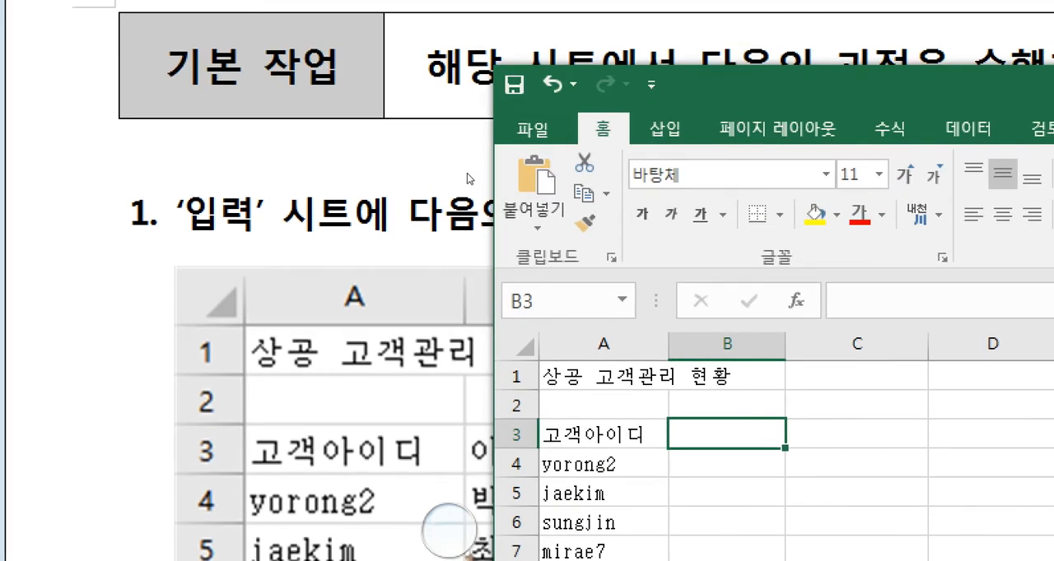
drag(466, 174, 522, 176)
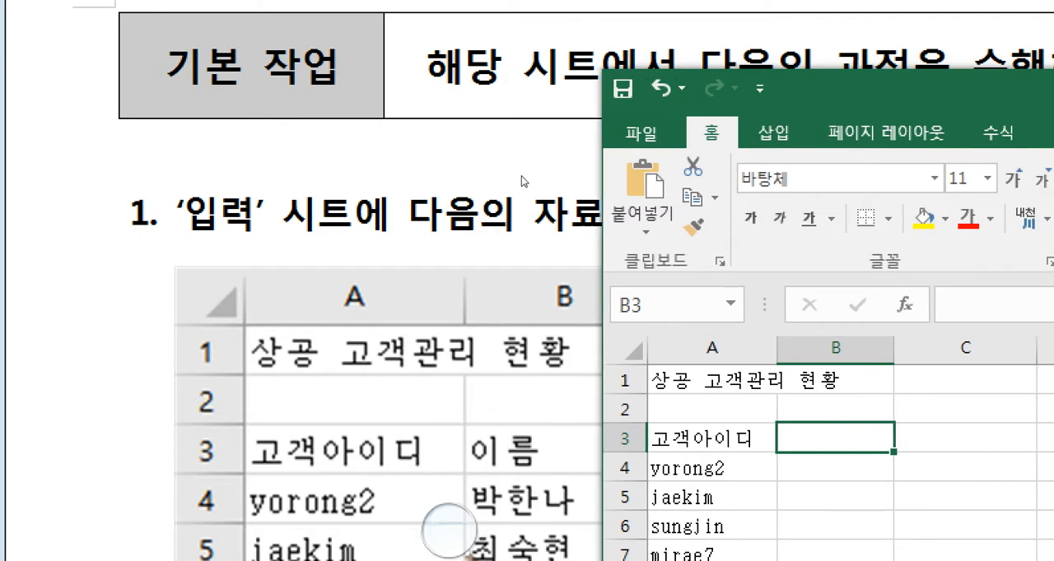
- Enter the column heading 이름 in cell B3 and the five customers' names from the exam's reference table in cells B4 to B8
text(d)
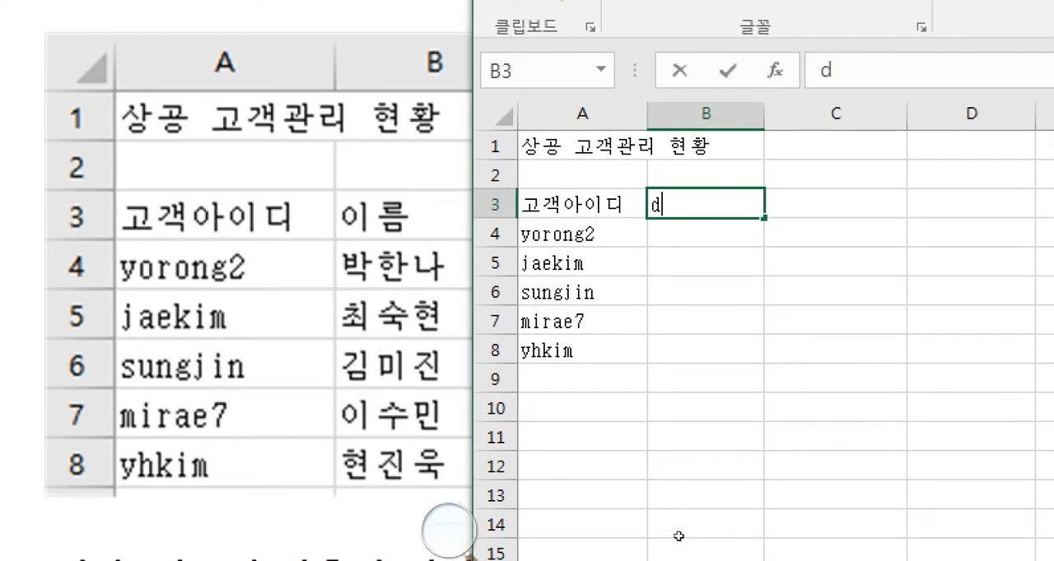
text(이름)
key(Return)
key(Return)
key(Return)
key(Return)
key(Return)
key(Right)
- Enter the column heading 거래일자 in cell C3
key(Up)
key(Up)
key(Up)
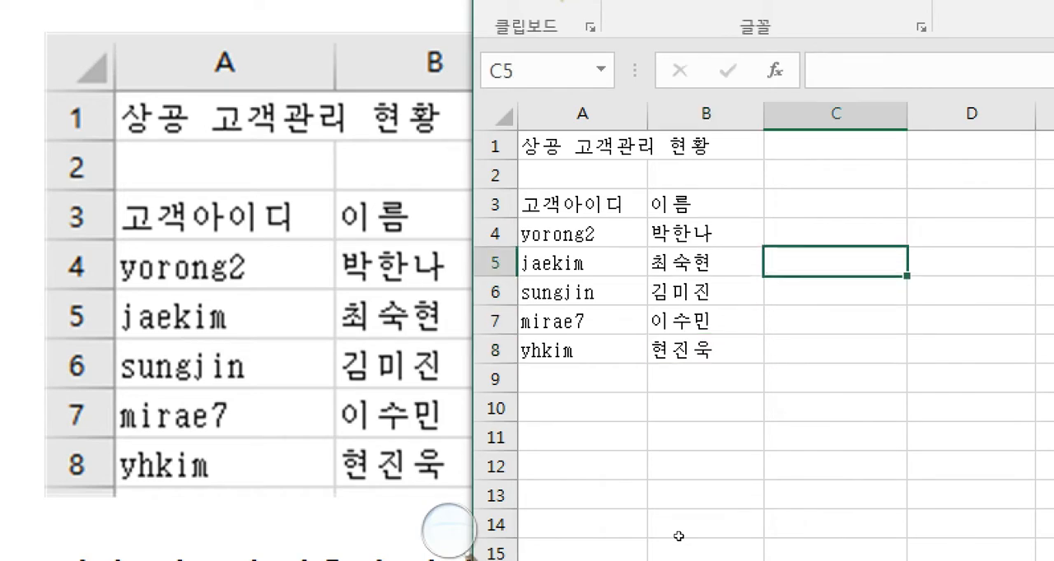
key(Left)
key(Left)
key(Right)
key(Right)
key(Up)
key(Up)
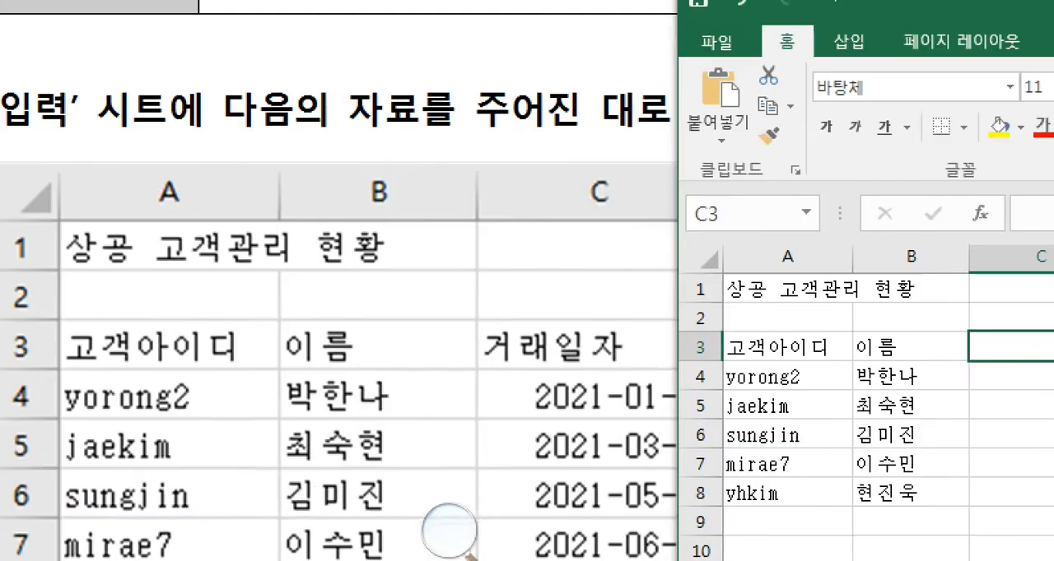
text(거래일자)
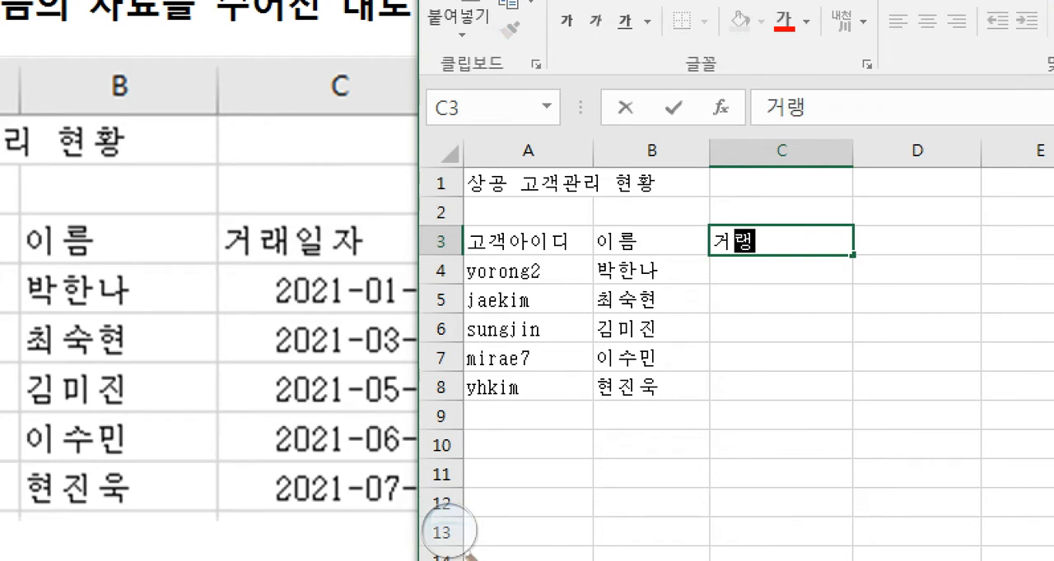
key(Return)
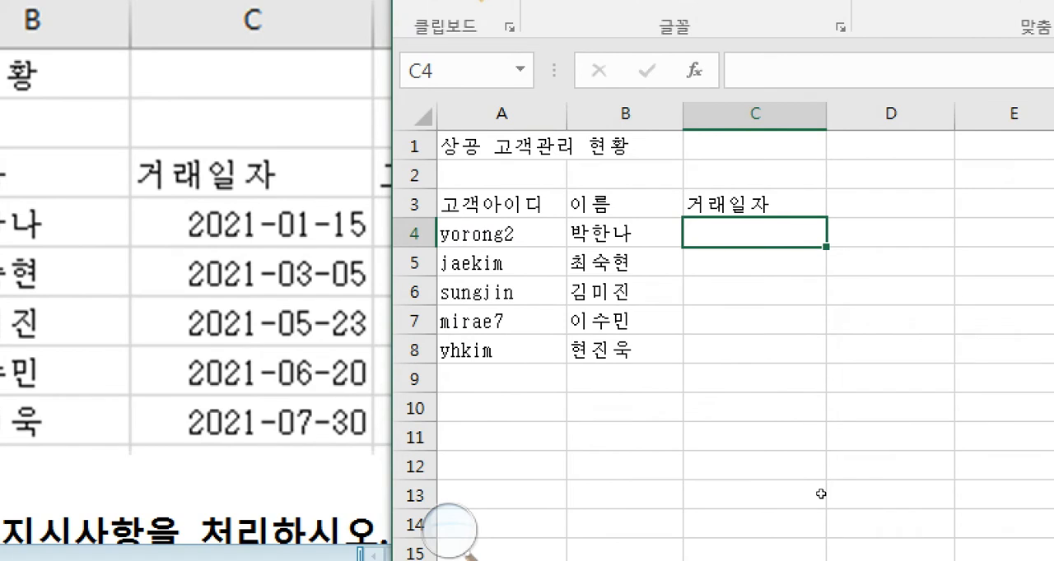
text(2021-)
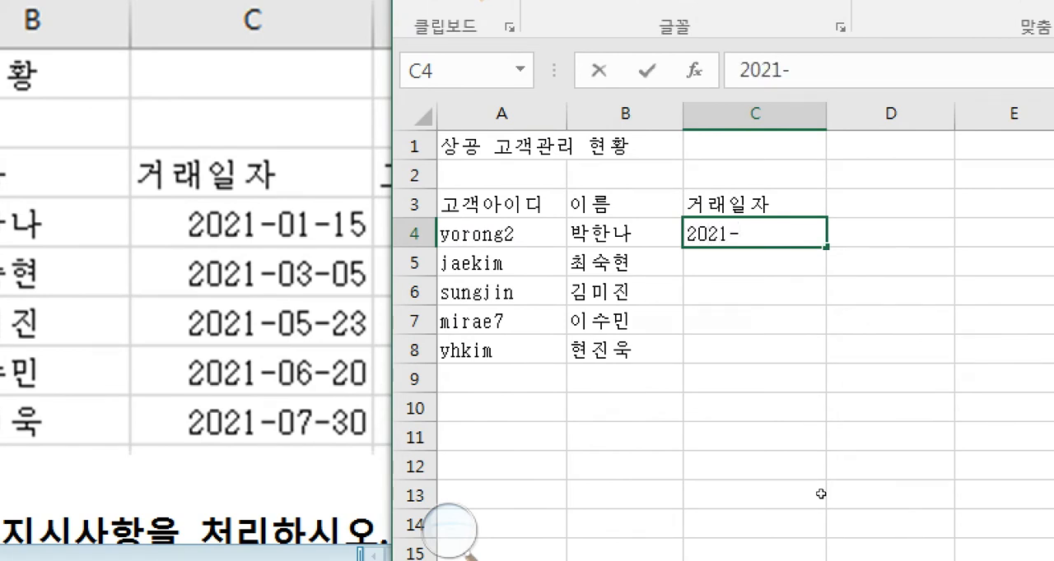
text(01-15)
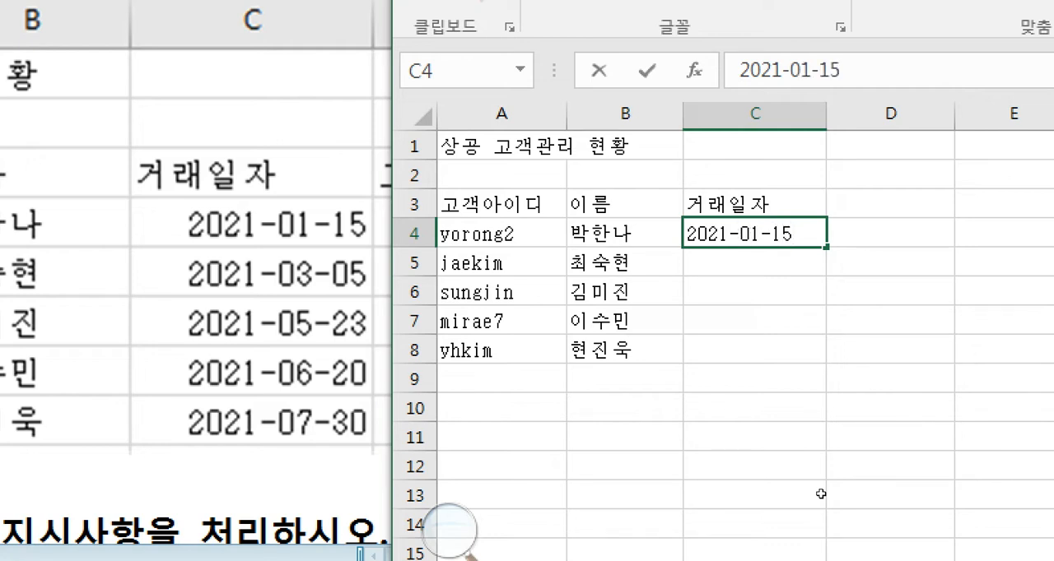
key(Escape)
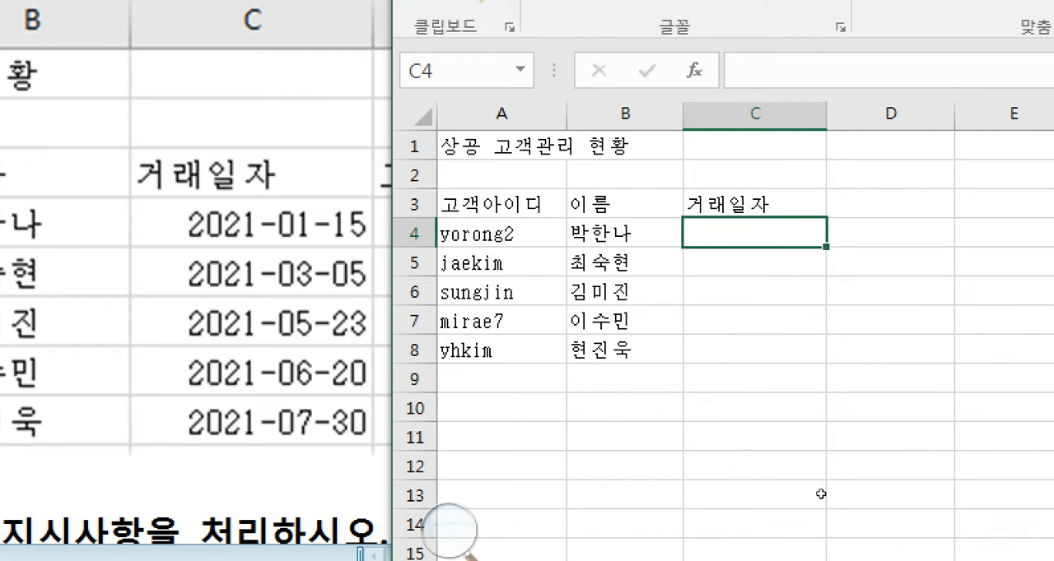
- Enter the transaction date 21-1-15 in cell C4 and check how it is stored
text(21-1-15)
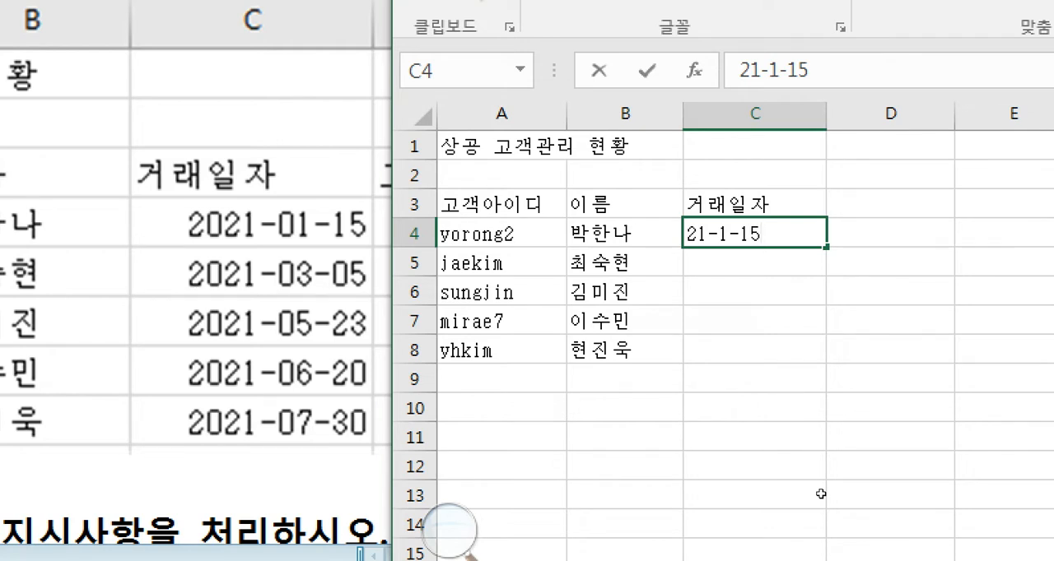
key(Return)
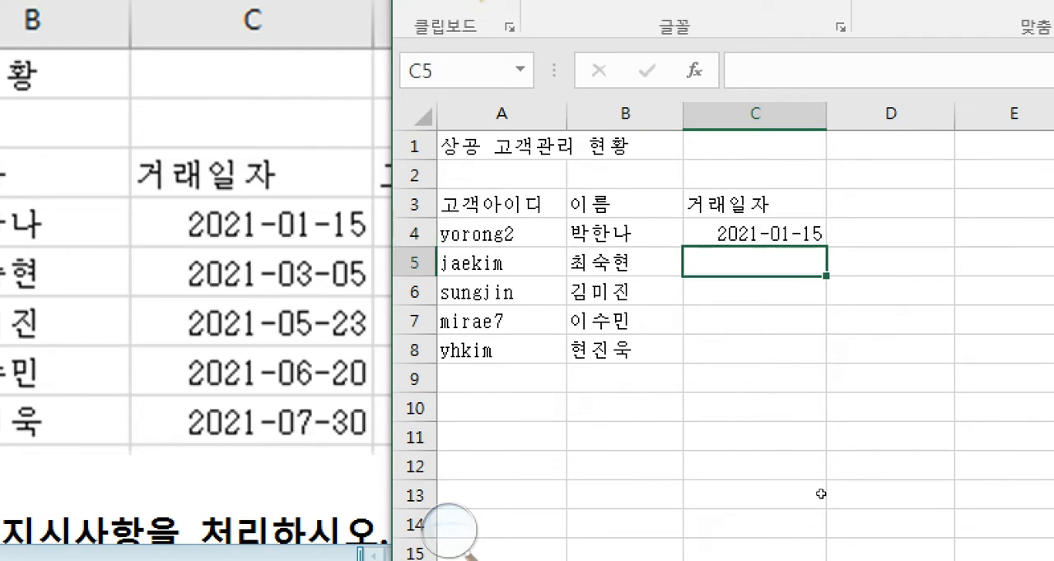
key(Up)
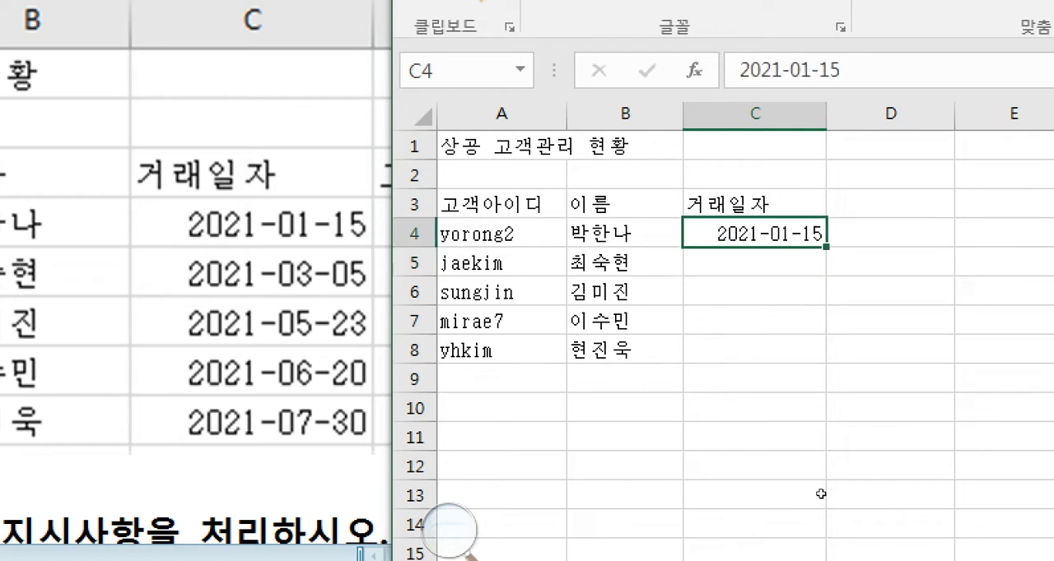
key(Down)
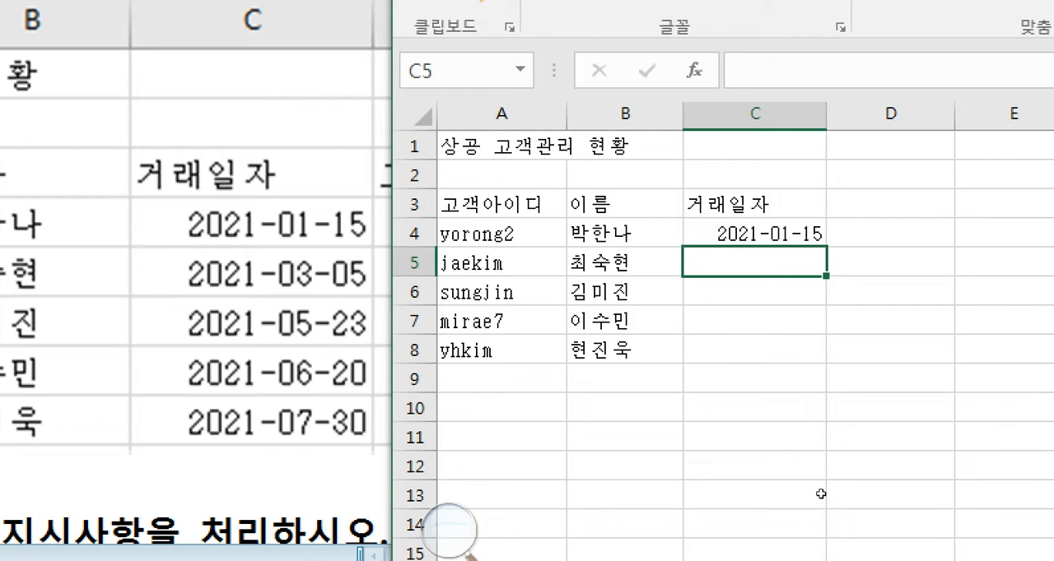
- Enter the transaction dates 2021-03-05, 2021-05-23, 2021-06-20 and 2021-07-30 in cells C5 to C8
text(21-3)
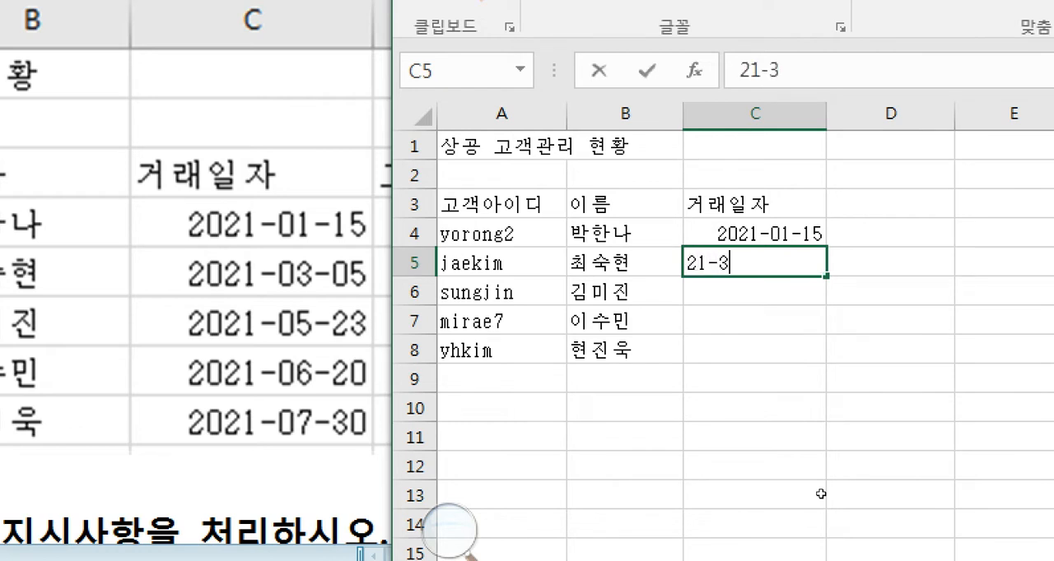
key(Return)
text(21-05-23)
key(Return)
text(21-06-20)
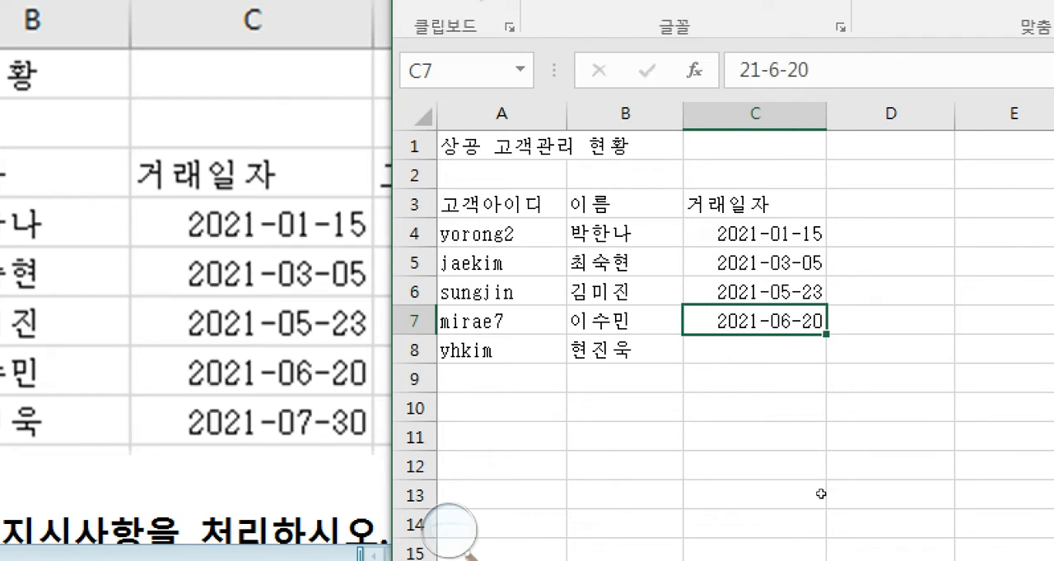
key(Return)
text(21-07-30)
key(Tab)
- Enter the column heading 고객포인트 in cell D3
key(Up)
key(Up)
key(Up)
key(Up)
key(Up)
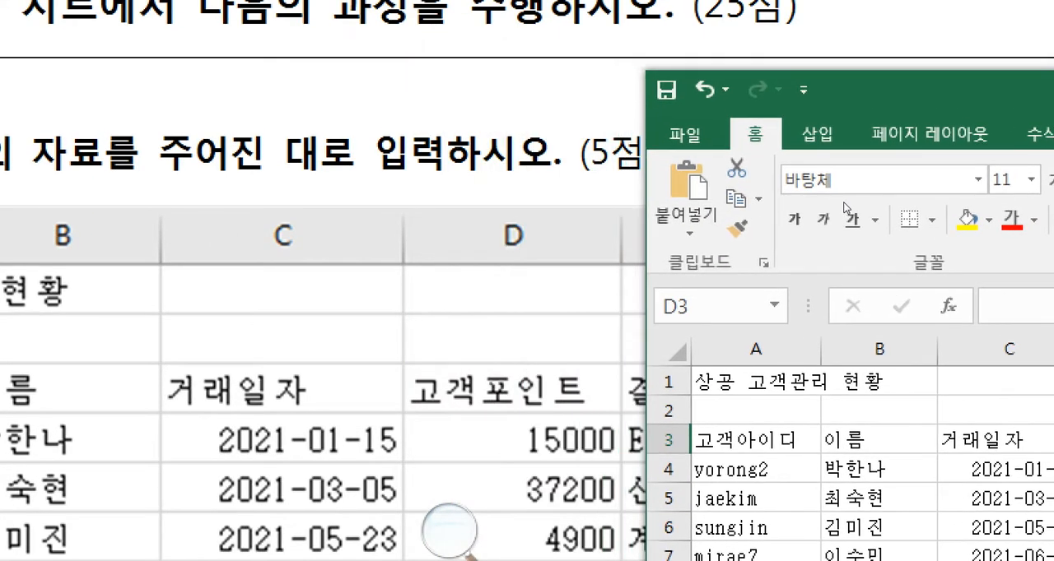
text(고객포인ㅌ)
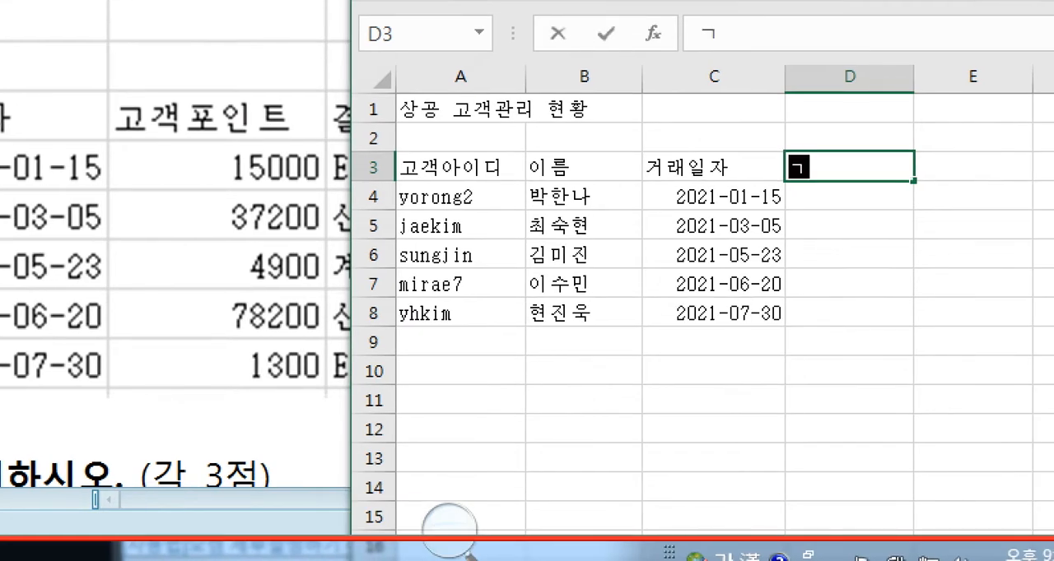
text(ㅡ)
key(Return)
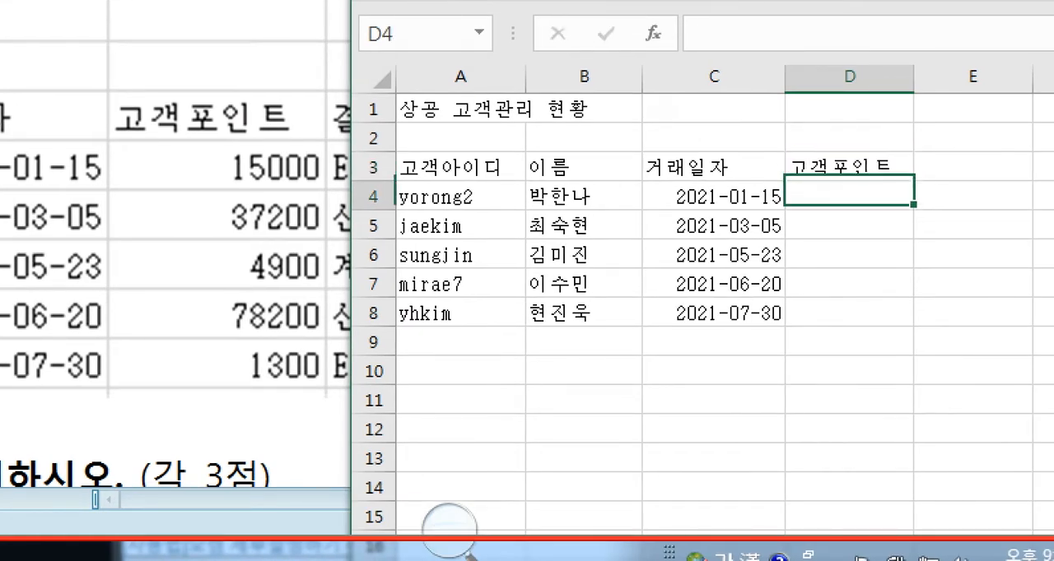
- Enter the customer points 15000, 37200, 4900, 78200 and 1300 in cells D4 to D8
text(15000)
key(Return)
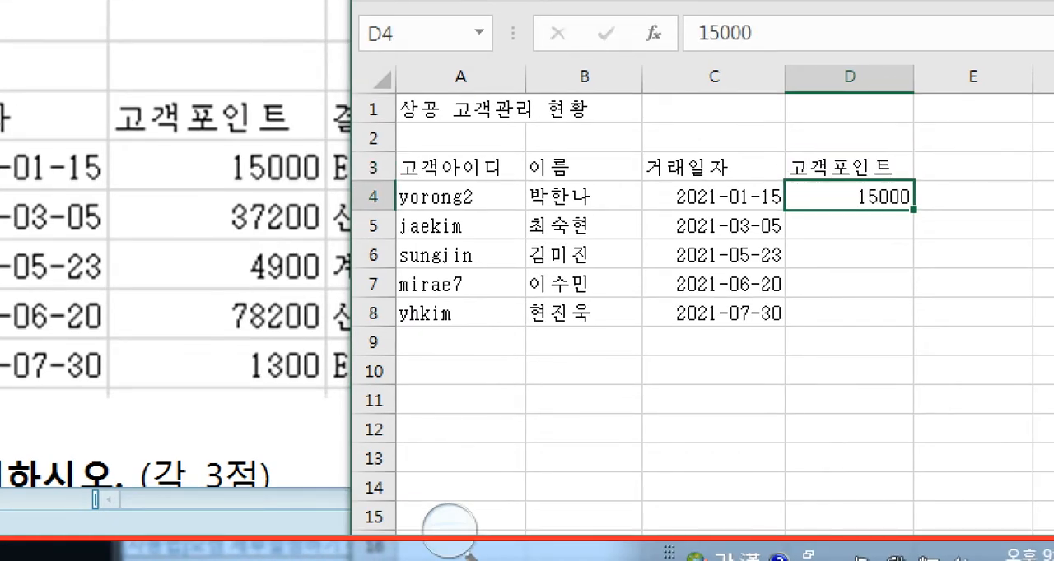
text(37200)
key(Return)
text(4900)
key(Return)
text(78200)
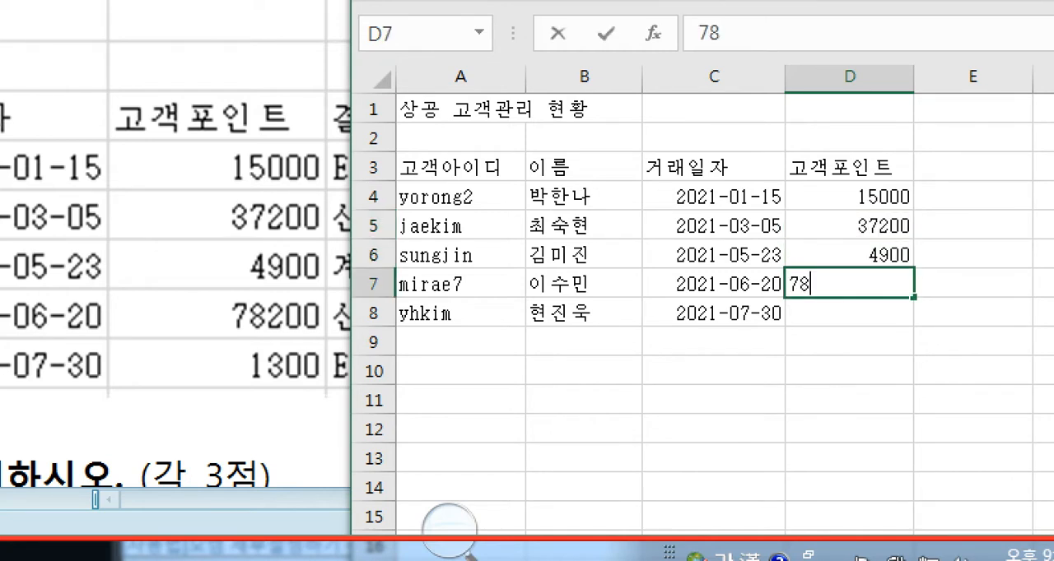
key(Return)
text(1300)
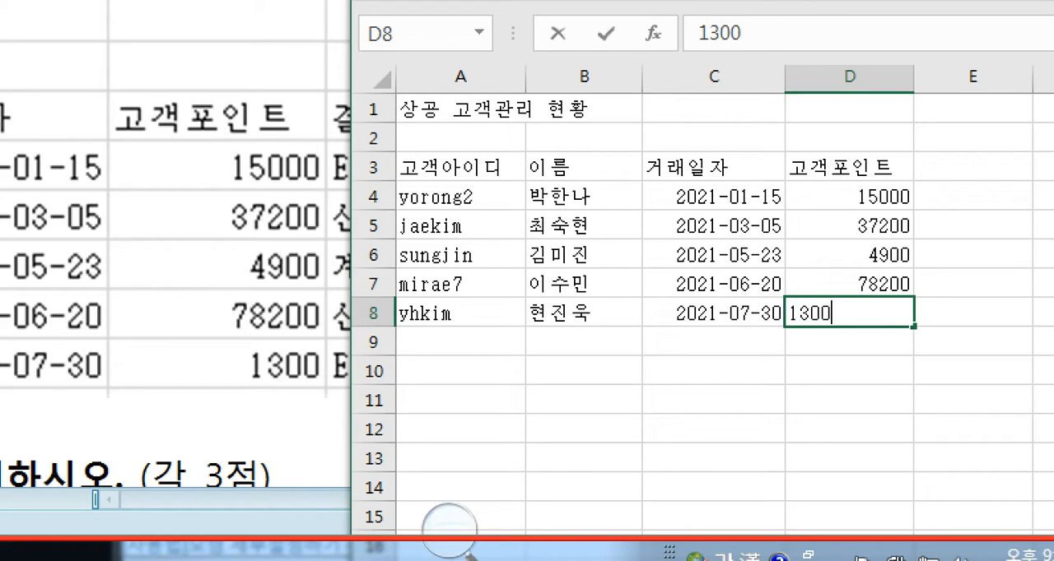
key(Tab)
- Move the Excel window off the exam table's last columns and enter the column heading 결제방법 in cell E3
key(Up)
key(Up)
key(Up)
key(Up)
key(Up)
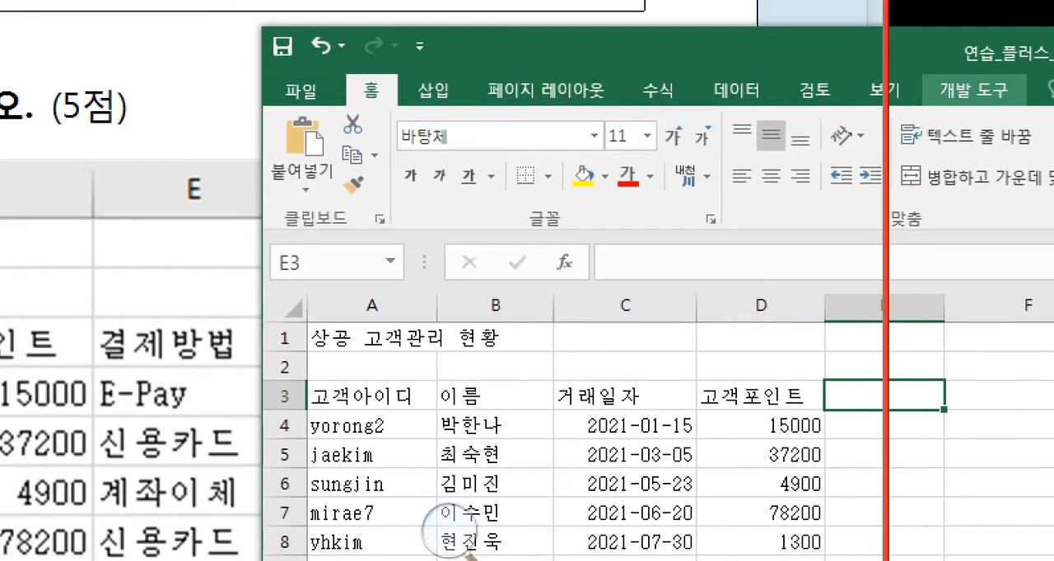
drag(1008, 54, 670, 375)
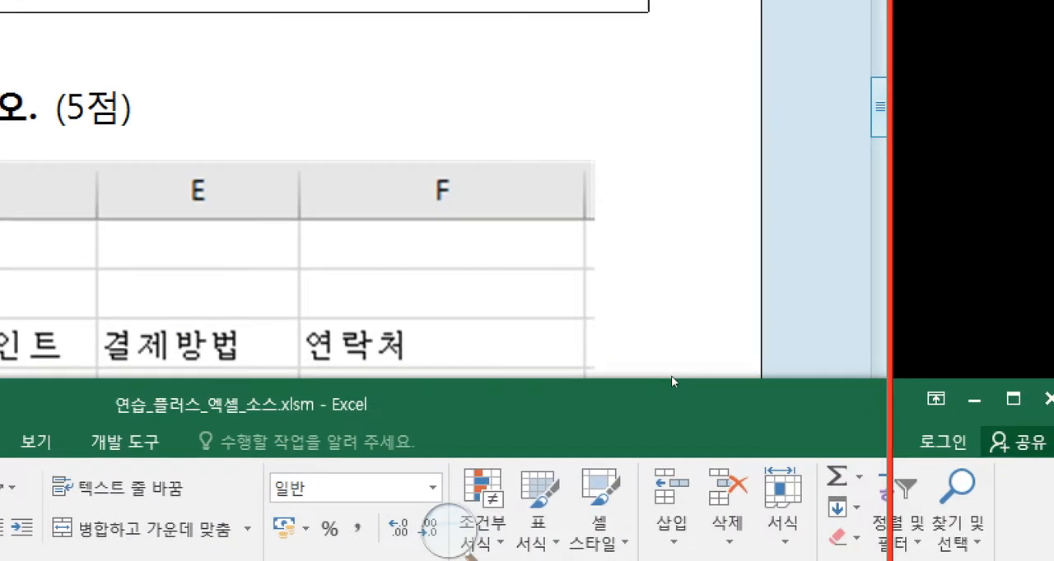
text(결젭)
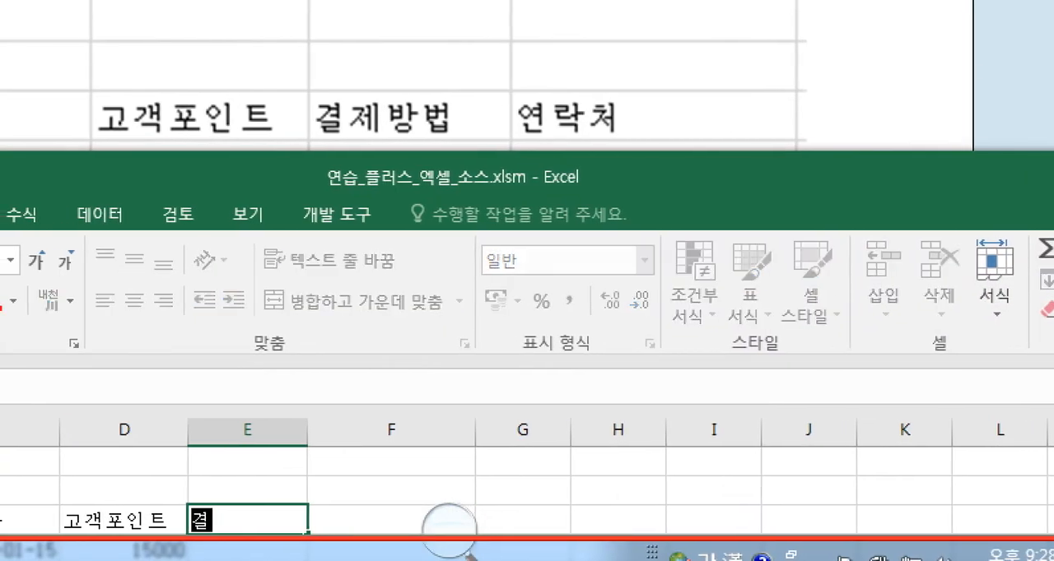
text(방법)
key(Return)
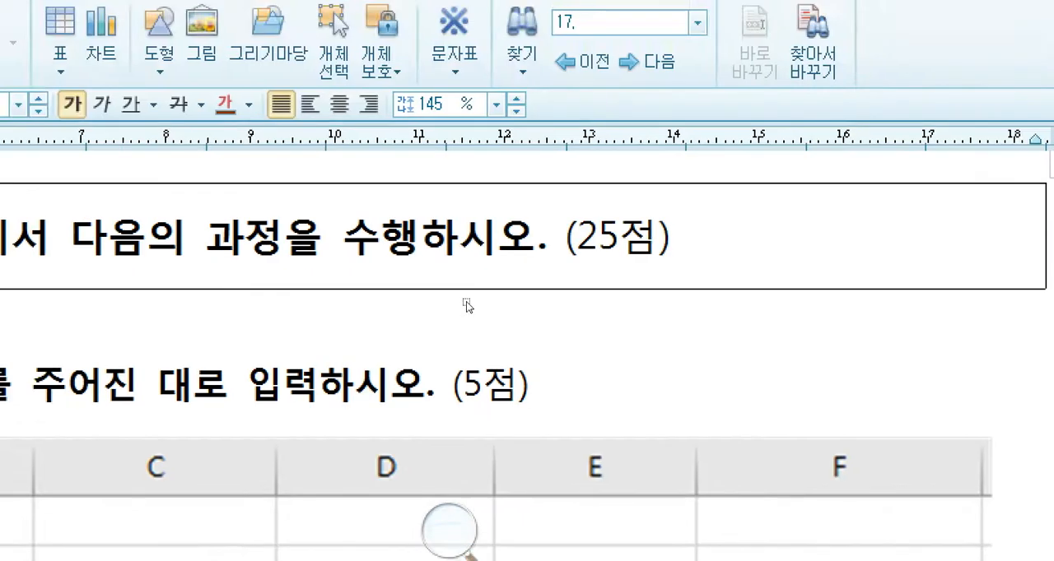
- Bring the Hangul exam document's table rows into view above the Excel window, and enter the payment method E-Pay in cell E4
click(672, 226)
scroll(686, 278, down, 4)
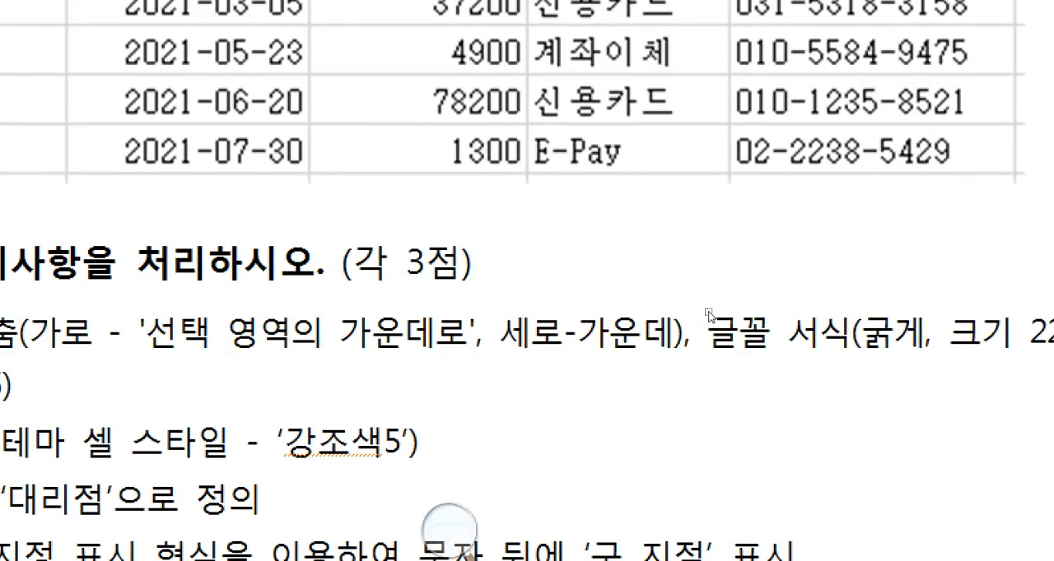
scroll(710, 188, up, 1)
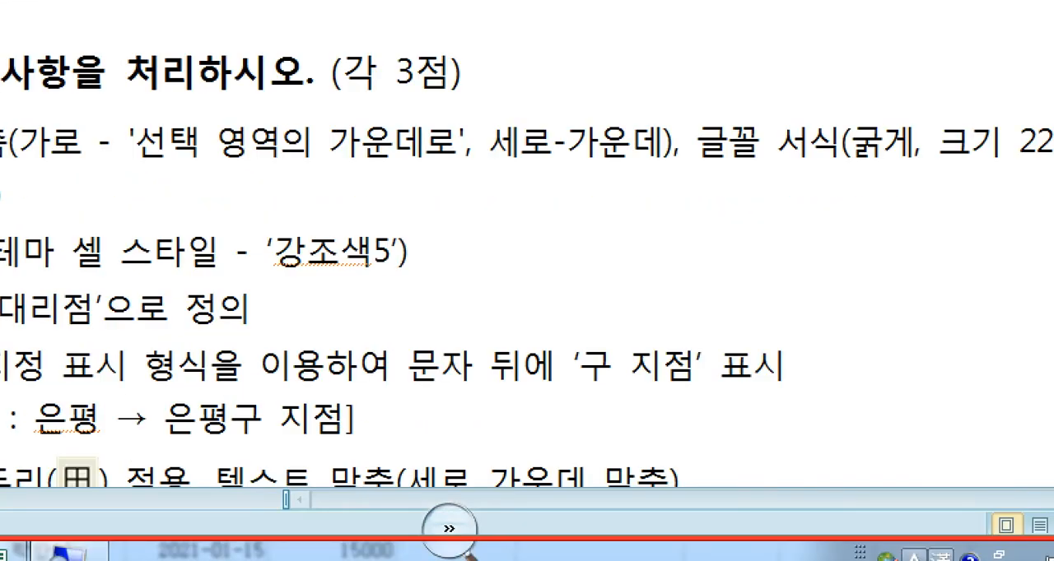
click(109, 554)
drag(612, 383, 613, 312)
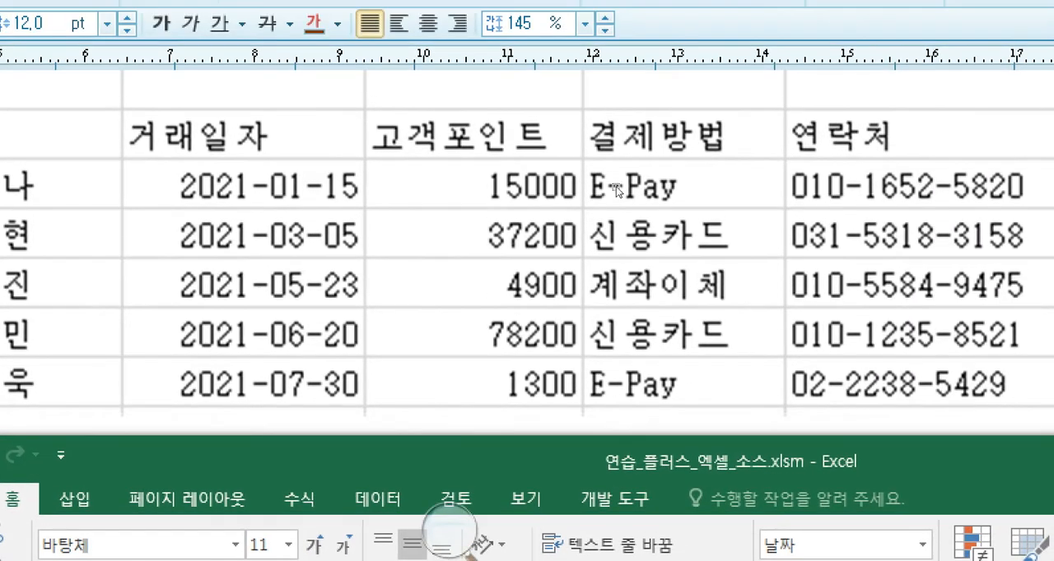
text(E-Pay)
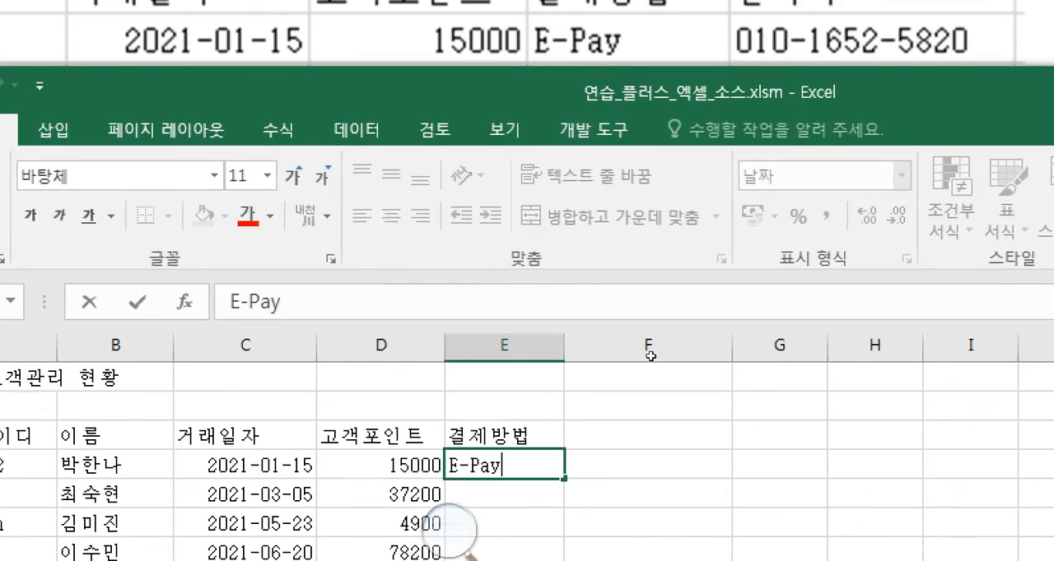
key(Return)
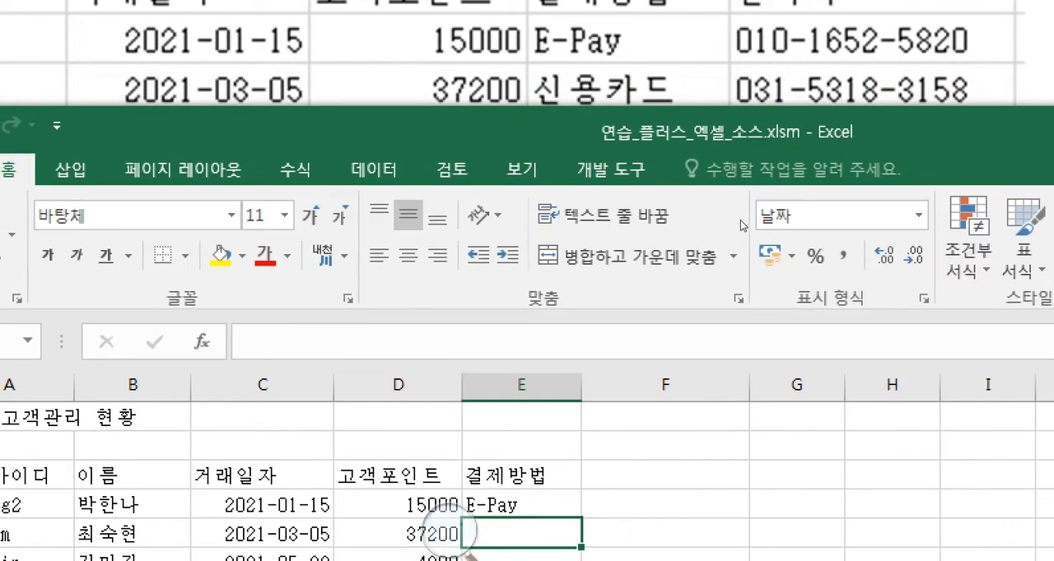
- Enter the payment methods 신용카드, 계좌이체 and 신용카드 in cells E5 to E7
text(t신용카드)
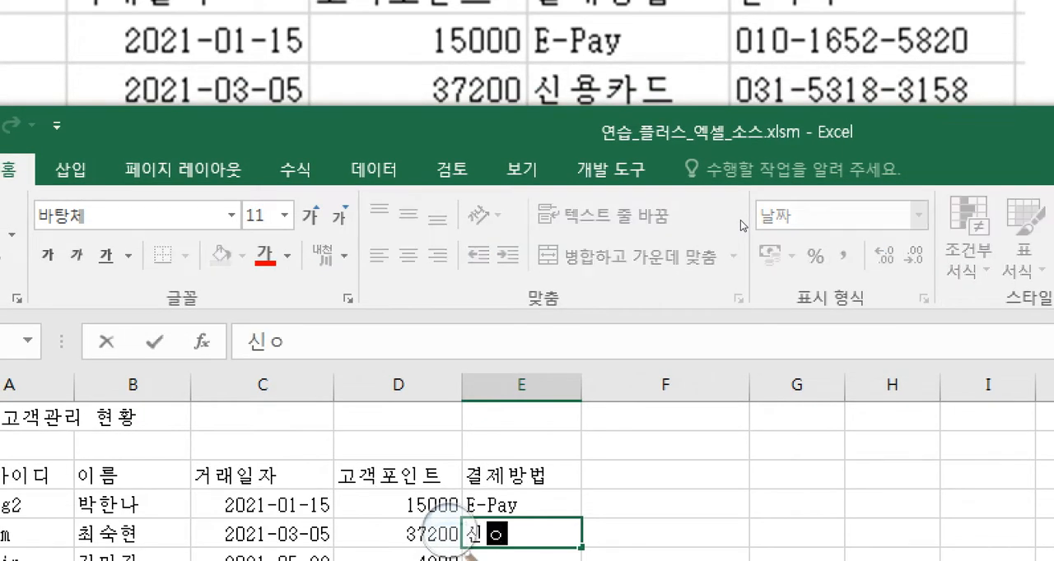
key(Return)
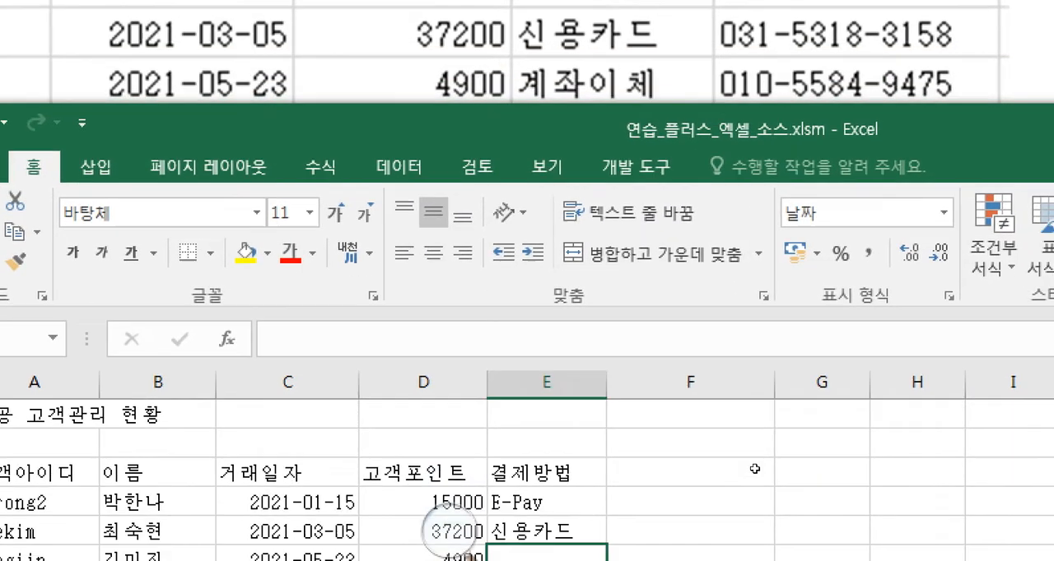
text(계좌이체)
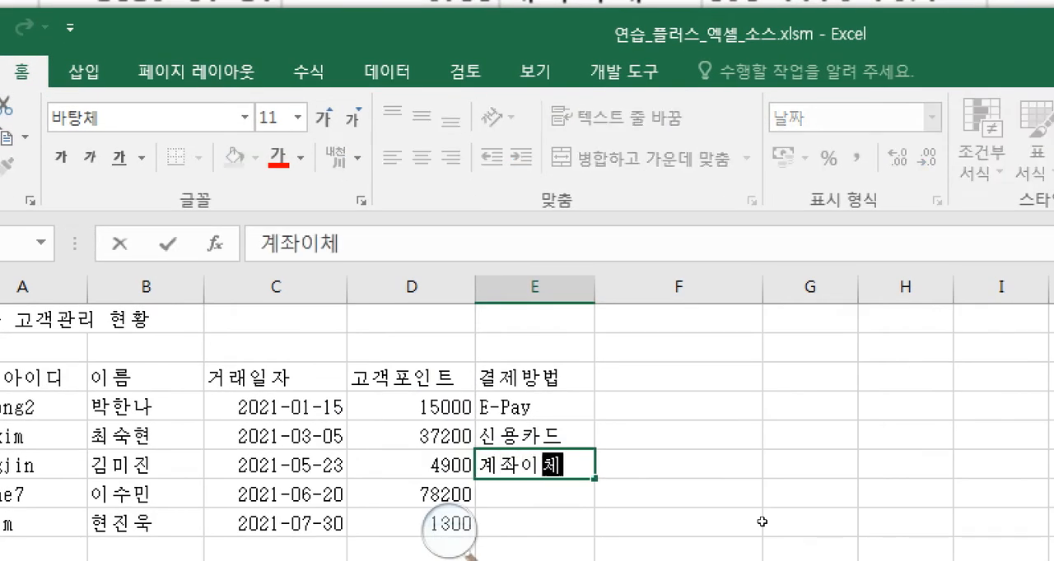
key(Return)
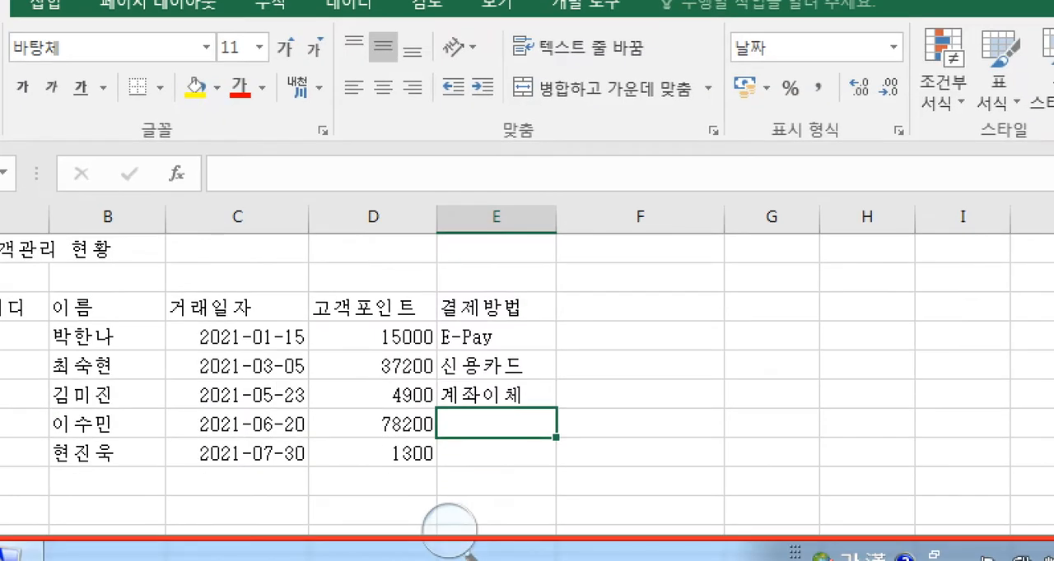
text(신용카드)
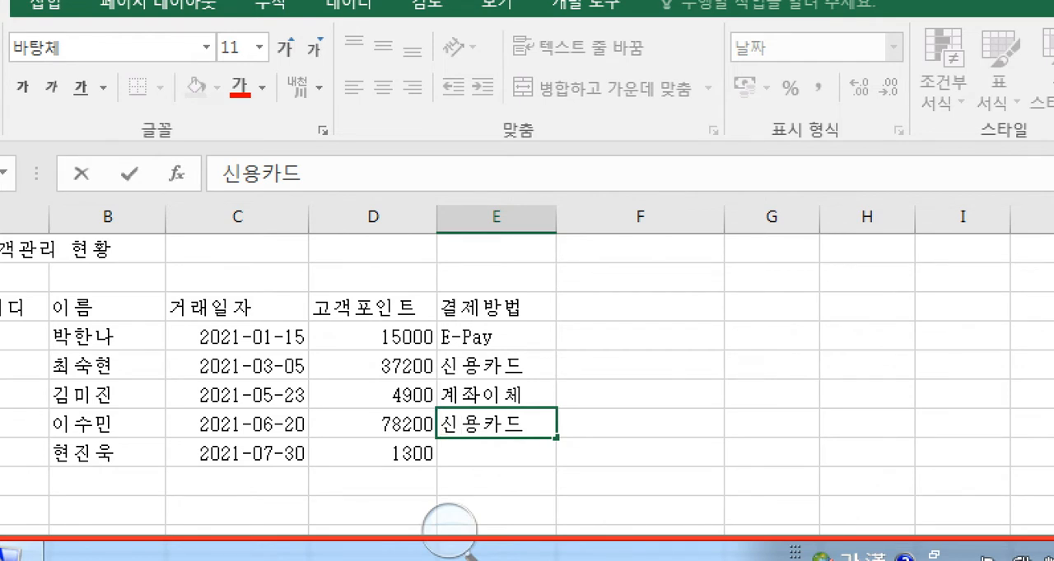
key(Return)
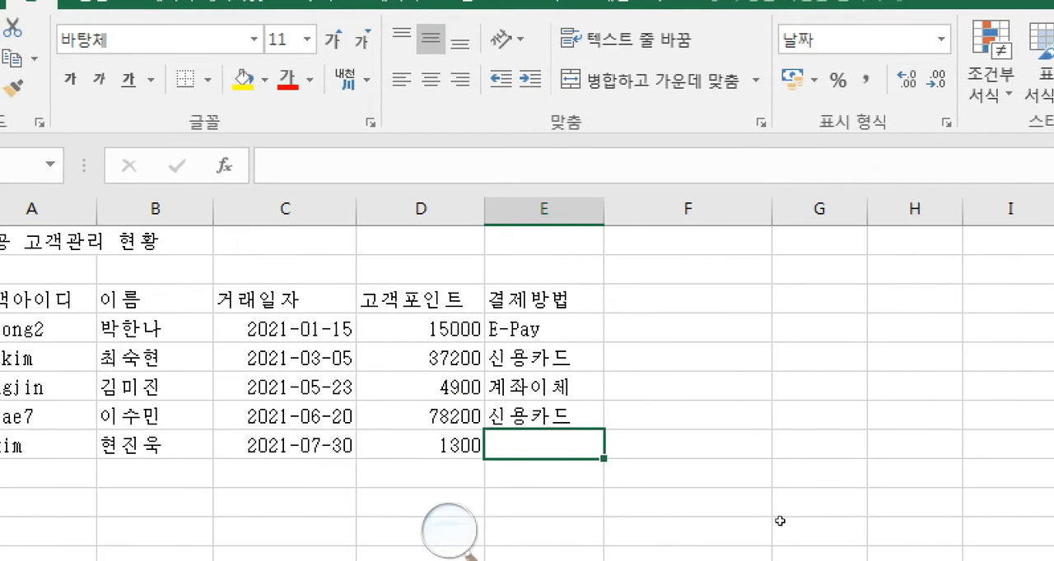
- Enter the payment method E-Pay in cell E8 and the column heading 연락처 in cell F3
text(e)
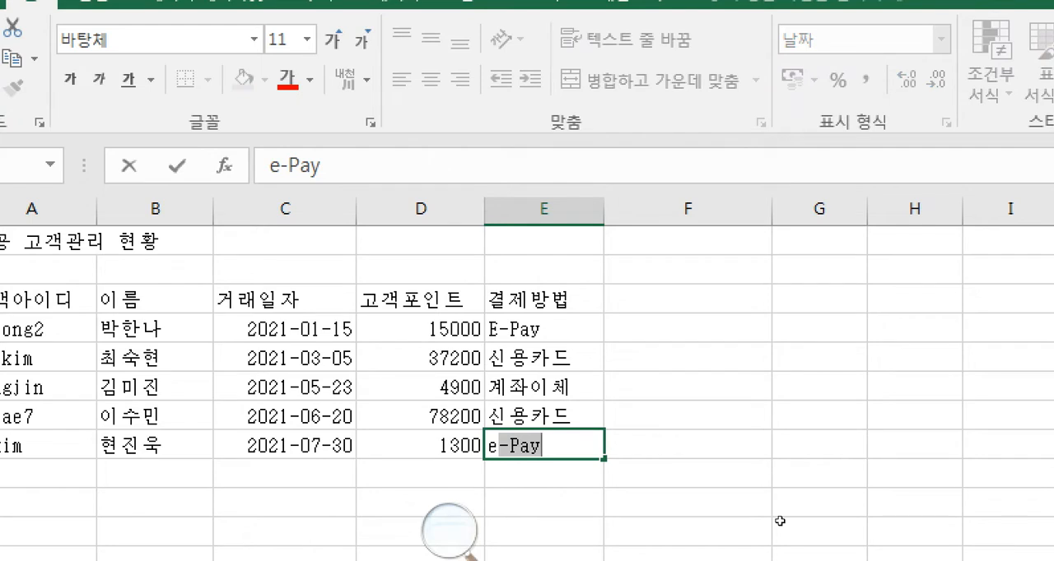
key(Tab)
key(Up)
key(Up)
key(Up)
key(Up)
key(Up)
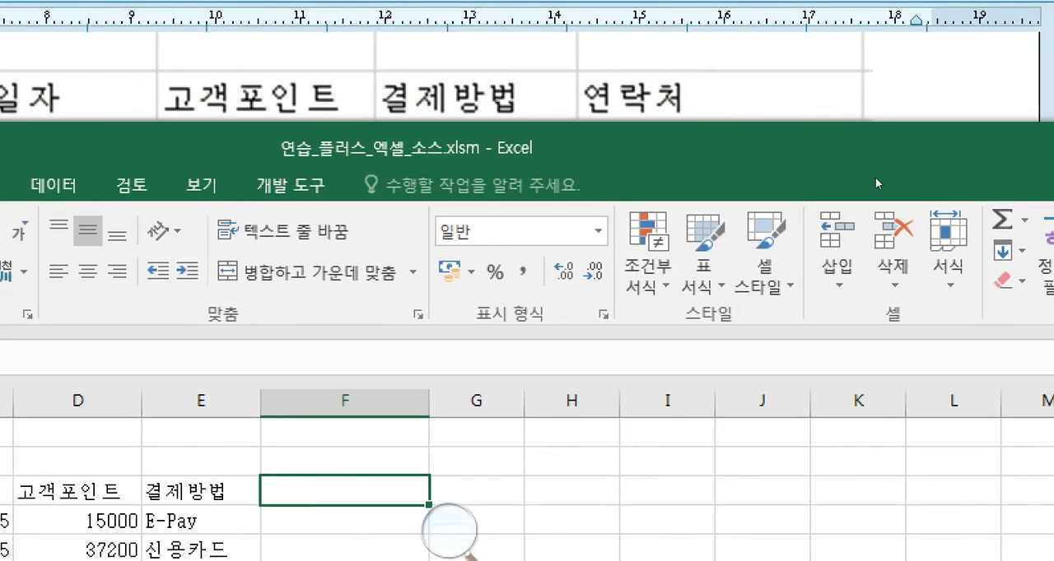
text(ㅇ연락처)
key(Return)
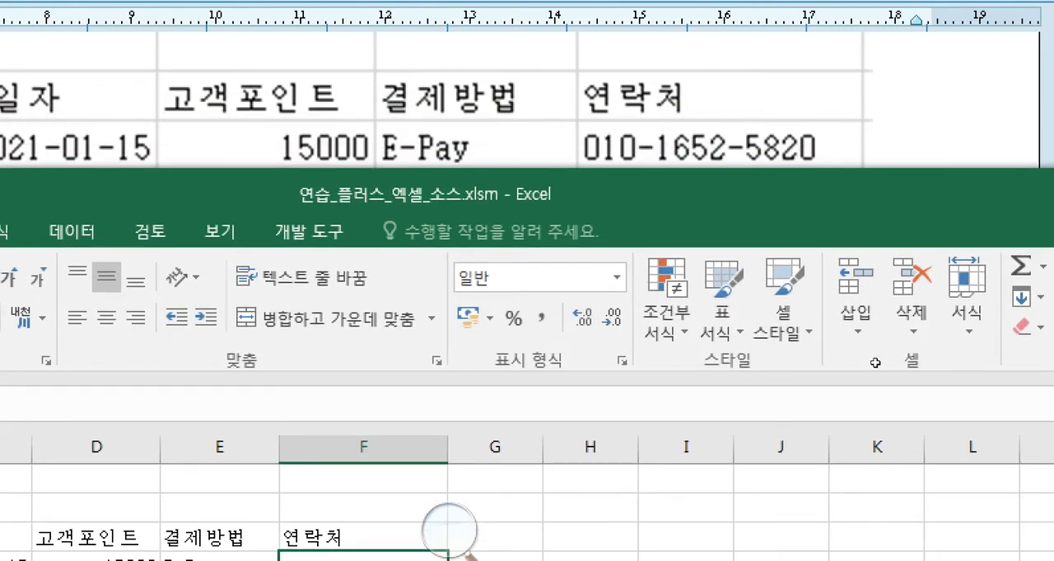
- Enter the first three customers' phone numbers from the exam table in cells F4 to F6
text(010)
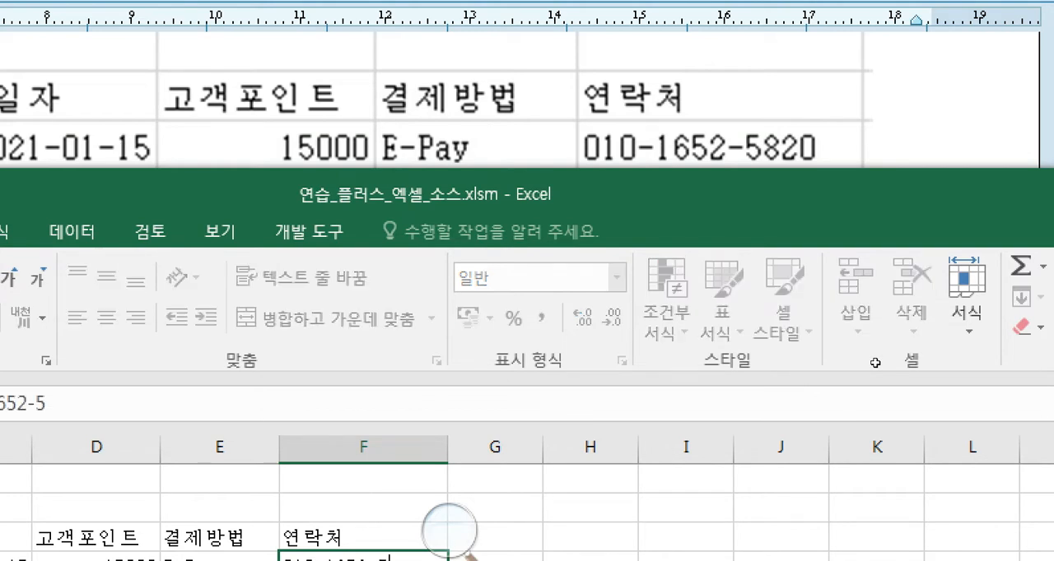
key(Return)
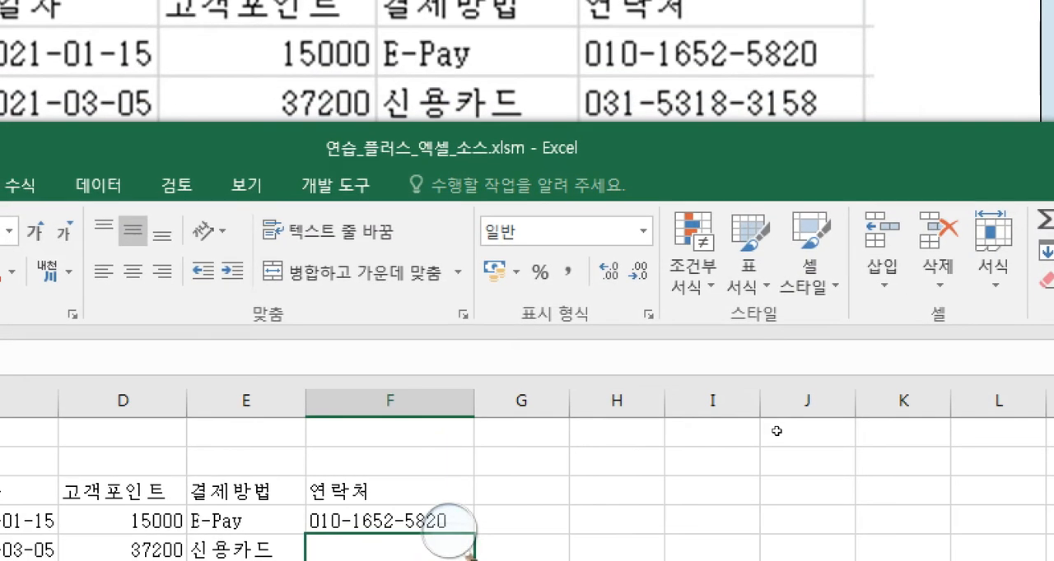
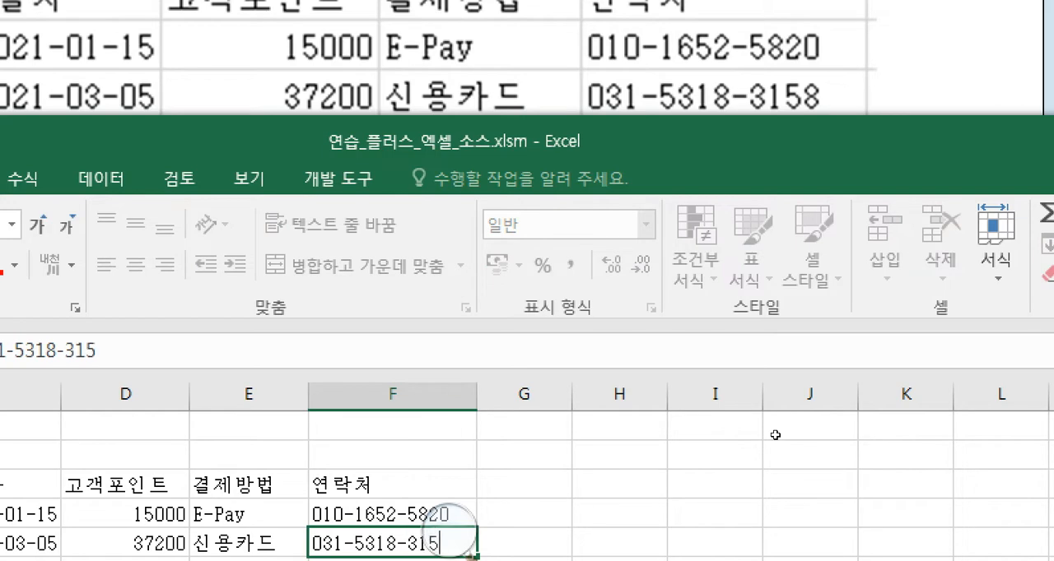
key(Return)
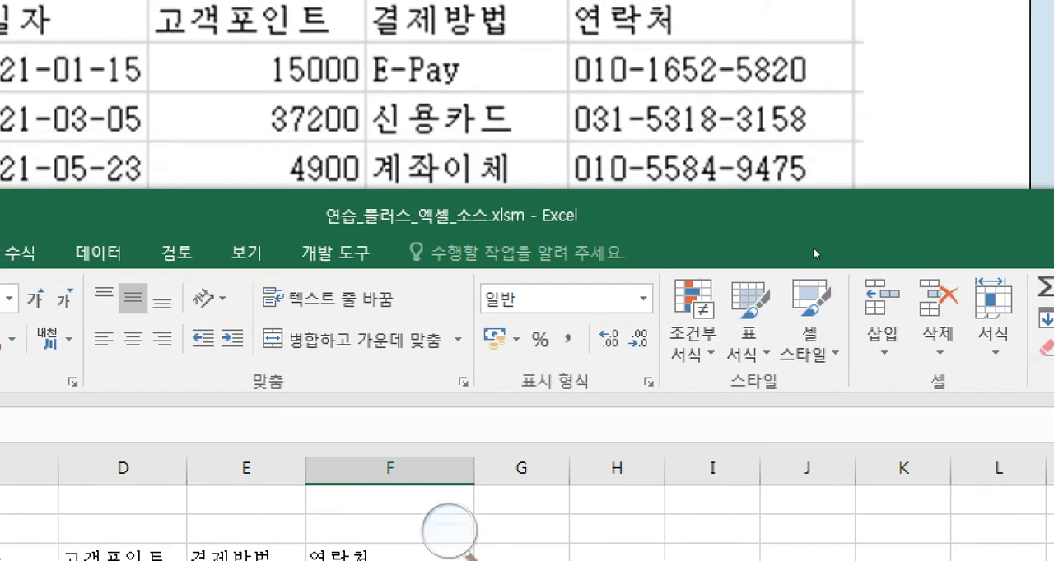
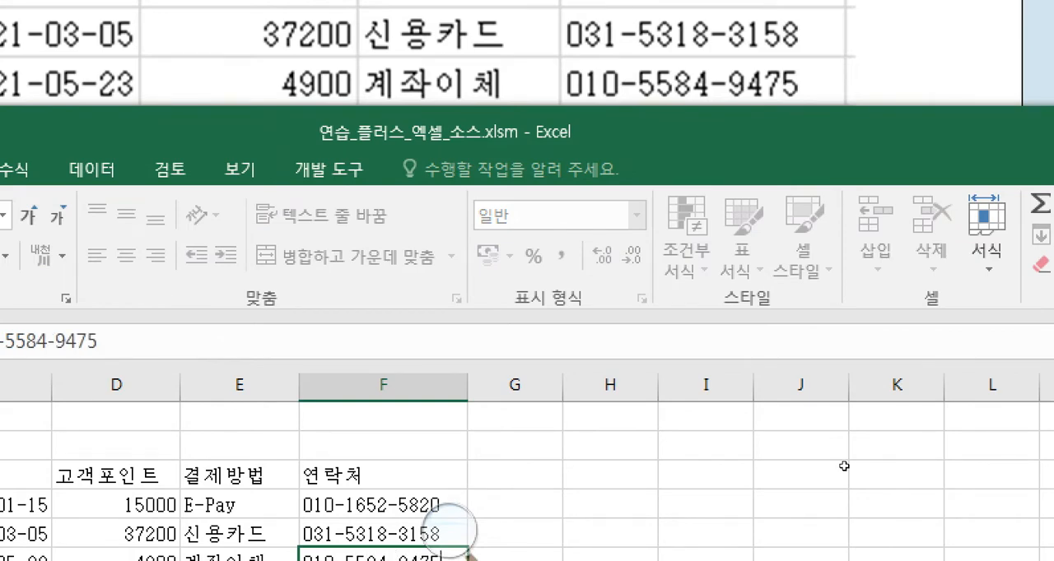
key(Return)
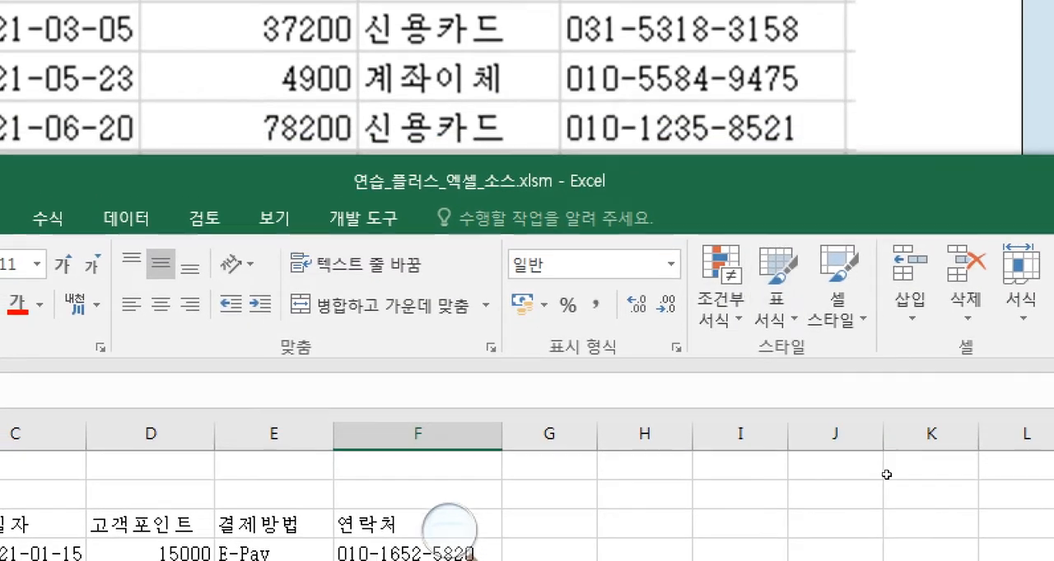
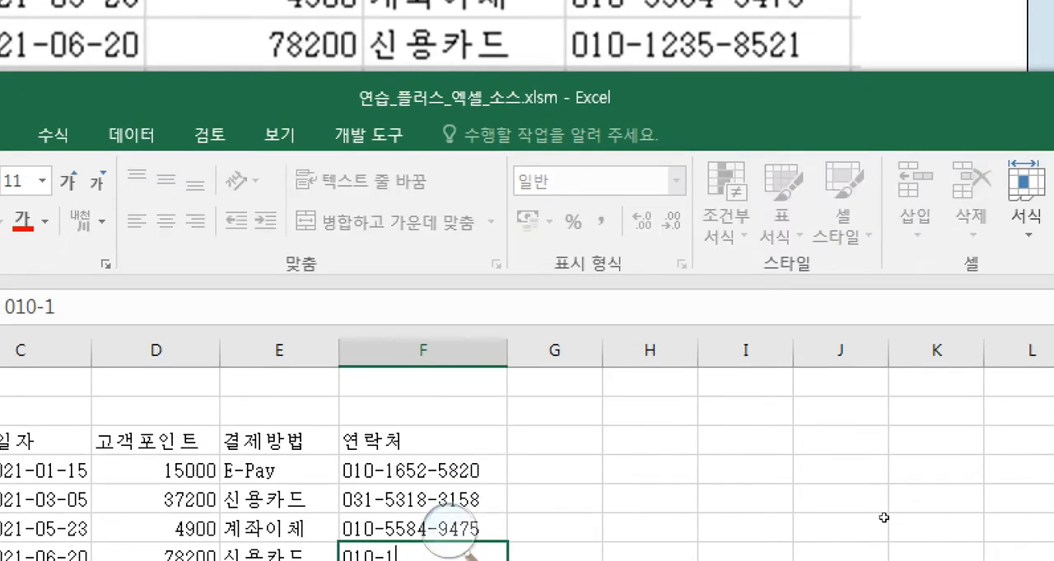
- Enter the last two customers' phone numbers from the exam table in cells F7 and F8
key(Return)
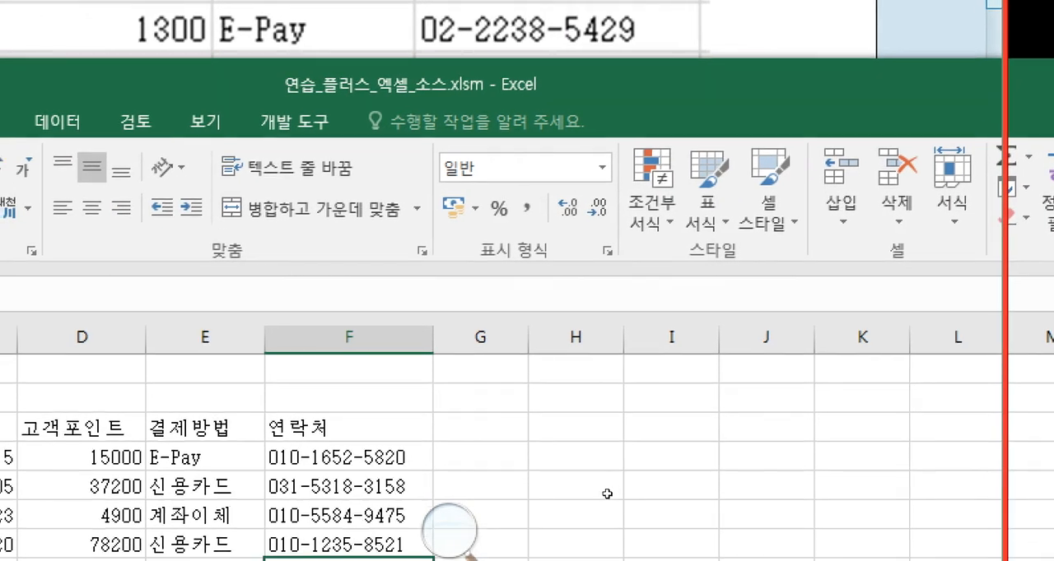
text(0)
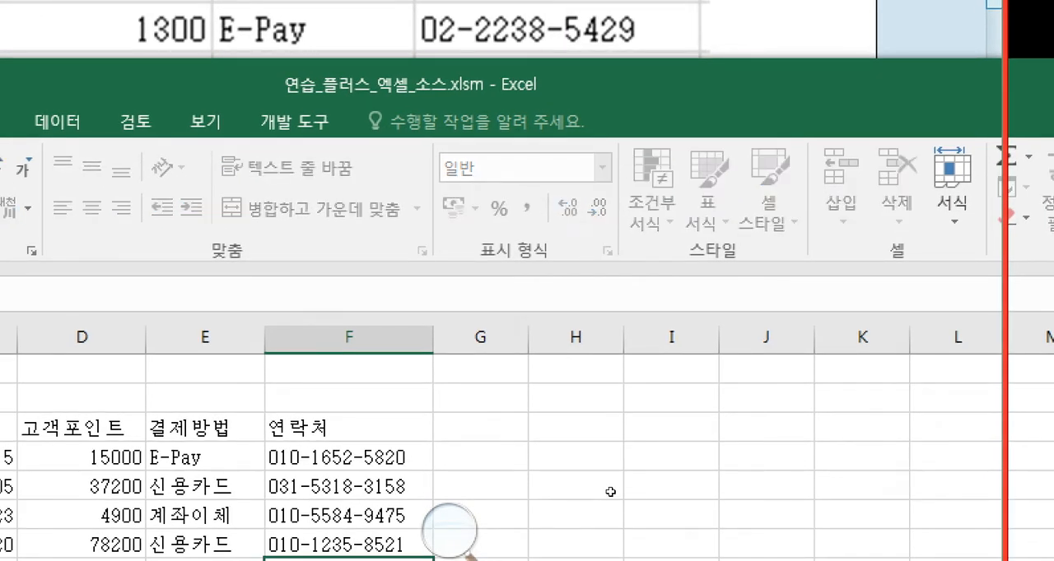
text(5429)
key(Tab)
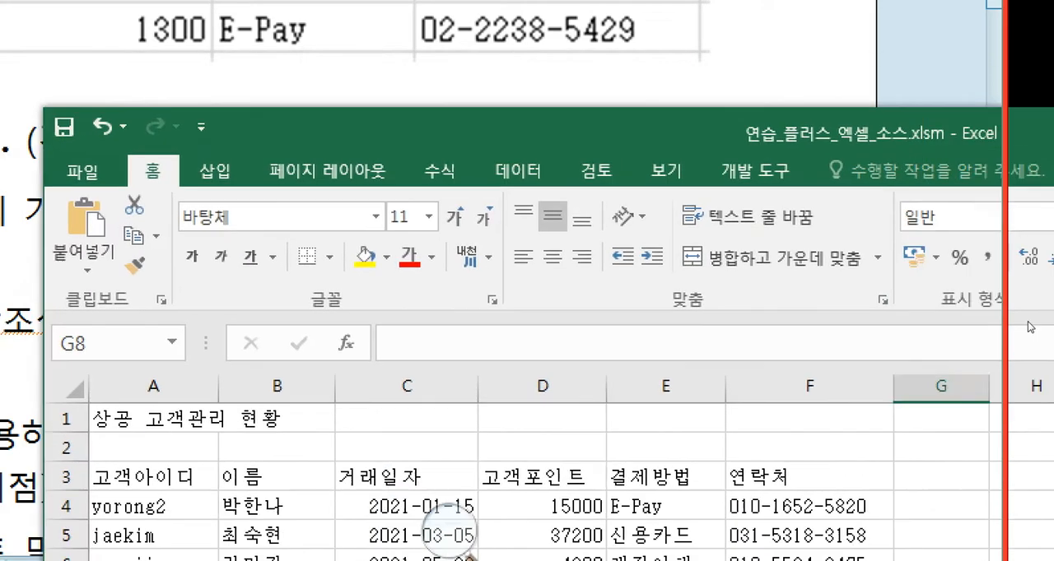
- Compare the exam table in the Hangul document with the customer data entered on the 입력 sheet
drag(951, 132, 737, 87)
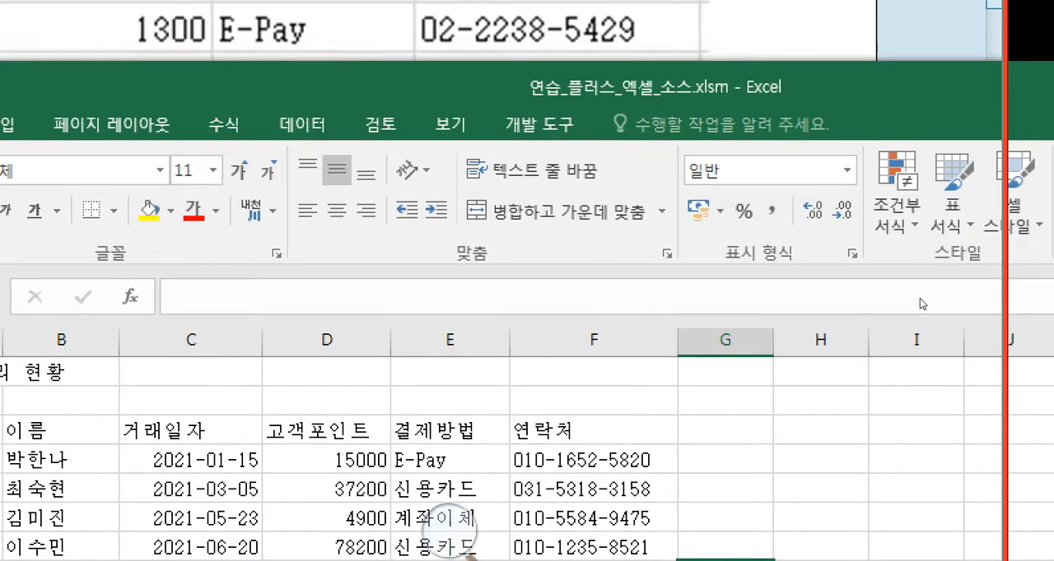
drag(822, 305, 755, 323)
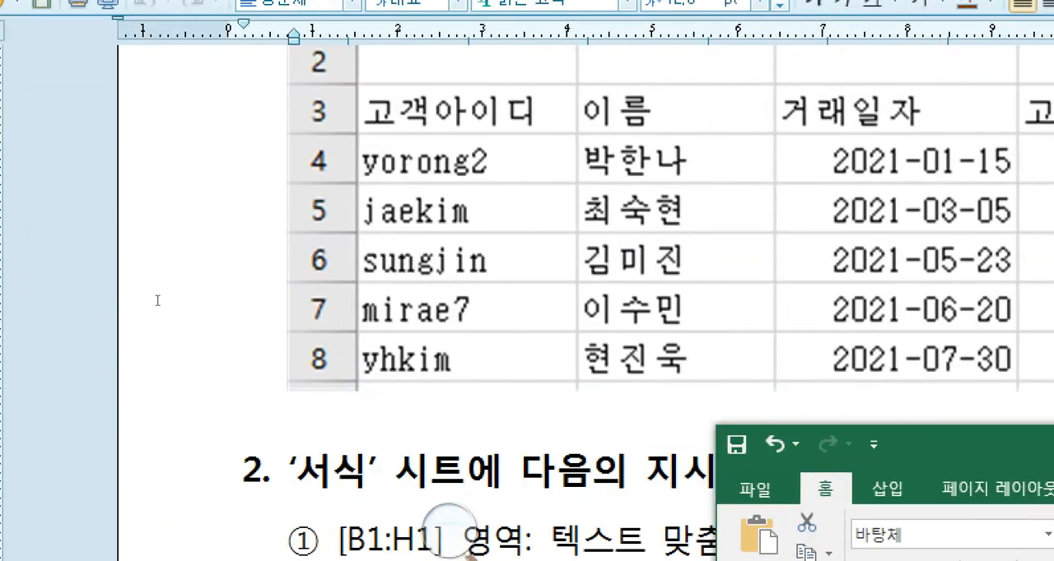
click(196, 311)
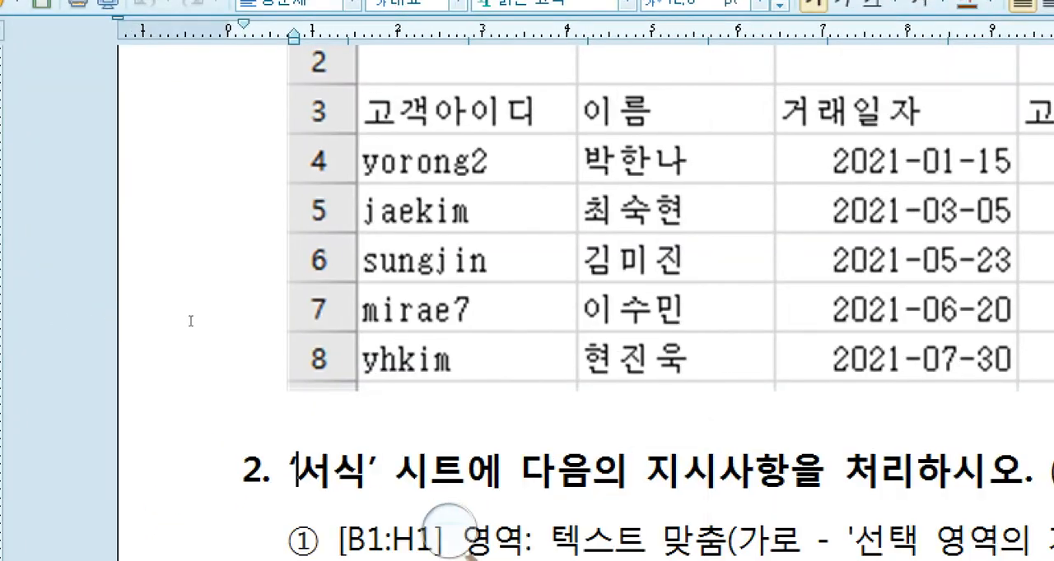
scroll(219, 326, up, 6)
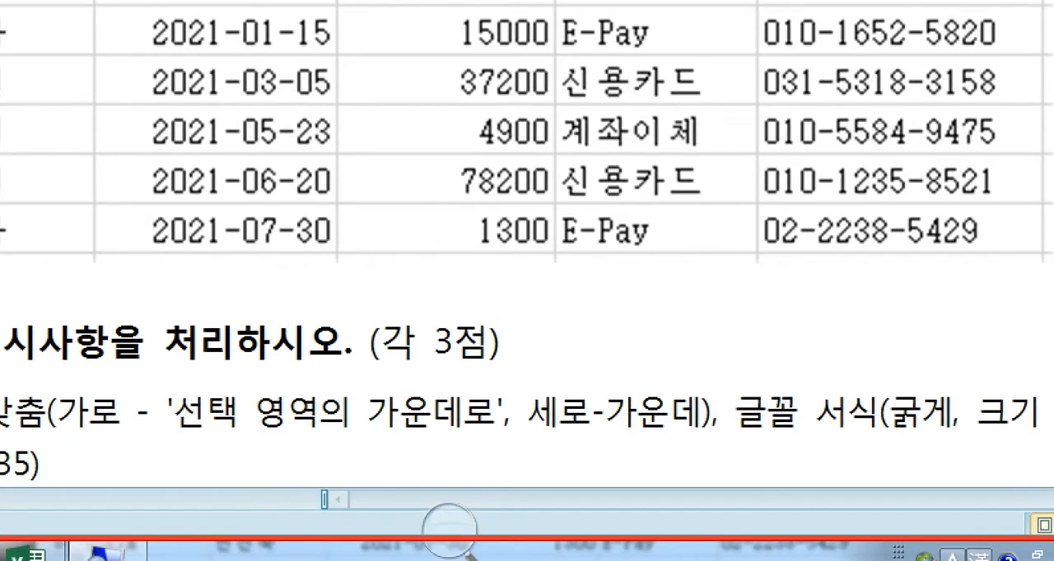
click(28, 555)
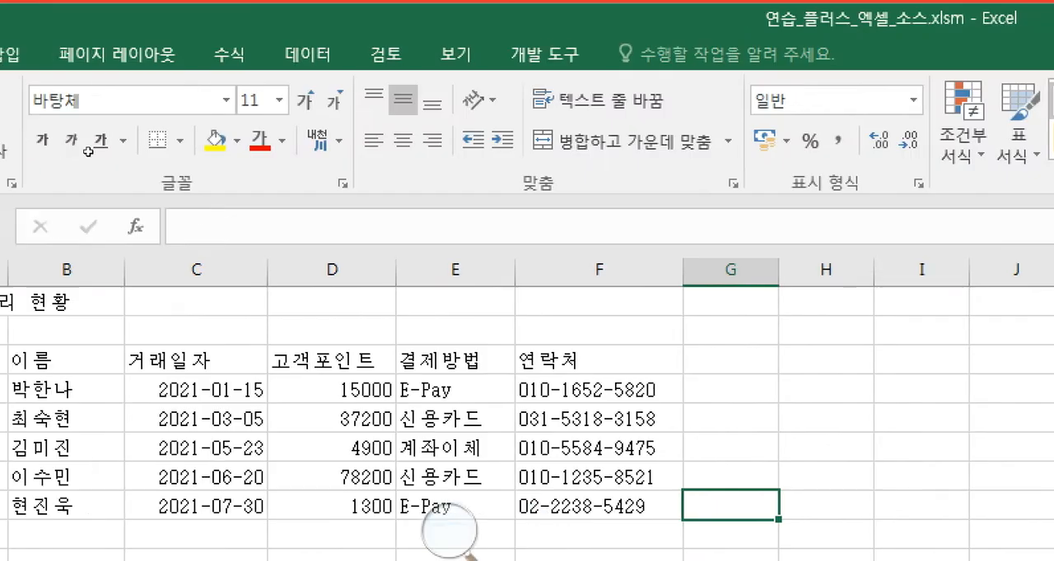
- Switch from the 입력 sheet to the 서식 sheet
key(ctrl+Page_Down)
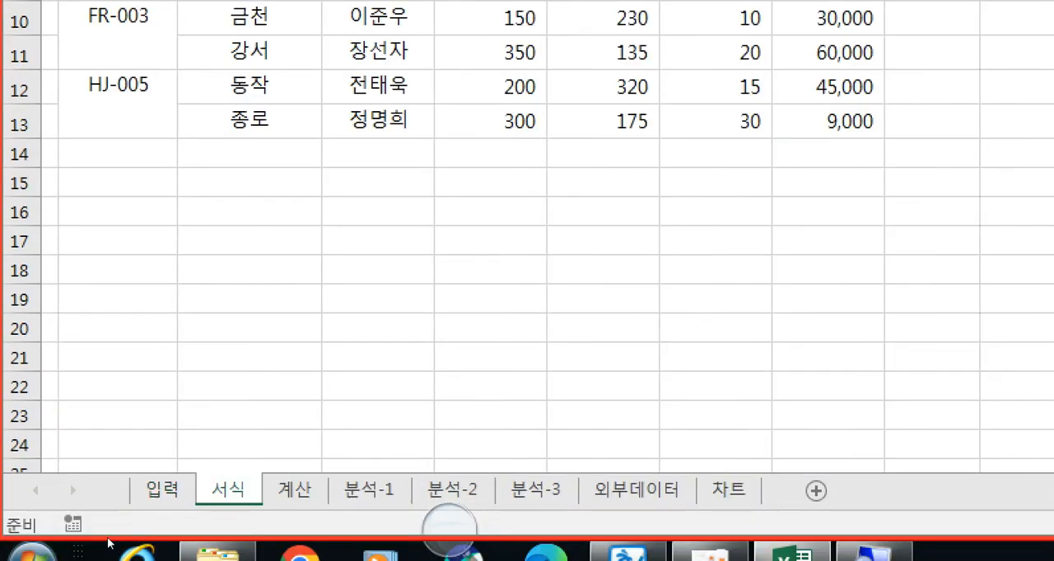
key(ctrl+Page_Up)
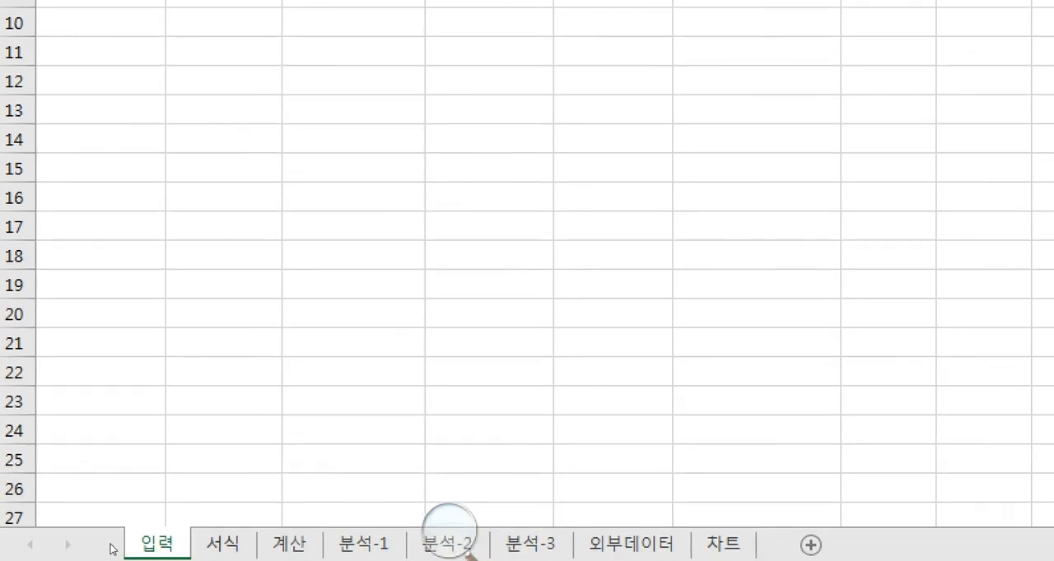
key(ctrl+Page_Down)
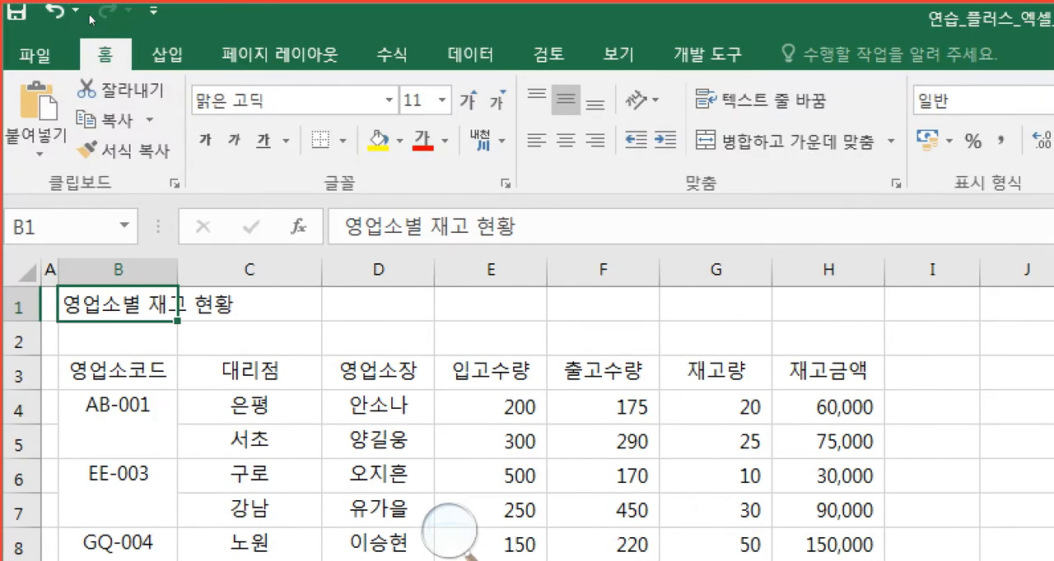
- Move the Excel window aside, read question 2 in the Hangul exam document and return to the 서식 sheet
drag(107, 10, 325, 182)
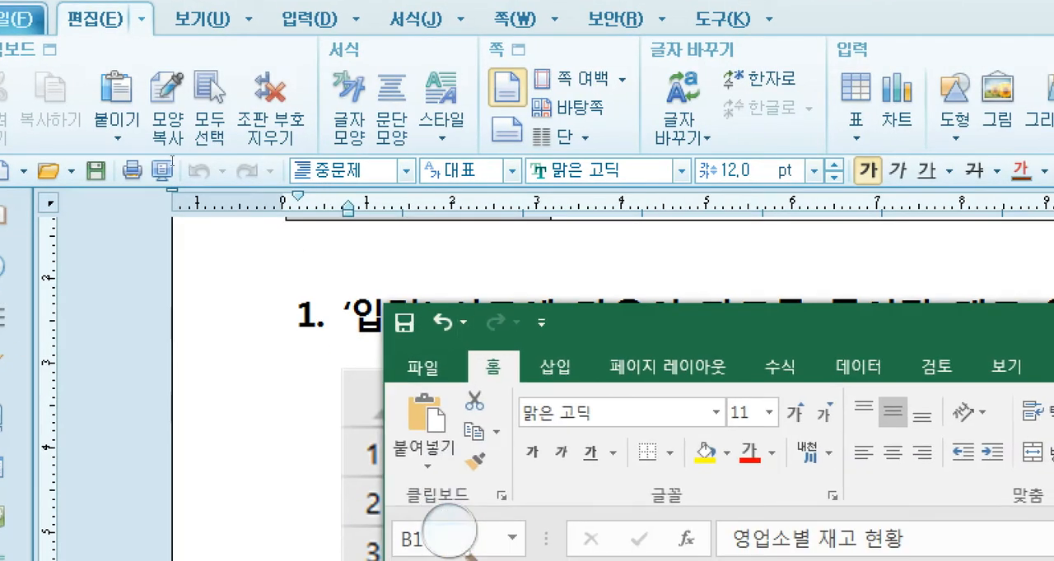
click(169, 156)
scroll(361, 455, down, 2)
scroll(361, 455, down, 3)
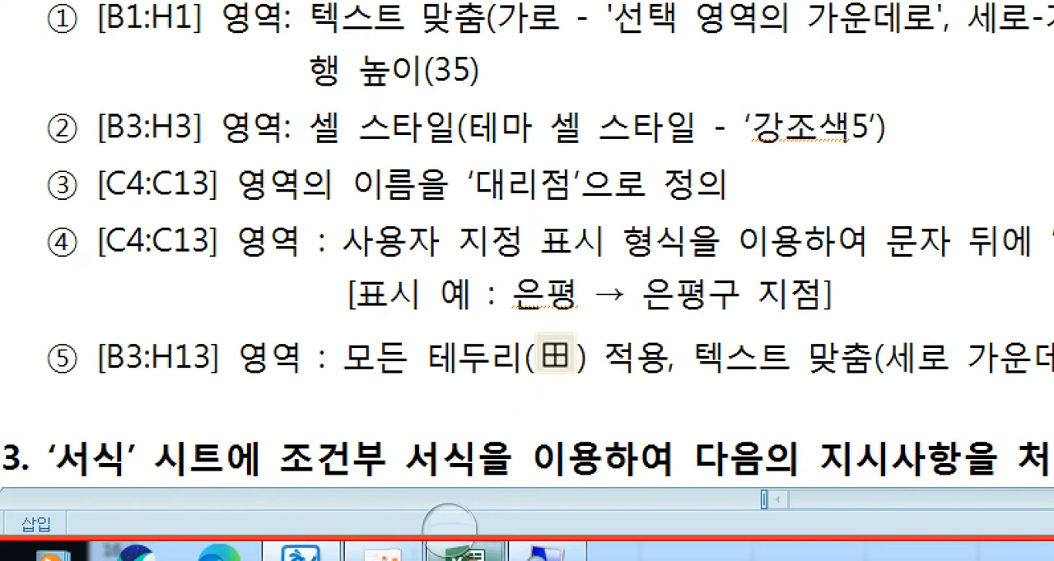
click(447, 533)
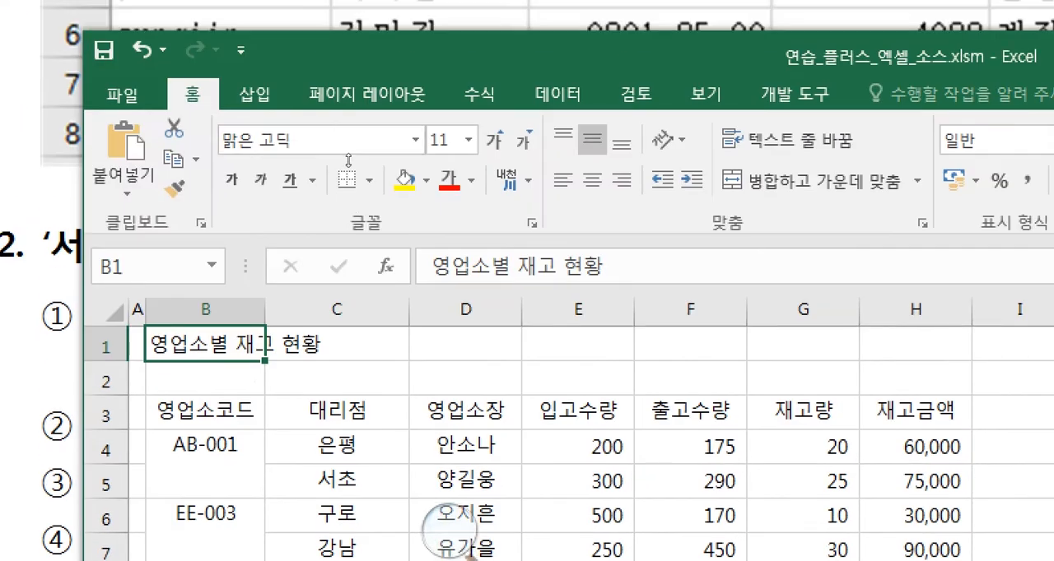
- Arrange the Hangul exam document and the Excel window so that question 2's first instruction shows above the 서식 sheet
drag(348, 168, 314, 288)
click(329, 225)
scroll(329, 225, down, 3)
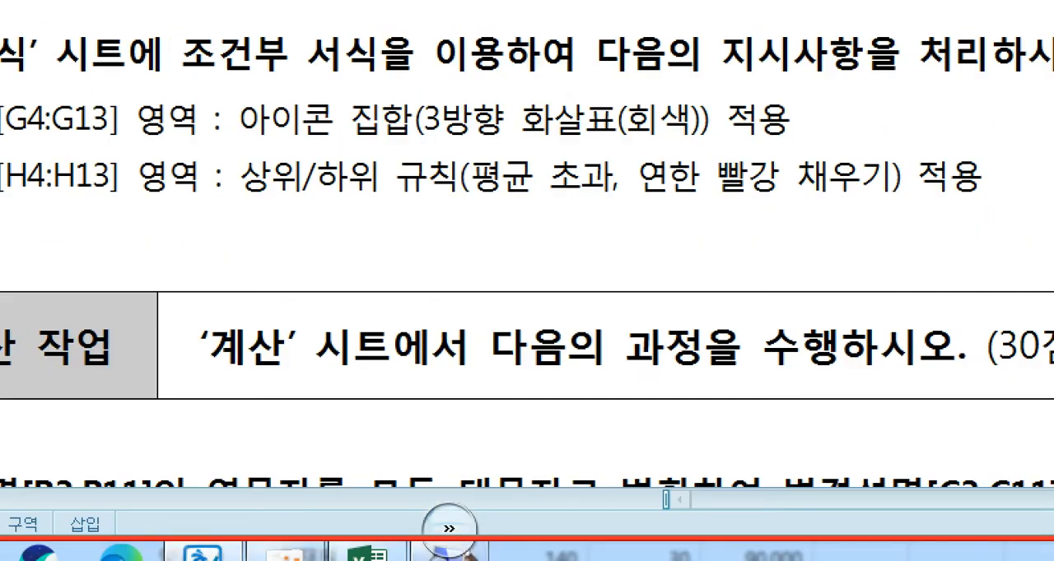
right_click(372, 552)
click(393, 557)
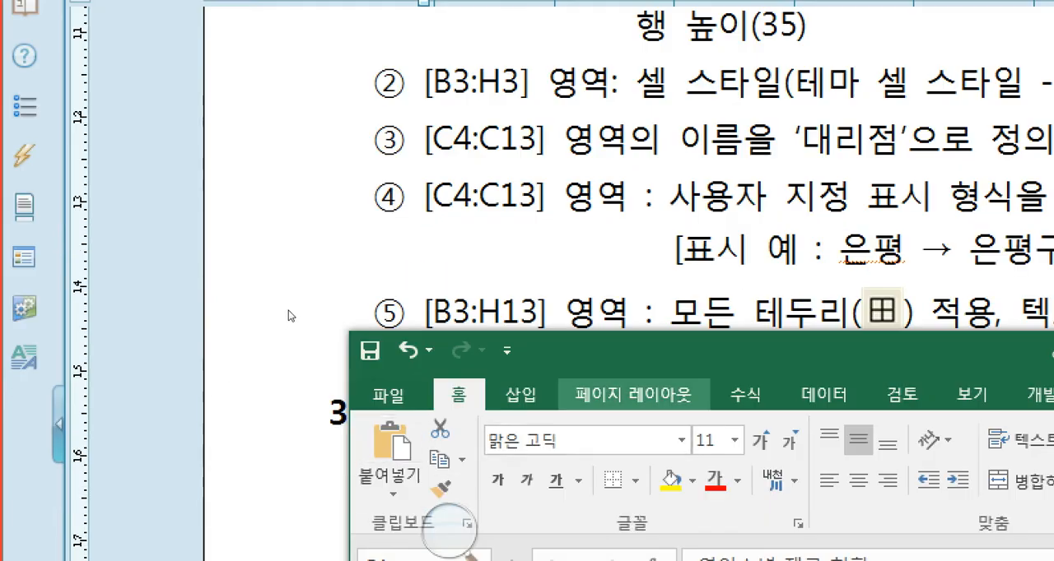
drag(291, 298, 261, 198)
click(268, 156)
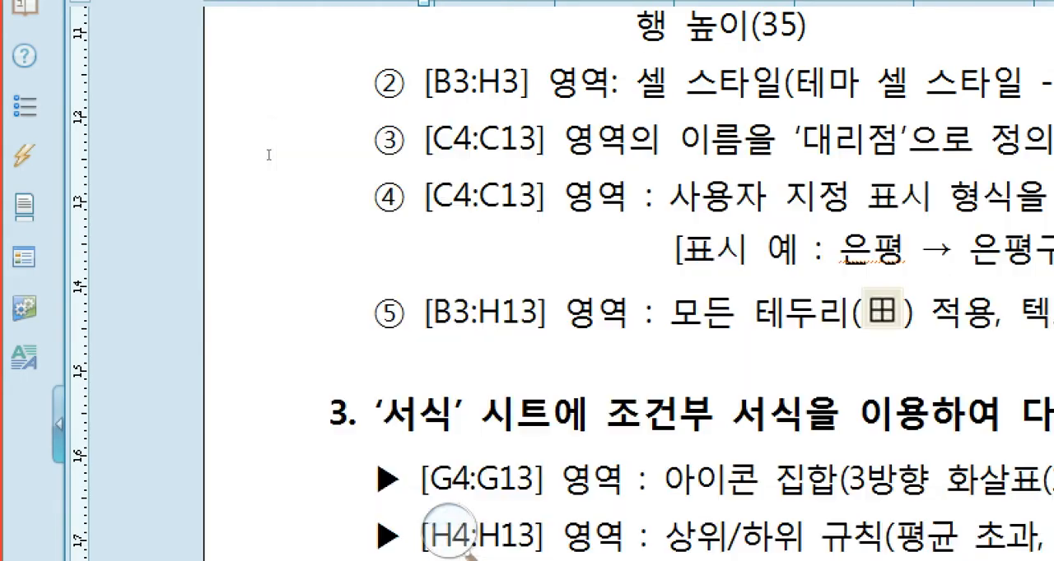
scroll(293, 218, up, 1)
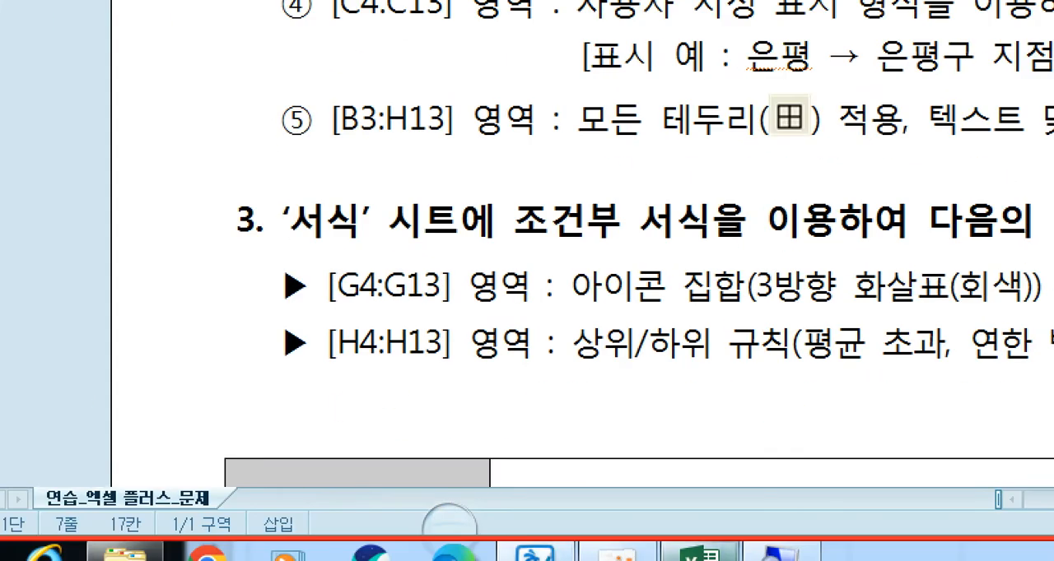
click(702, 556)
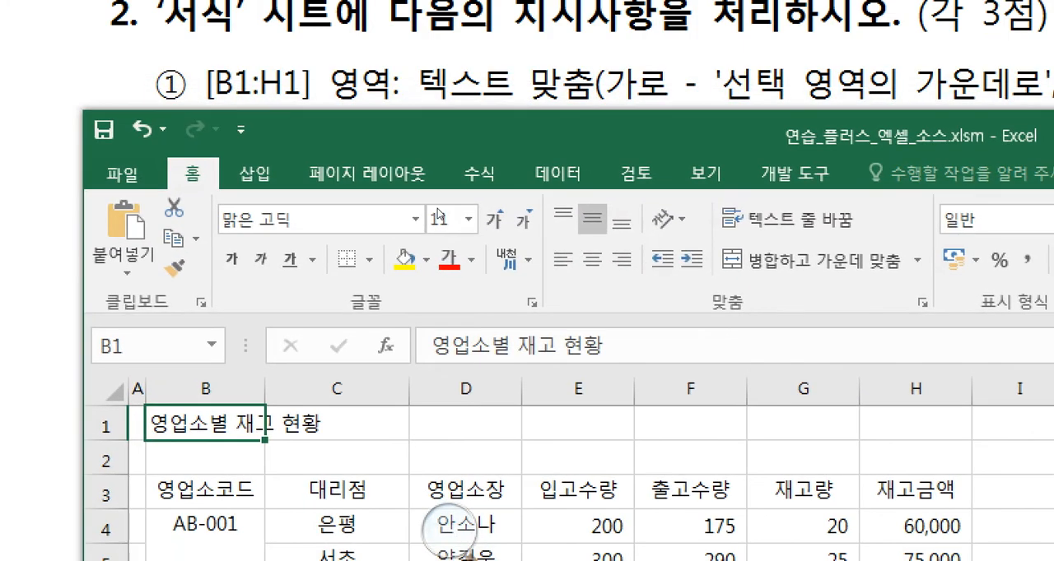
- Open the cell format alignment settings for the title range B1:H1 on the 서식 sheet
click(215, 353)
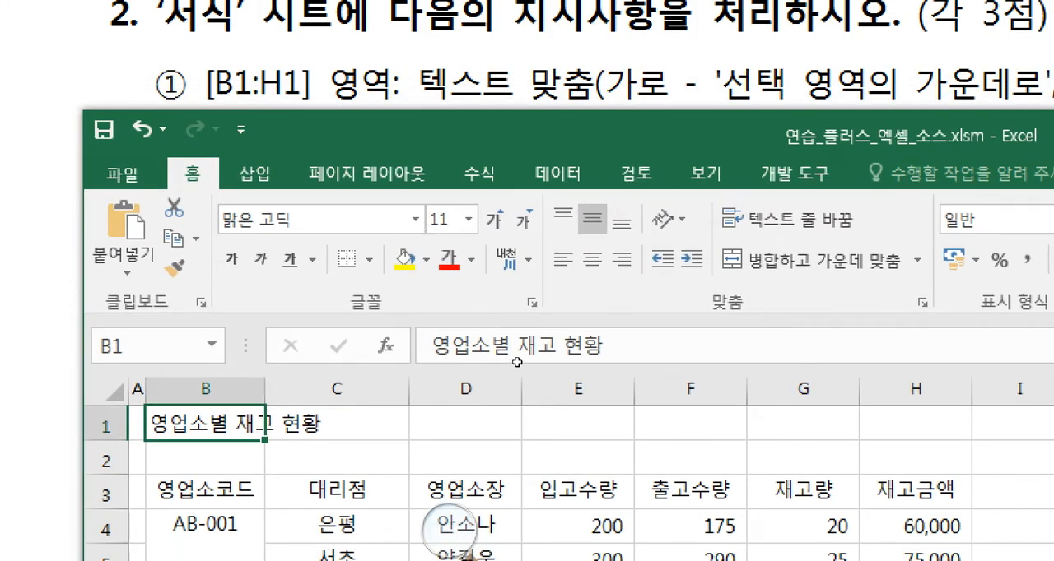
drag(247, 424, 914, 424)
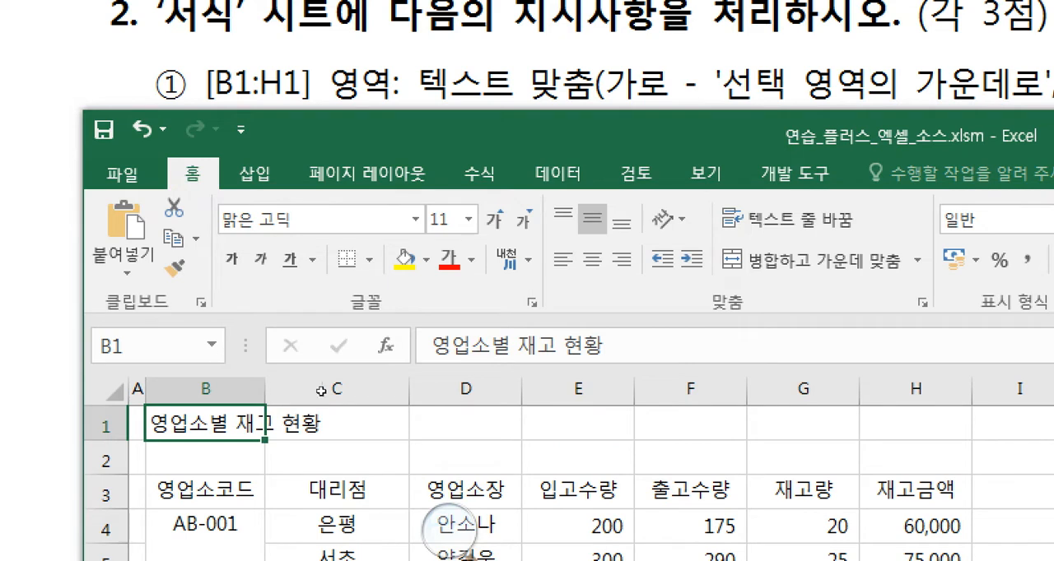
key(shift+Right)
key(shift+Right)
key(shift+Right)
key(shift+Right)
key(shift+Right)
key(shift+Right)
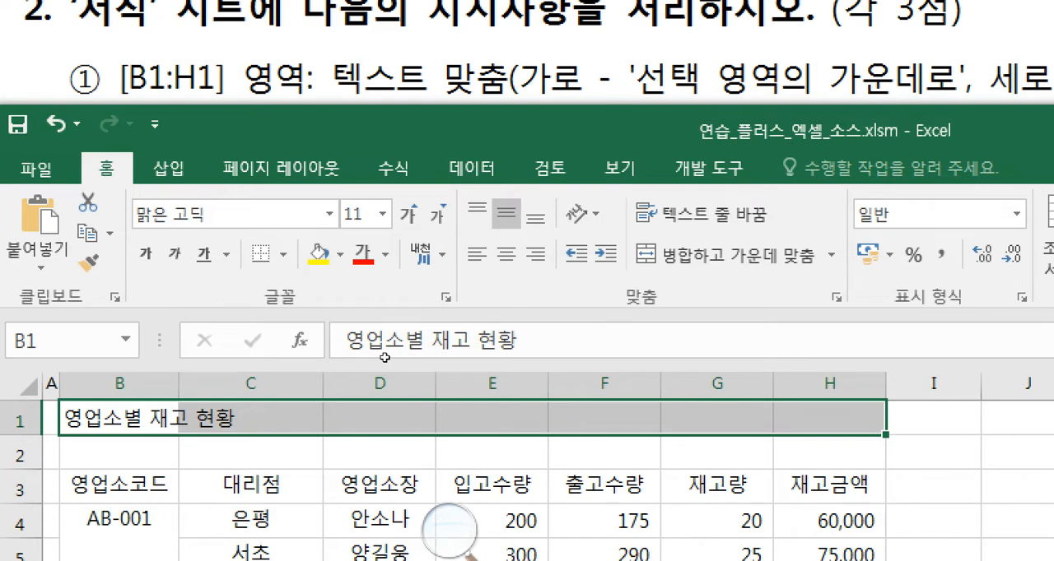
key(shift+F10)
key(Up)
key(Up)
key(Up)
key(Up)
key(Up)
key(Return)
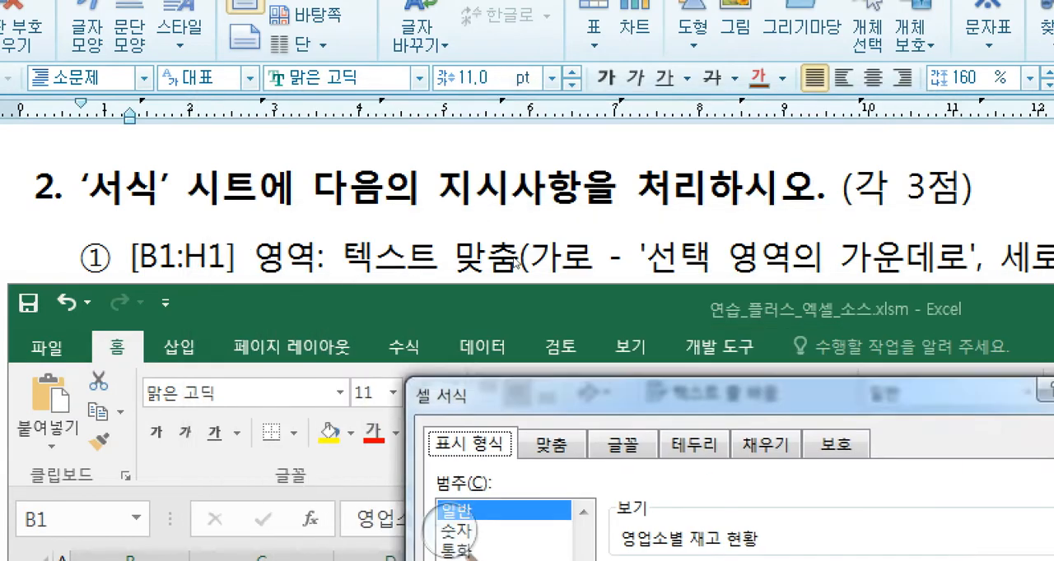
drag(514, 258, 390, 216)
click(308, 356)
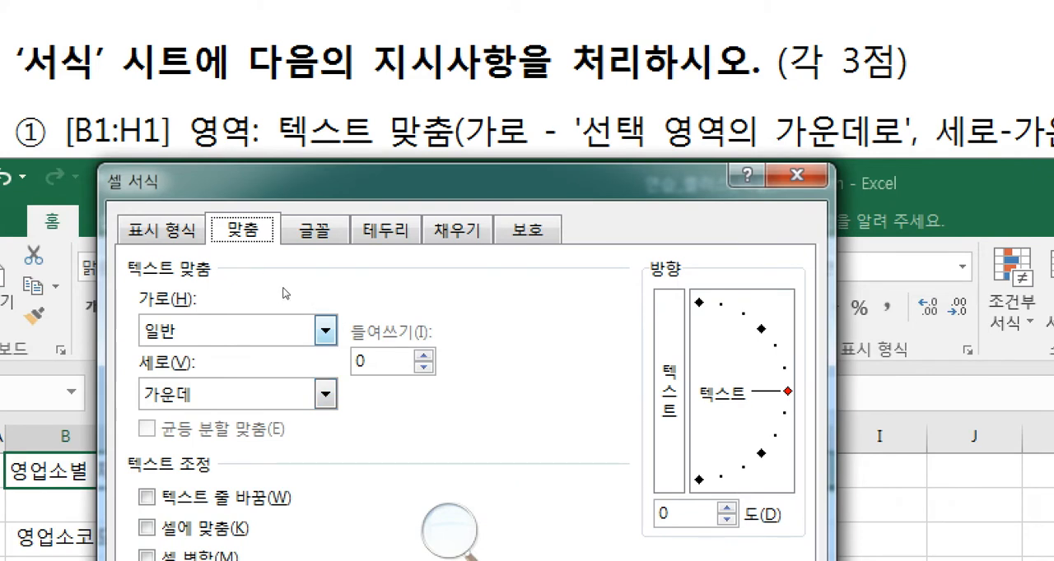
- Align the title range horizontally with 선택 영역의 가운데로 and vertically with 가운데, and apply the cell format
click(325, 331)
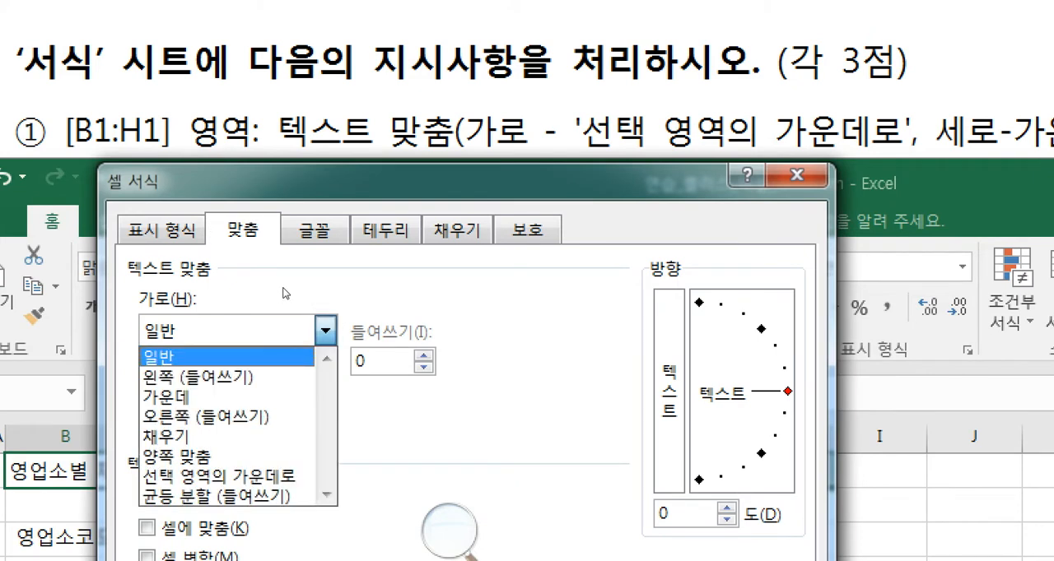
key(Down)
key(Down)
key(Down)
key(Down)
key(Down)
key(Down)
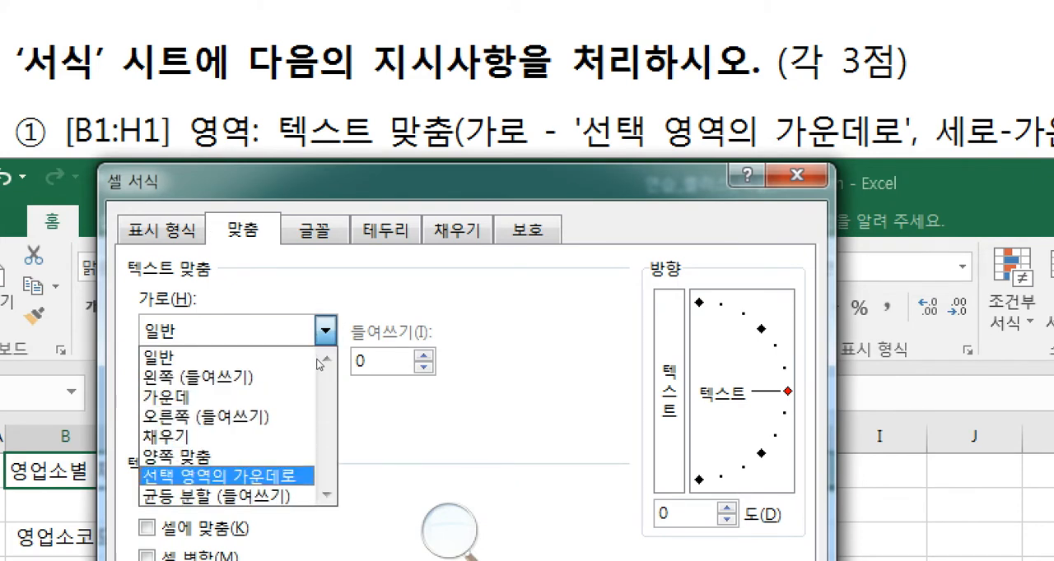
key(Return)
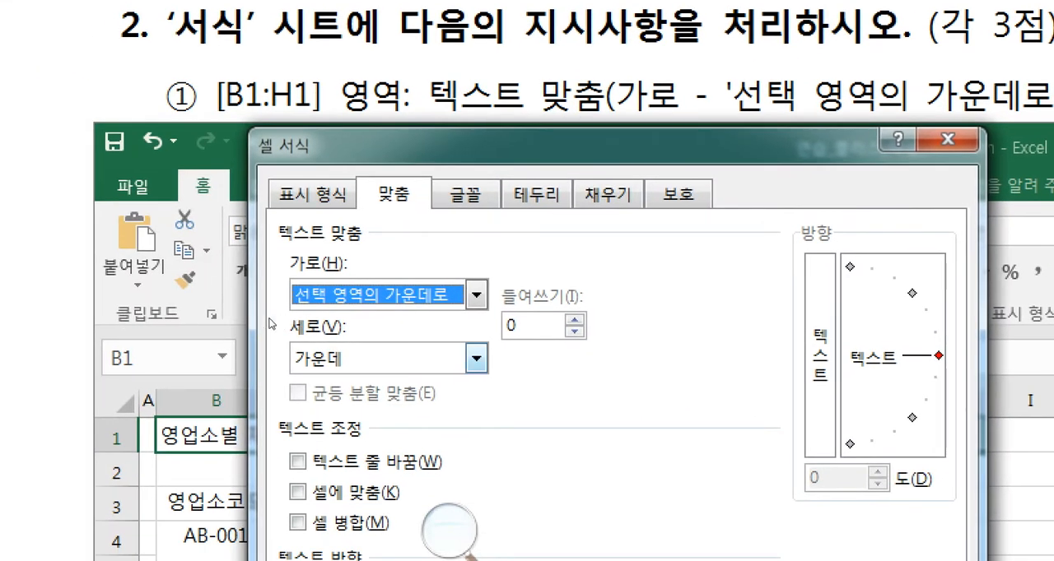
click(476, 359)
click(477, 359)
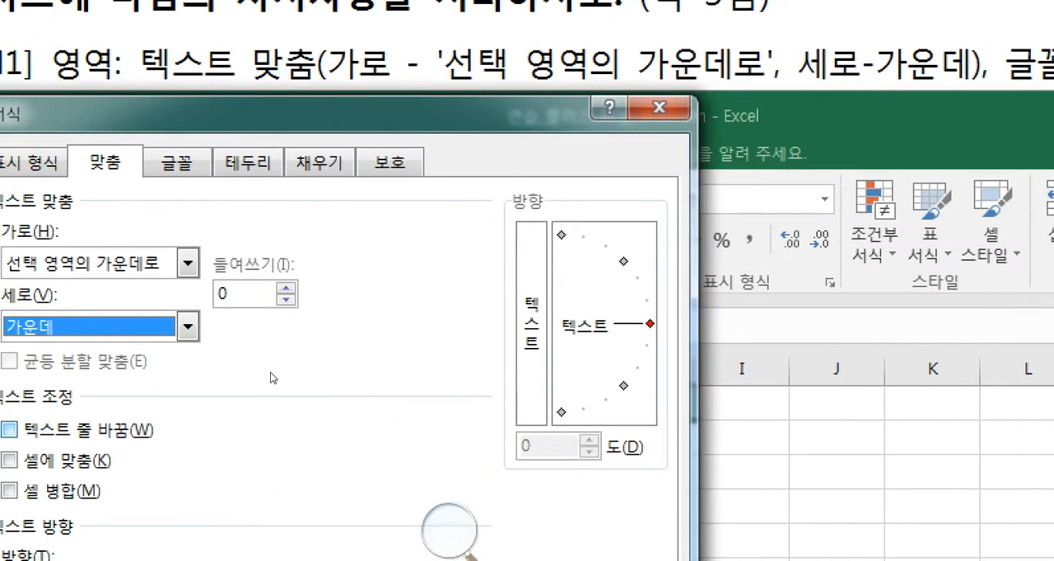
key(Return)
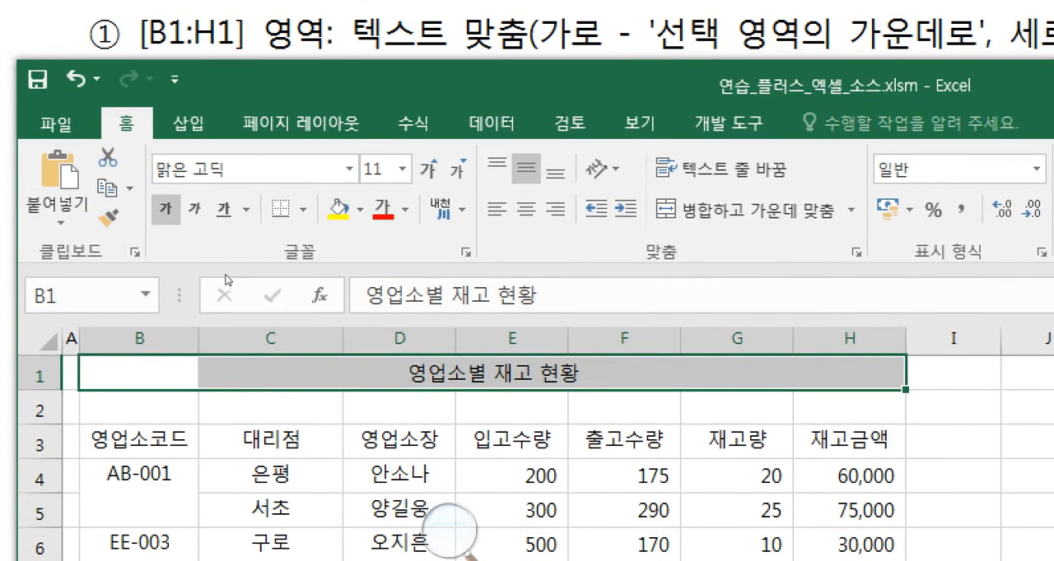
- Make the title in B1:H1 bold and set its font size to 22
click(164, 208)
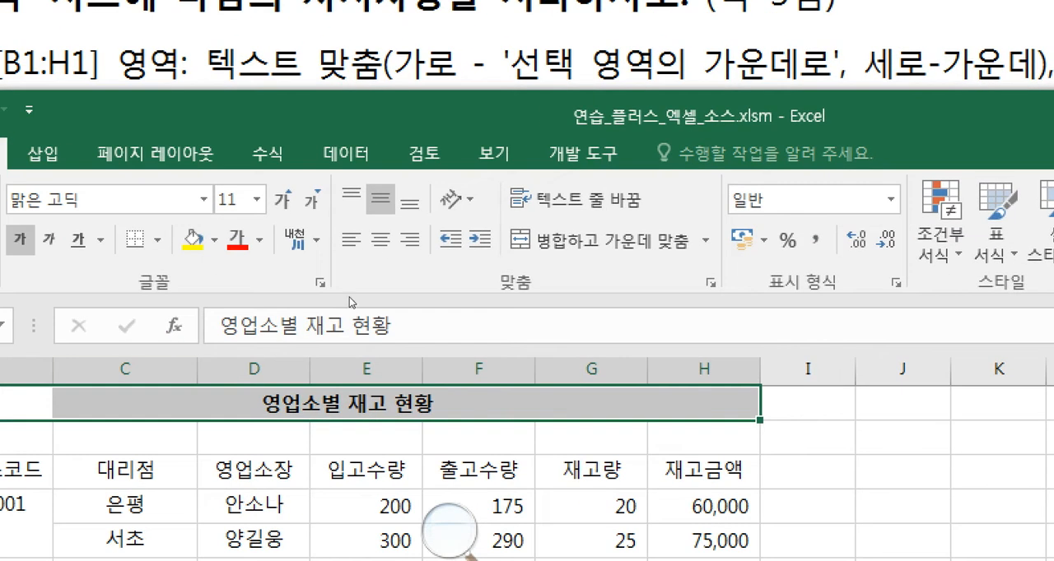
click(234, 199)
text(2)
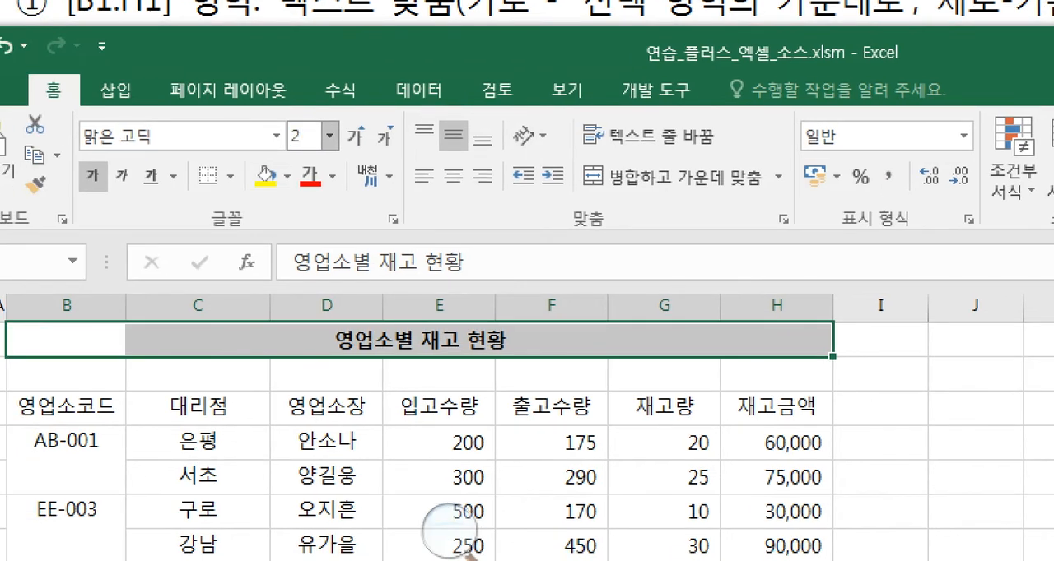
text(2)
key(Return)
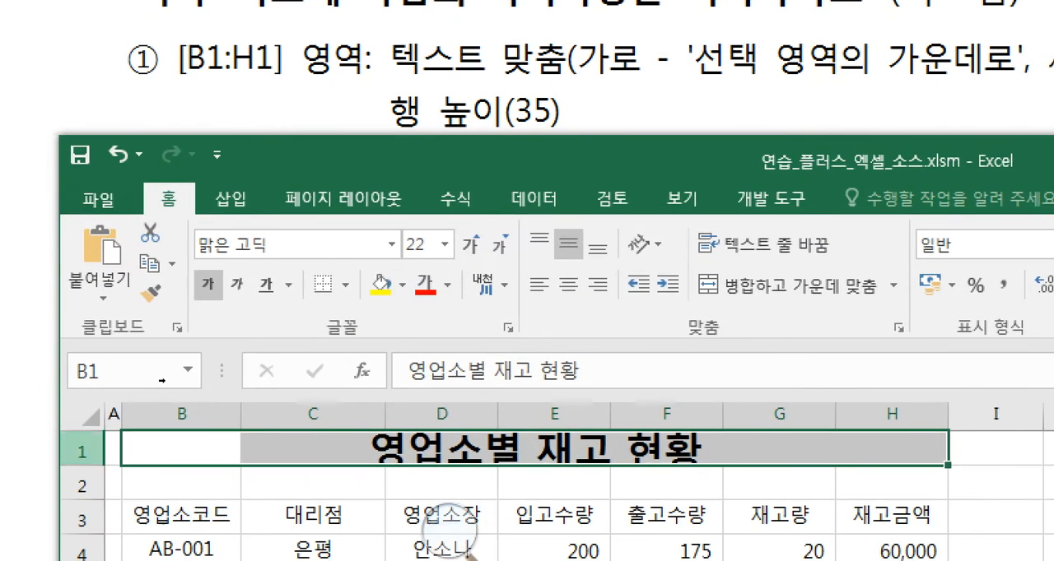
- Set the height of row 1 to 35
right_click(82, 451)
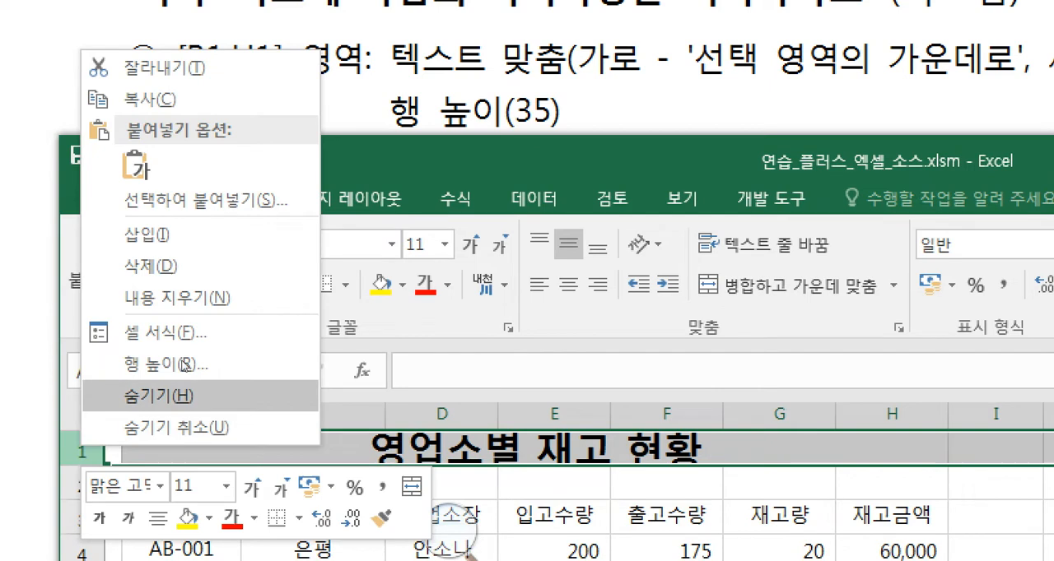
click(272, 362)
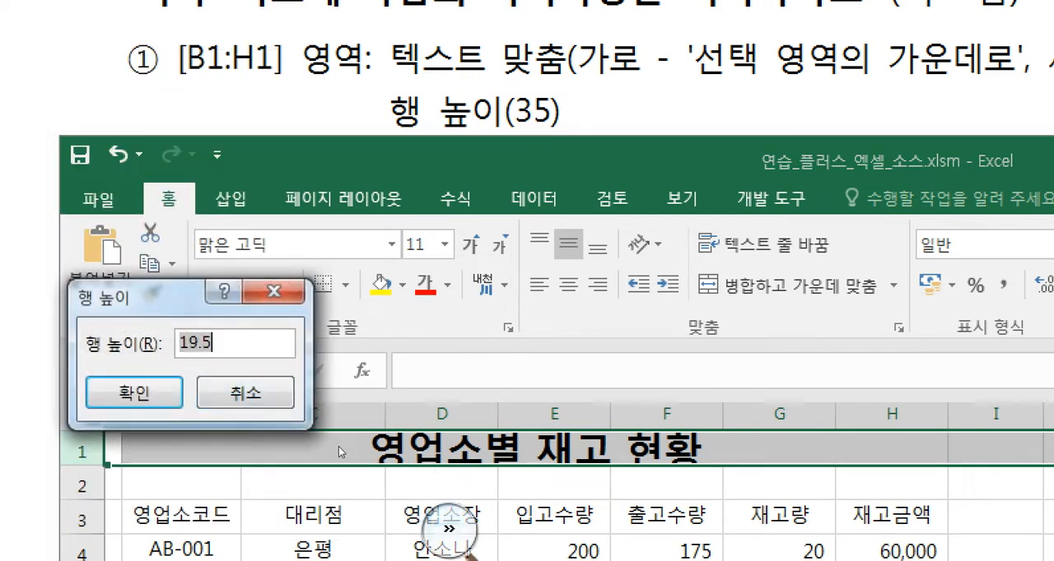
text(35)
key(Return)
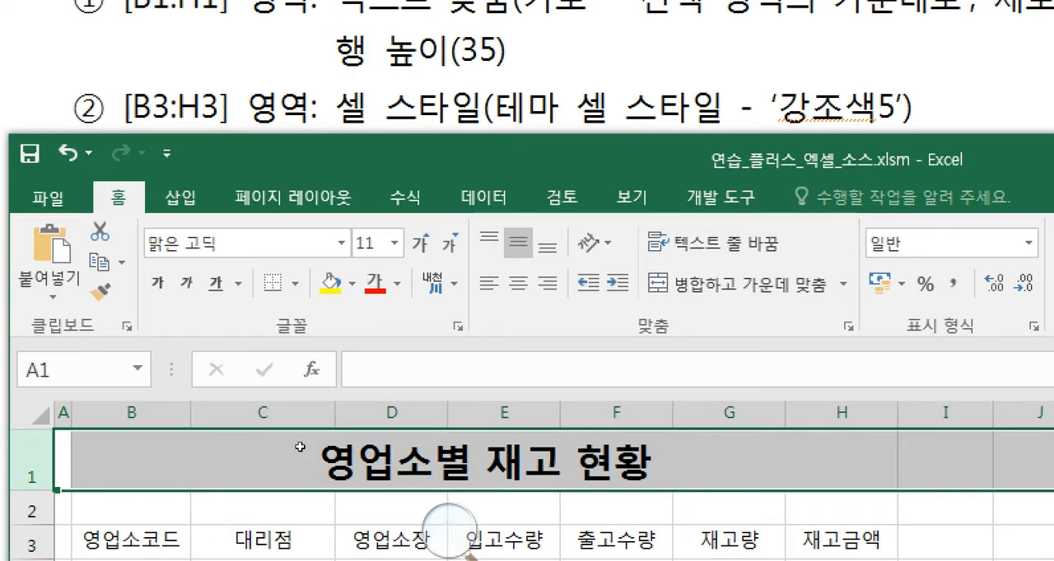
- Apply the theme cell style 강조색5 to the header cells B3:H3
click(141, 539)
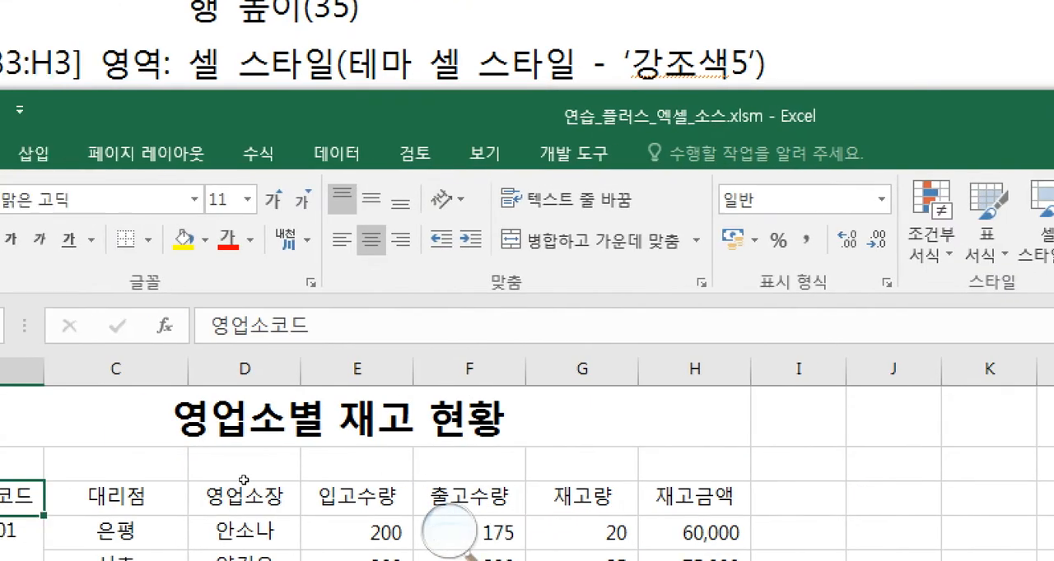
key(shift+Right)
key(shift+Right)
key(shift+Right)
key(shift+Right)
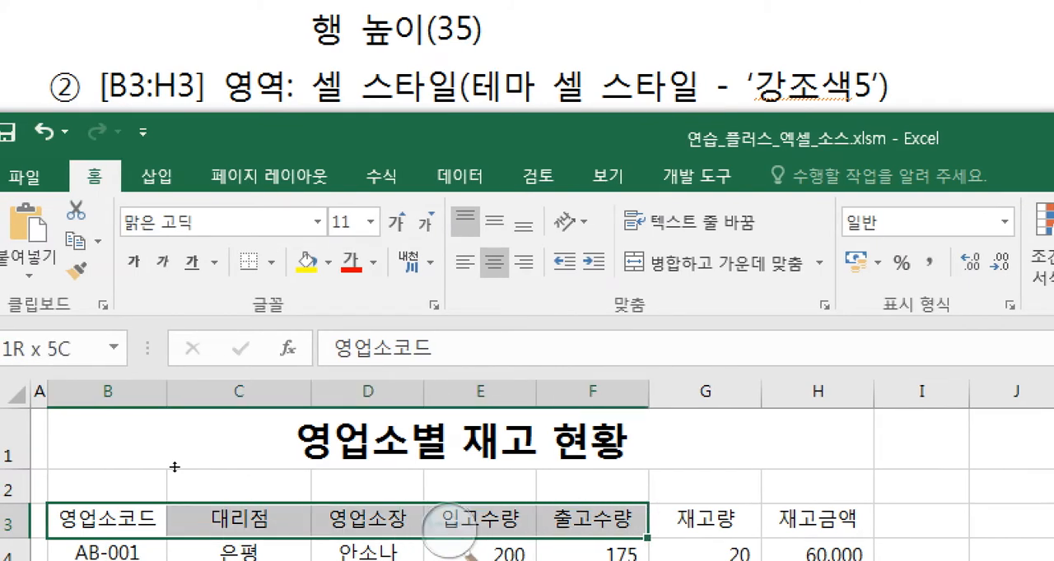
key(shift+Right)
key(shift+Right)
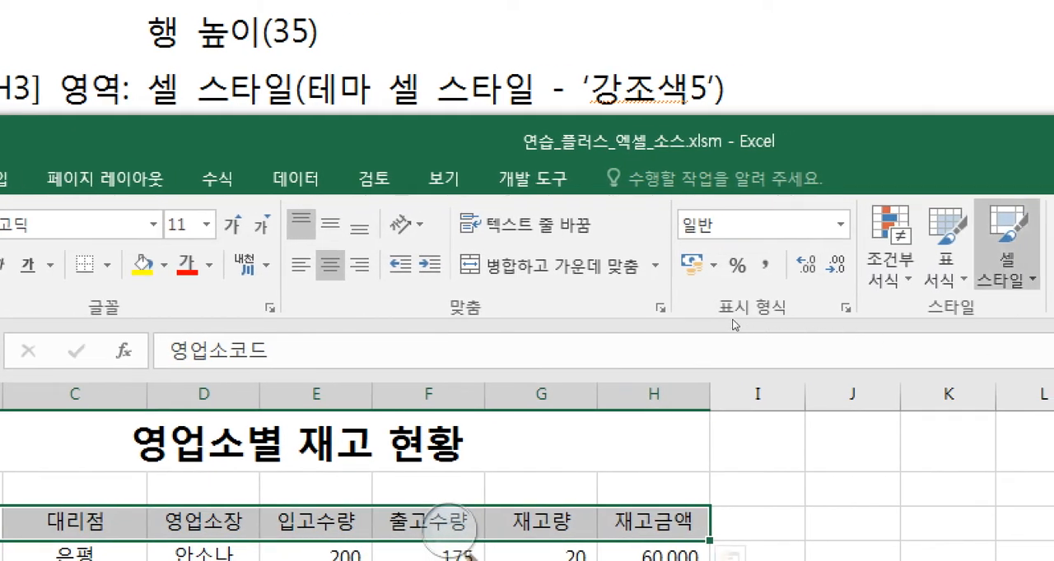
click(1006, 247)
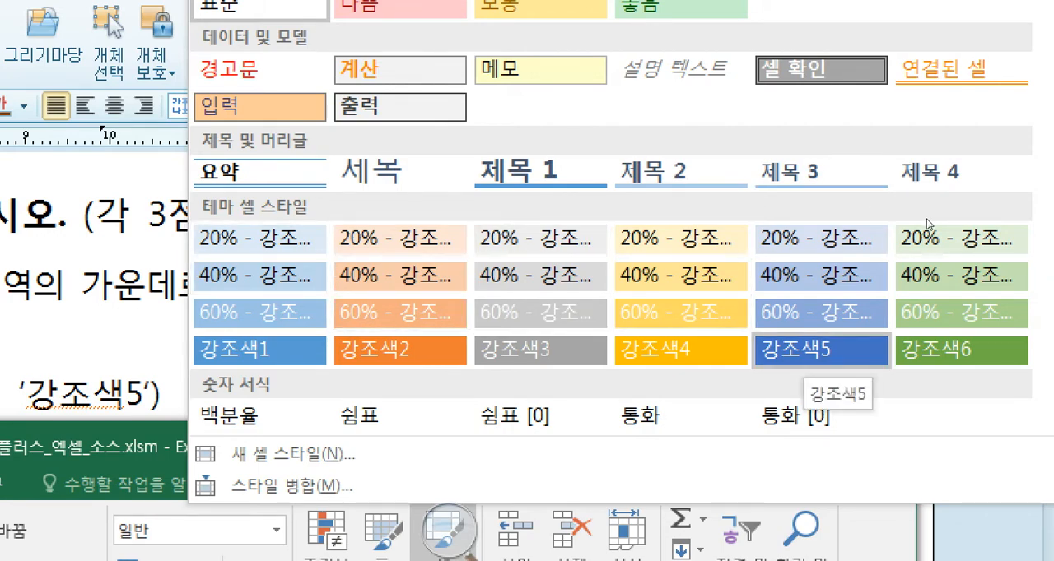
click(820, 350)
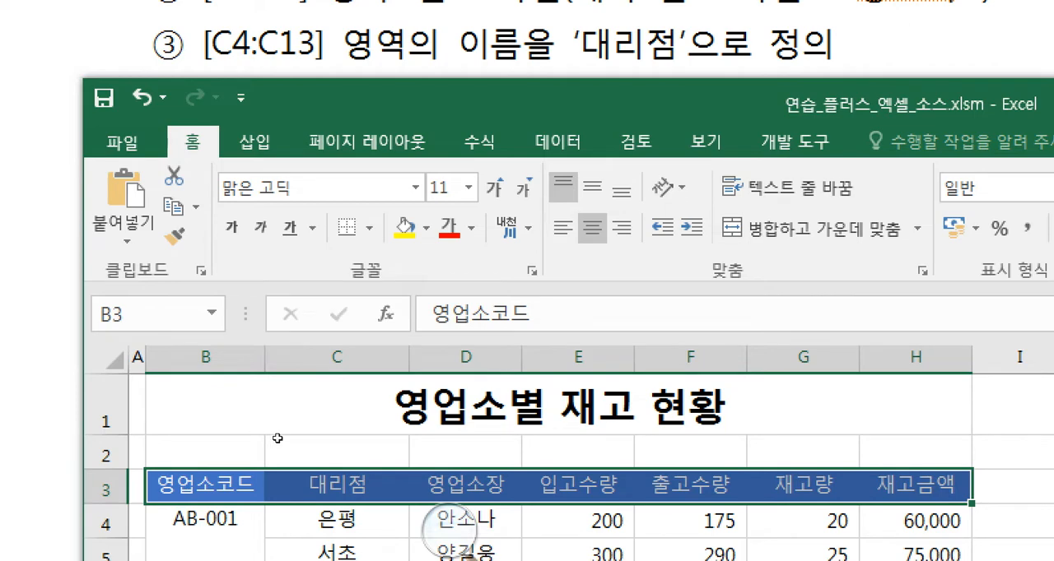
- Define the name 대리점 for the range C4:C13 on the 서식 sheet
click(336, 520)
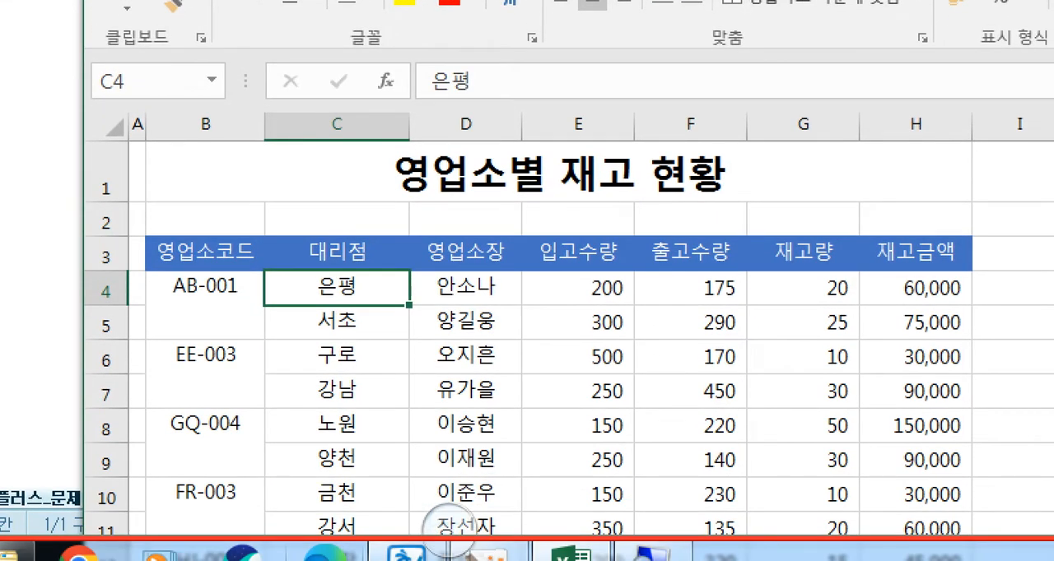
key(shift+Down)
key(shift+Down)
key(shift+Down)
key(shift+Down)
key(shift+Down)
key(shift+Down)
key(shift+Down)
key(shift+Down)
key(shift+Down)
key(shift+Down)
key(shift+Down)
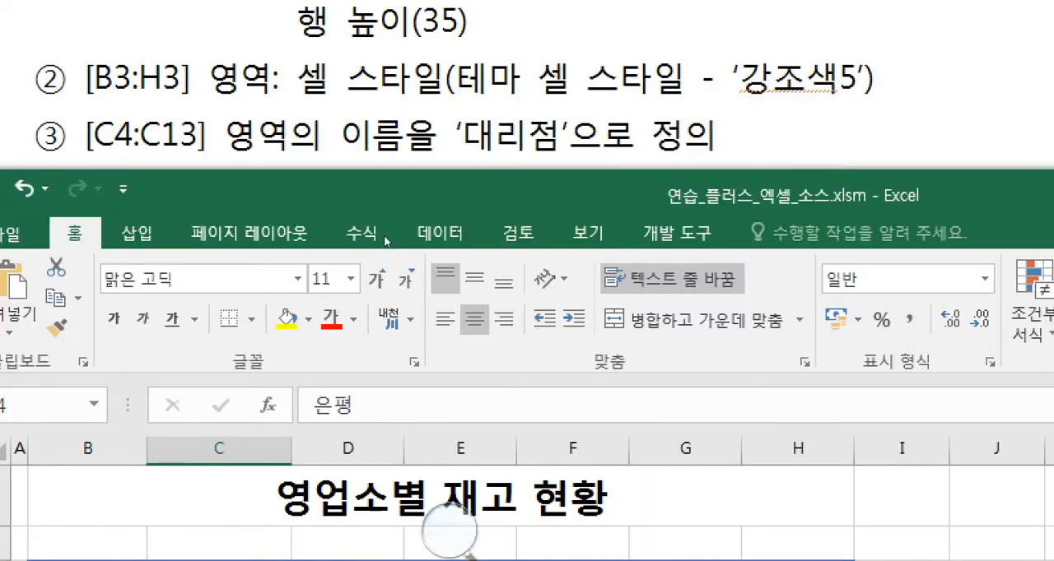
drag(361, 237, 560, 84)
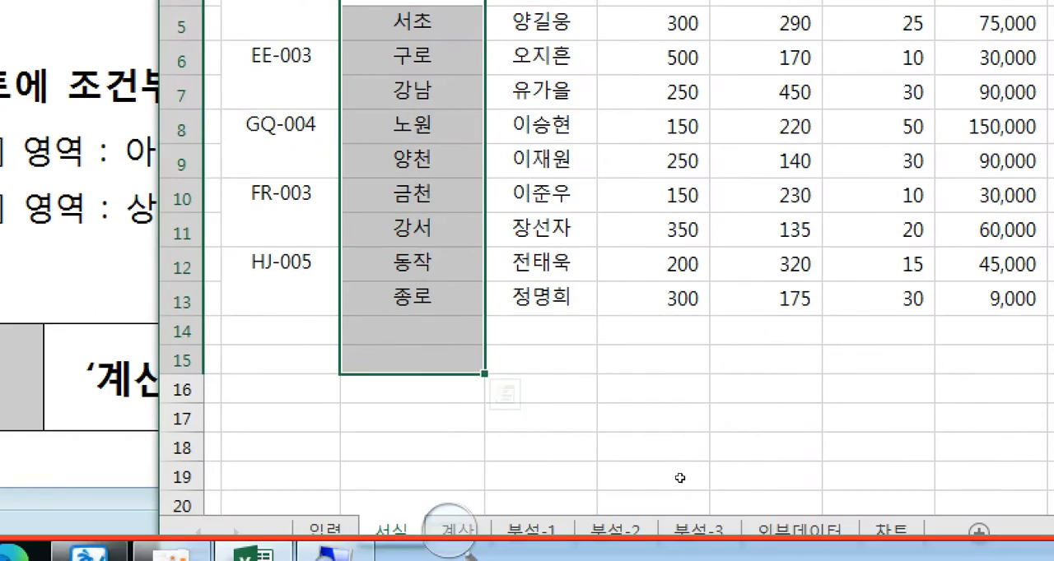
key(shift+Up)
key(shift+Up)
key(shift+Up)
key(shift+Down)
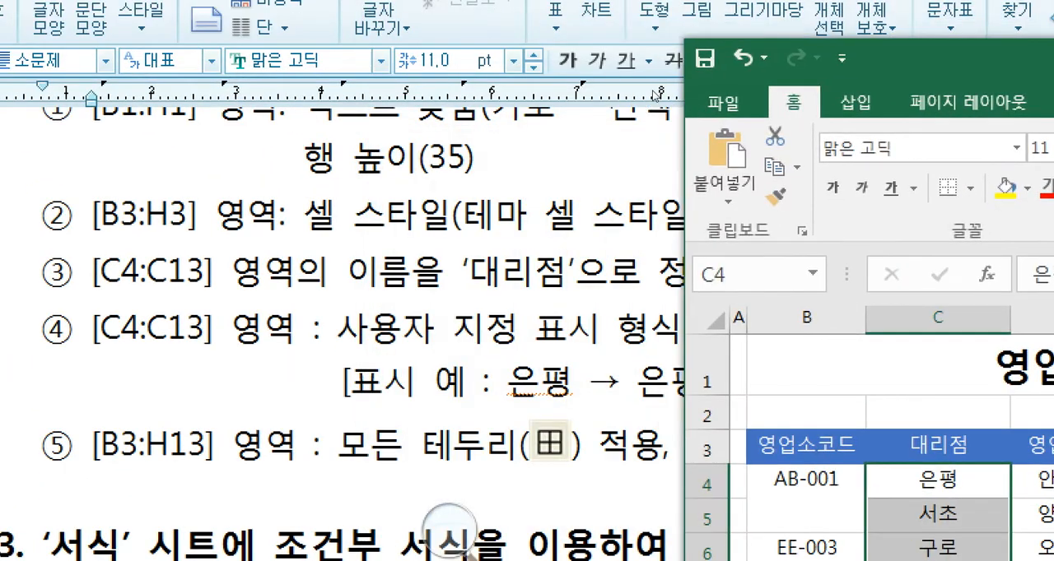
drag(654, 96, 438, 98)
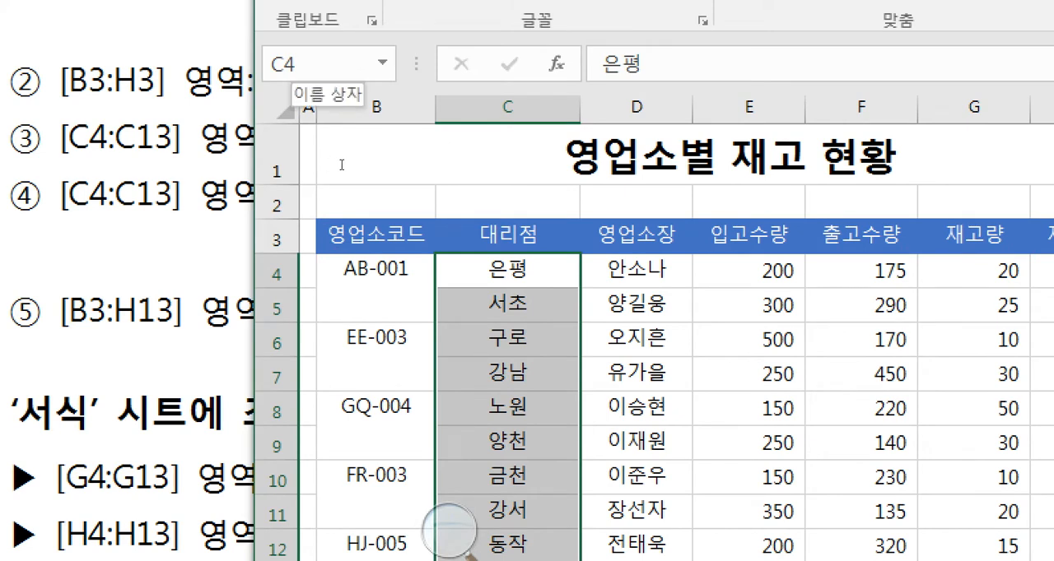
click(305, 64)
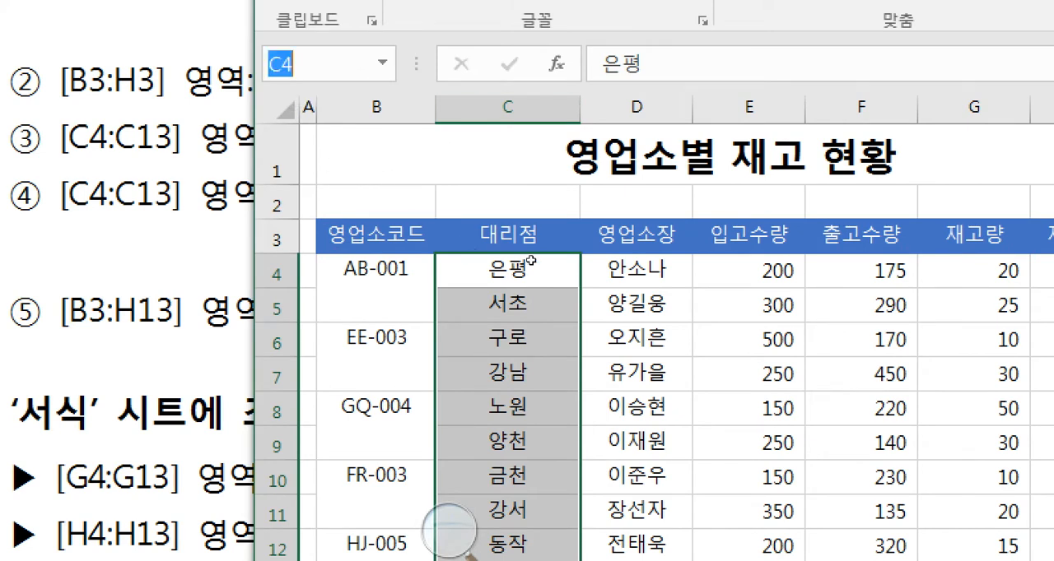
text(대리점)
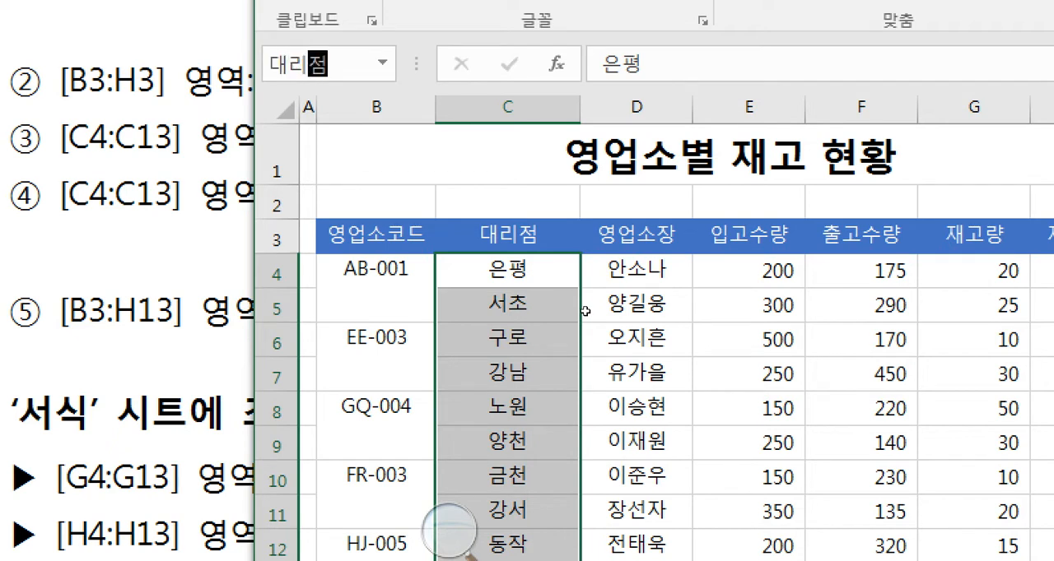
key(Return)
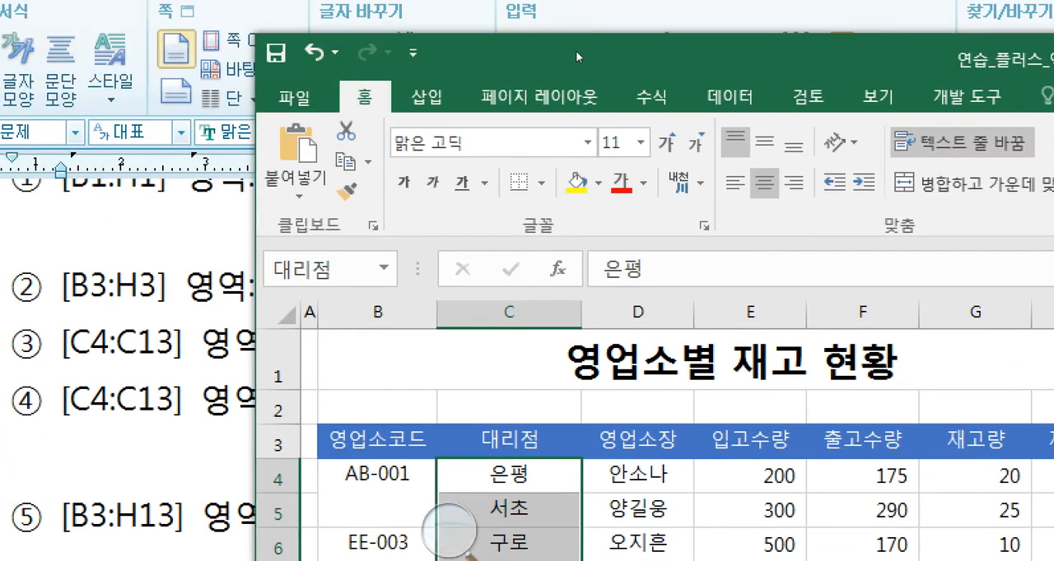
- Enter the misspelled name 대리저ㅁ for the same range C4:C13
drag(576, 52, 501, 61)
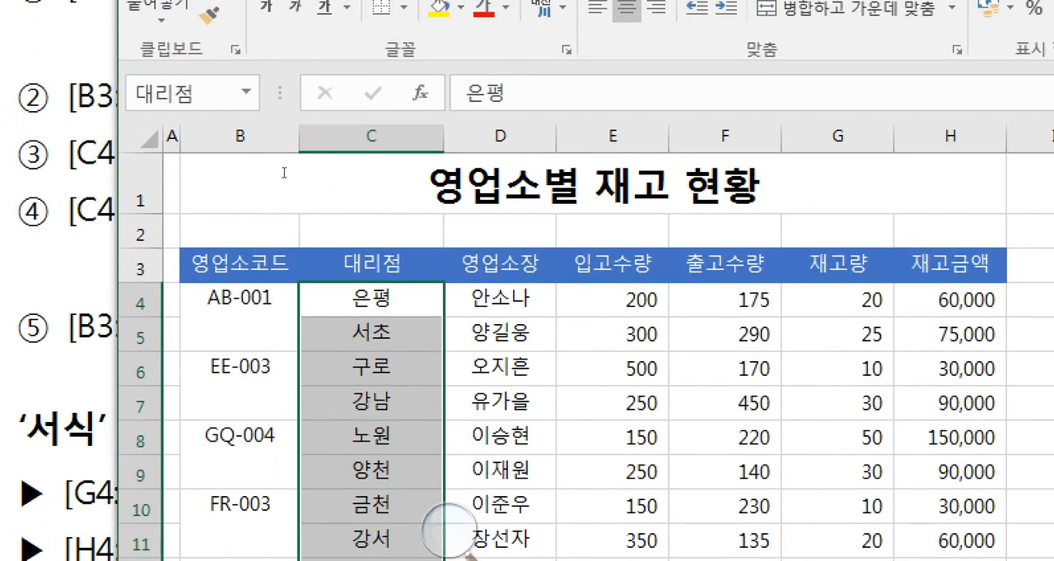
click(215, 93)
click(214, 93)
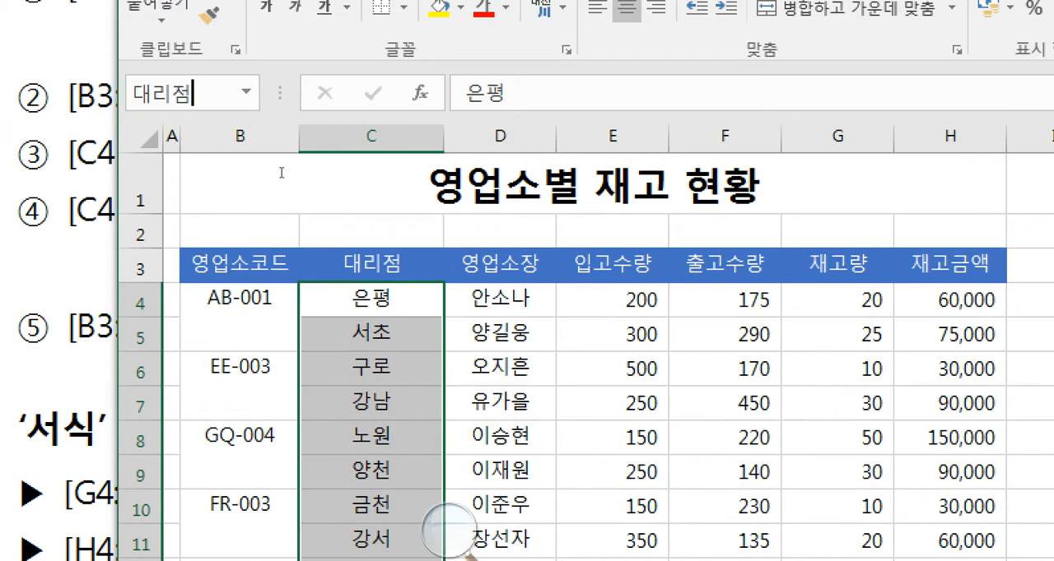
key(BackSpace)
text(저ㅁ)
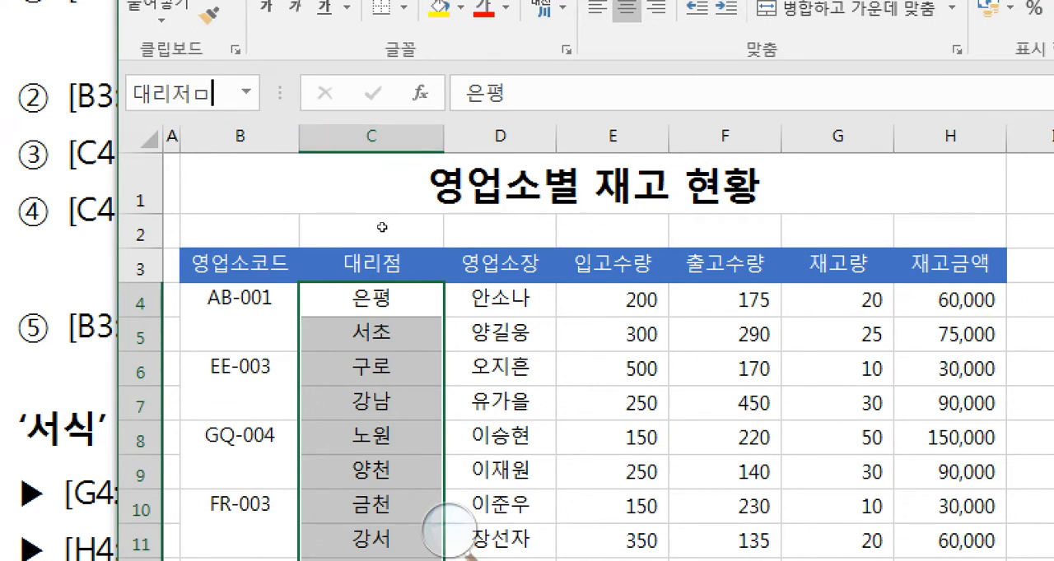
key(Return)
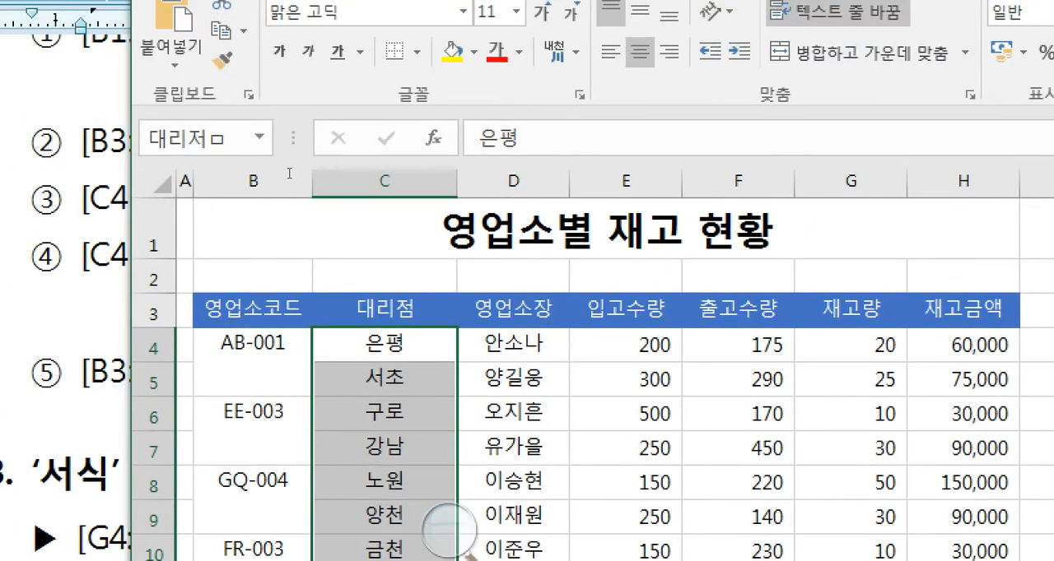
- Try to correct the misspelled range name by entering 대리점 over it
click(185, 138)
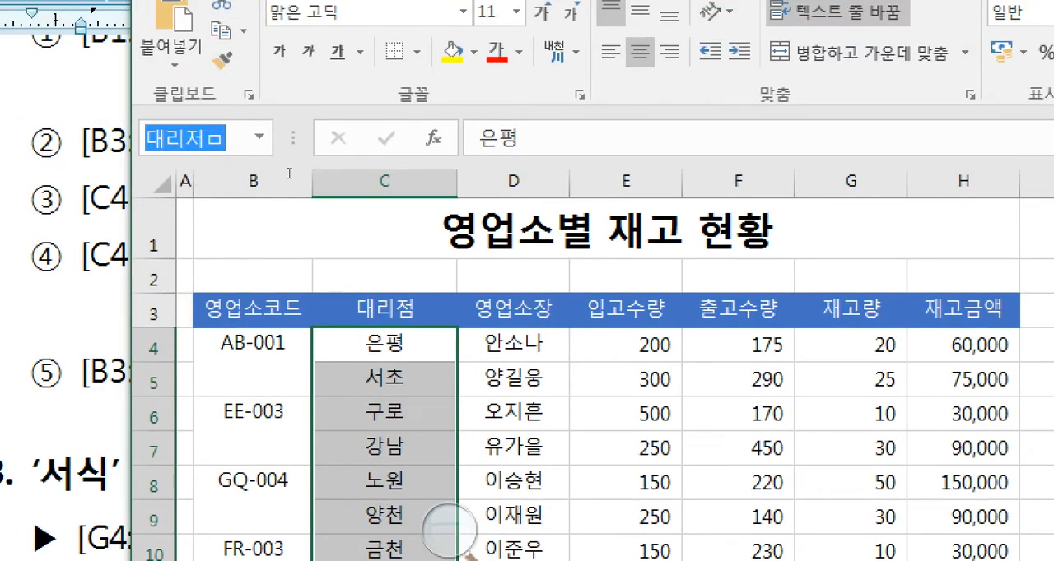
text(대리점)
key(Return)
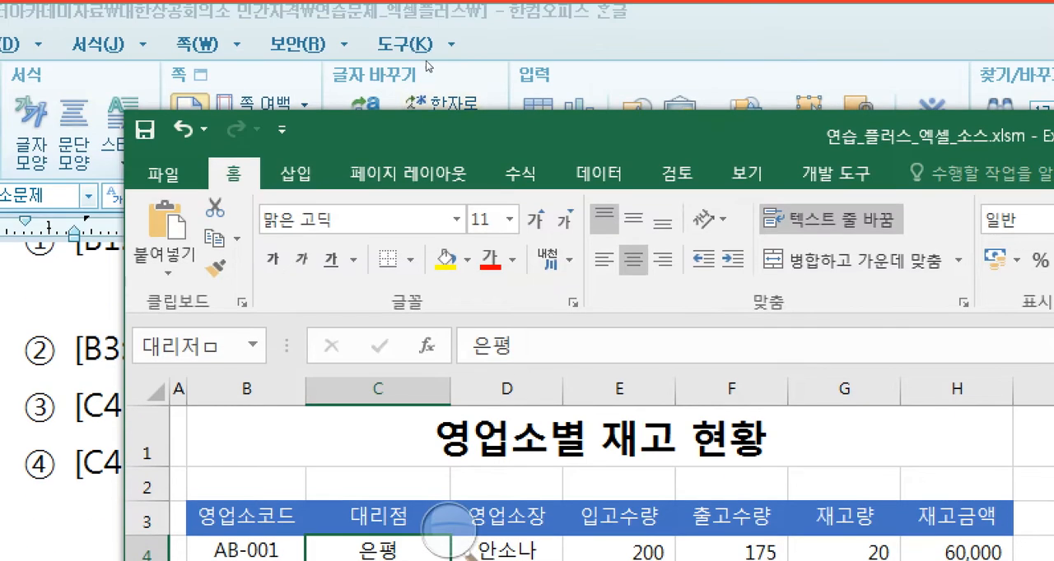
- Delete the misspelled range name 대리저ㅁ in the Name Manager, keep 대리점, and close the manager
click(527, 0)
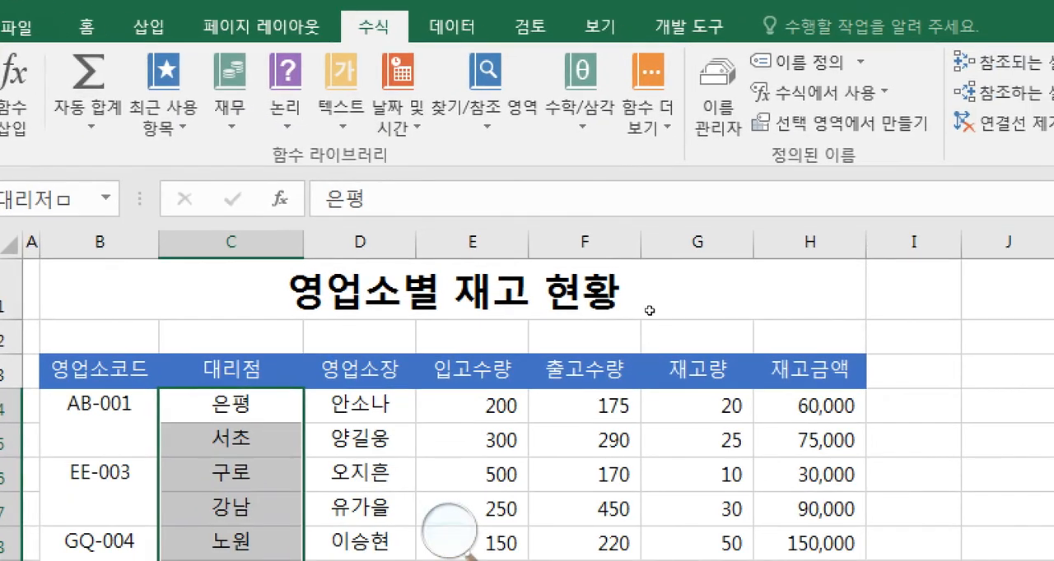
click(718, 91)
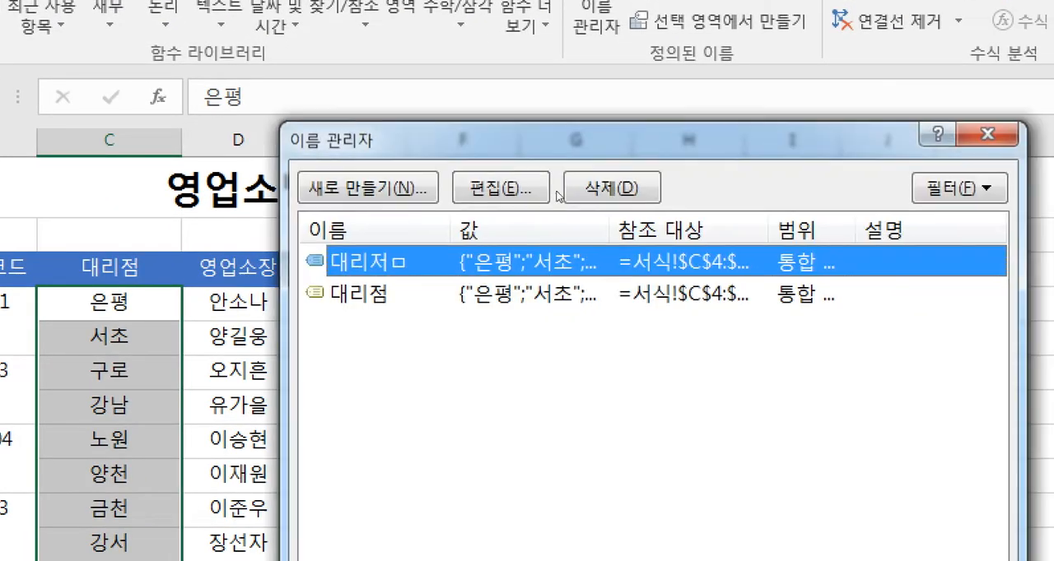
drag(557, 140, 516, 138)
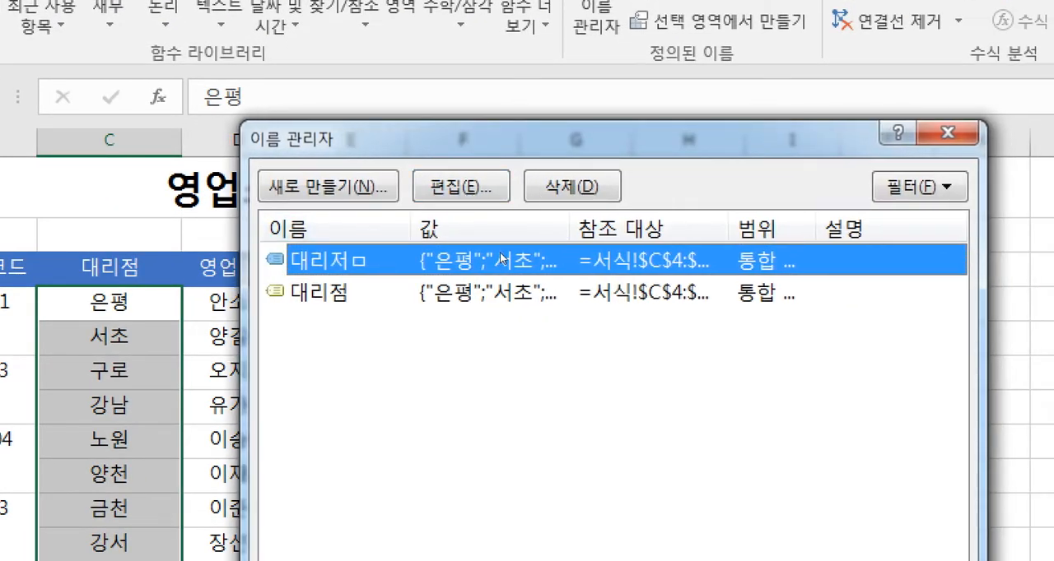
key(Down)
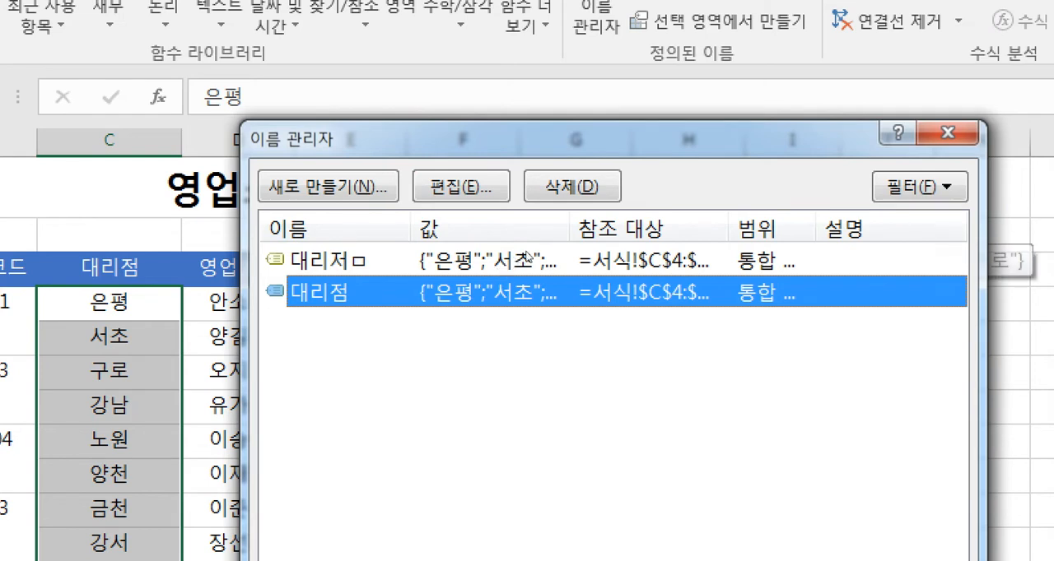
click(527, 260)
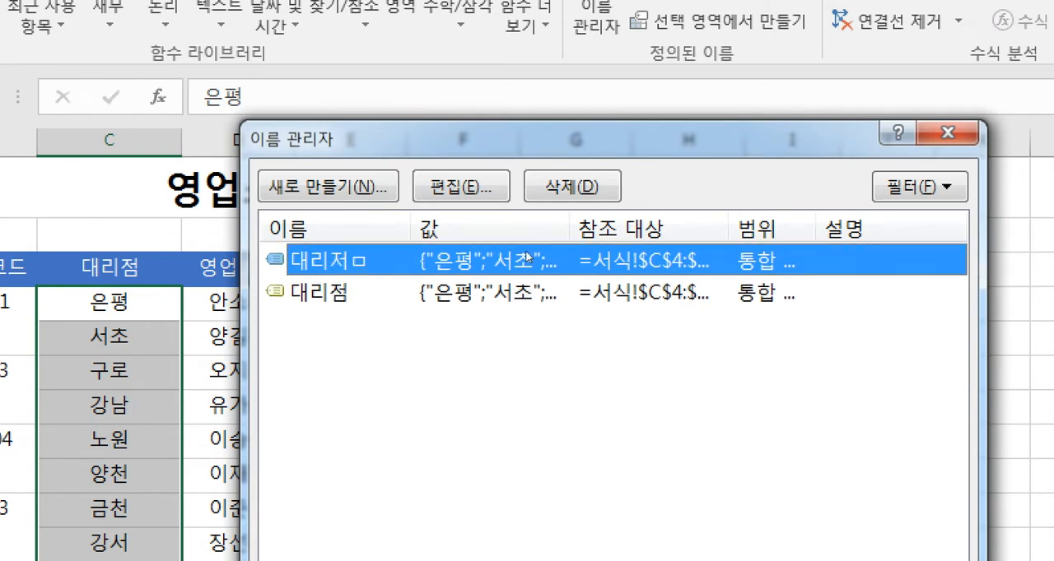
click(586, 195)
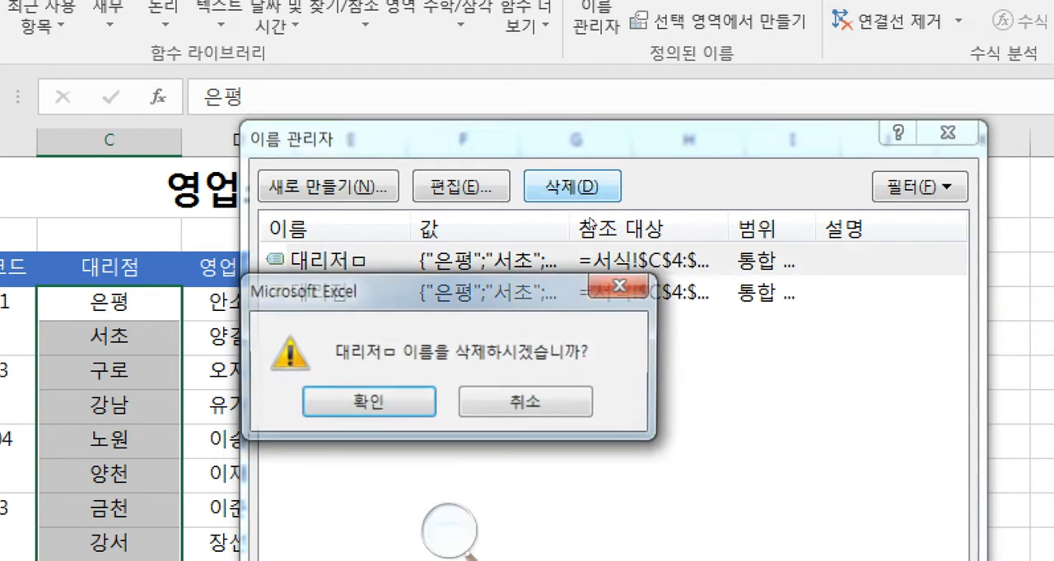
key(Return)
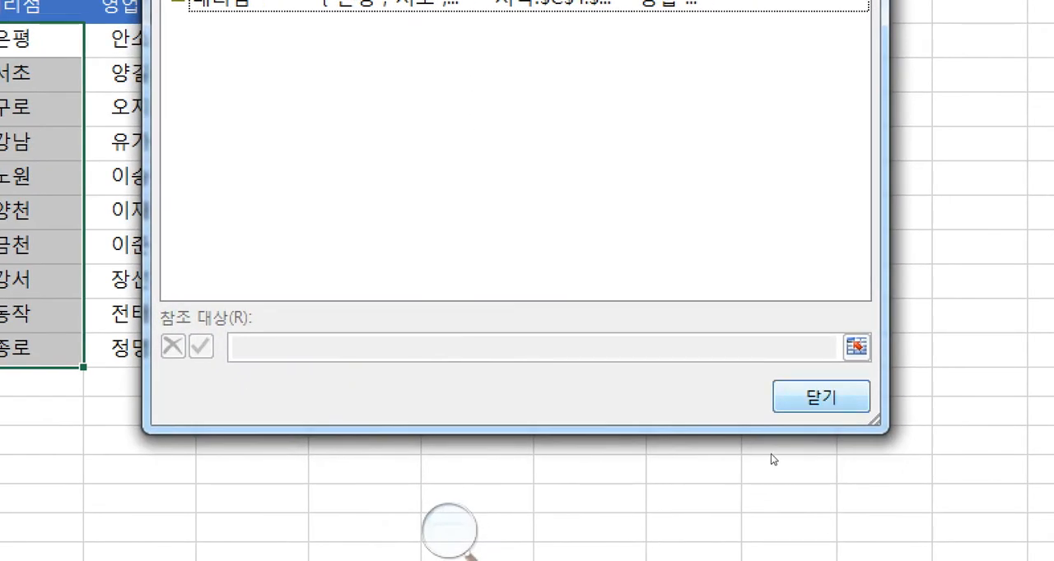
click(820, 397)
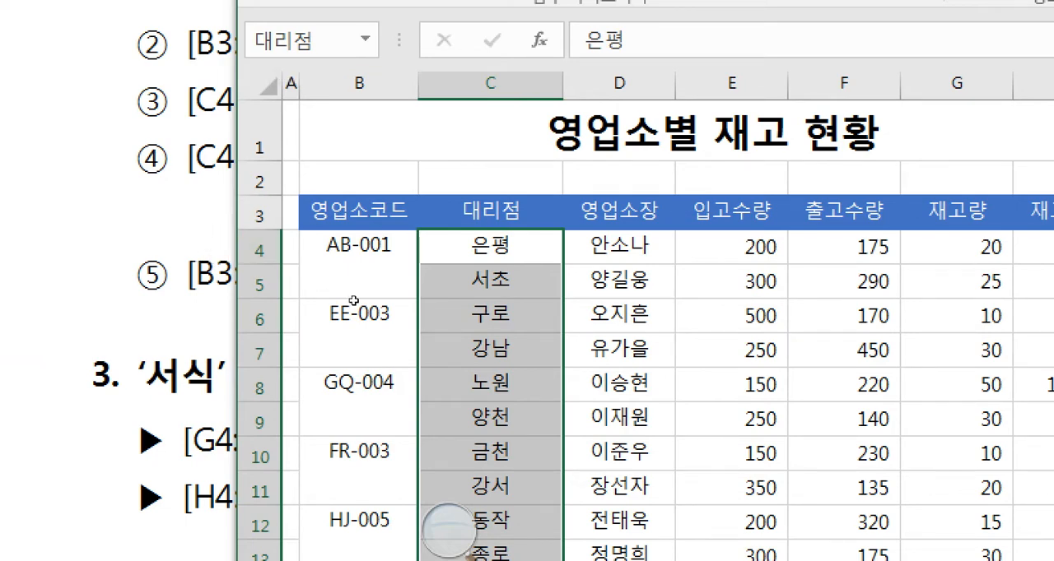
- Switch to the exam document and read instruction ④ for C4:C13, including the text suffix and display example
click(183, 220)
drag(208, 231, 292, 234)
click(291, 233)
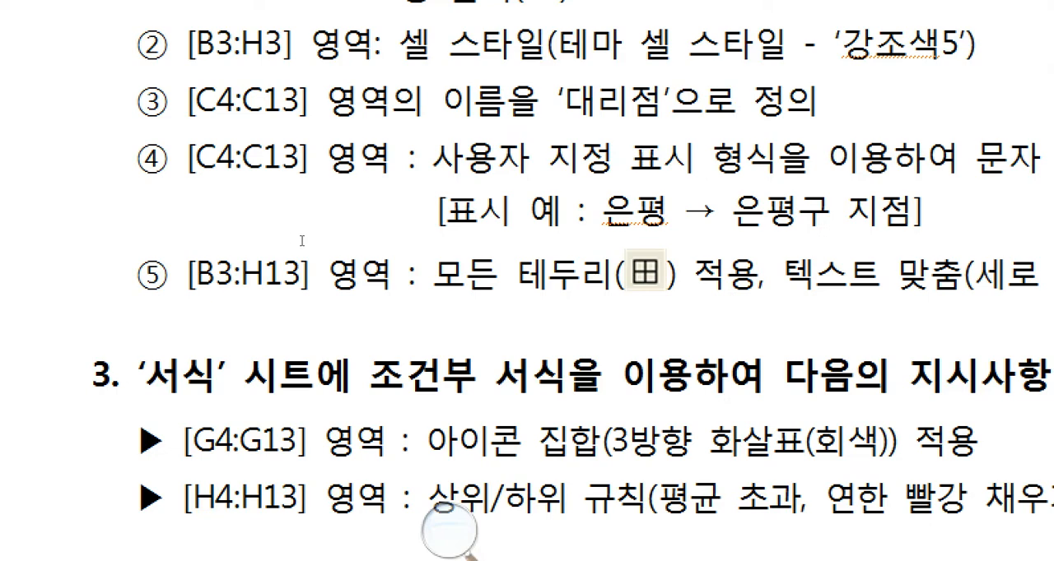
drag(207, 230, 312, 233)
click(312, 234)
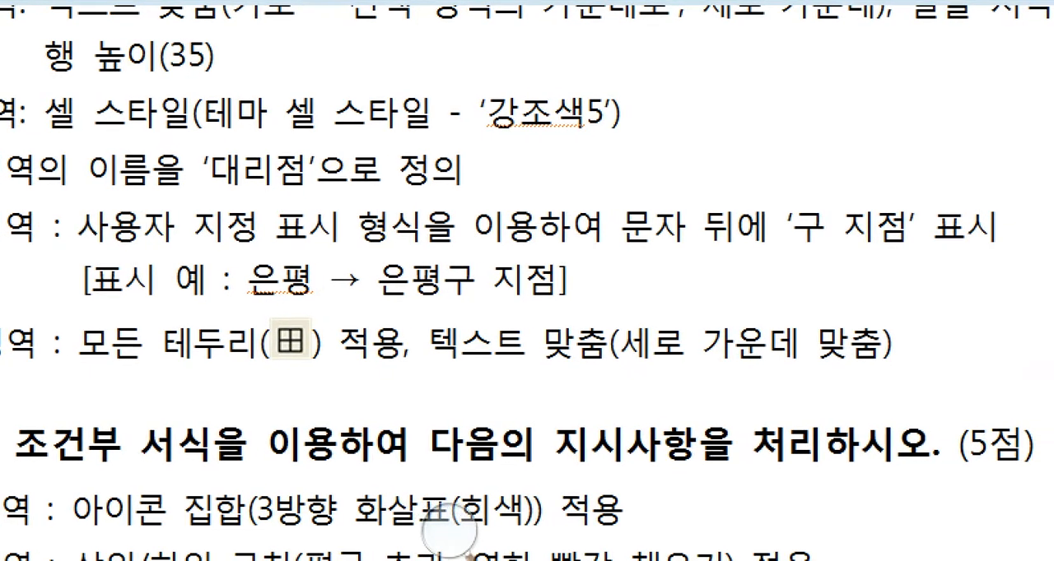
drag(791, 234, 963, 233)
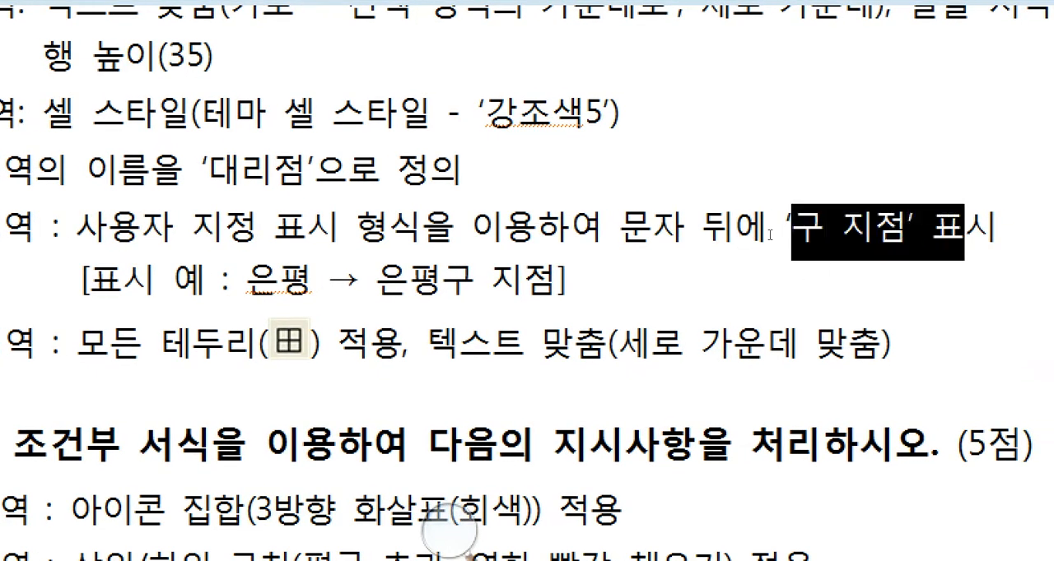
click(769, 235)
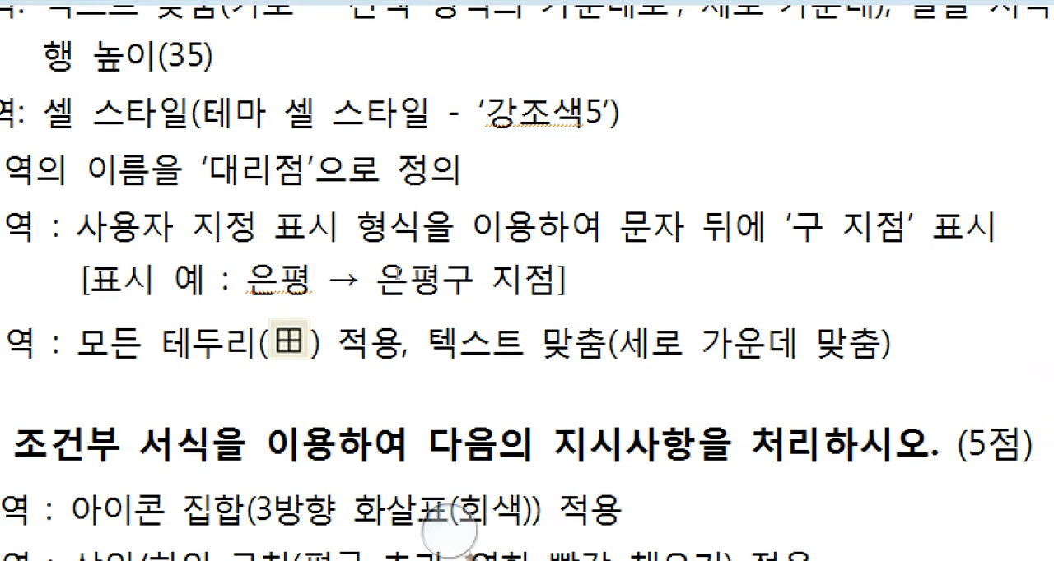
drag(90, 281, 328, 282)
click(328, 281)
click(279, 282)
double_click(428, 281)
drag(565, 260, 497, 262)
click(489, 263)
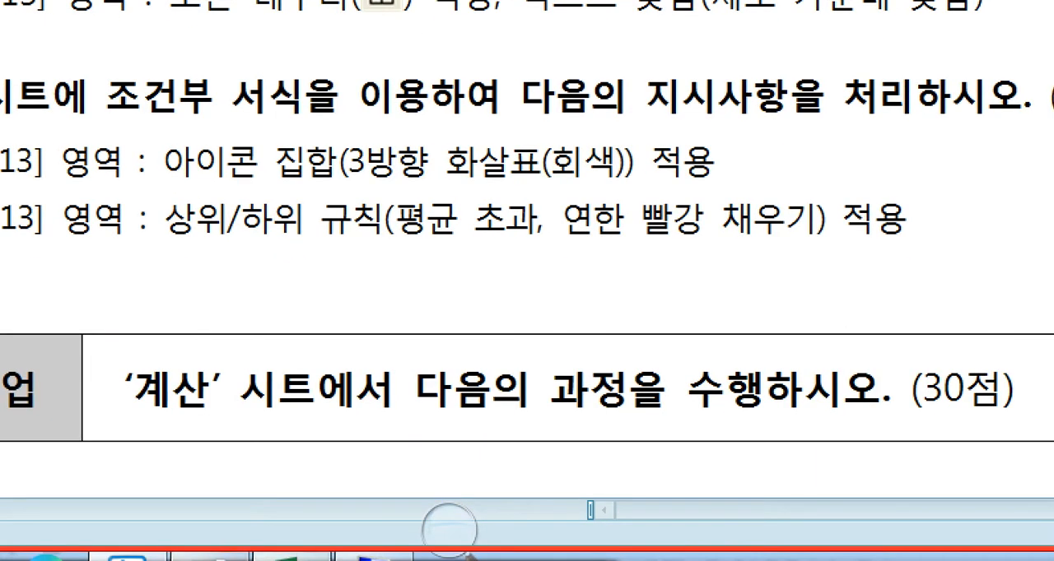
- Switch back to Excel and apply the custom number format @"구 지점" to the range C4:C13
click(291, 558)
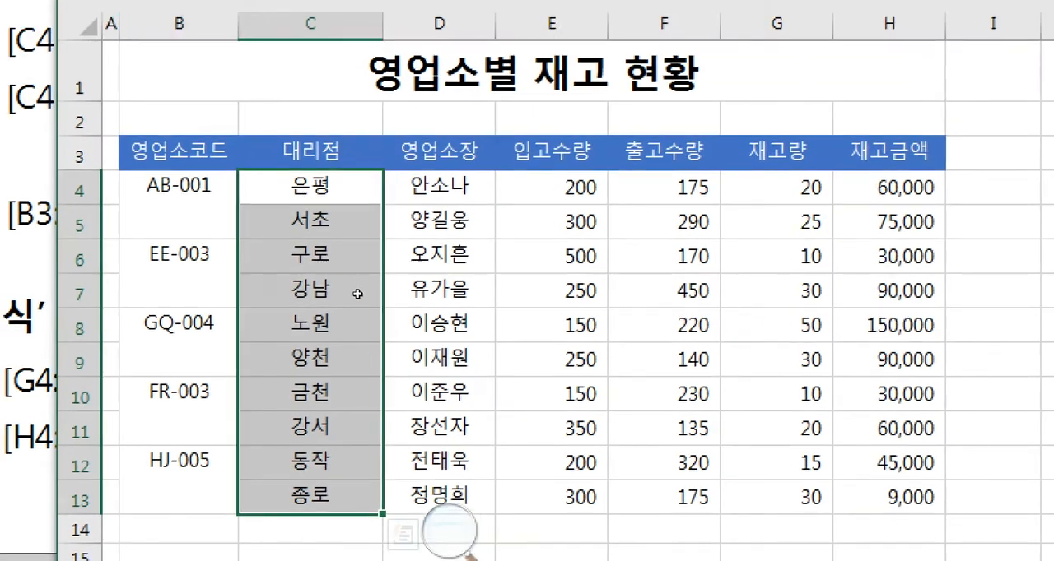
right_click(369, 381)
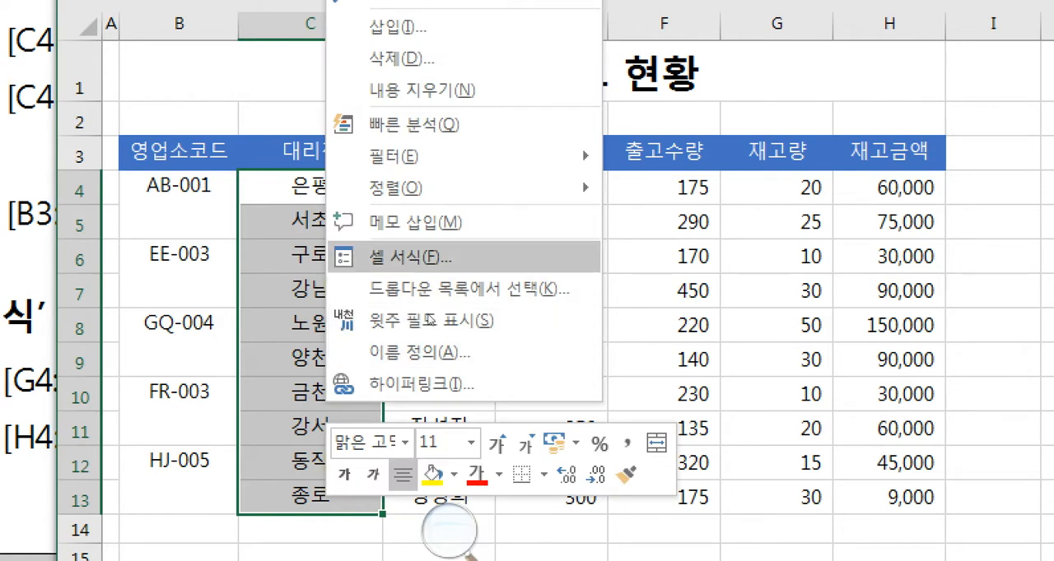
click(411, 256)
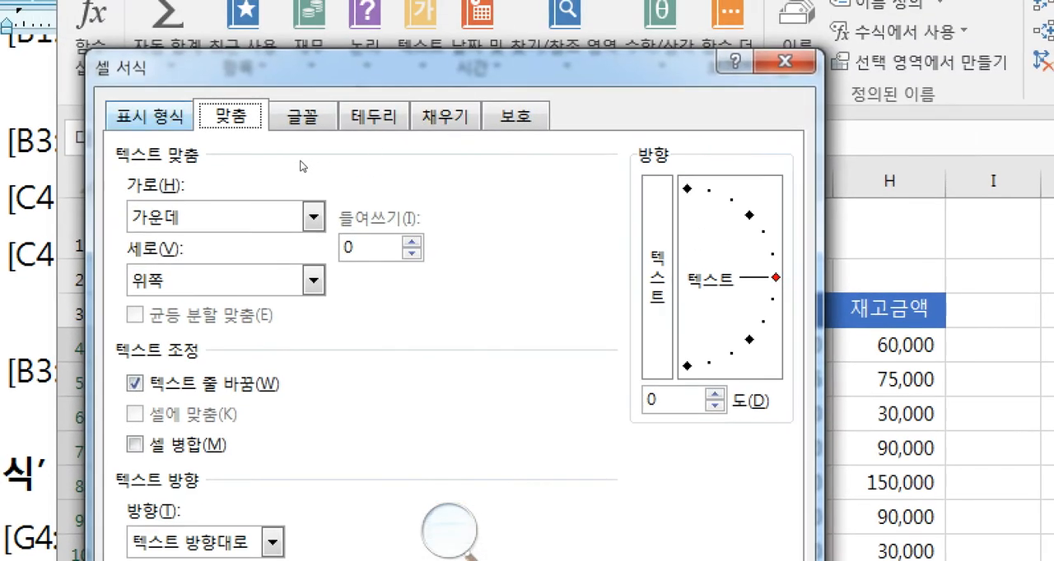
click(150, 116)
drag(403, 67, 600, 67)
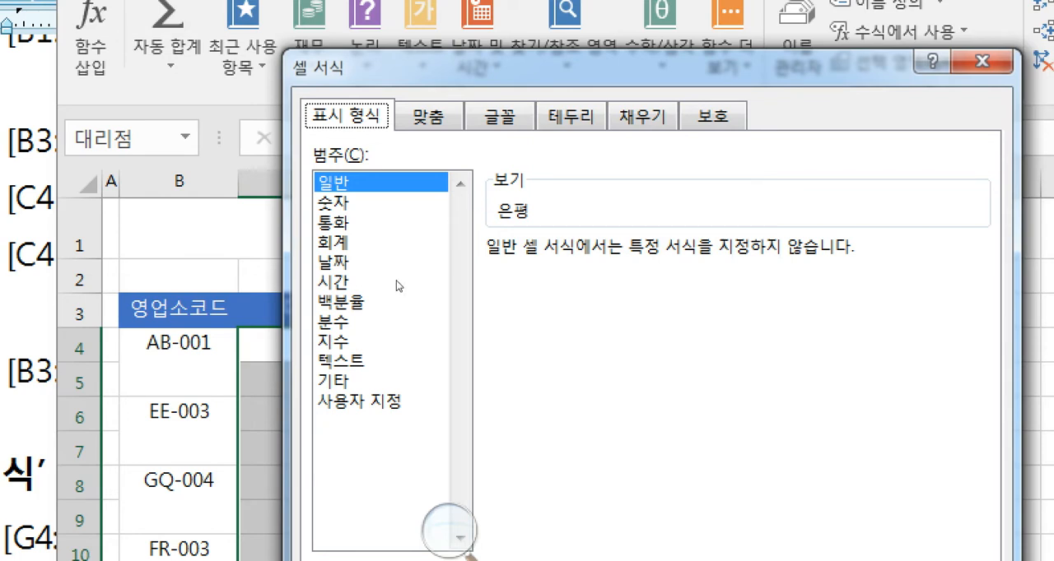
click(362, 360)
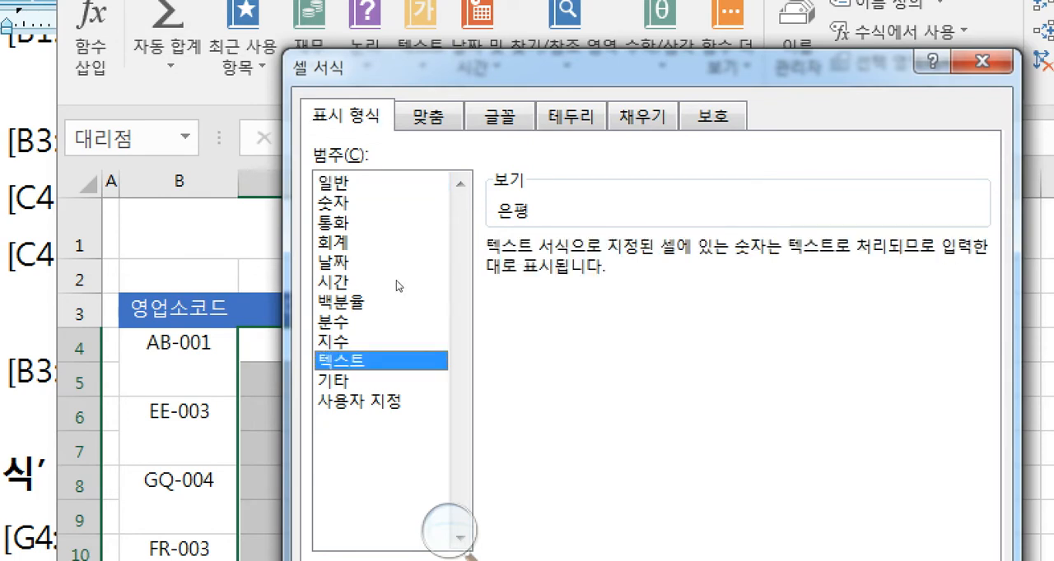
click(362, 401)
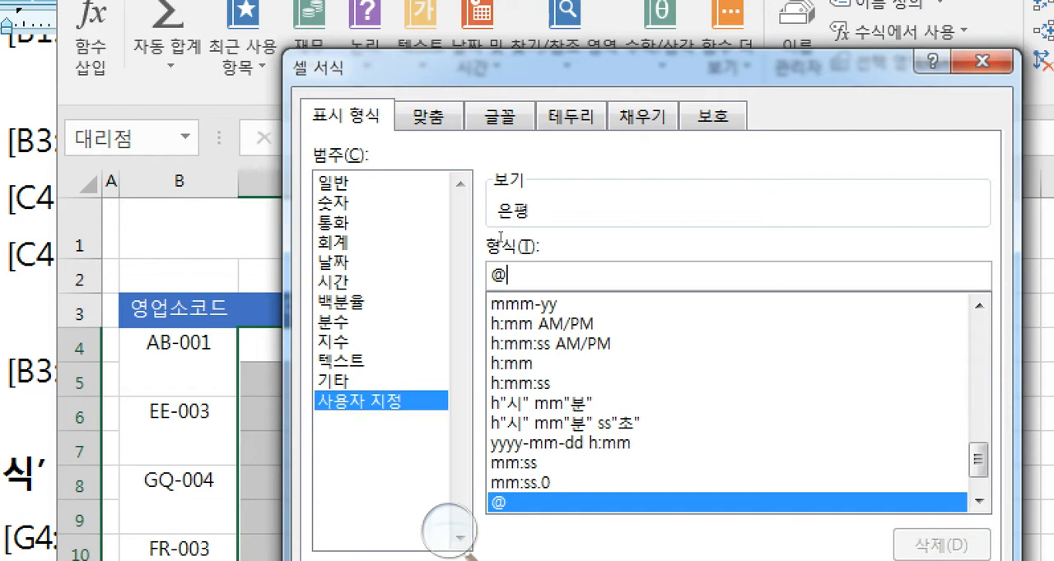
text("구)
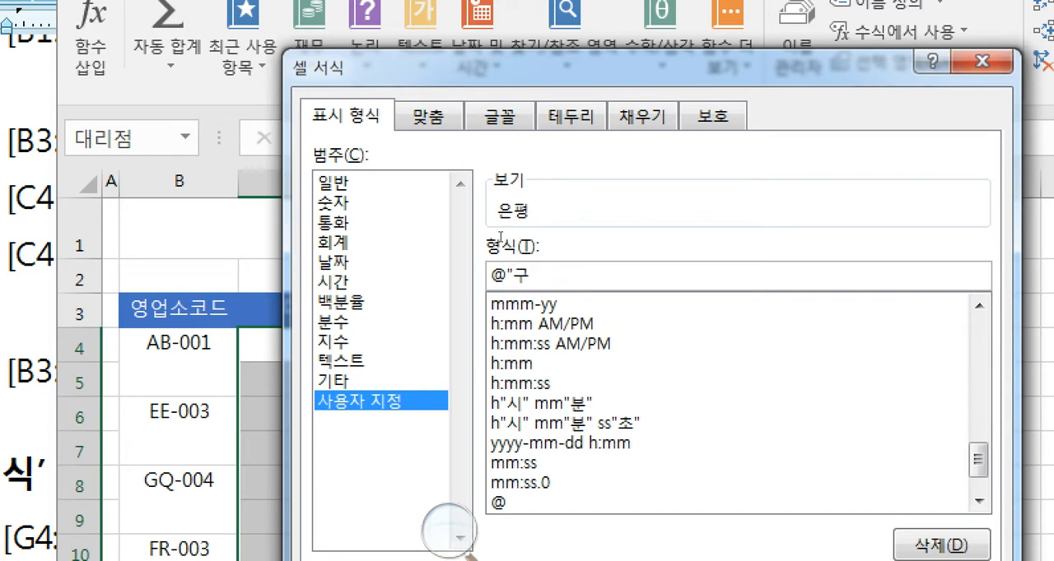
text( 지점")
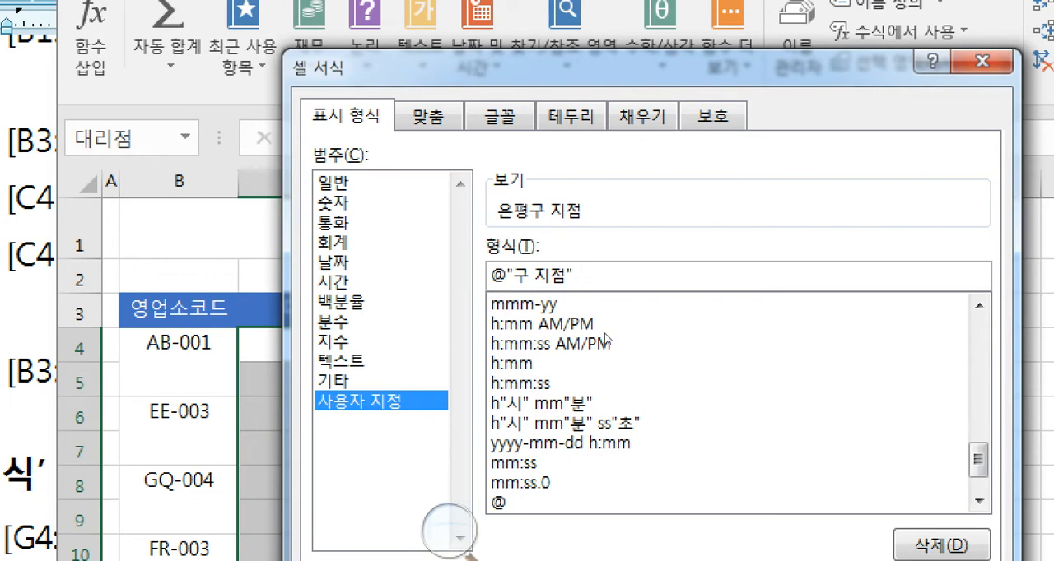
key(Return)
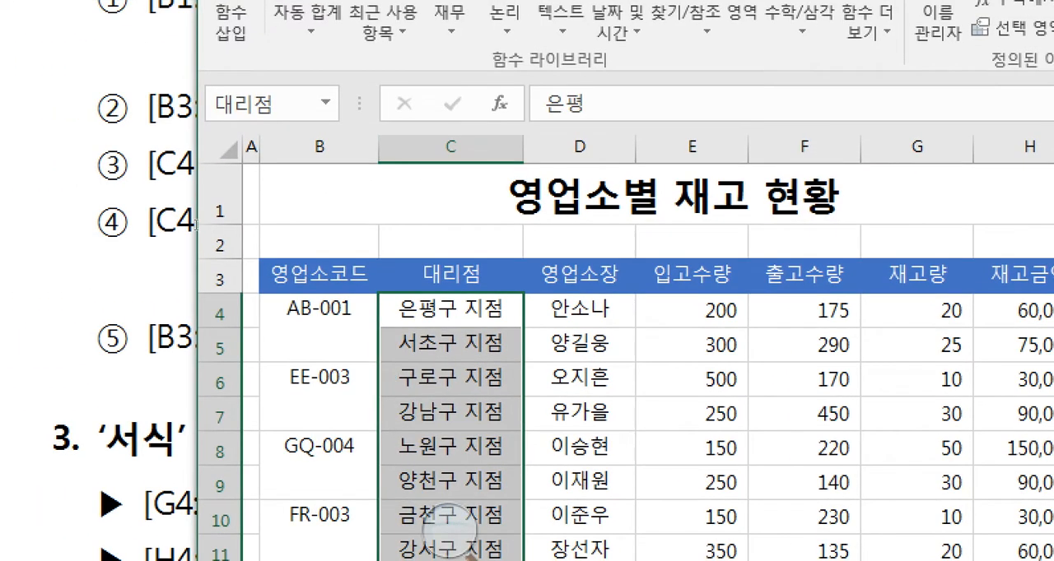
- Read instruction ⑤ in the exam document and select the range B3:H13 on the 서식 sheet
click(209, 202)
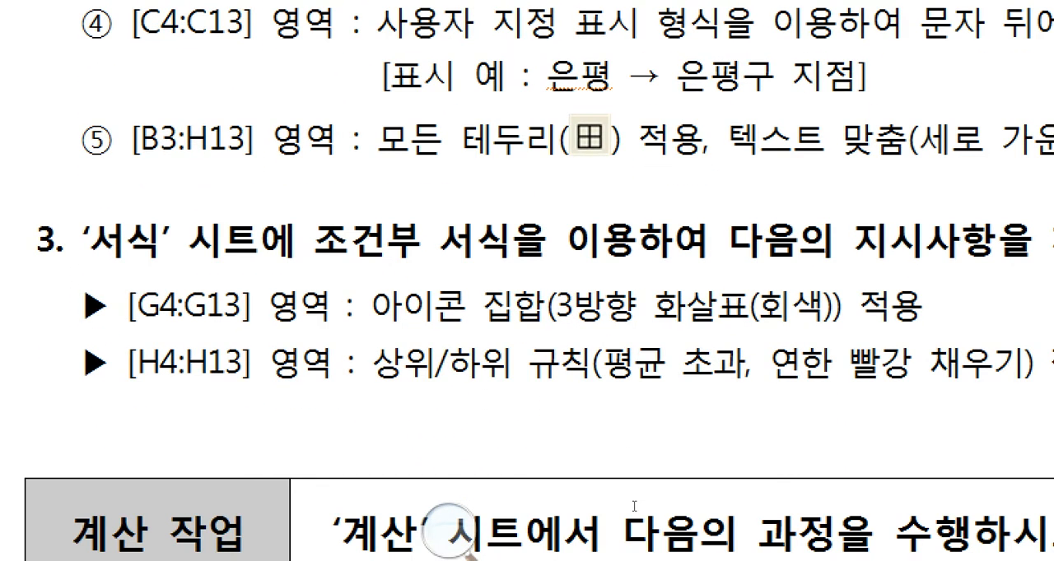
drag(138, 140, 360, 140)
click(363, 140)
drag(160, 140, 272, 140)
click(274, 140)
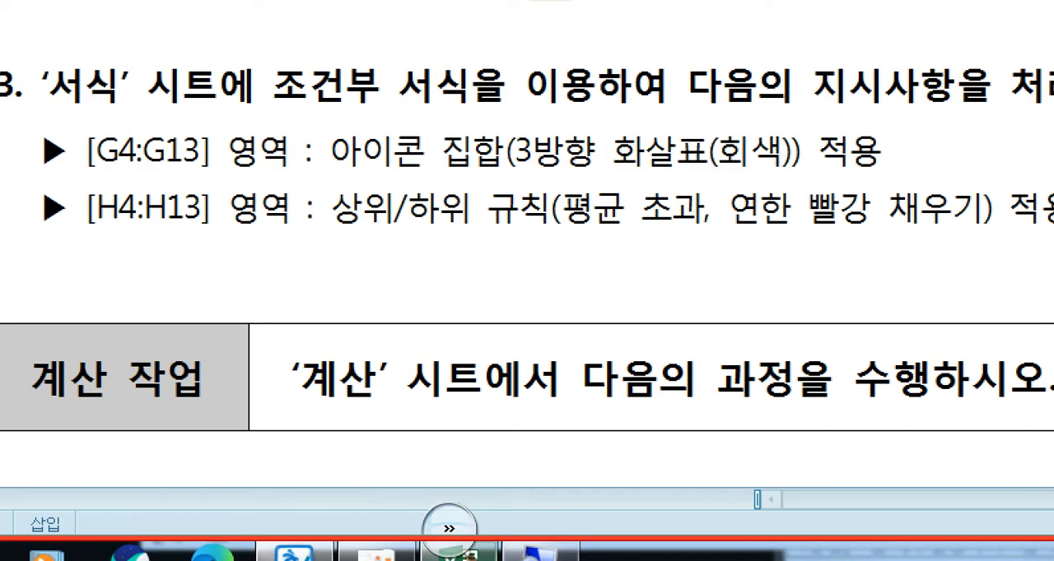
click(454, 552)
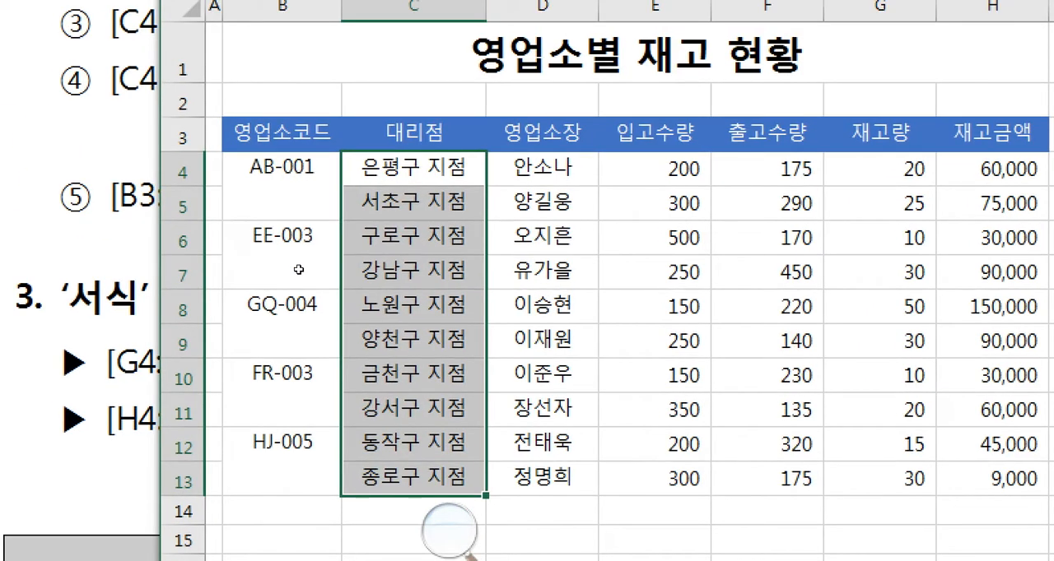
click(282, 134)
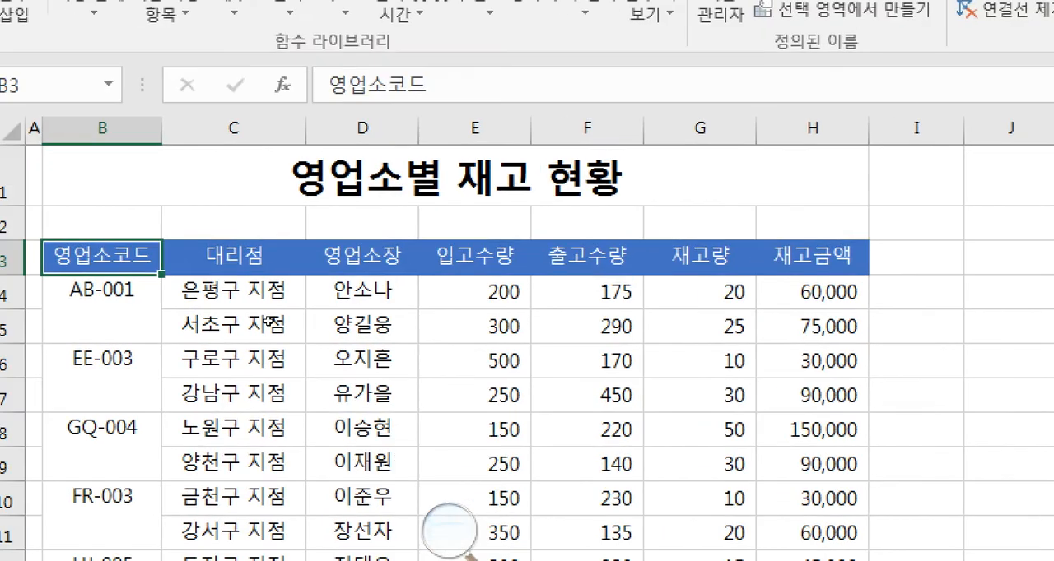
key(shift+Right)
key(shift+Right)
key(shift+Right)
key(shift+Right)
key(shift+Right)
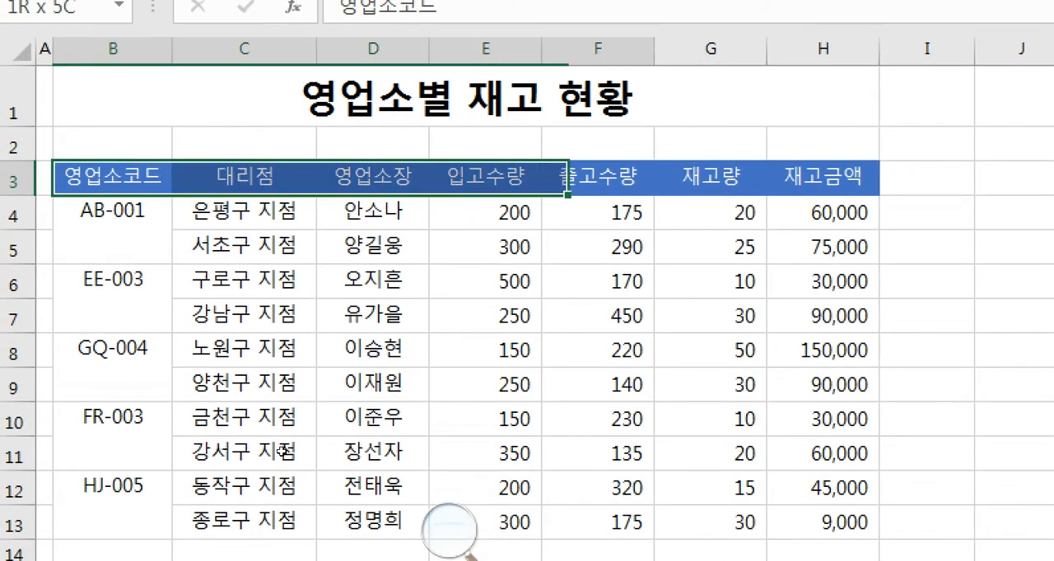
key(shift+Down)
key(shift+Down)
key(shift+Down)
key(shift+Down)
key(shift+Down)
key(shift+Down)
key(shift+Down)
key(shift+Down)
key(shift+Down)
key(shift+Down)
key(shift+Right)
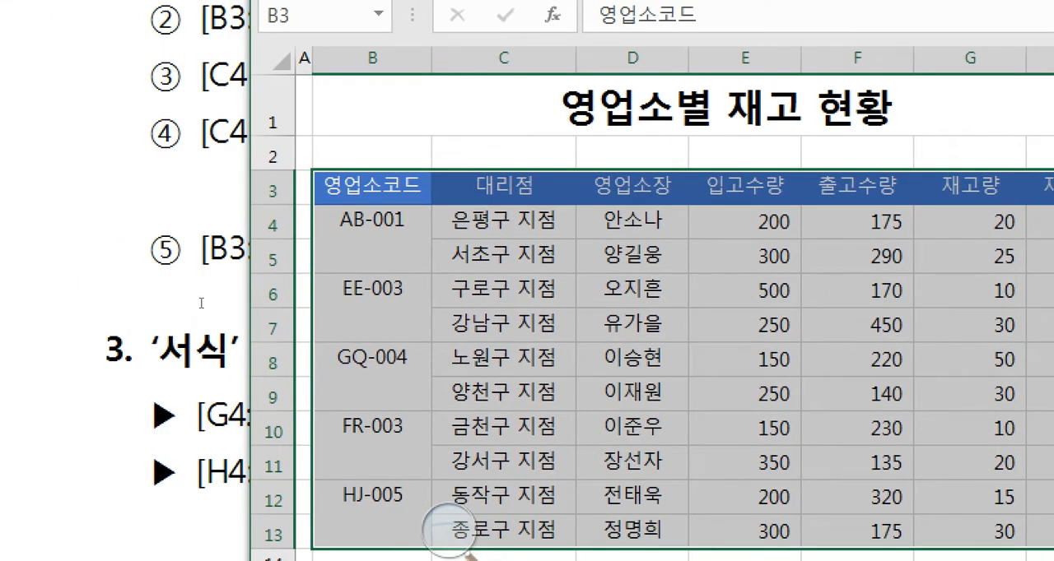
- Recheck instruction ⑤, apply 모든 테두리 (all borders) to B3:H13, and deselect the range to check the result
click(201, 303)
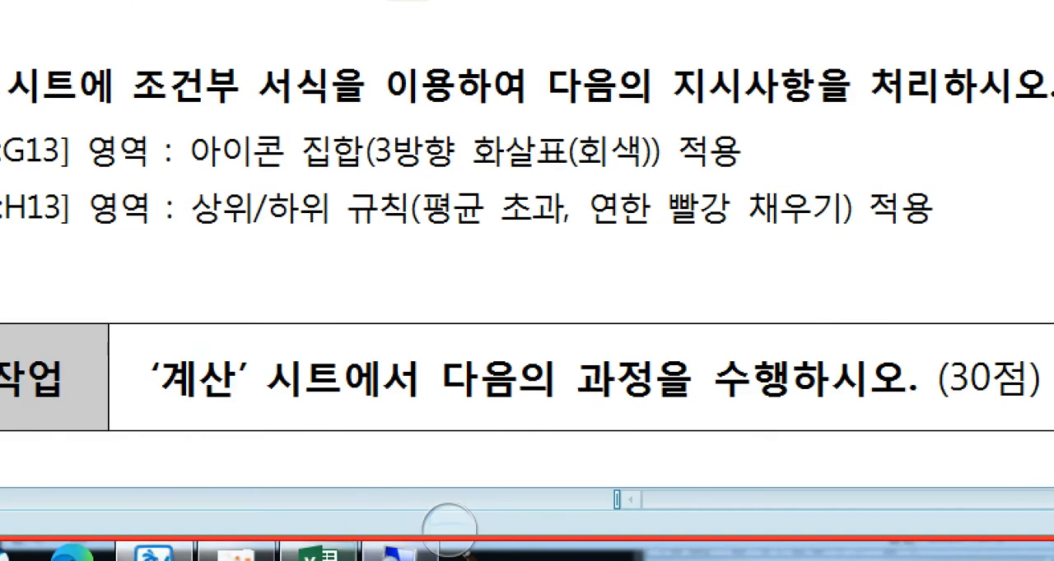
click(324, 557)
click(196, 54)
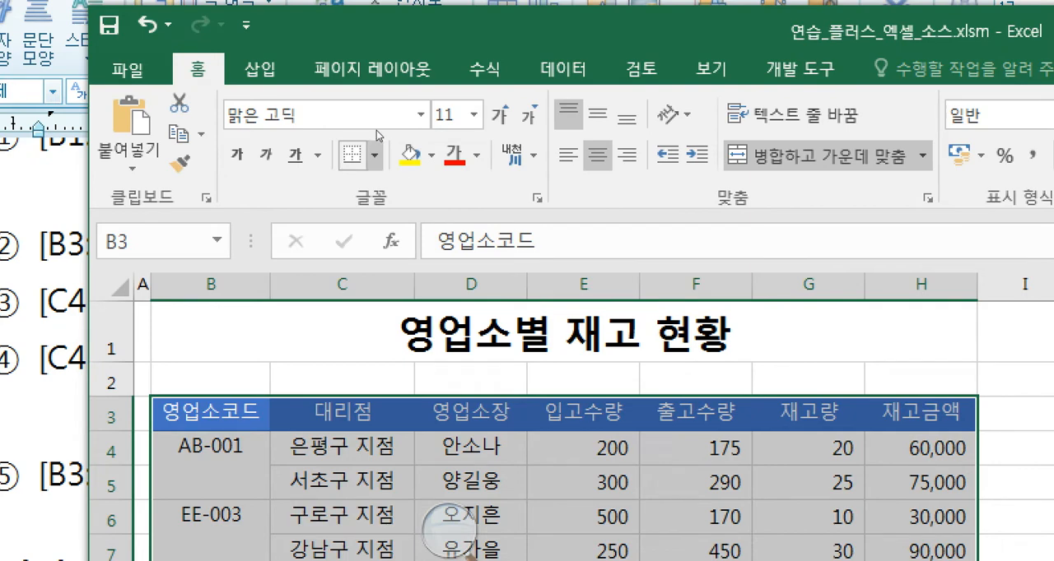
click(374, 154)
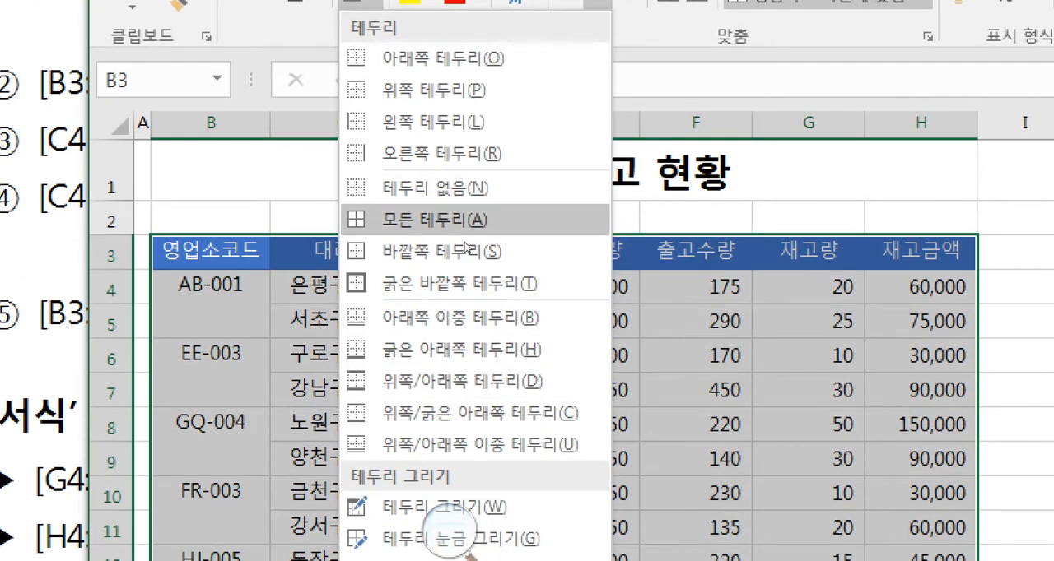
click(462, 245)
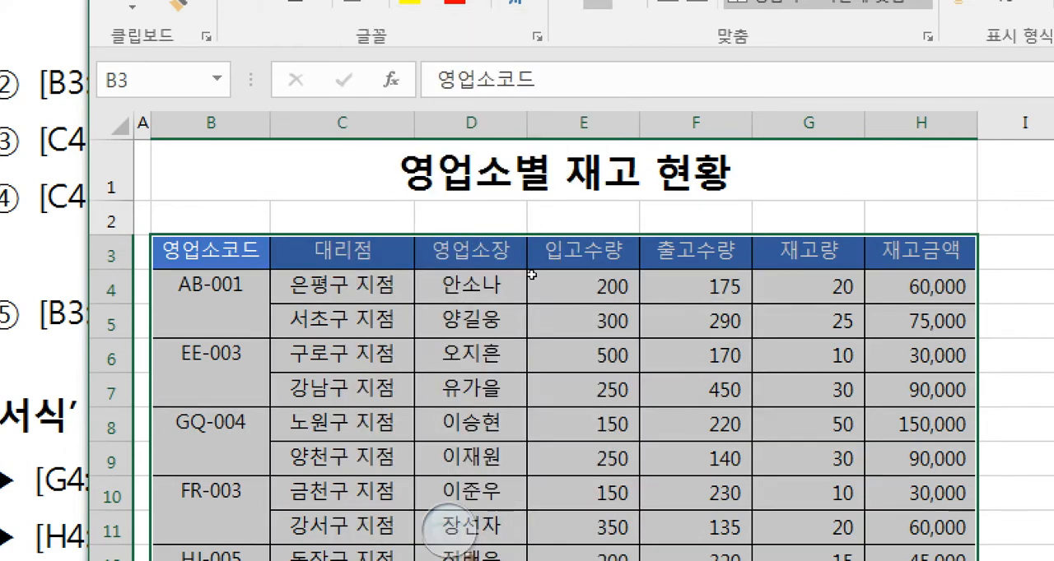
click(415, 276)
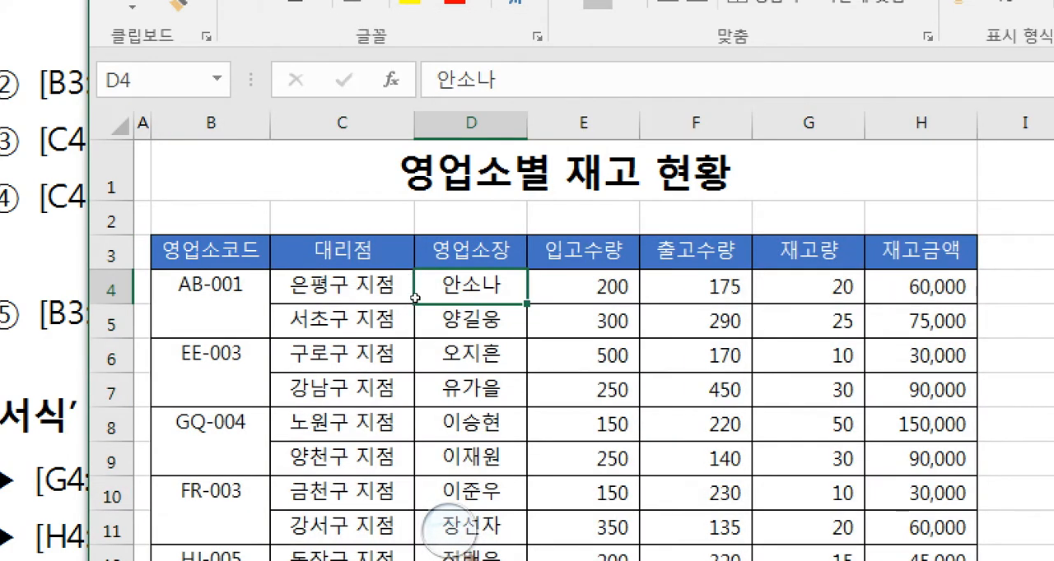
click(215, 261)
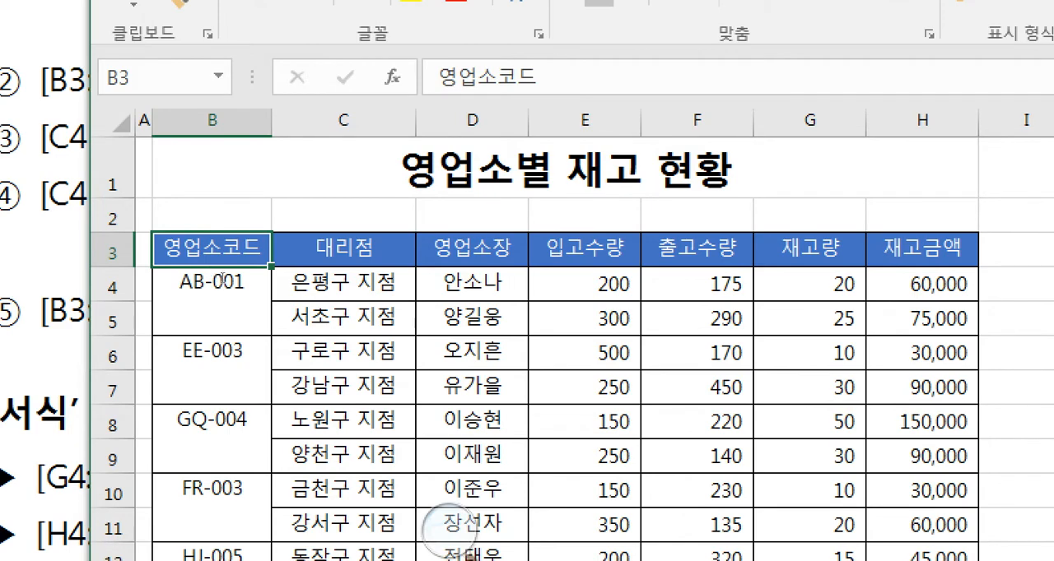
- Recheck instruction ⑤ in the exam document and apply vertical middle alignment (세로 가운데 맞춤) to B3:H13 on the 서식 sheet
key(alt+Tab)
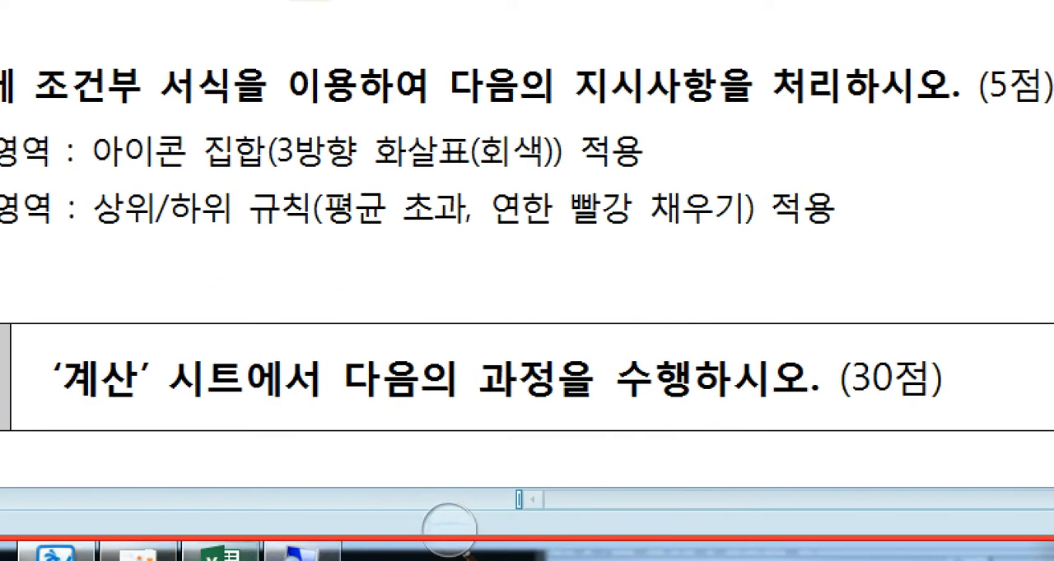
key(alt+Tab)
drag(227, 236, 905, 436)
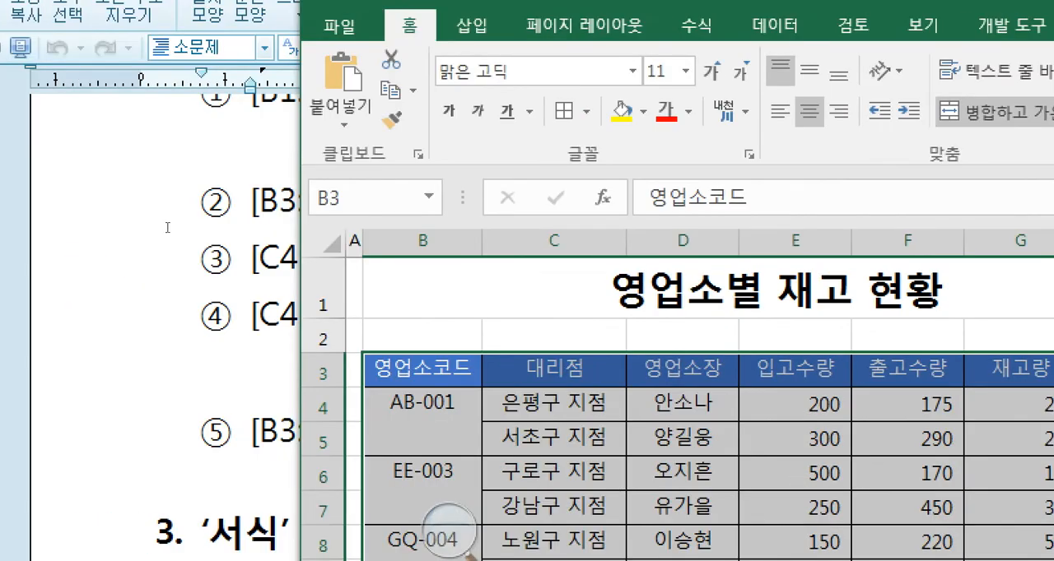
click(167, 227)
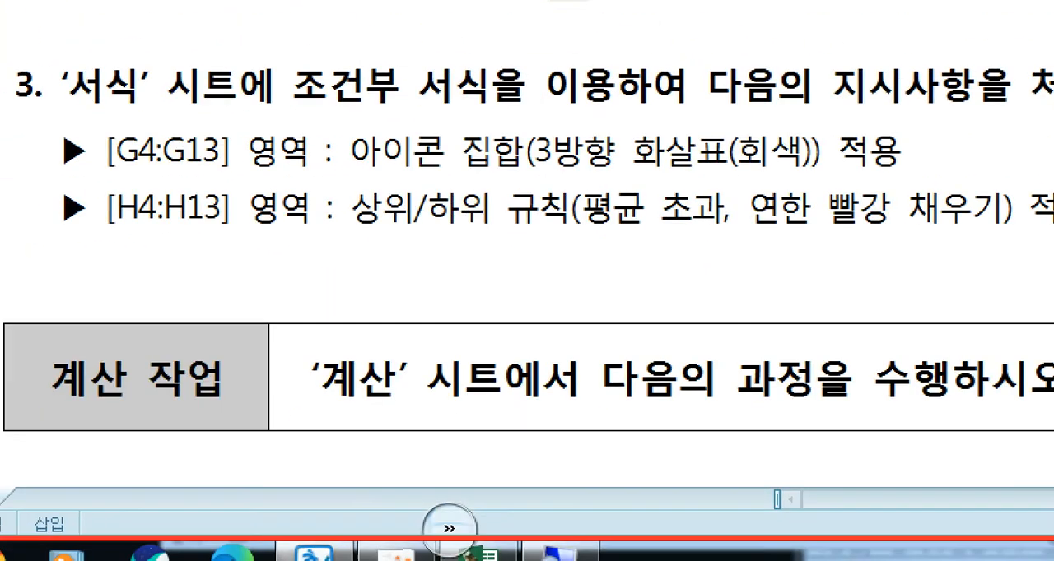
key(alt+Tab)
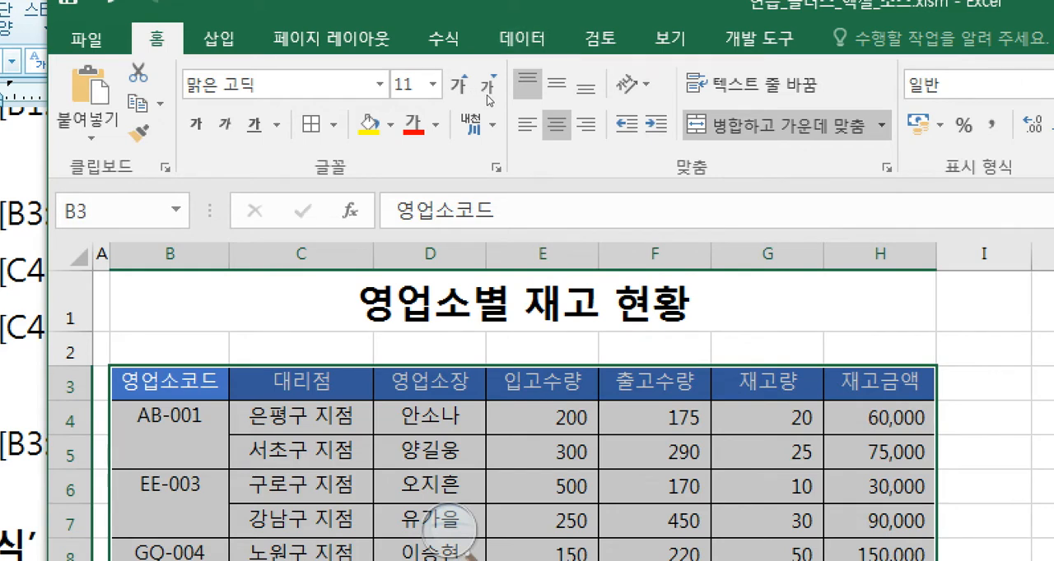
click(556, 84)
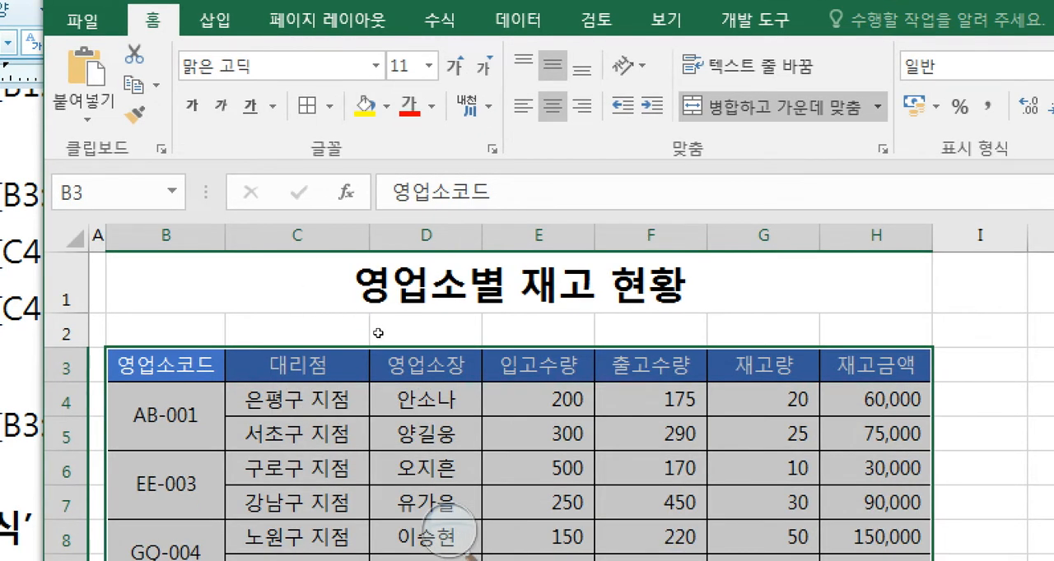
- Check the vertical text alignment option 가운데 in the cell format settings for B3:H13, and close the dialog
right_click(378, 332)
click(428, 368)
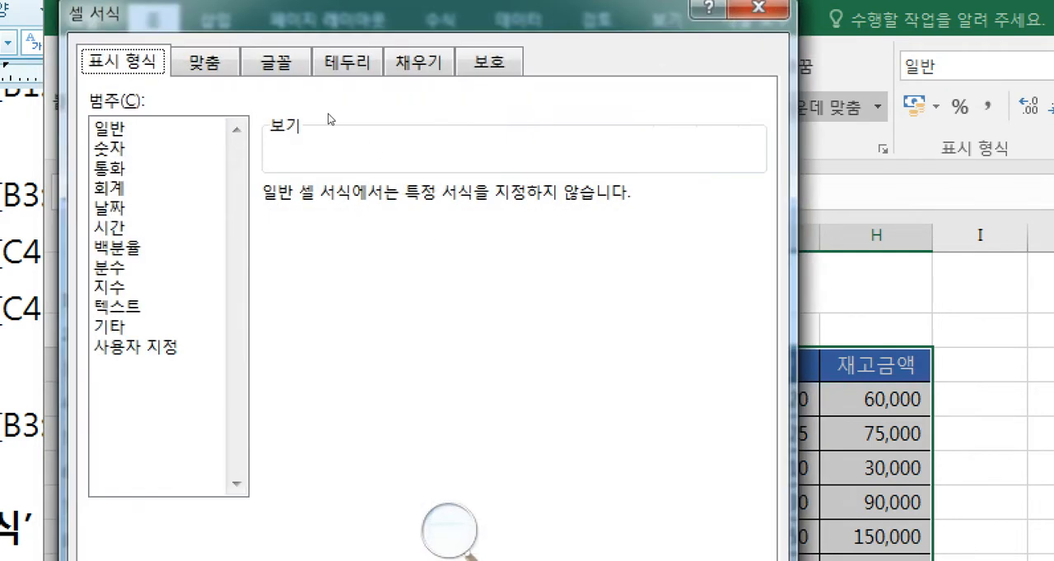
click(204, 62)
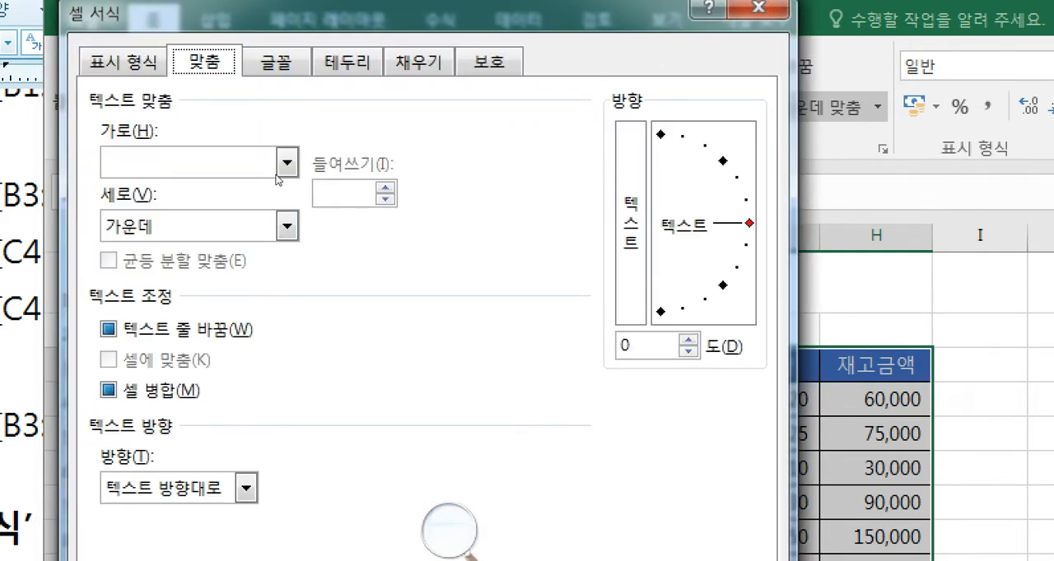
click(287, 226)
click(283, 193)
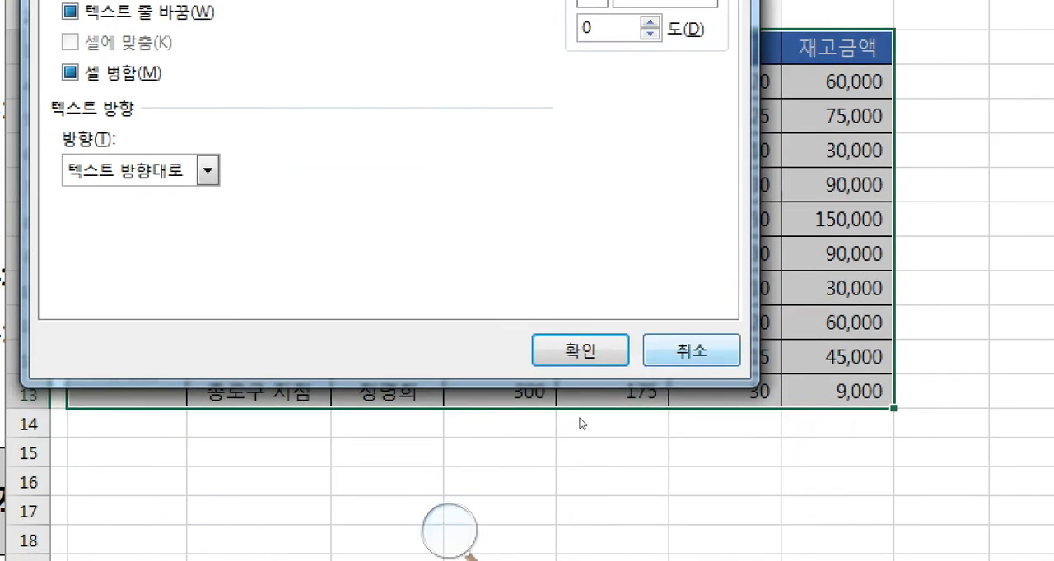
click(581, 350)
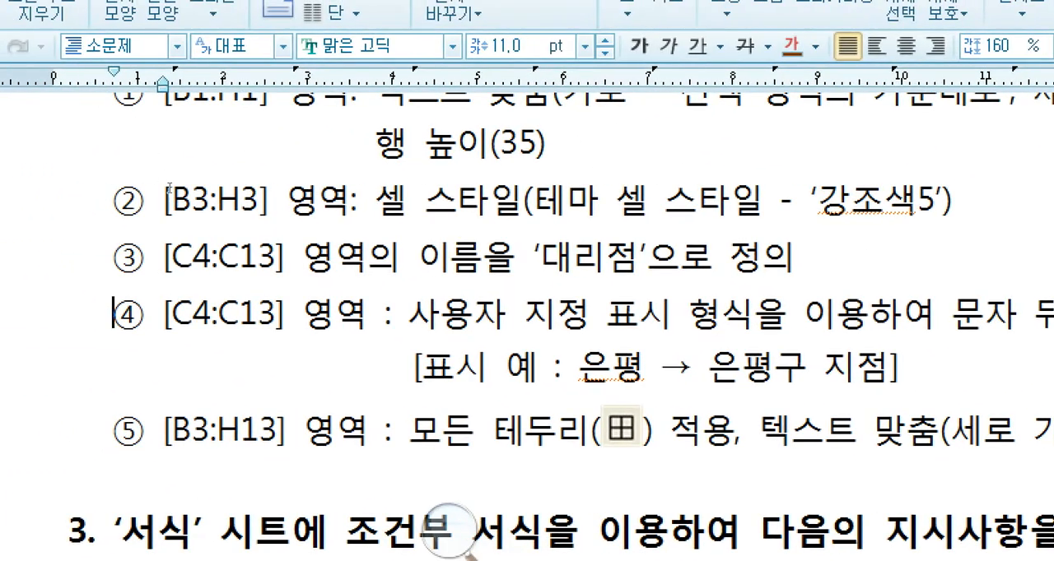
- Read question 3 in the exam document, covering conditional formatting on the 서식 sheet and the icon set instruction for G4:G13
scroll(150, 188, up, 1)
scroll(176, 180, down, 2)
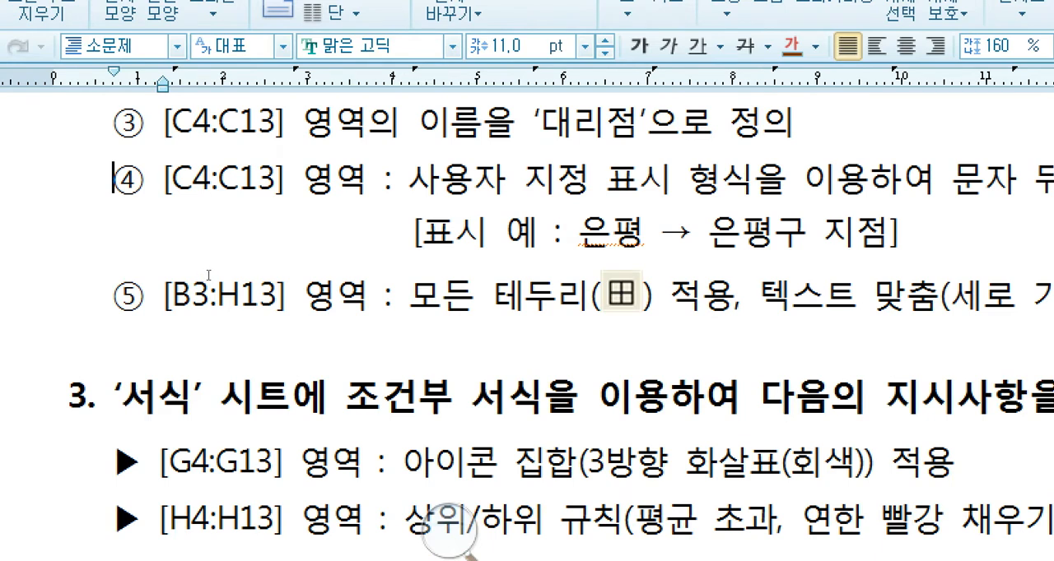
scroll(207, 276, down, 3)
click(315, 132)
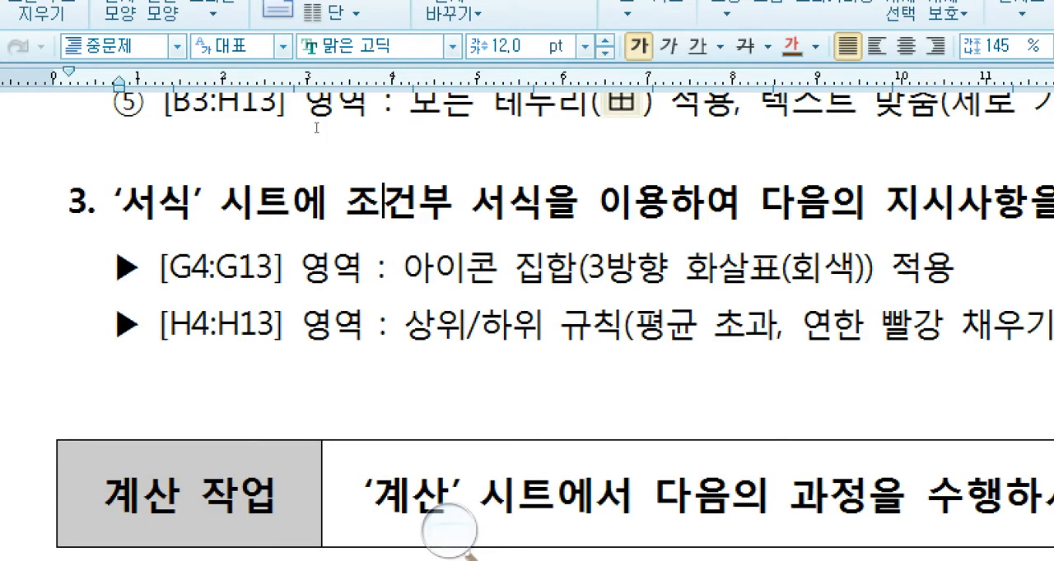
drag(200, 175, 420, 175)
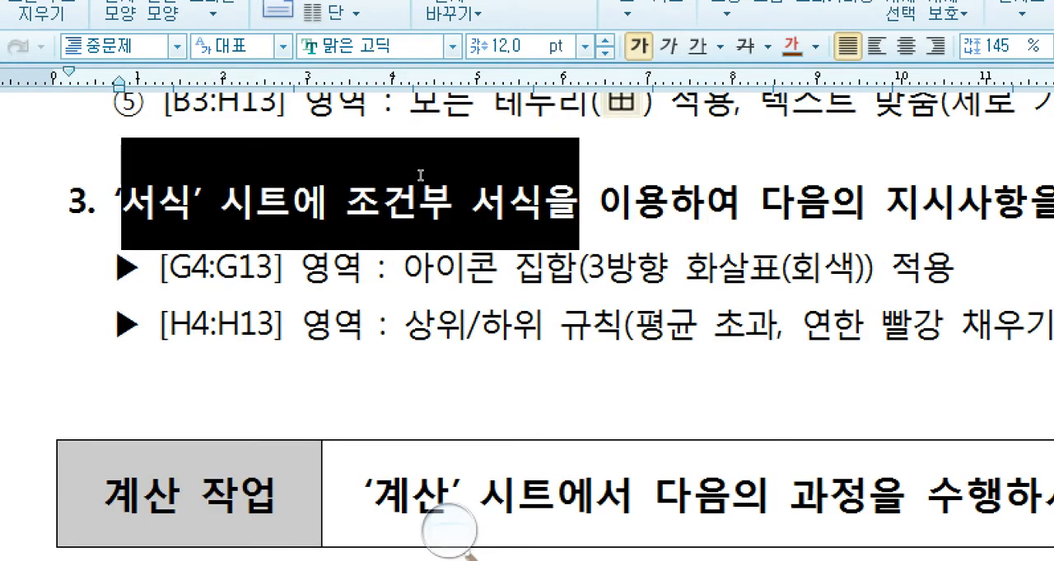
click(420, 175)
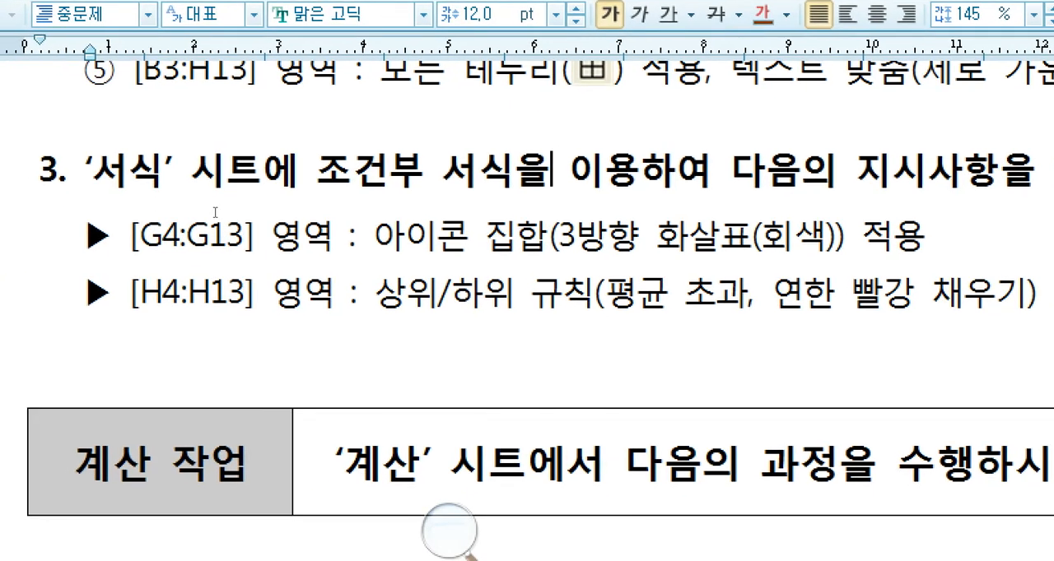
drag(140, 211, 328, 208)
click(326, 208)
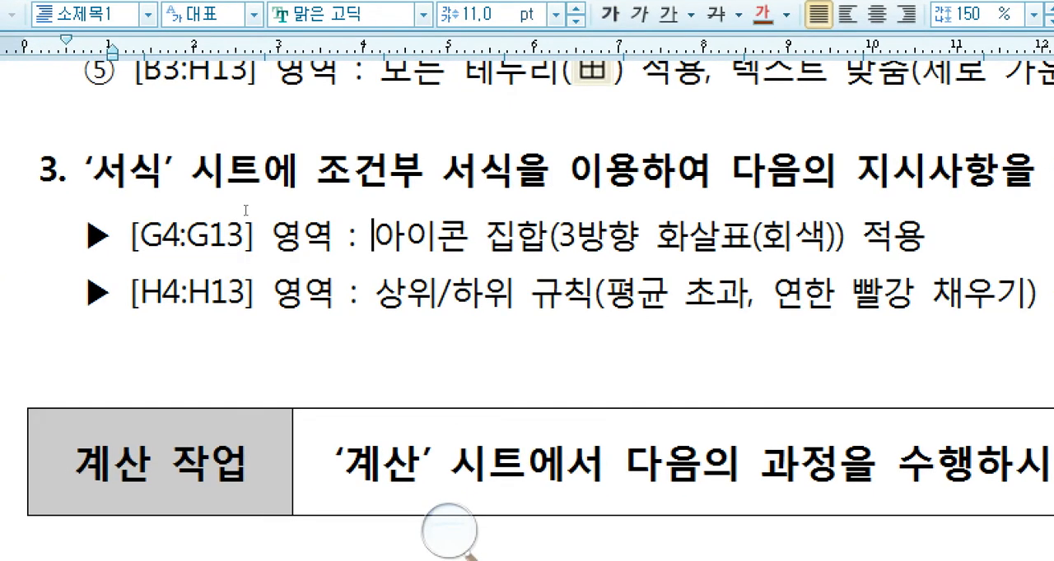
drag(132, 210, 375, 211)
click(272, 212)
key(Left)
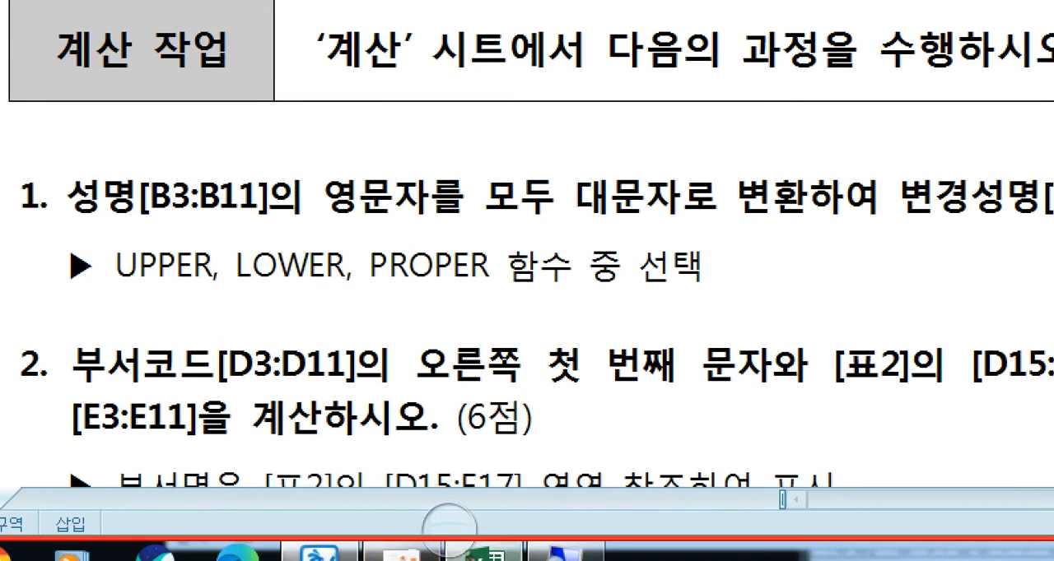
- Switch to Excel, select G4:G13 on the 서식 sheet, and recheck the icon set instruction in the exam document
click(473, 553)
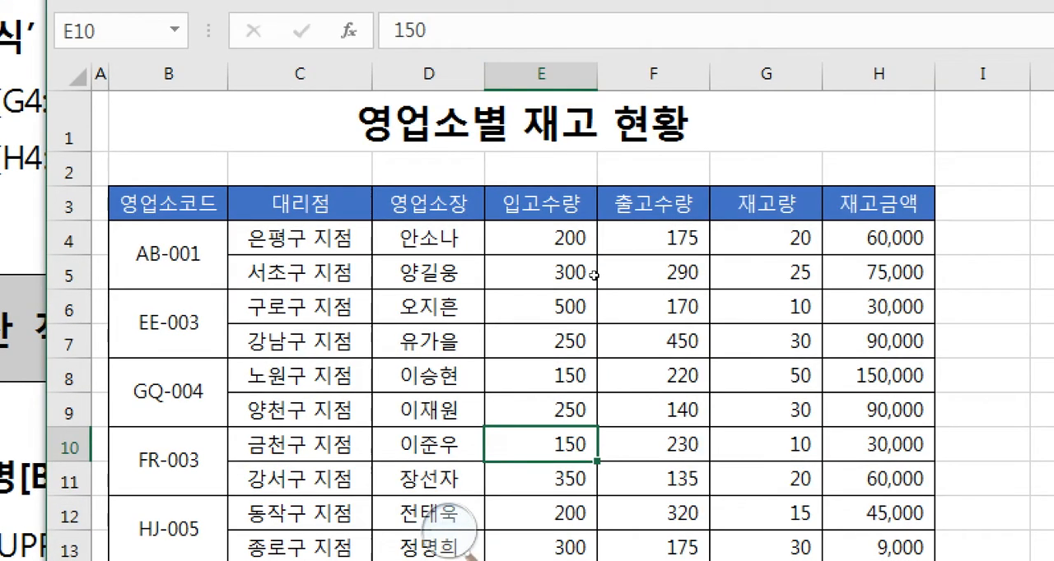
click(765, 239)
drag(766, 239, 766, 547)
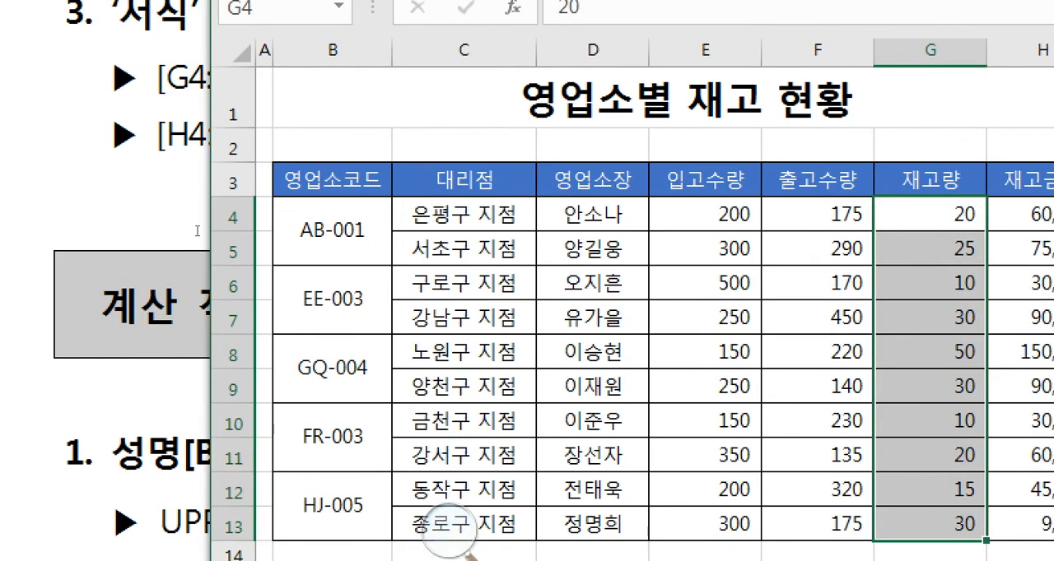
click(38, 246)
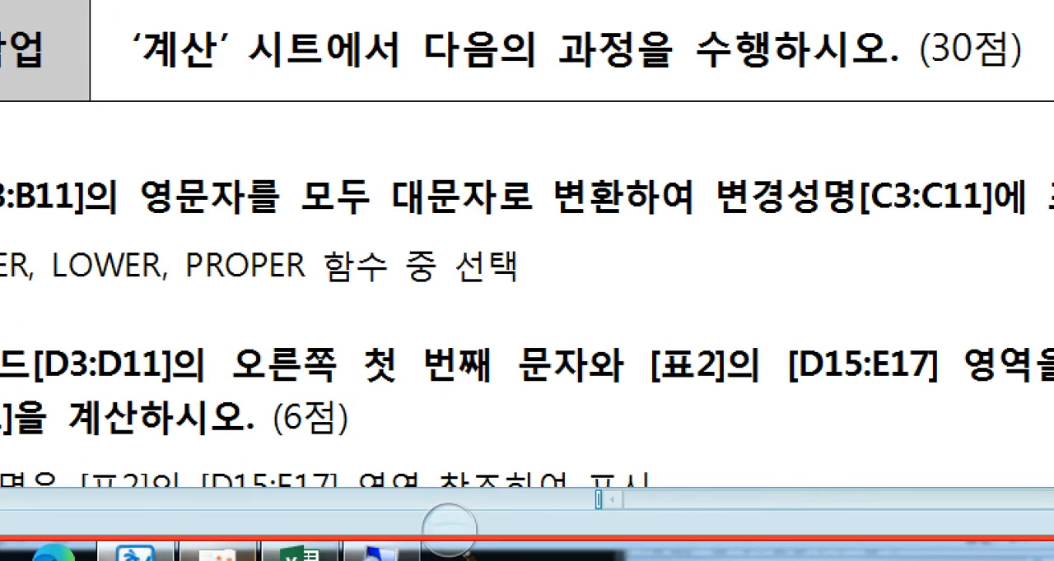
click(303, 553)
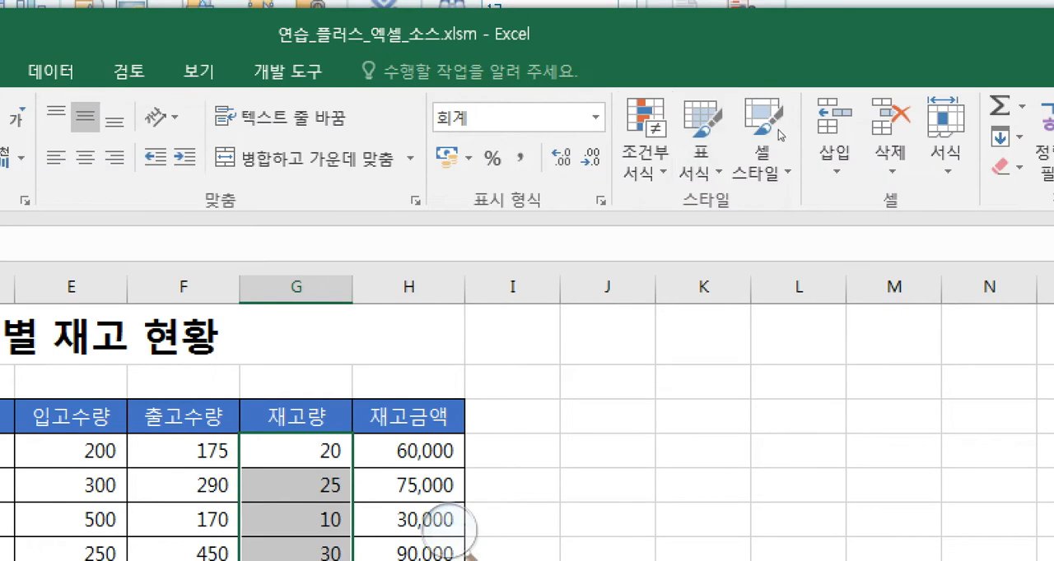
- Apply the conditional formatting icon set 3방향 화살표(회색) to G4:G13 and collapse the selection to check the result
click(646, 138)
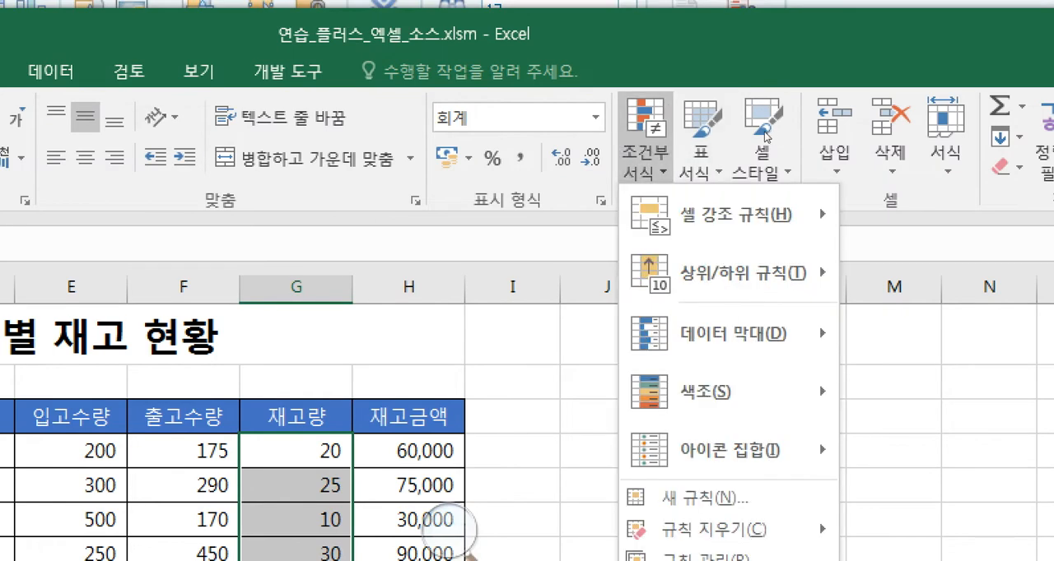
mouse_move(732, 450)
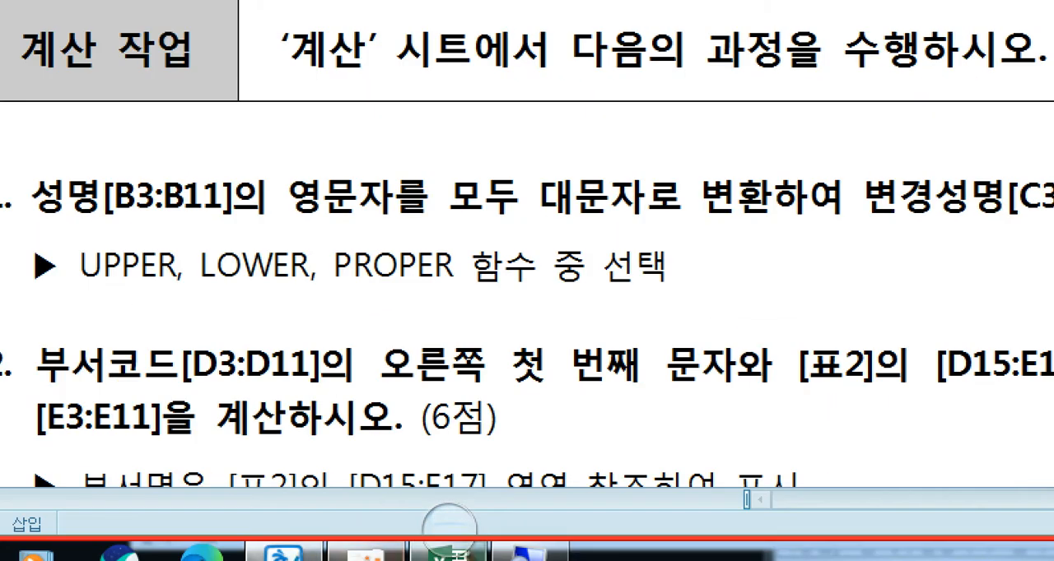
click(449, 554)
click(664, 235)
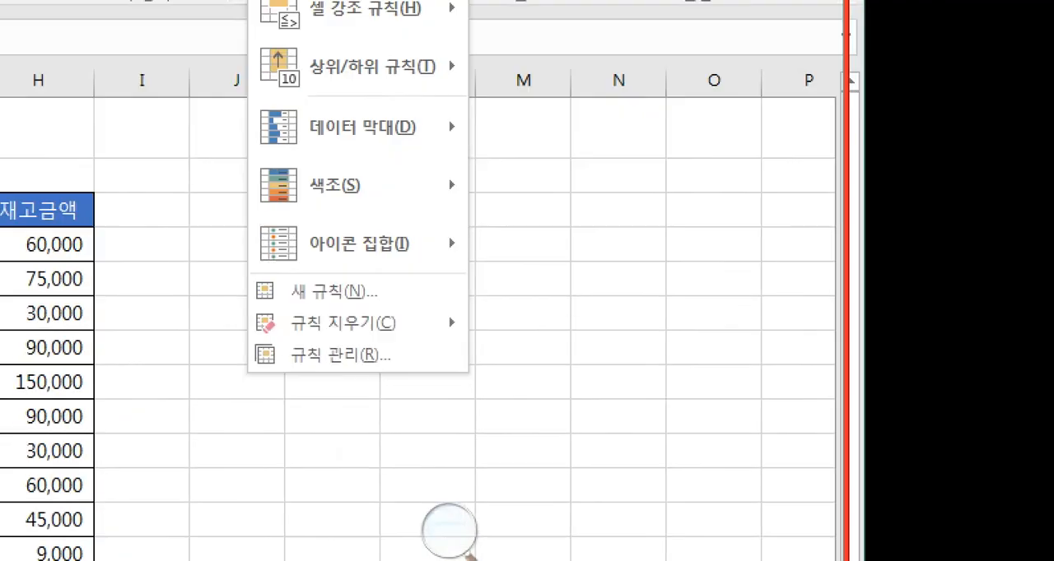
mouse_move(292, 209)
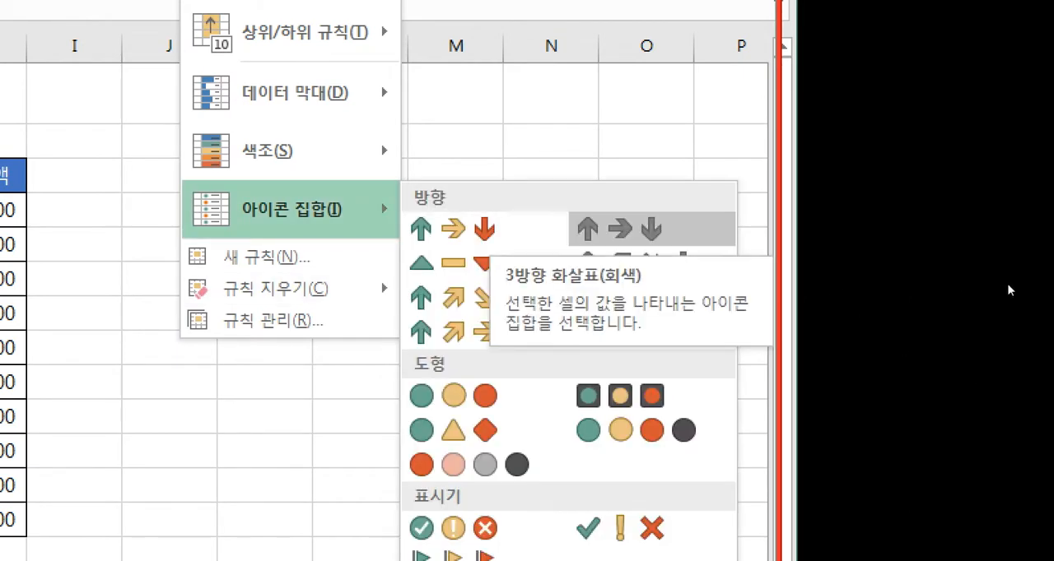
click(619, 229)
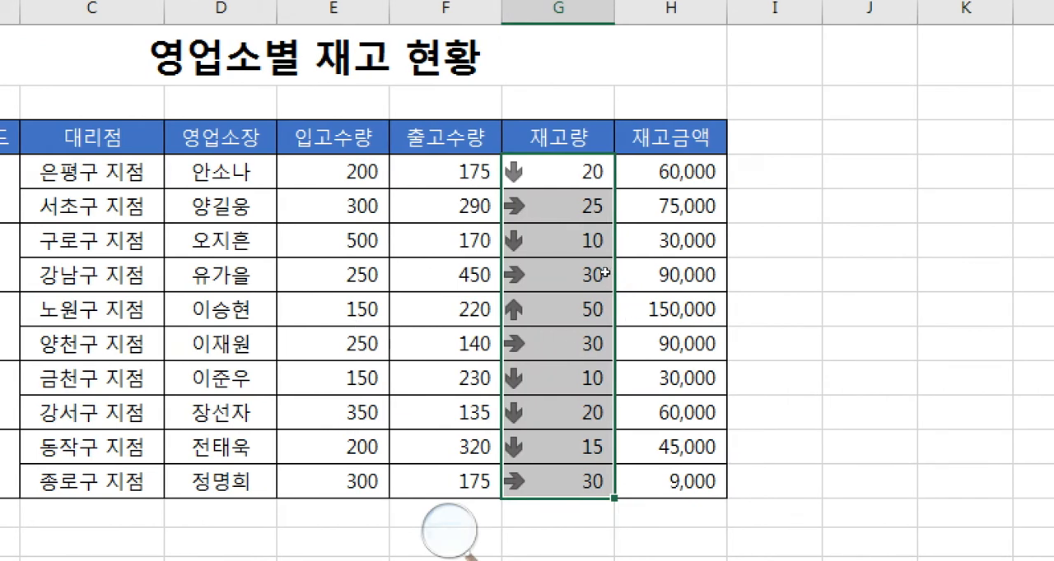
key(shift+BackSpace)
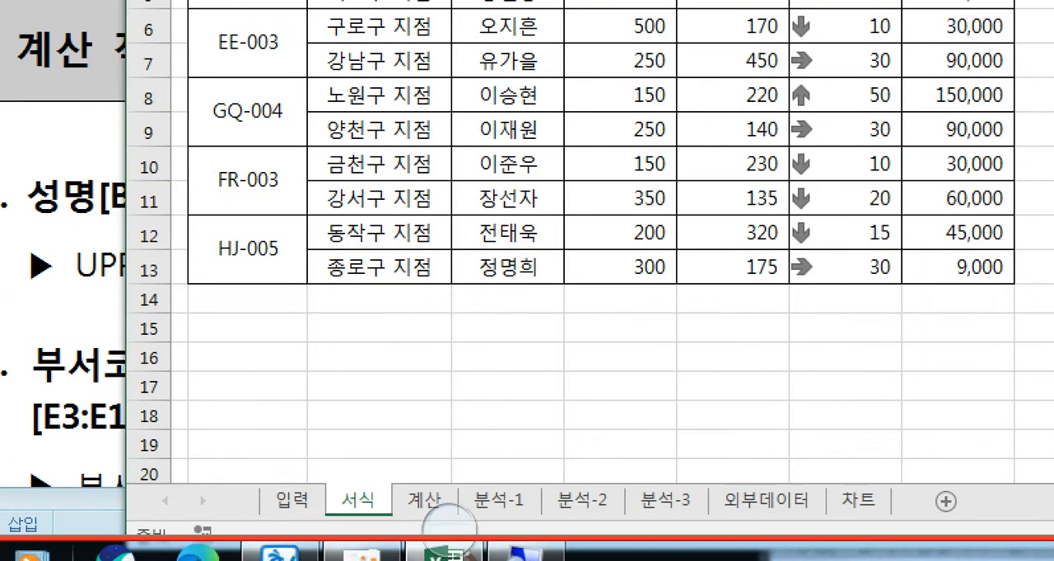
- Read the H4:H13 instruction in the exam document, switch back to Excel and select the range H4:H13
click(281, 555)
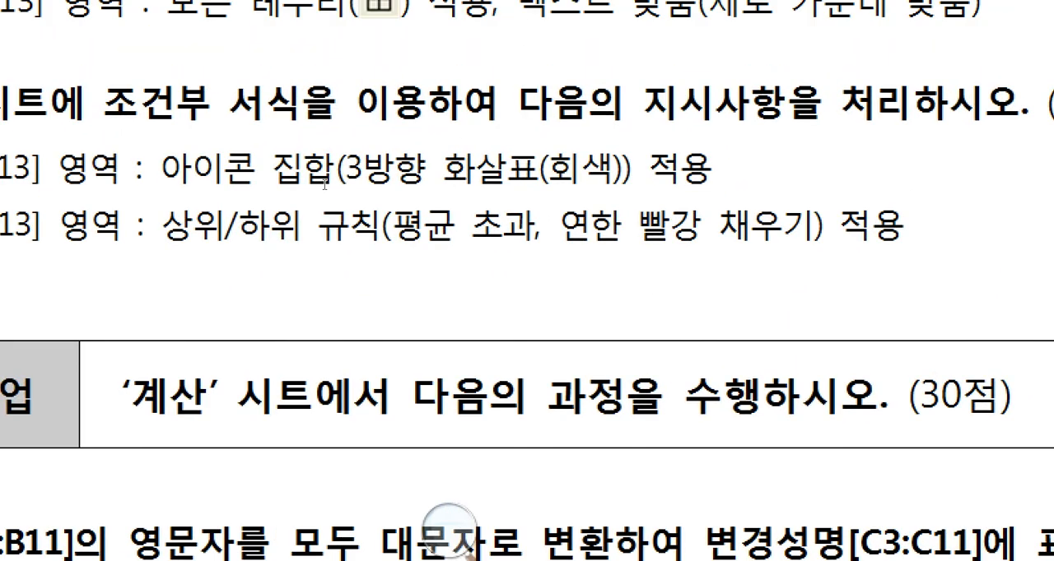
drag(148, 236, 258, 237)
click(267, 238)
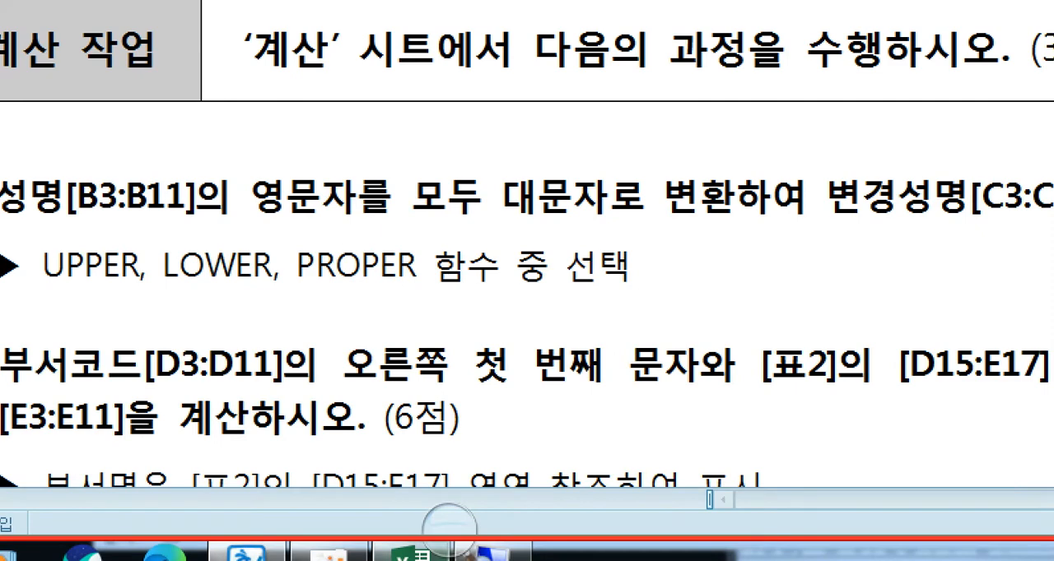
click(410, 554)
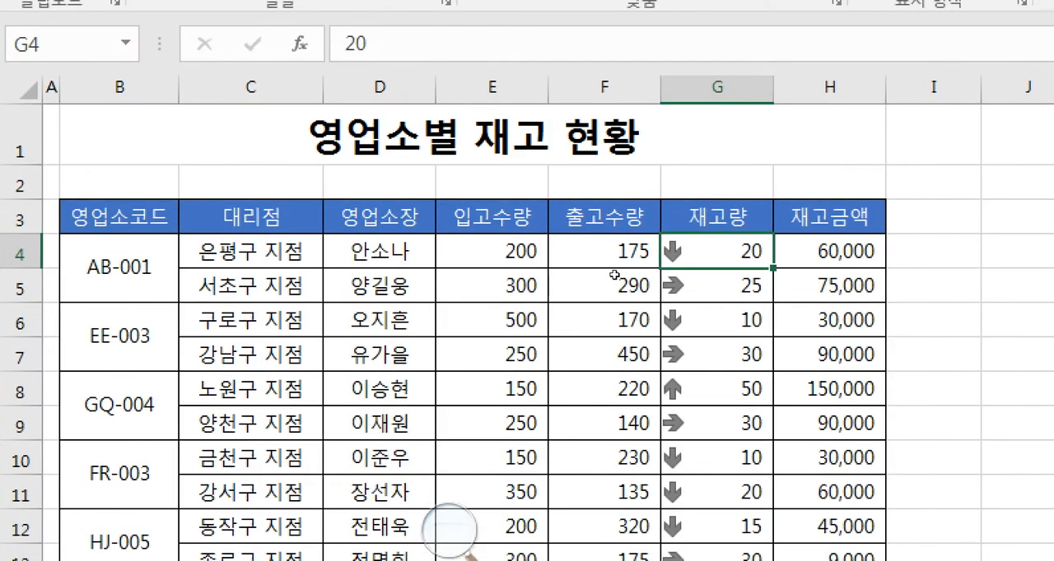
click(823, 254)
key(shift+Down)
key(shift+Down)
key(shift+Down)
key(shift+Down)
key(shift+Down)
key(shift+Down)
key(shift+Down)
key(shift+Down)
key(shift+Down)
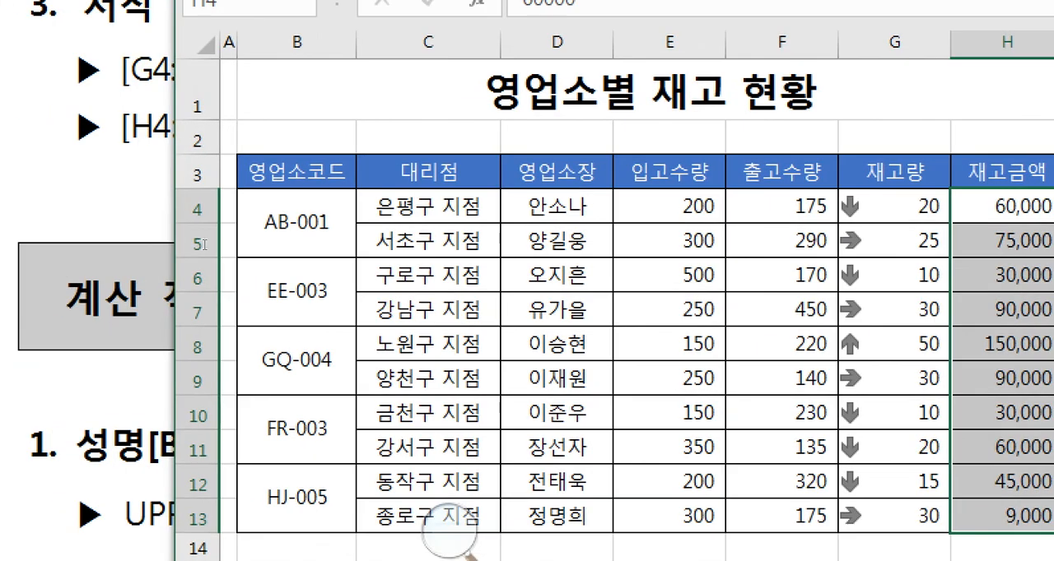
- Recheck the top/bottom rule instruction and move the Excel window down so the instruction stays readable above it
click(214, 237)
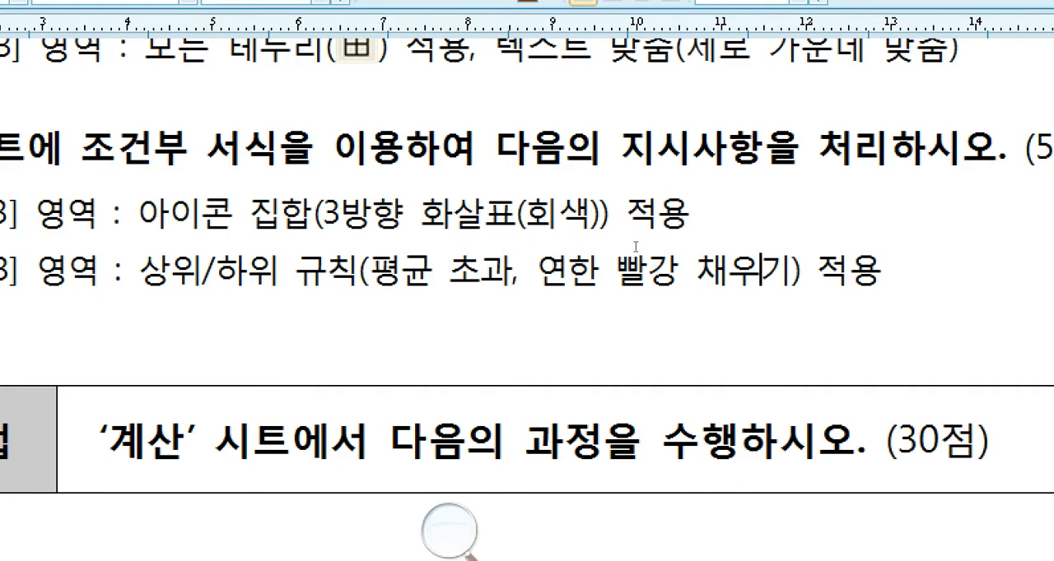
scroll(639, 261, down, 1)
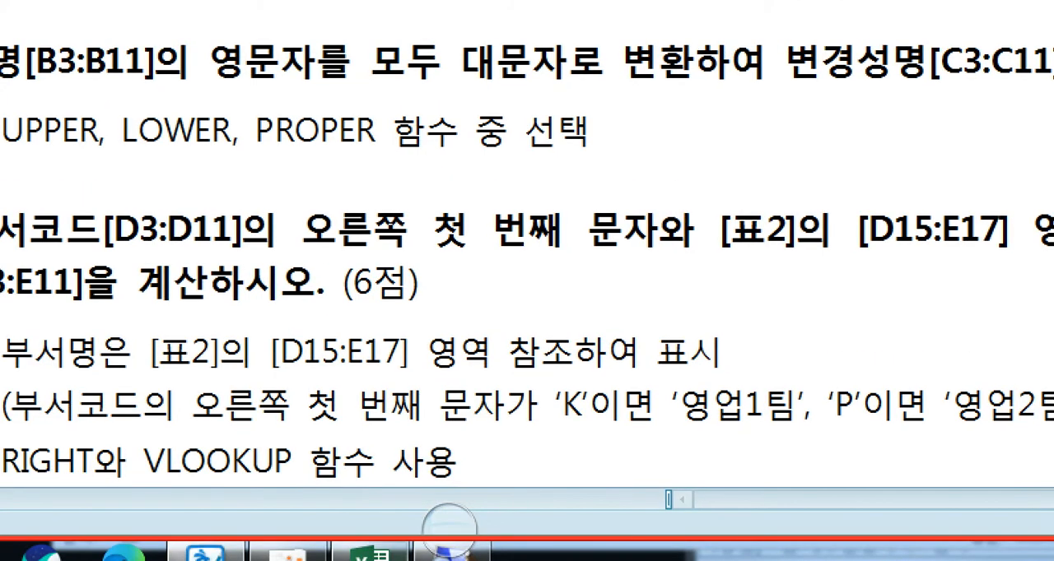
click(374, 554)
drag(574, 65, 548, 200)
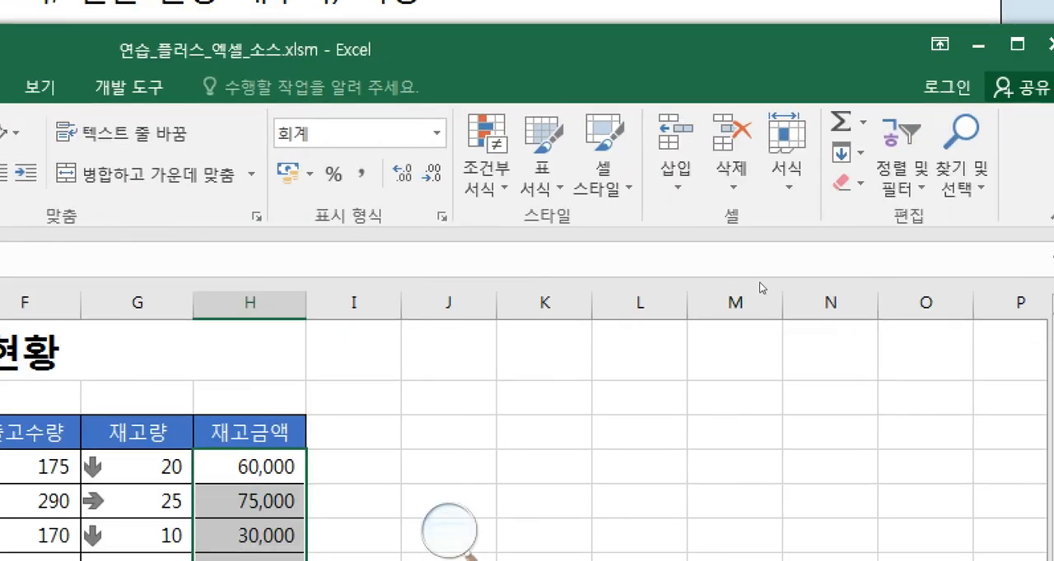
- Apply an above-average (평균 초과) conditional formatting rule with 연한 빨강 채우기 to H4:H13 and check the result with another cell selected
click(487, 169)
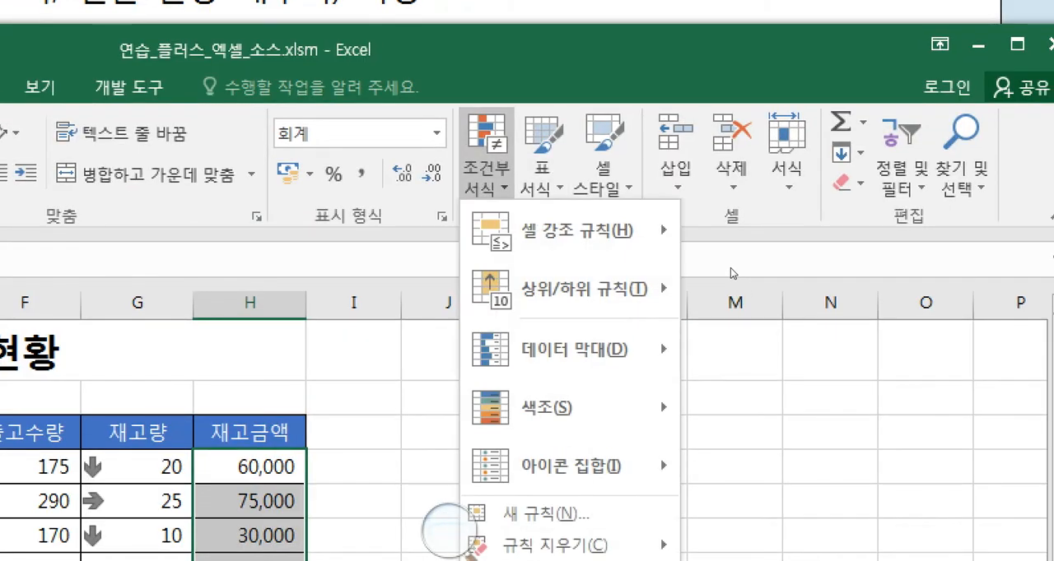
mouse_move(581, 288)
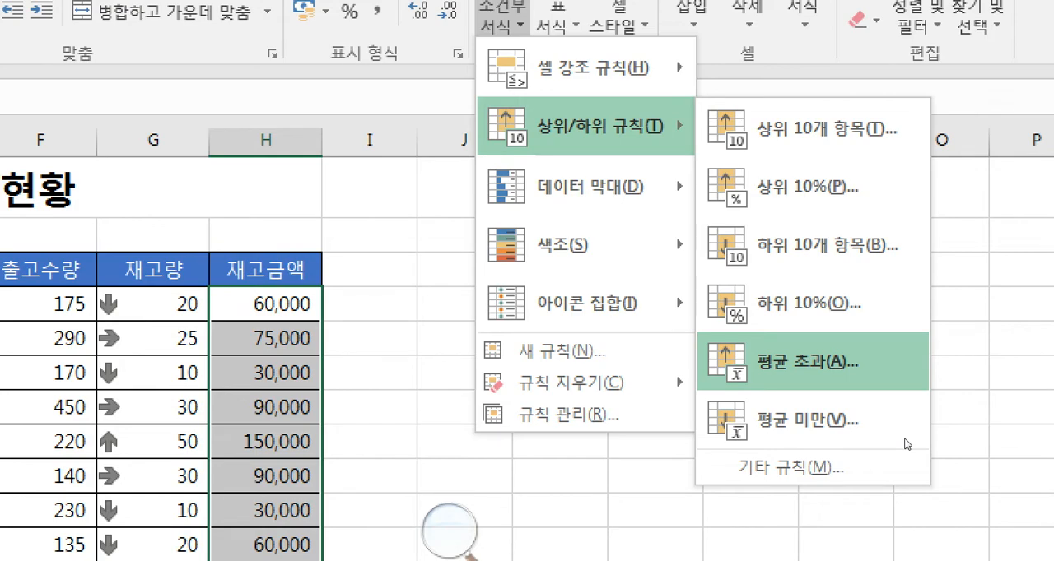
click(790, 371)
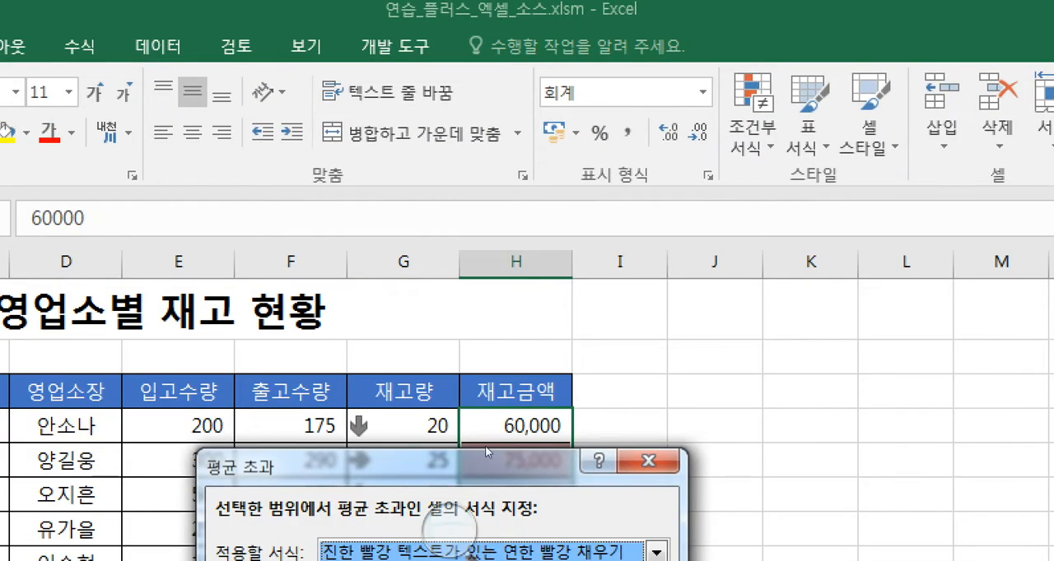
drag(487, 451, 781, 184)
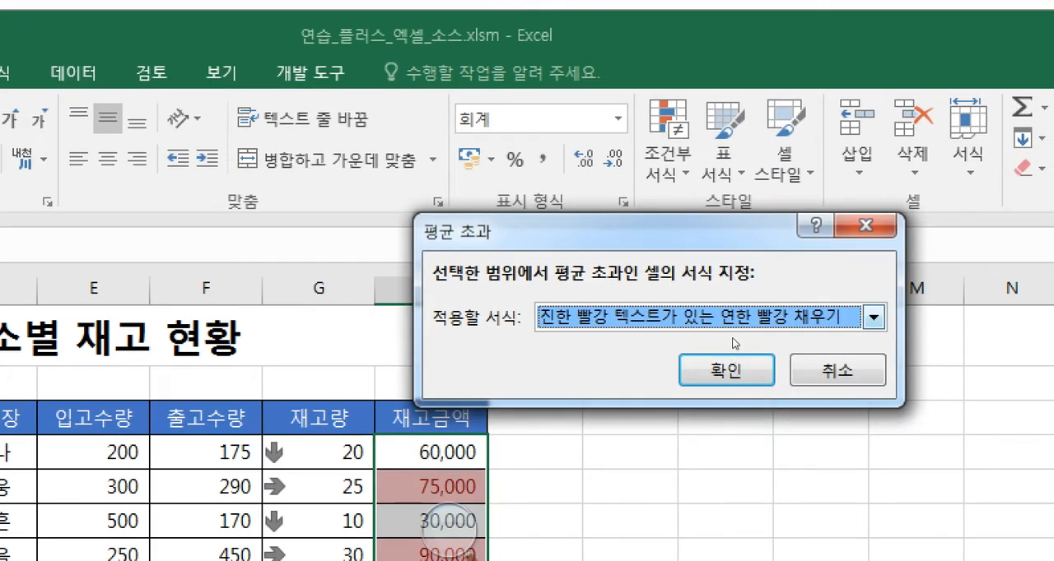
click(752, 524)
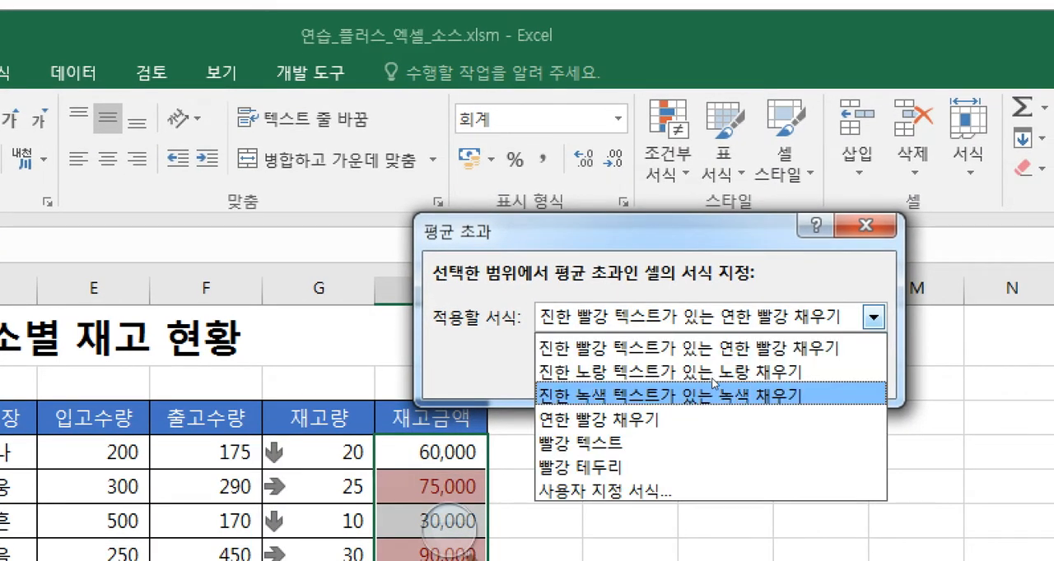
click(710, 419)
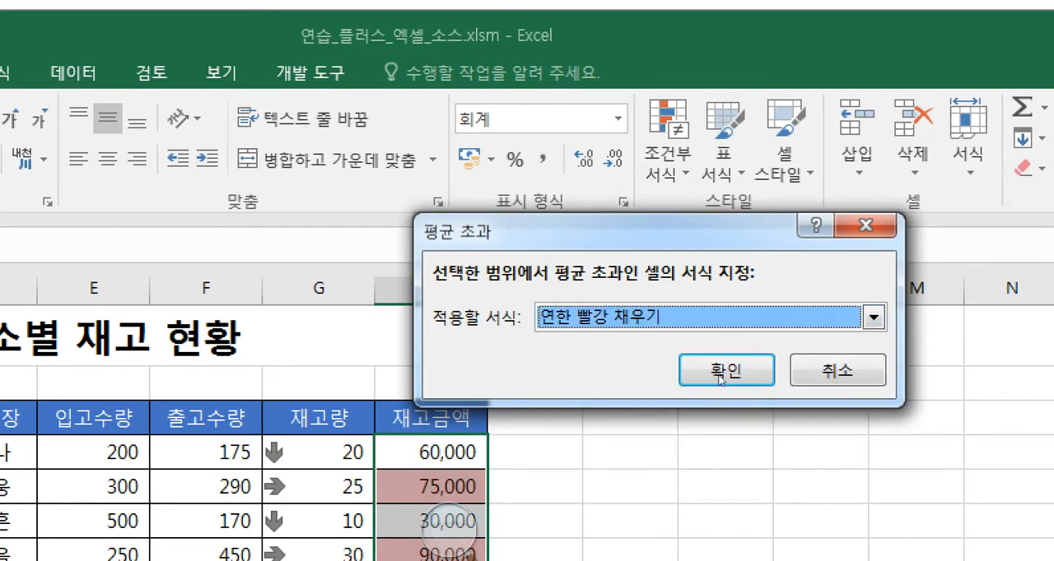
click(754, 373)
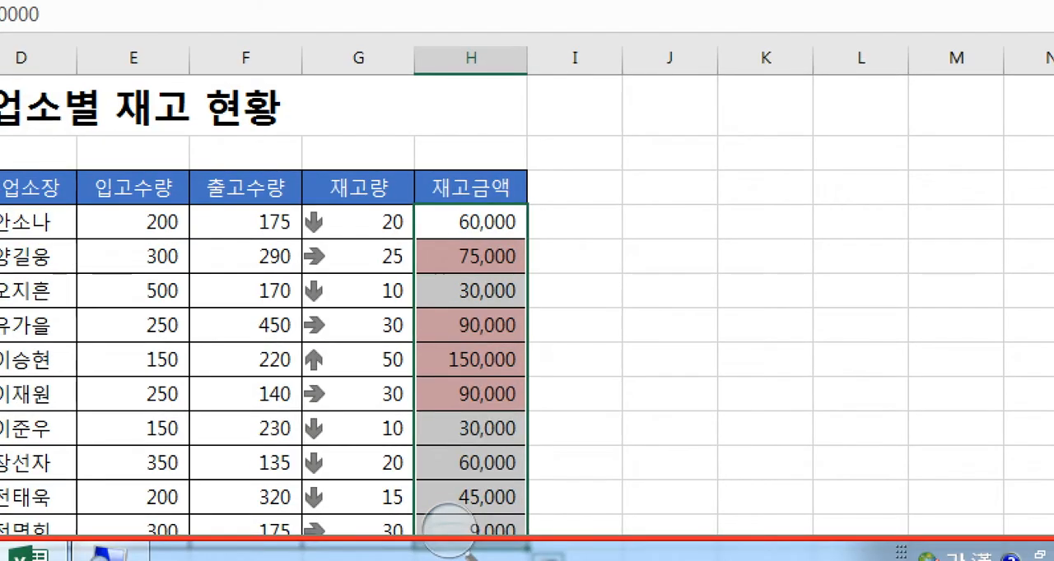
click(669, 195)
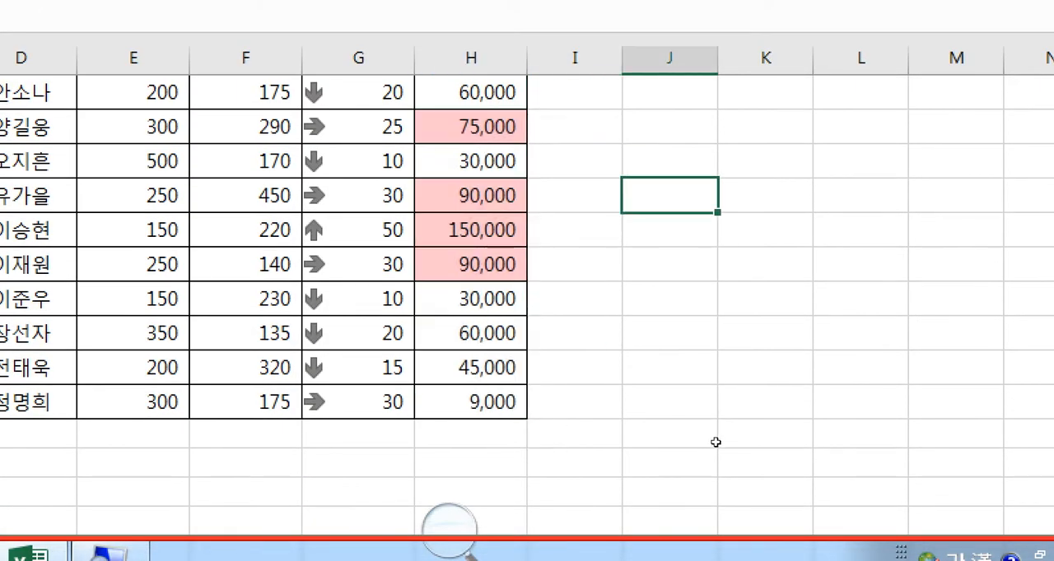
scroll(714, 446, up, 1)
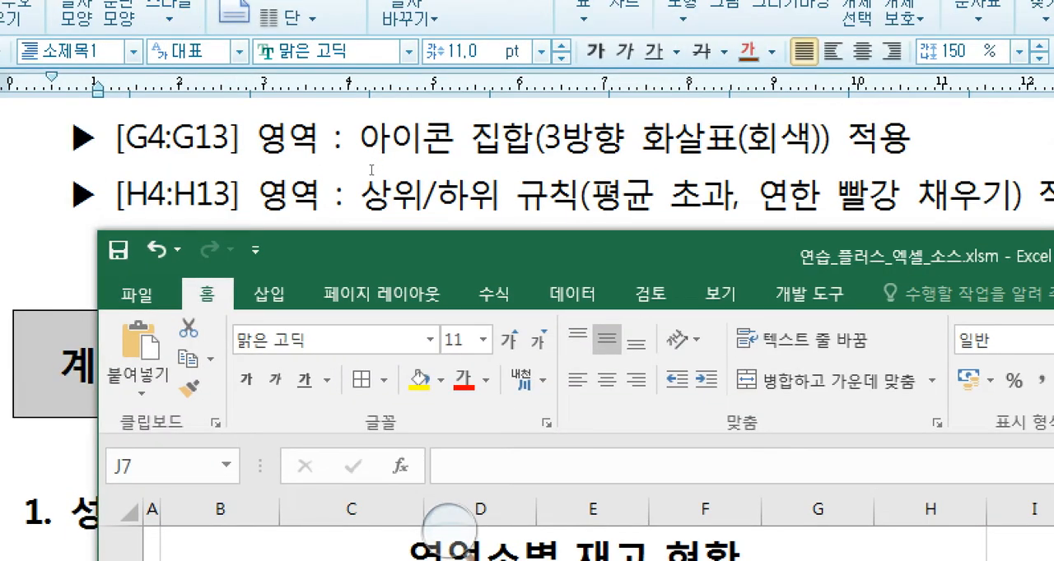
- Return to the exam document and read on to the 계산 작업 section with its first two questions
click(371, 170)
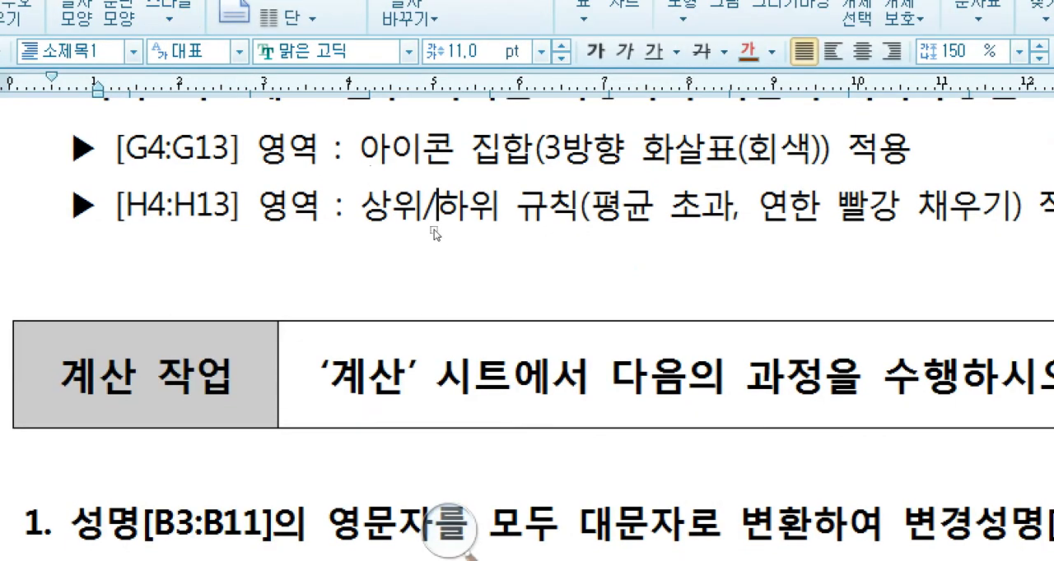
scroll(430, 277, down, 2)
scroll(430, 277, down, 3)
scroll(424, 292, up, 3)
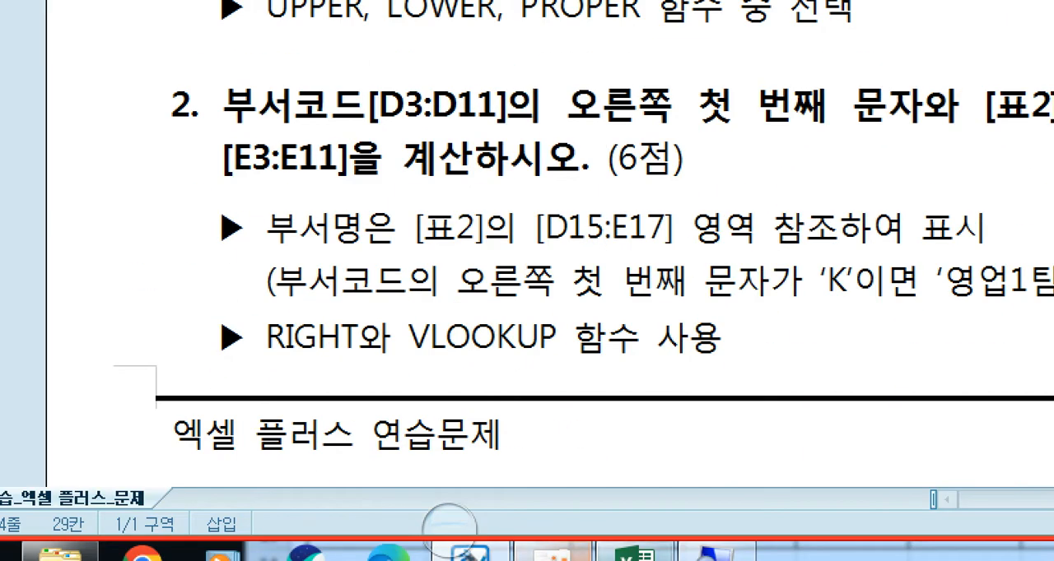
- Switch to Excel, open the 계산 sheet, select C3 and reposition the window beside the exam document
click(579, 549)
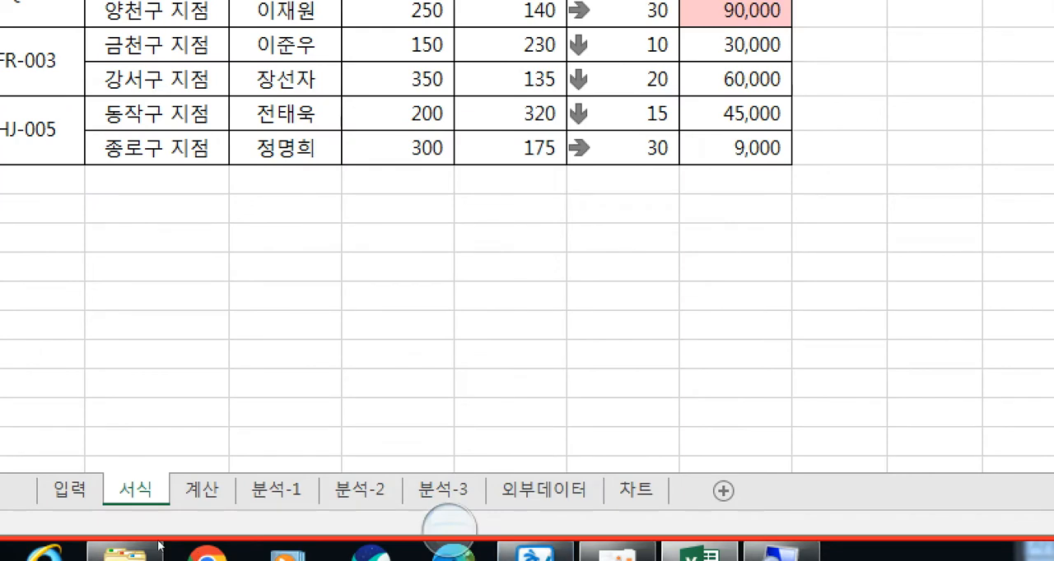
click(201, 490)
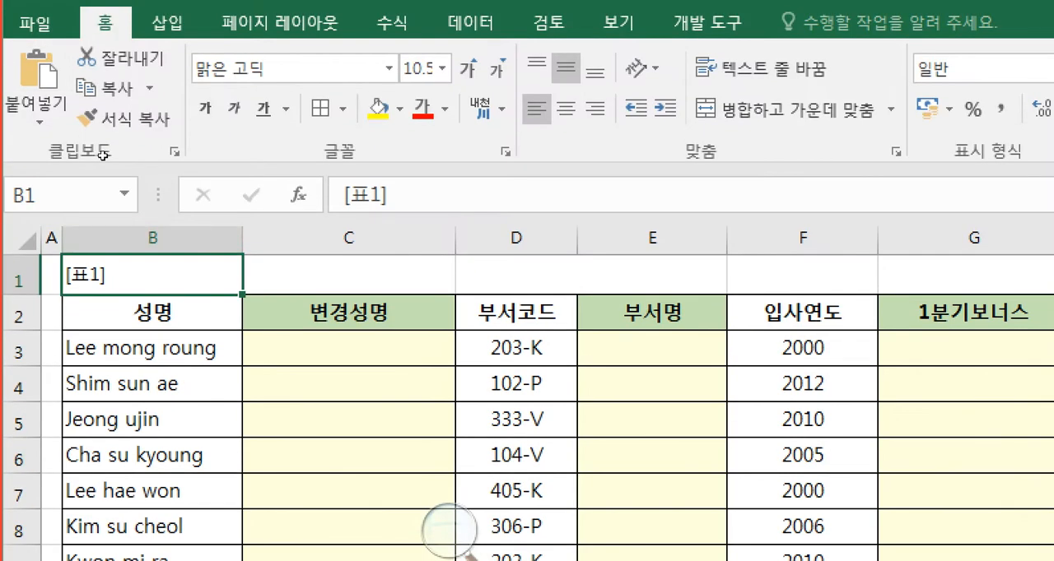
click(313, 349)
drag(257, 10, 325, 76)
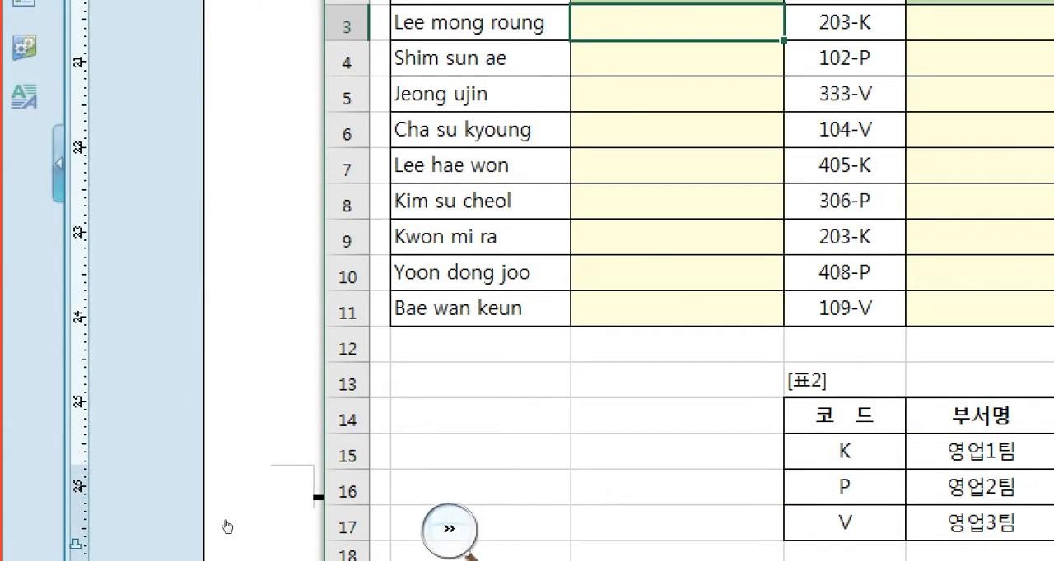
- Read question 1 in the exam document, marking the instruction for converting the names and the UPPER function option
click(141, 397)
click(255, 268)
click(410, 232)
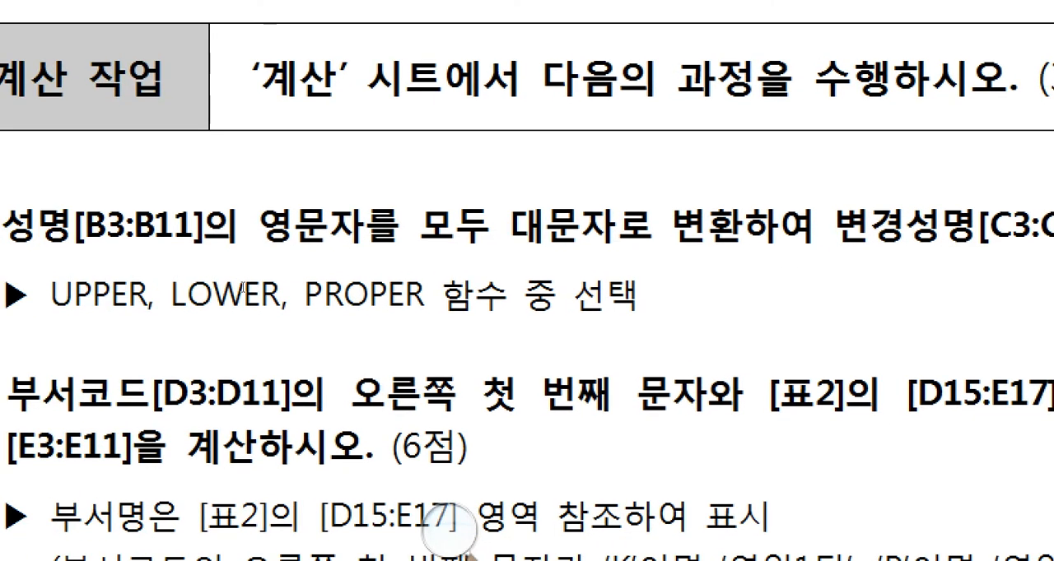
drag(297, 270, 554, 265)
click(394, 269)
click(556, 264)
drag(420, 265, 653, 266)
key(Right)
drag(148, 297, 249, 297)
click(247, 296)
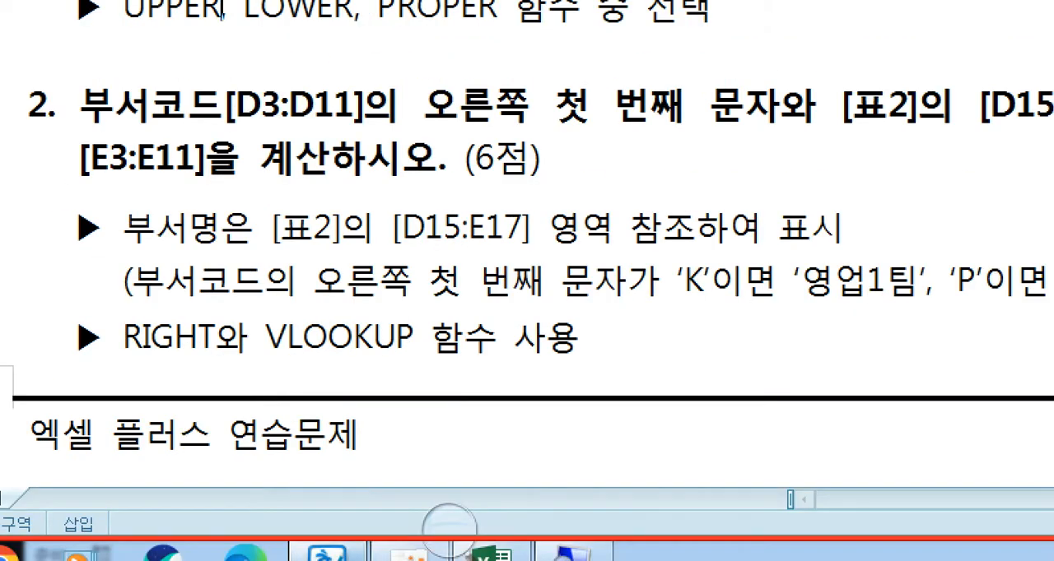
- Switch to Excel and start the formula =upper in cell C3 of the 계산 sheet
click(493, 555)
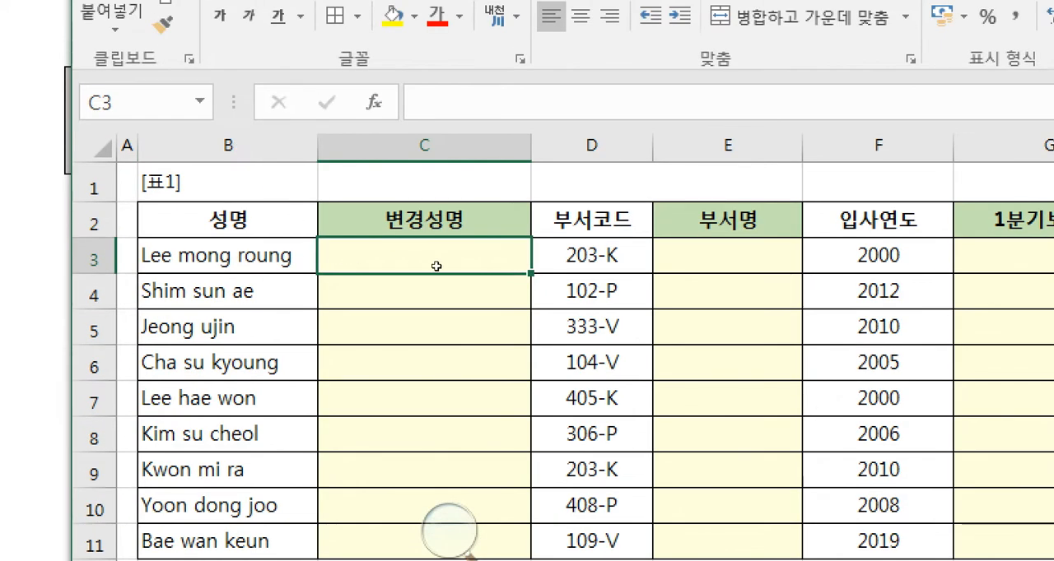
text(=)
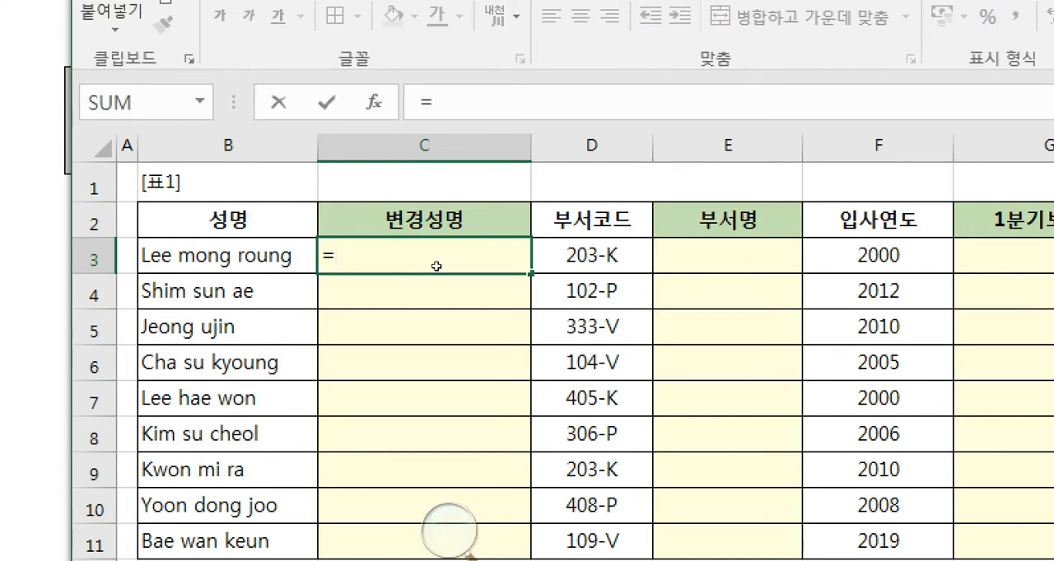
text(ㅕ)
key(BackSpace)
text(upper)
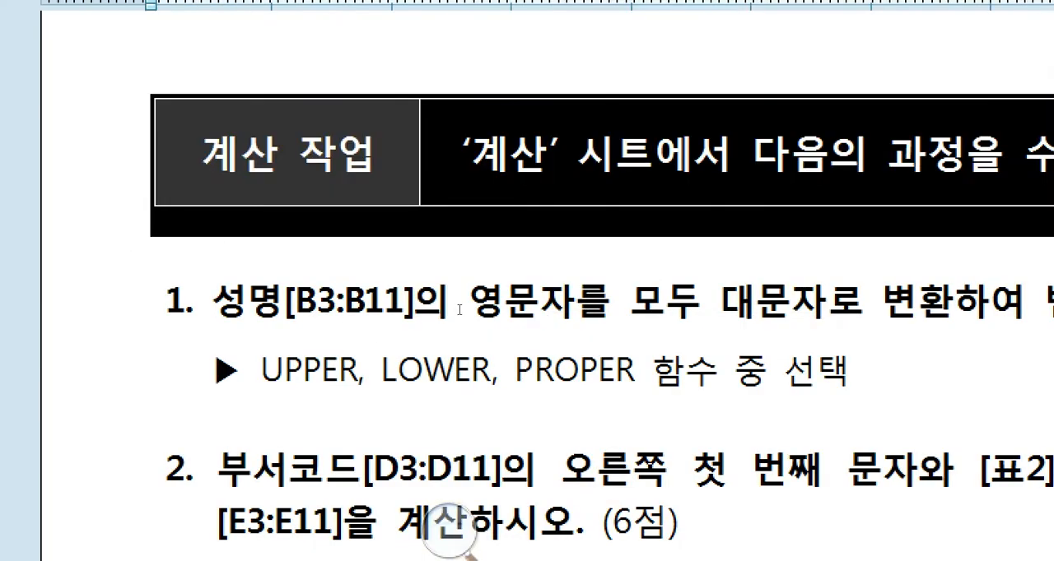
- Recheck the UPPER, LOWER, PROPER instruction in the exam document and return to the open formula in Excel
click(460, 310)
drag(517, 301, 392, 304)
click(459, 306)
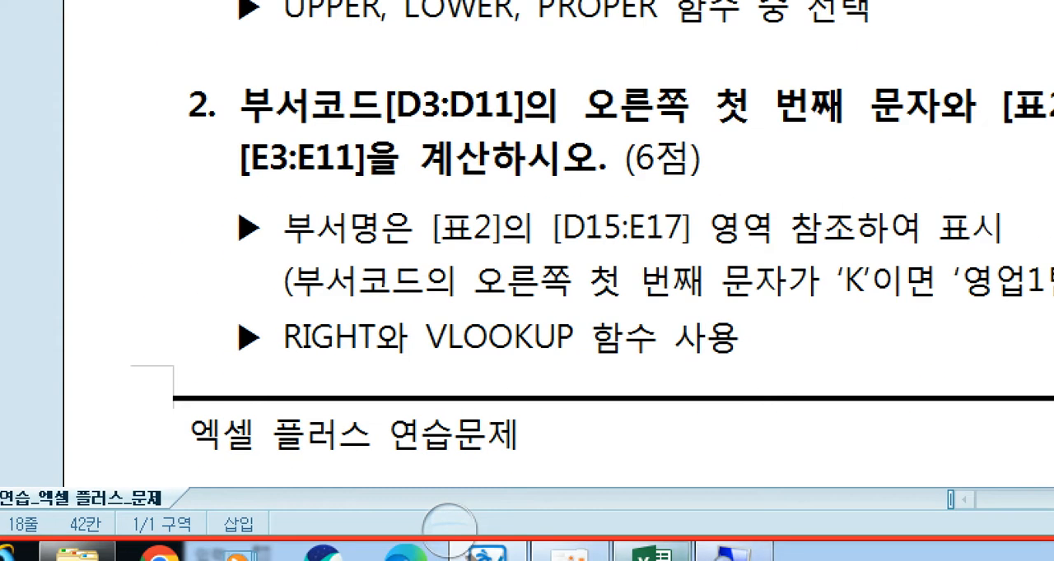
click(652, 555)
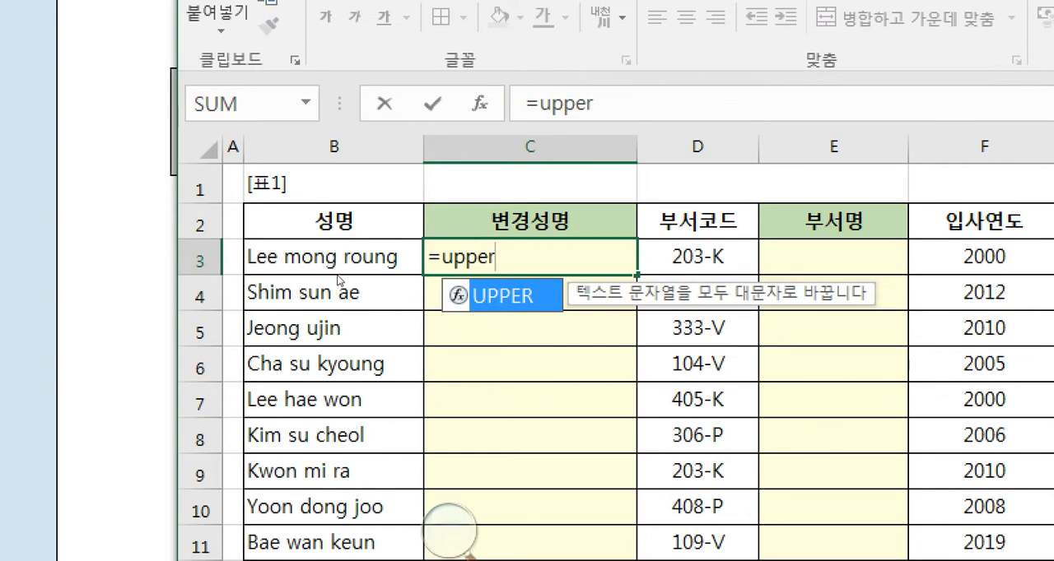
- Complete the UPPER formula in C3 through its function arguments, using B3 as the text
text(()
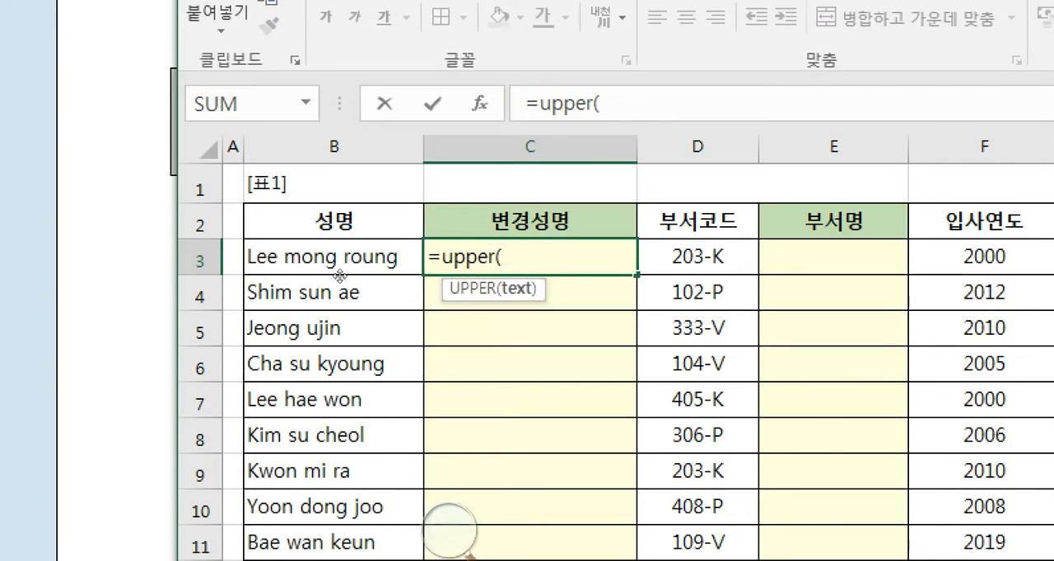
key(ctrl+a)
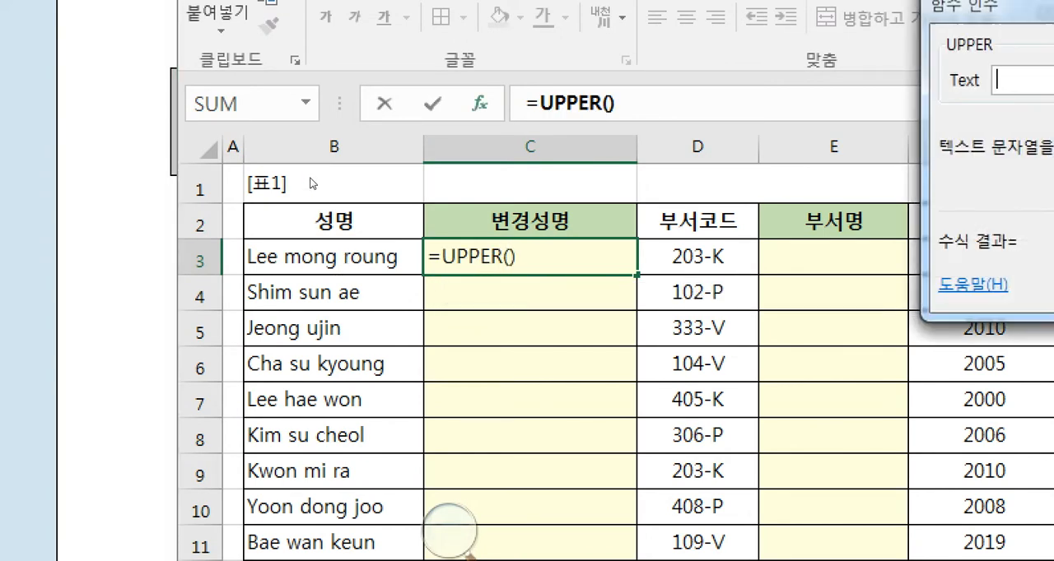
drag(590, 132, 308, 307)
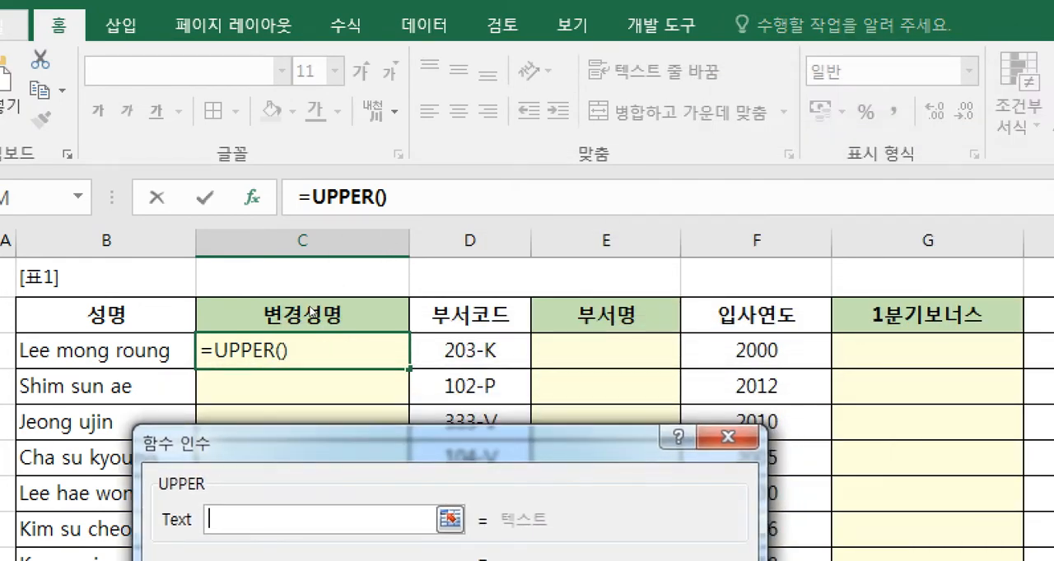
drag(200, 439, 282, 401)
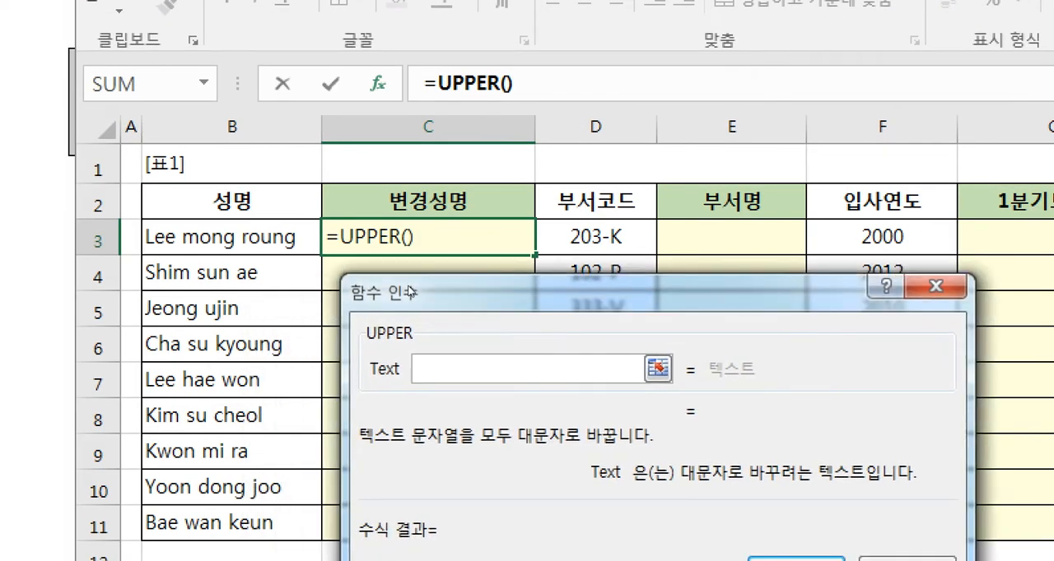
click(245, 247)
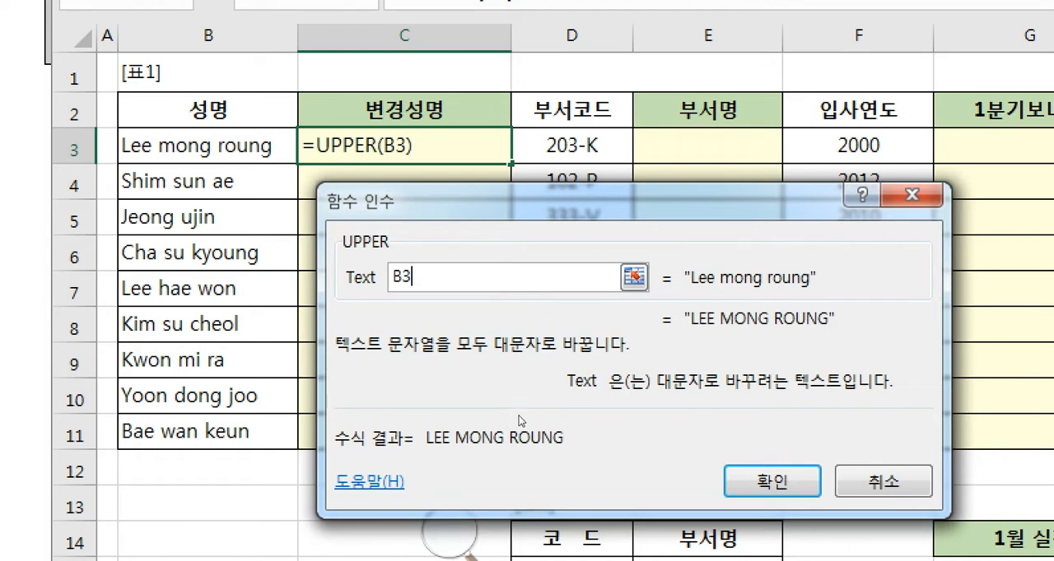
key(Return)
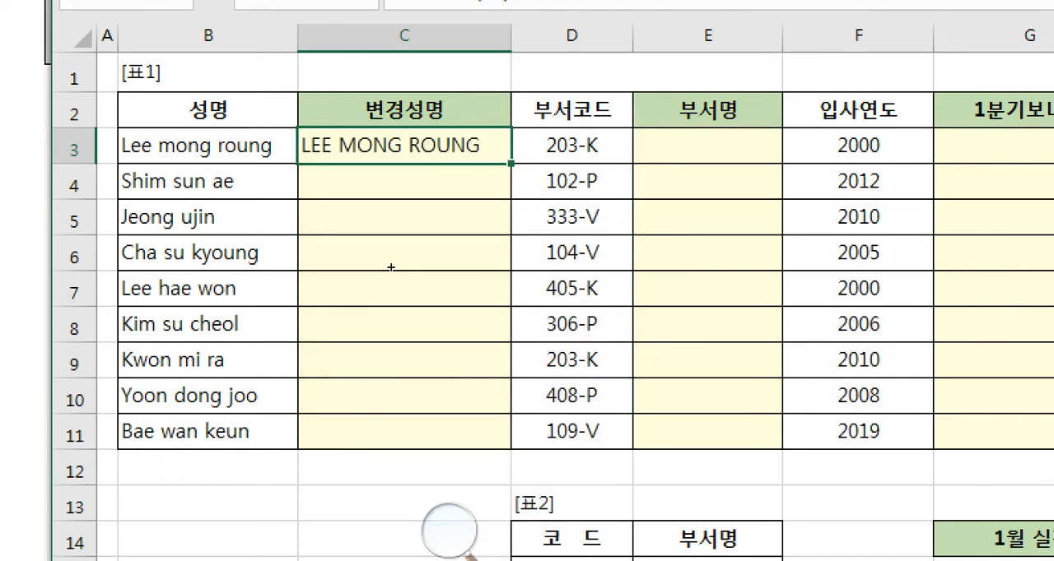
- Fill the UPPER formula from C3 down to C11 and go to the last filled cell
drag(391, 146, 385, 407)
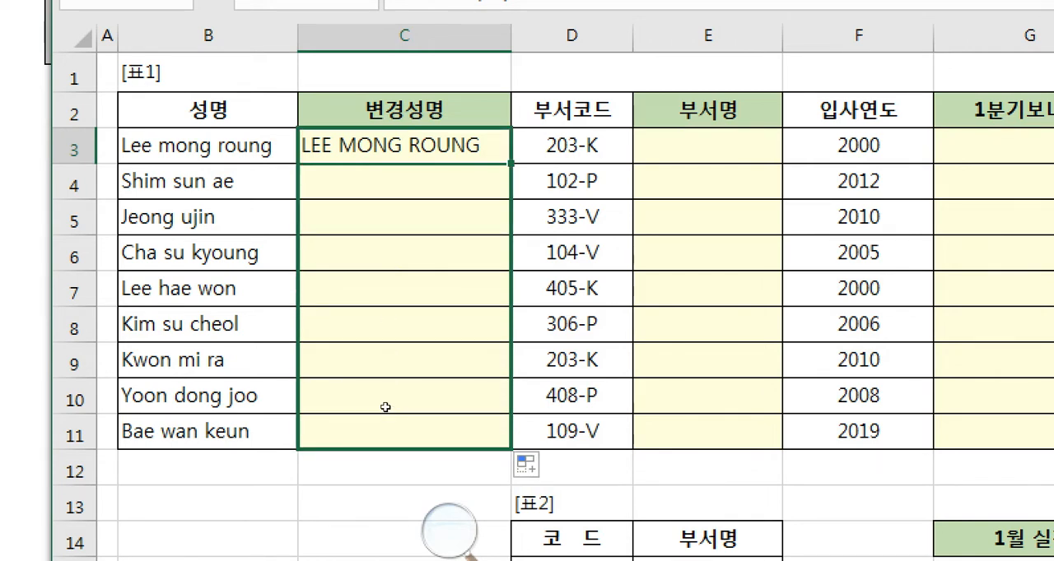
key(ctrl+d)
key(ctrl+Down)
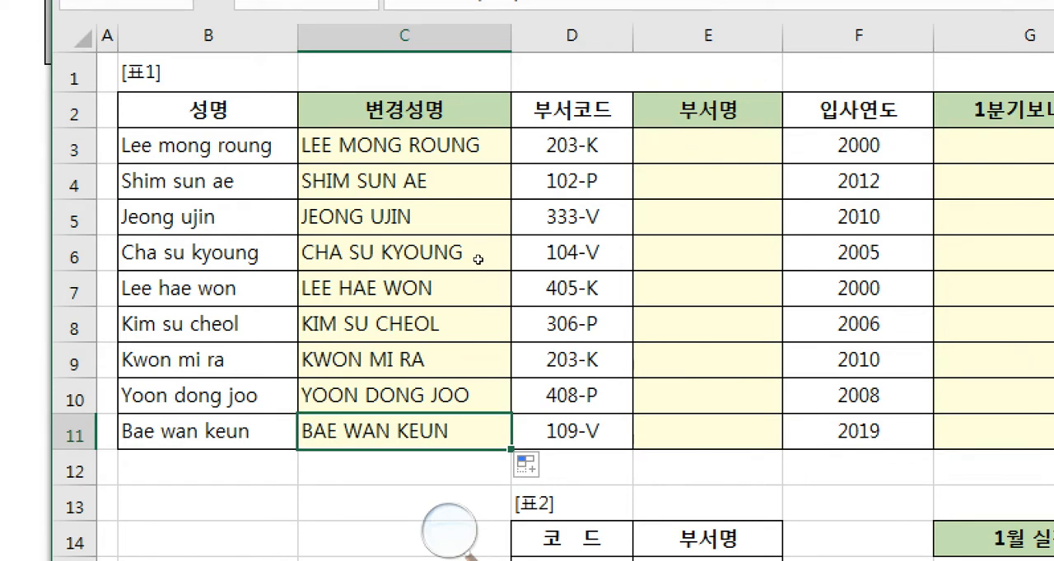
- Select E3 in the 부서명 column and read question 2's RIGHT and VLOOKUP instructions in the exam document
key(ctrl+Up)
key(Right)
key(Right)
key(Down)
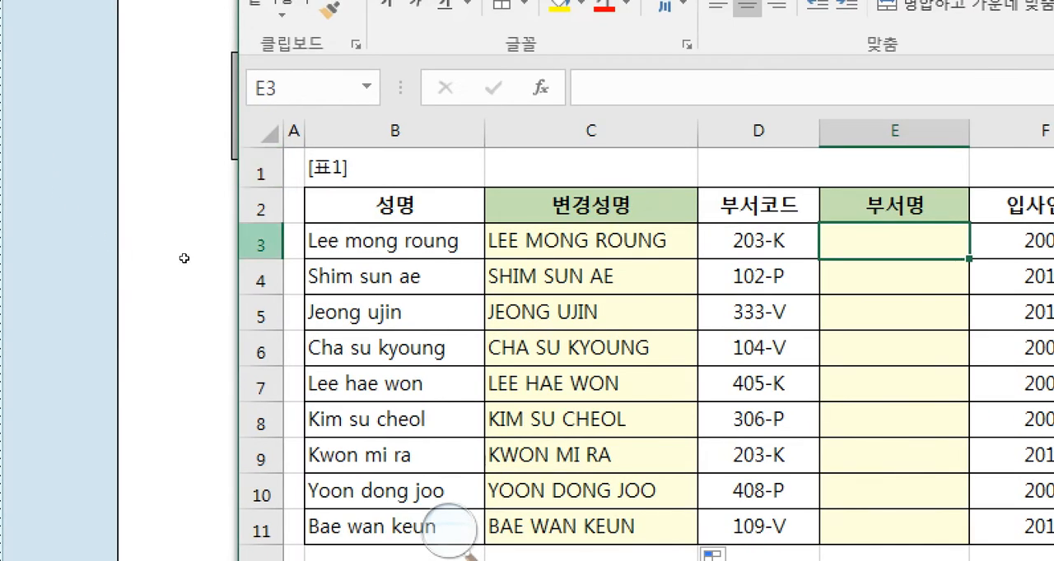
click(126, 286)
click(439, 422)
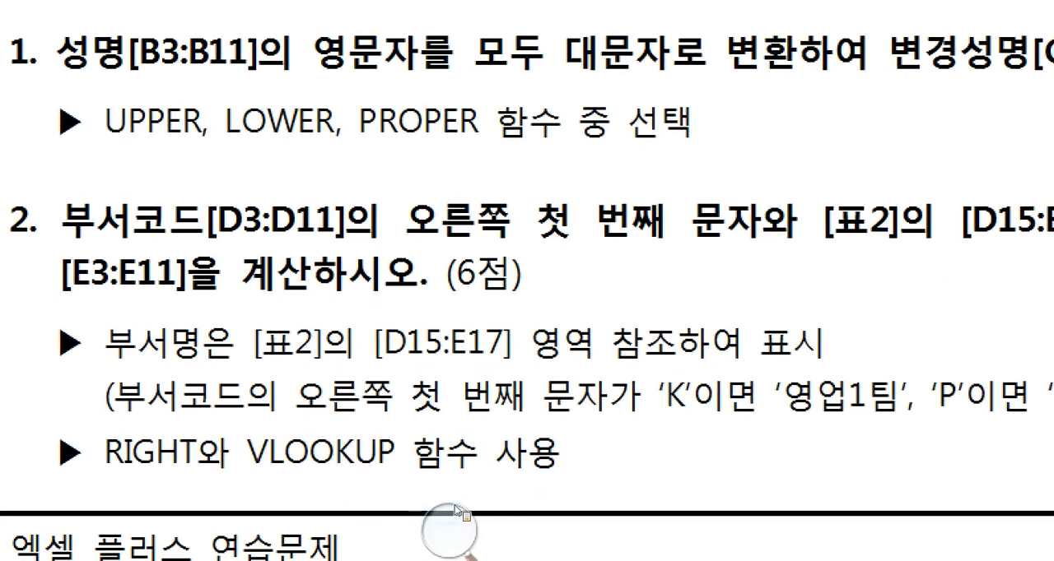
click(396, 350)
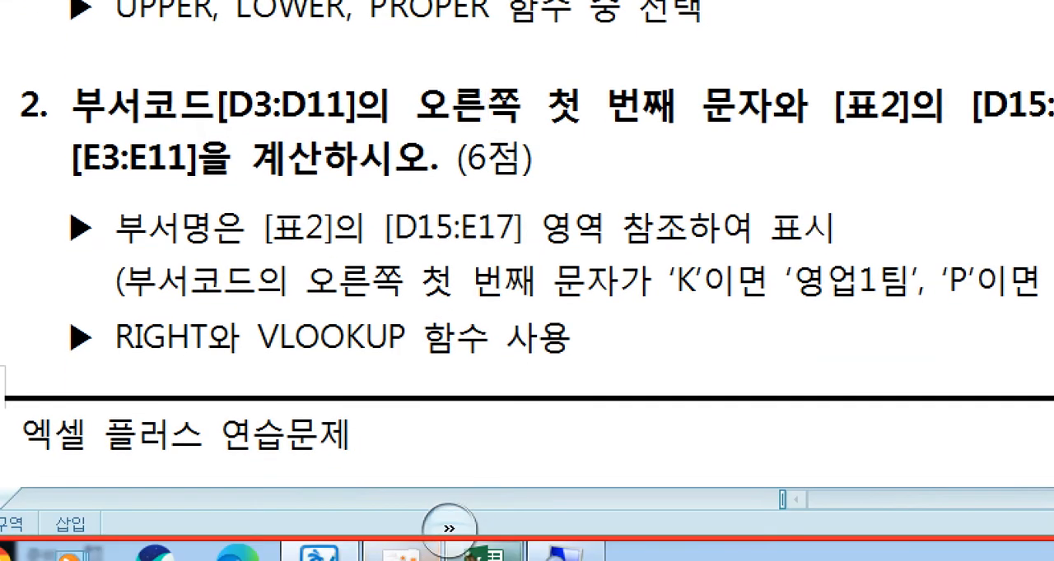
- Examine the 부서코드 cells from D3 in Excel, then return to question 2 in the exam document
click(484, 553)
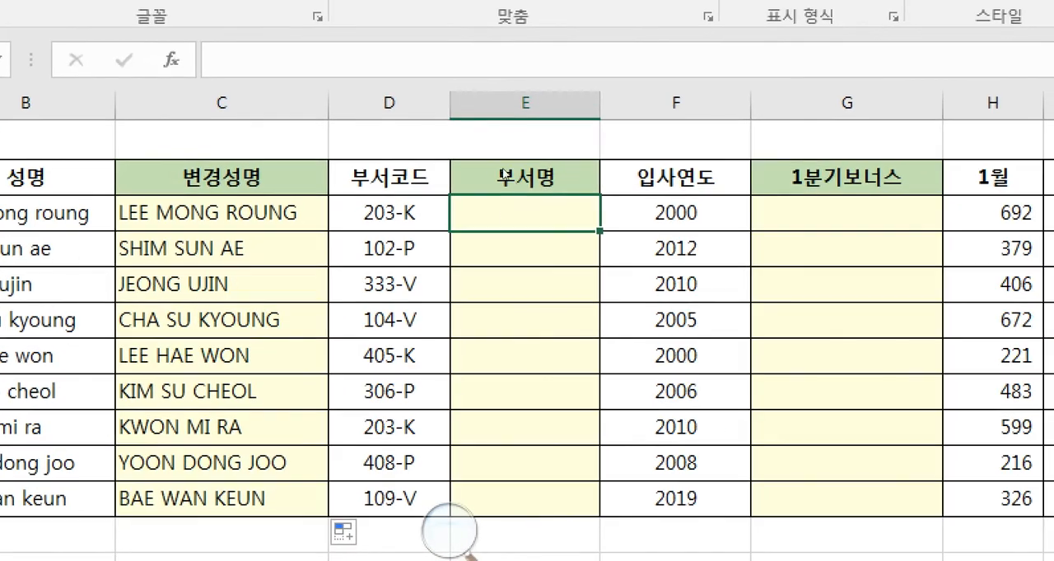
key(Left)
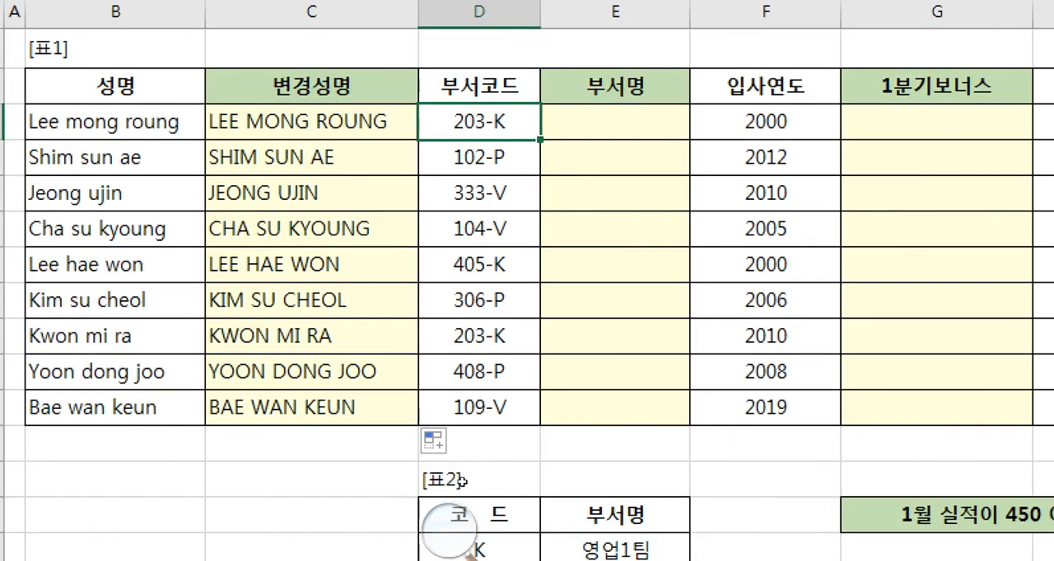
key(shift+Down)
key(shift+Down)
key(shift+Down)
key(shift+Down)
key(shift+Down)
key(shift+Down)
key(shift+Down)
key(shift+Down)
key(Up)
key(Down)
key(Right)
click(132, 353)
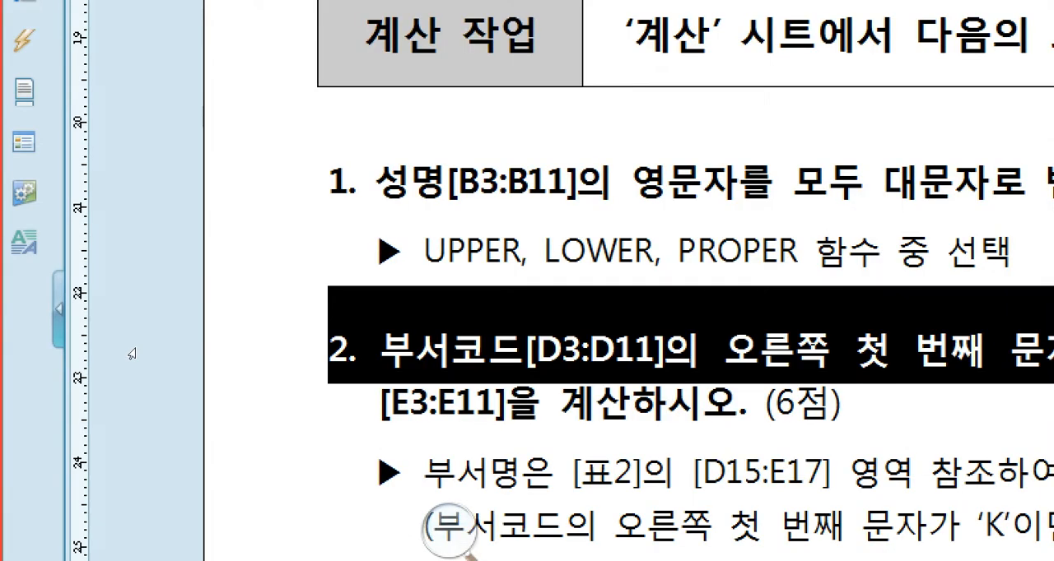
- Switch from the exam document to Excel and start a RIGHT formula in E3 with its function arguments open beside the data
click(425, 351)
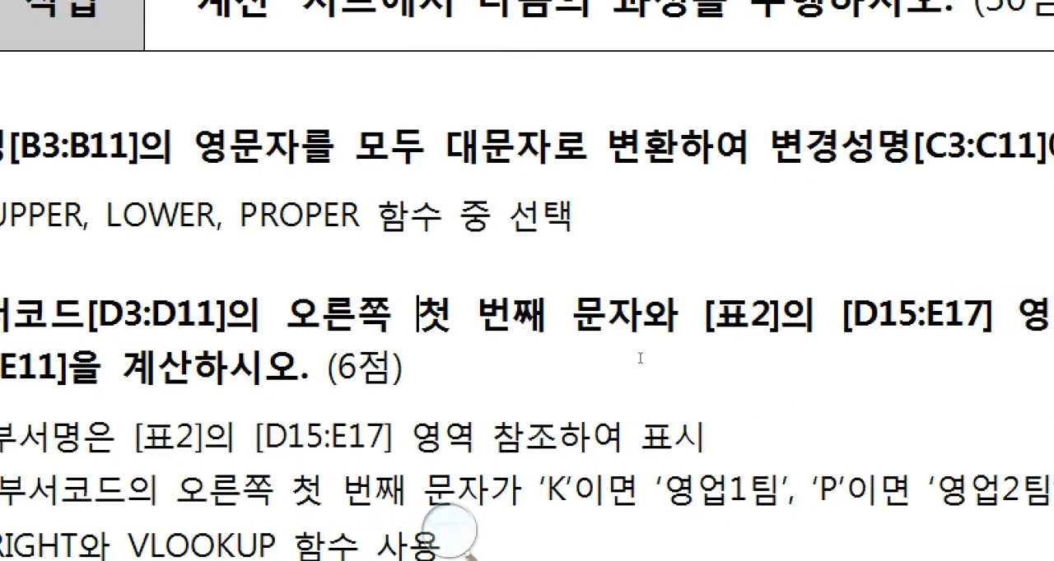
click(536, 355)
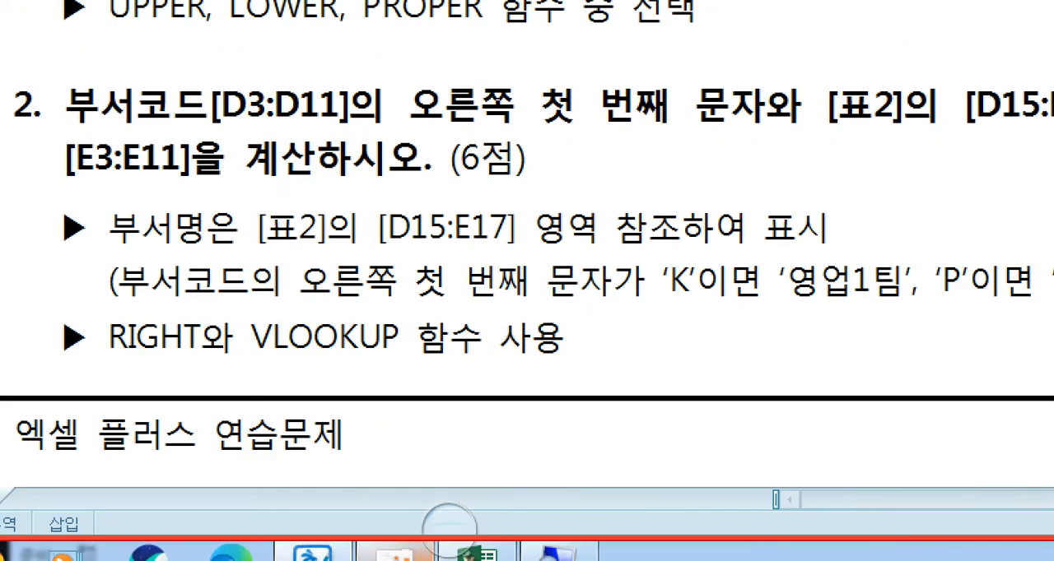
click(486, 553)
click(536, 185)
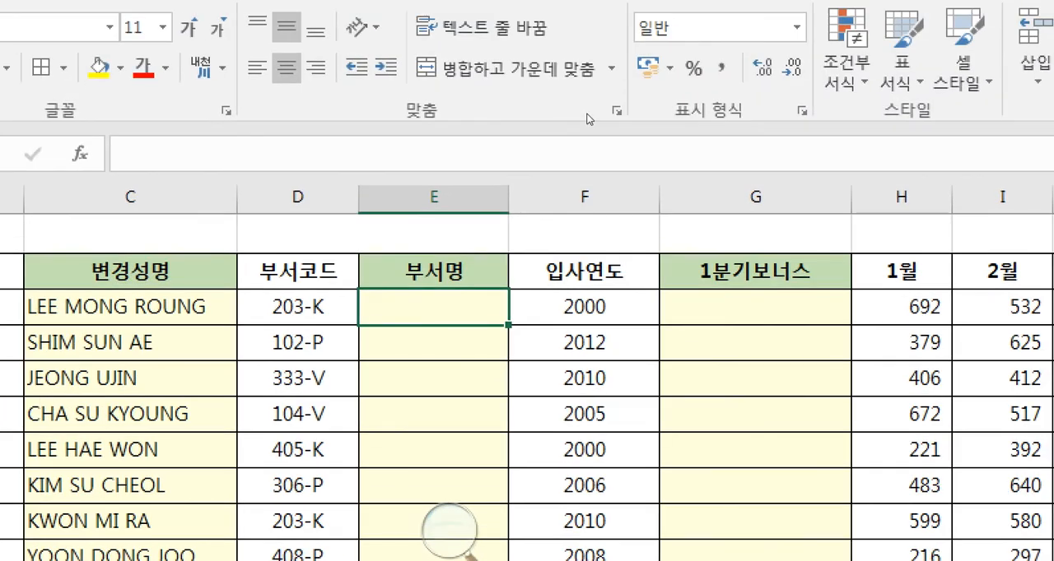
text(=)
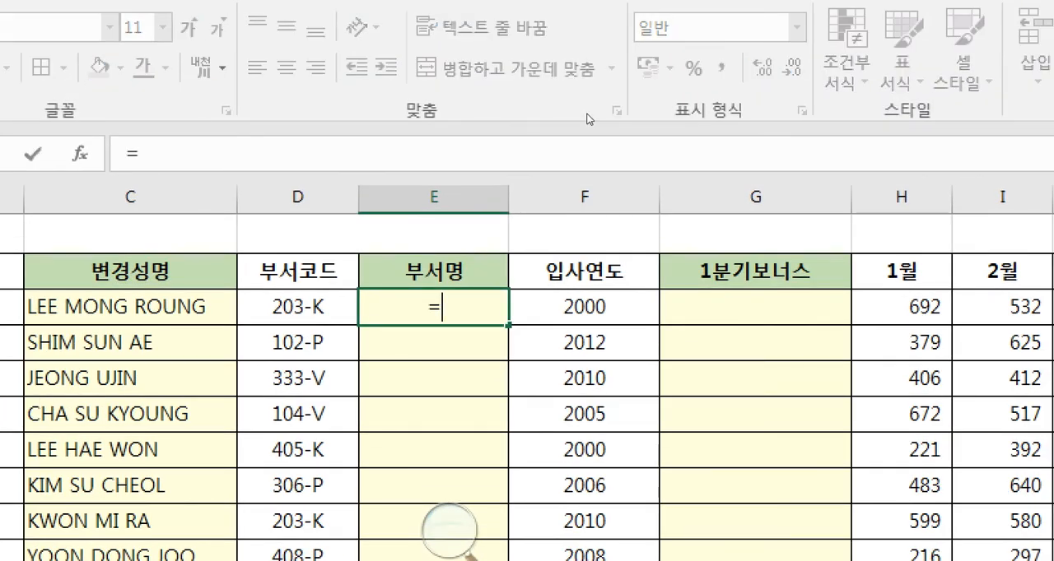
text(right)
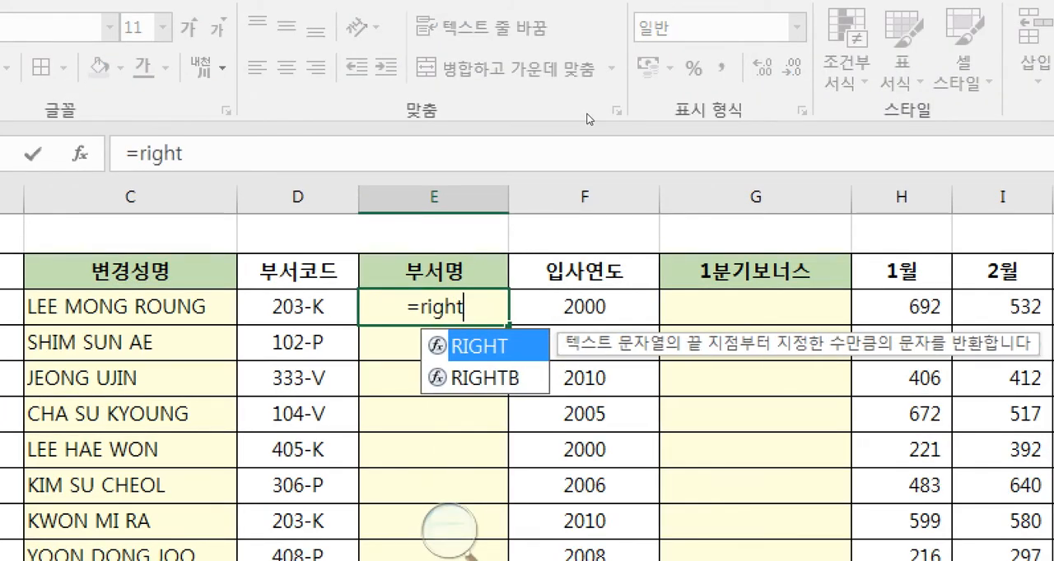
text(()
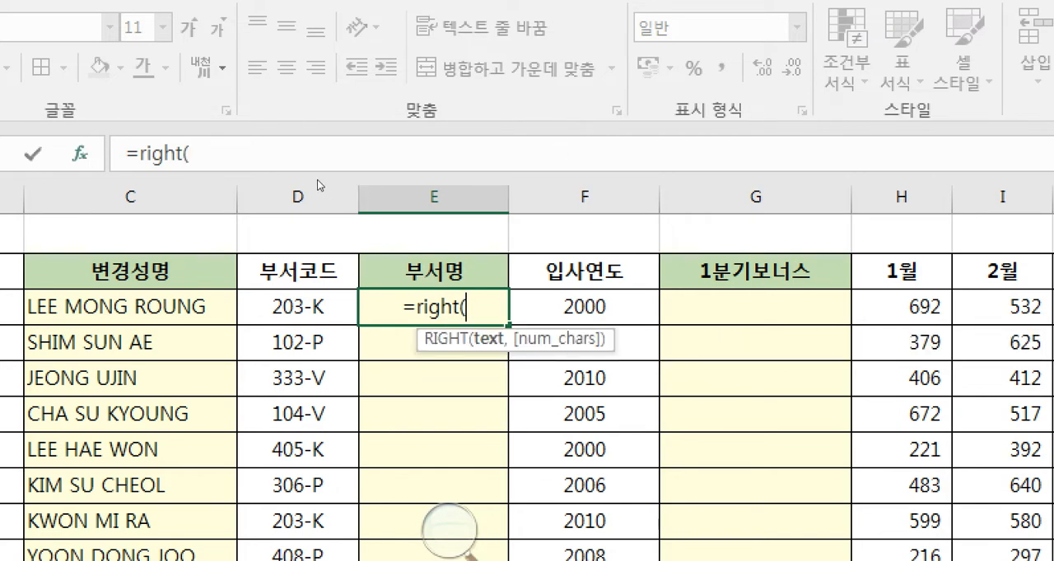
key(ctrl+a)
drag(170, 329, 721, 231)
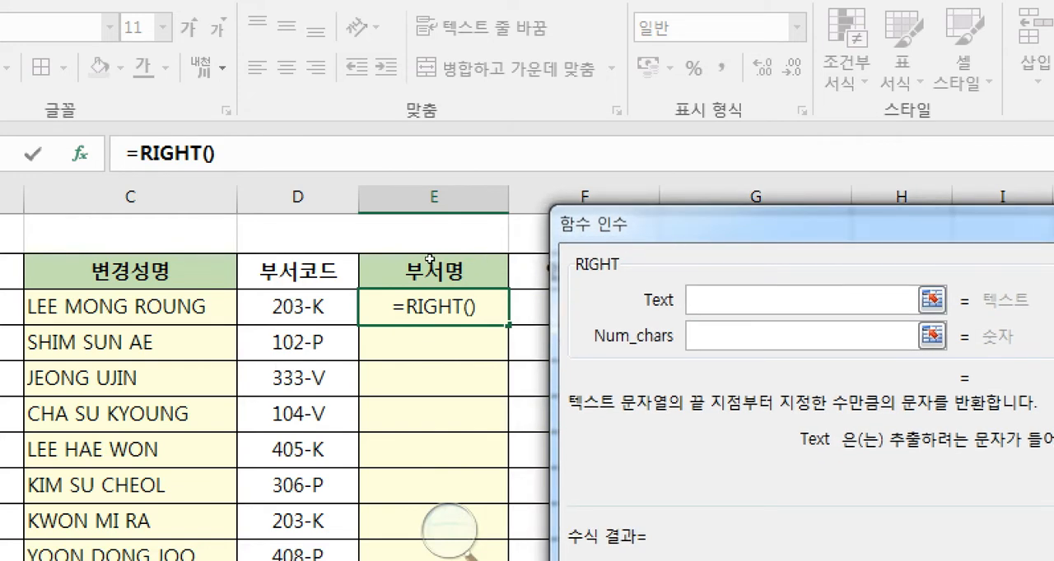
- Set RIGHT's Text argument to D3 and Num_chars to 1
key(Left)
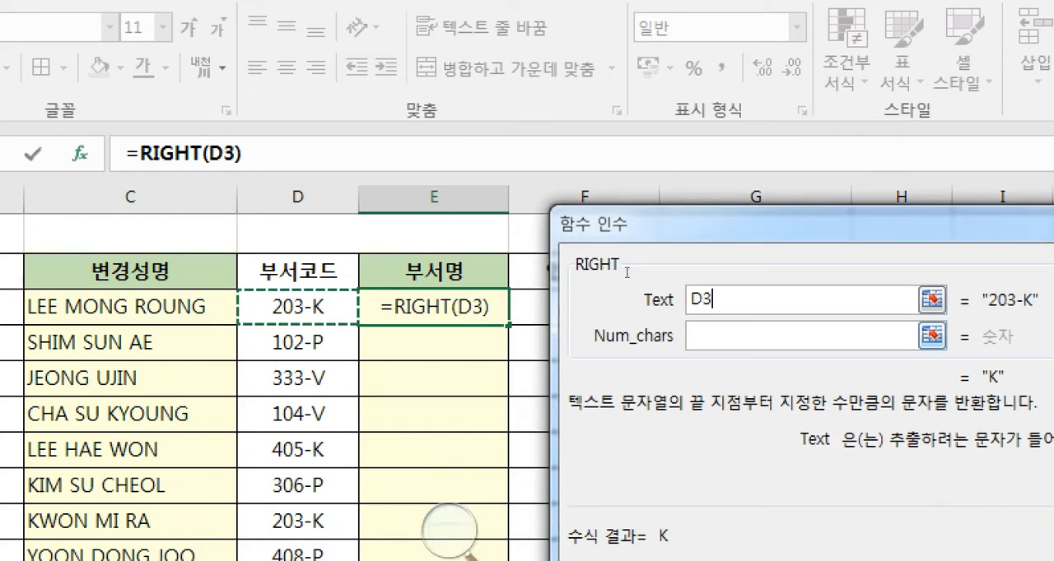
key(Tab)
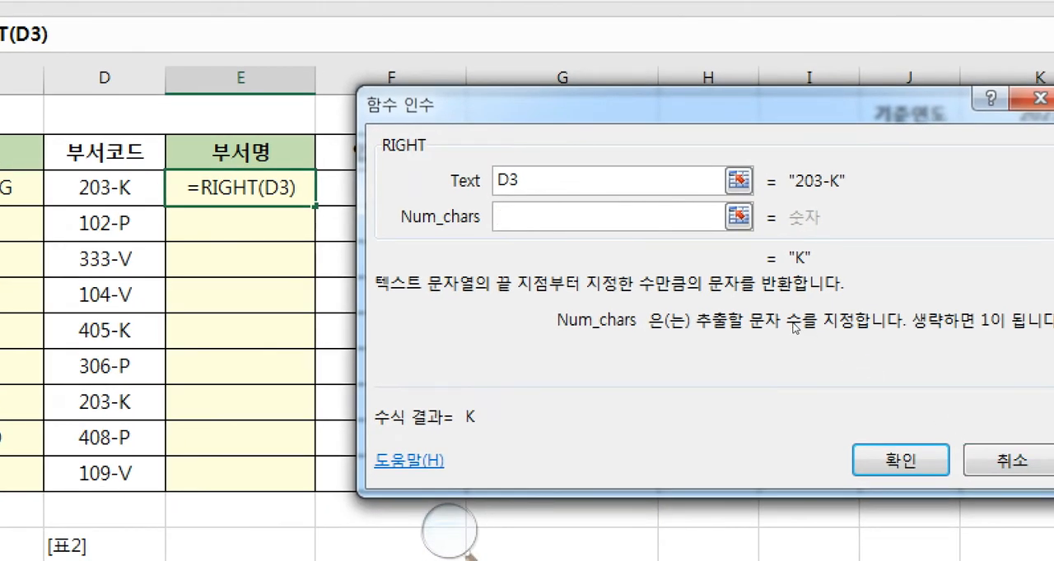
text(1)
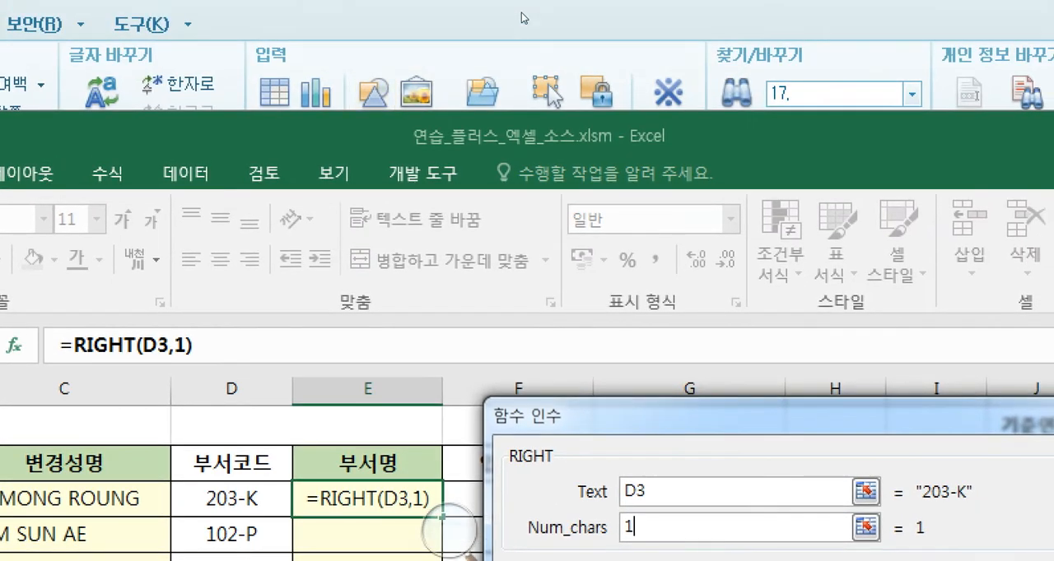
- Check question 2 in the exam document, then uncover and examine the [표2] code table in Excel
click(515, 17)
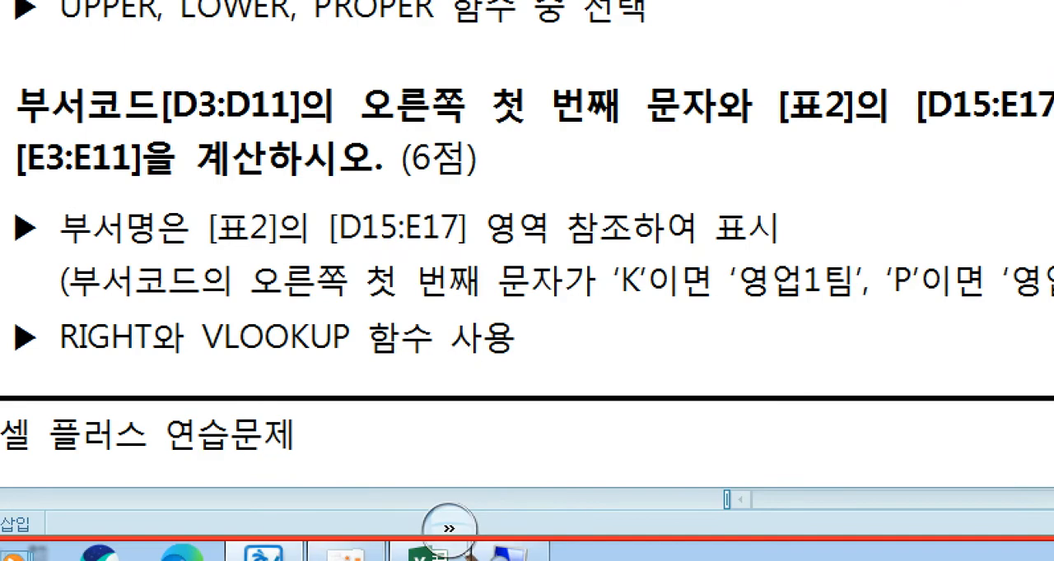
click(438, 557)
drag(811, 96, 603, 267)
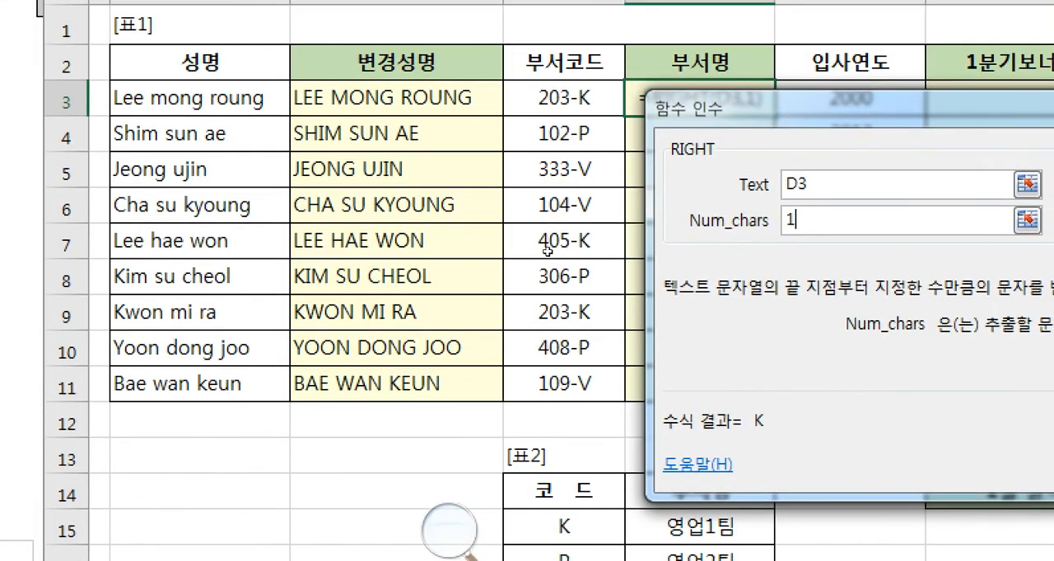
drag(547, 271, 550, 247)
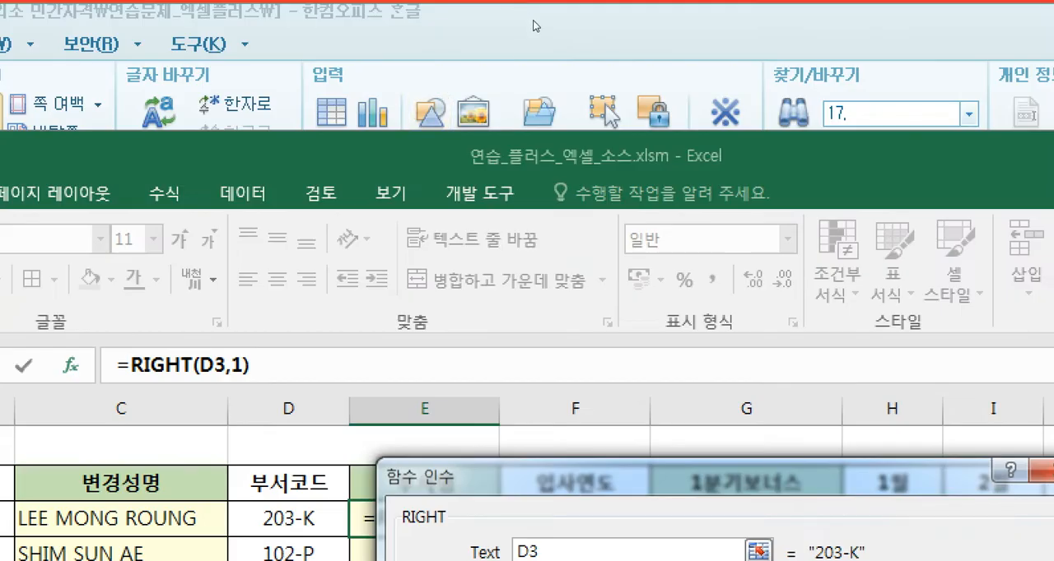
- Return to the exam document and read question 2's [표2] reference range, code-to-department rules and required functions
click(535, 23)
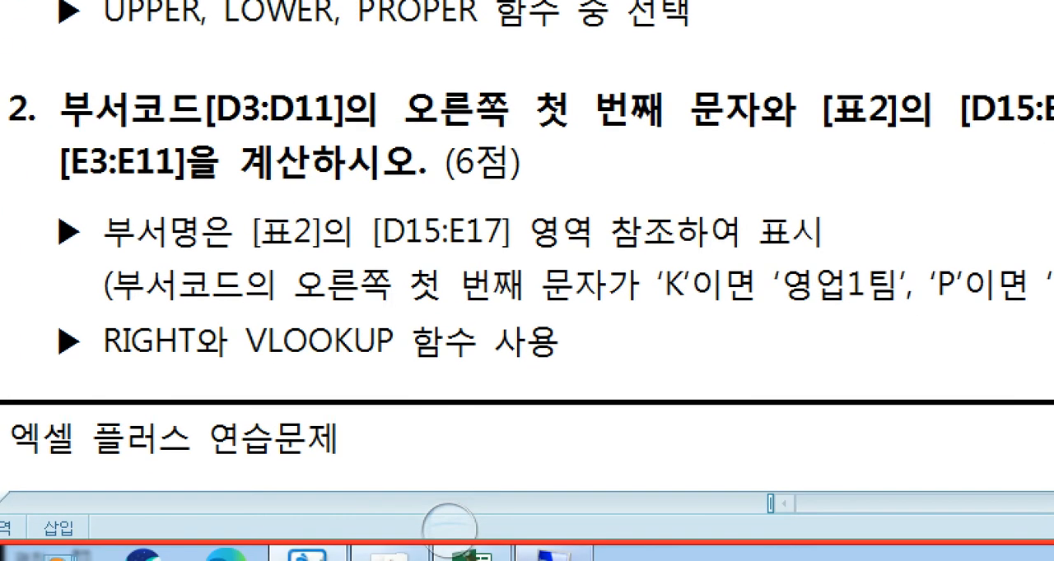
click(449, 531)
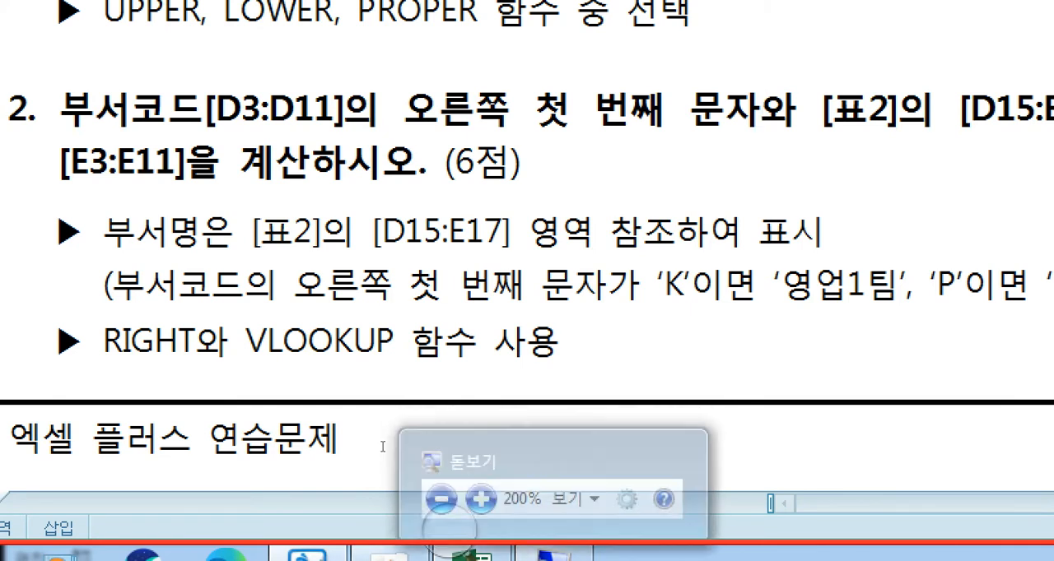
drag(223, 412, 548, 418)
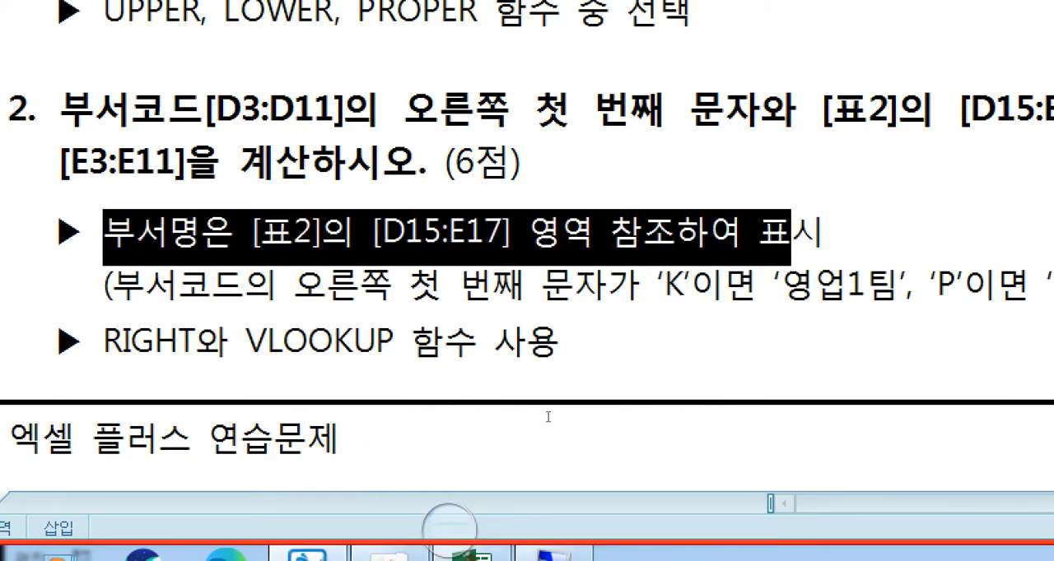
click(548, 417)
drag(234, 437, 524, 440)
drag(525, 439, 447, 442)
click(447, 443)
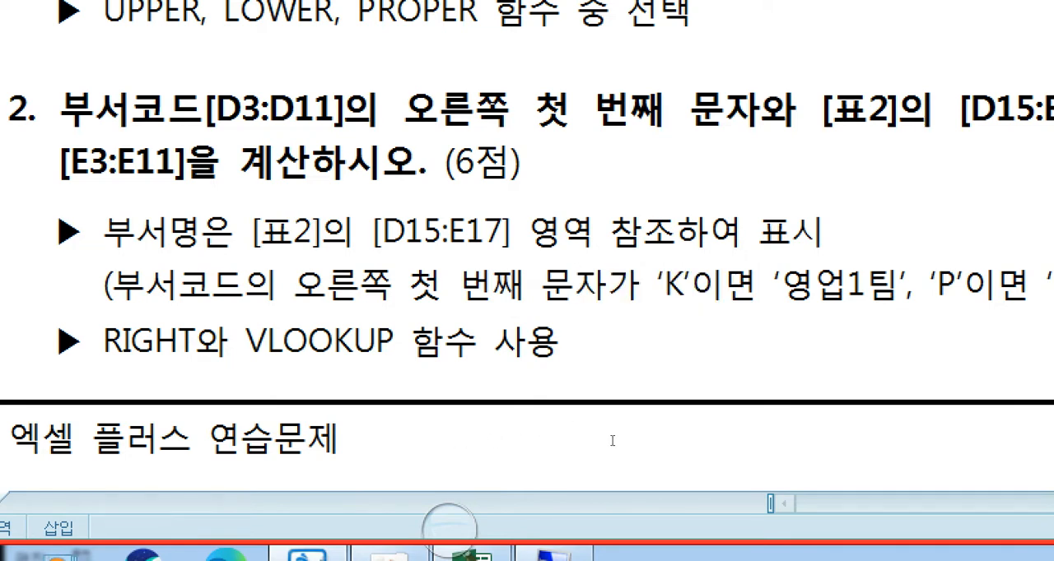
drag(611, 440, 305, 443)
click(305, 442)
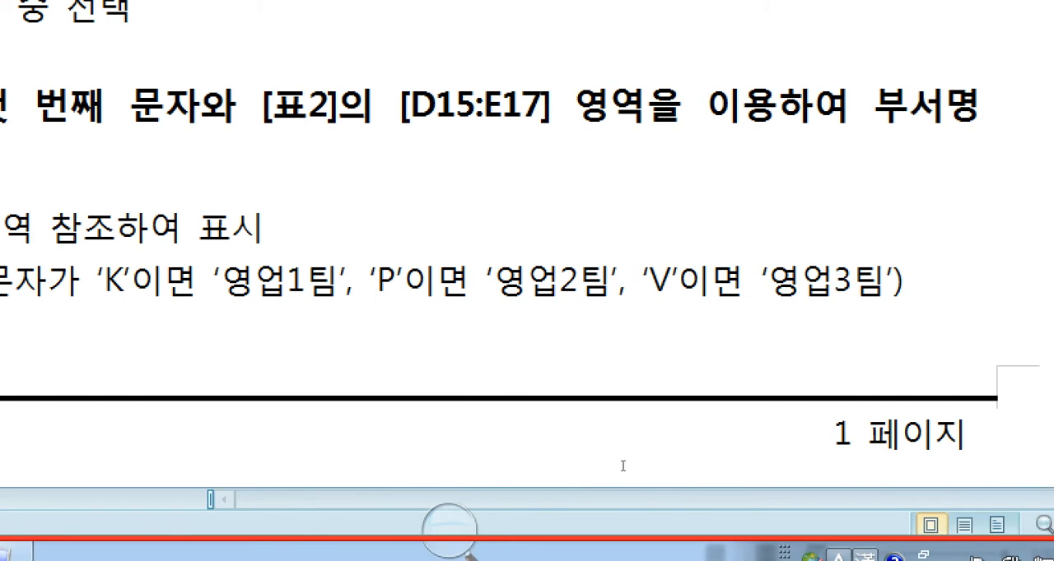
drag(628, 440, 856, 436)
click(748, 437)
click(861, 437)
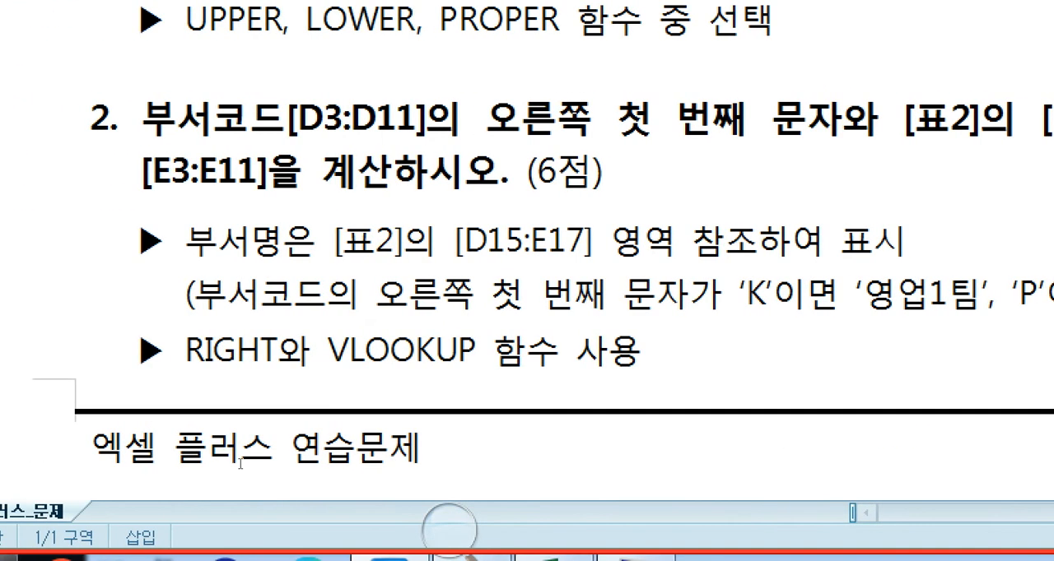
drag(291, 465, 445, 465)
click(450, 465)
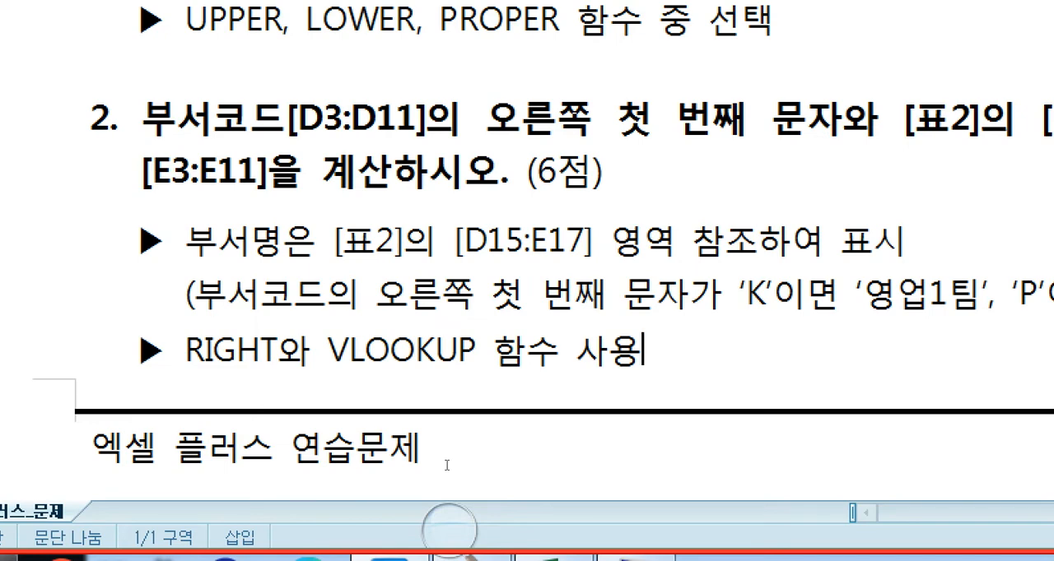
- Switch to Excel, nest E3's RIGHT formula as VLOOKUP's lookup value, and move VLOOKUP's function arguments clear of the [표2] table
click(553, 558)
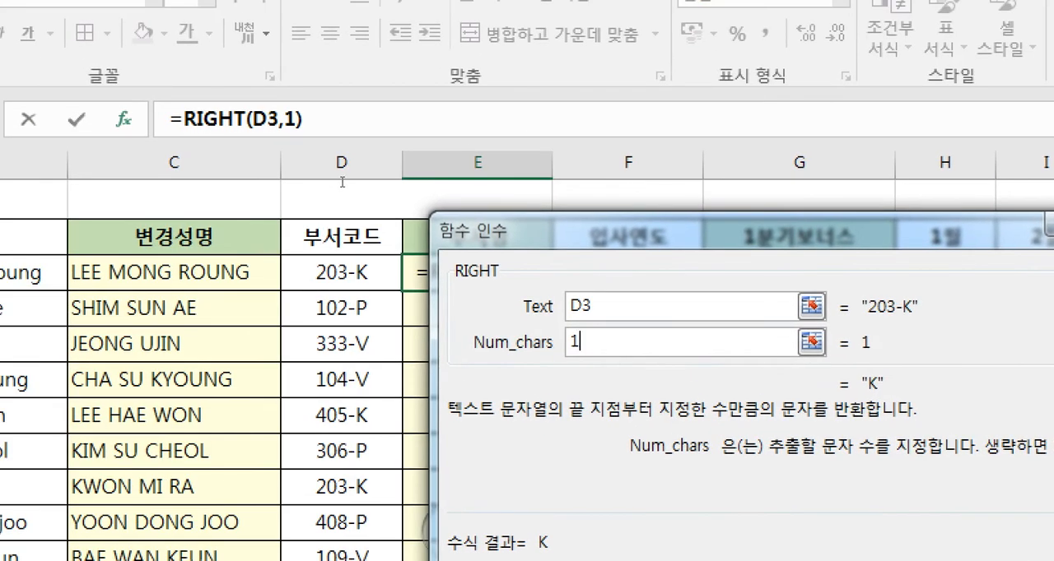
click(184, 119)
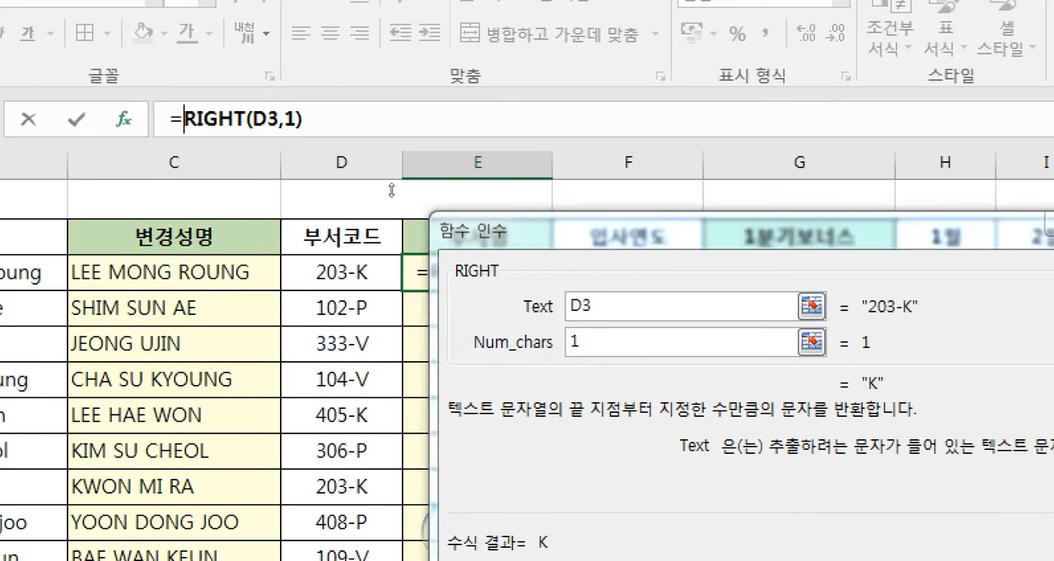
text(vlook)
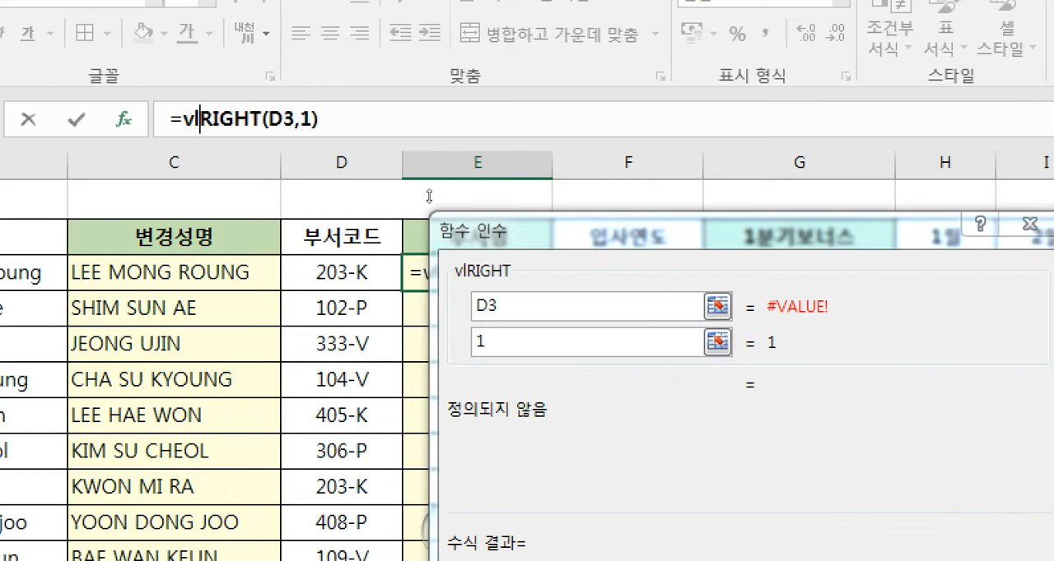
text(up)
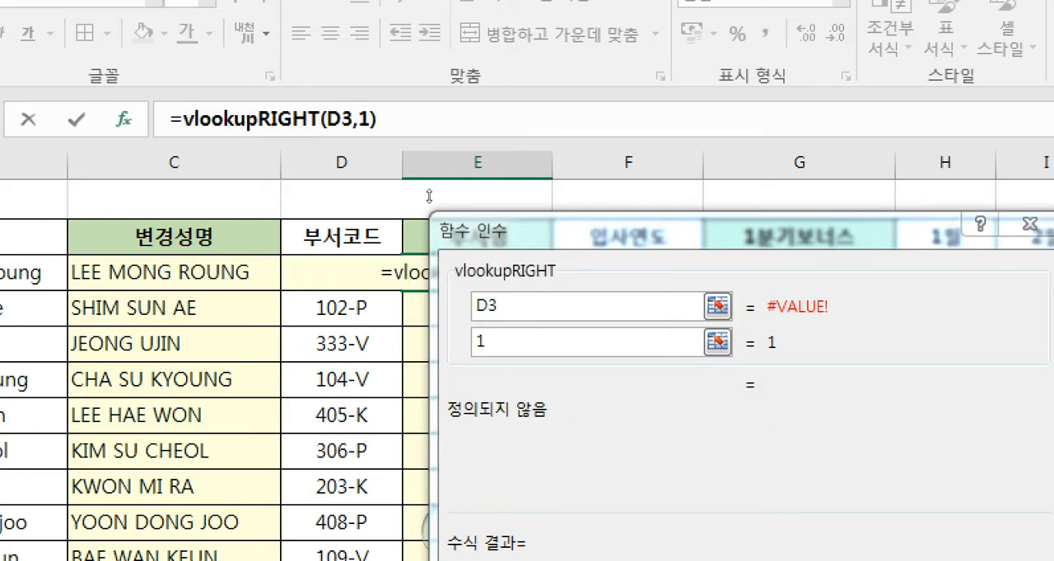
text(()
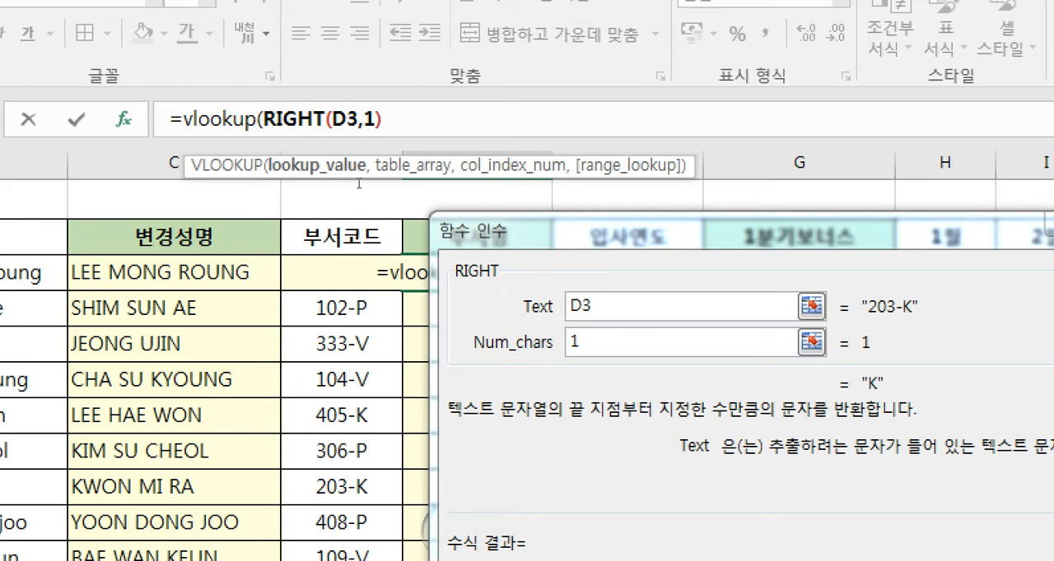
click(224, 120)
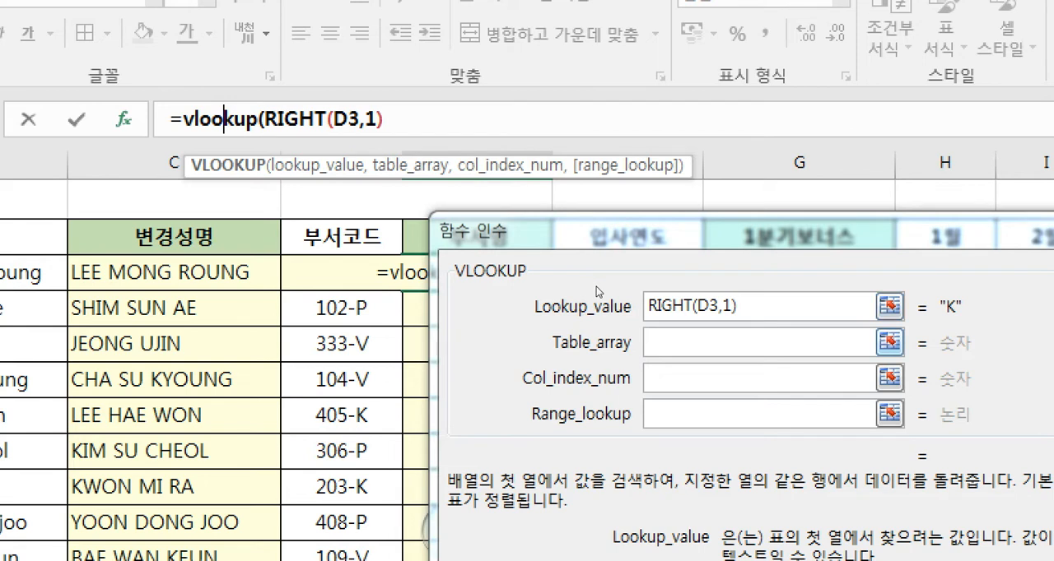
click(658, 276)
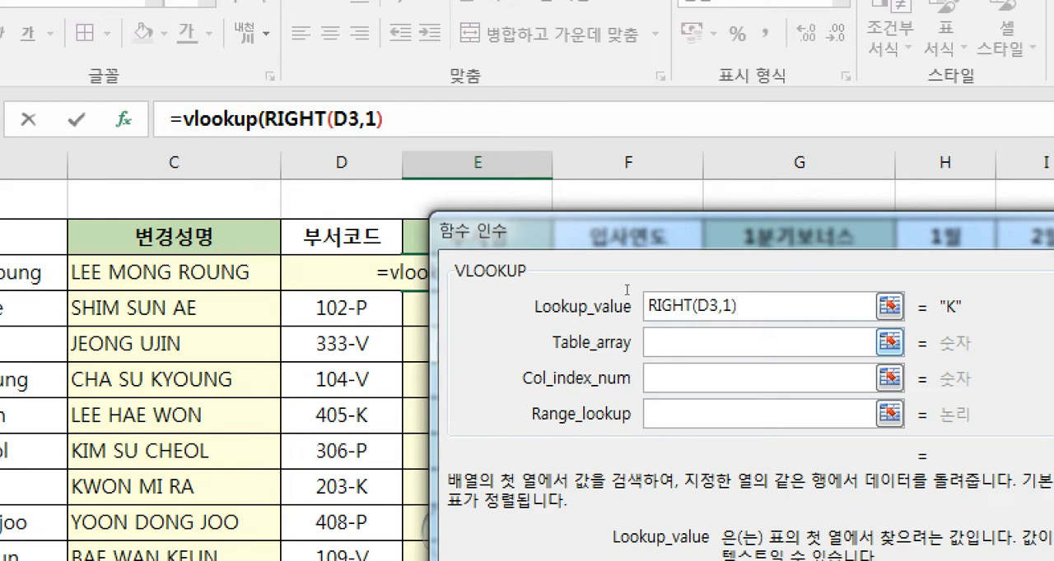
key(Tab)
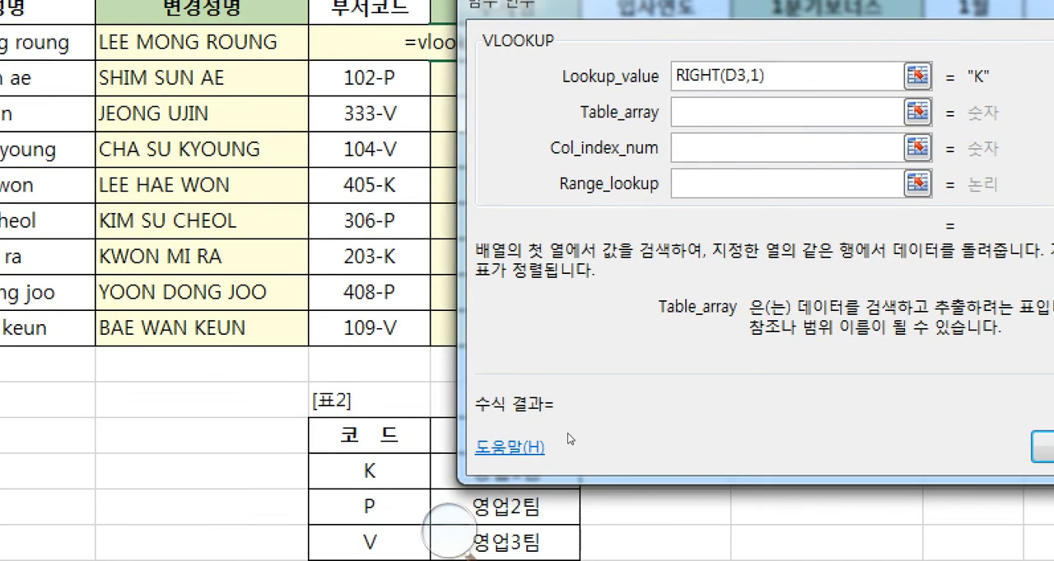
drag(568, 434, 650, 490)
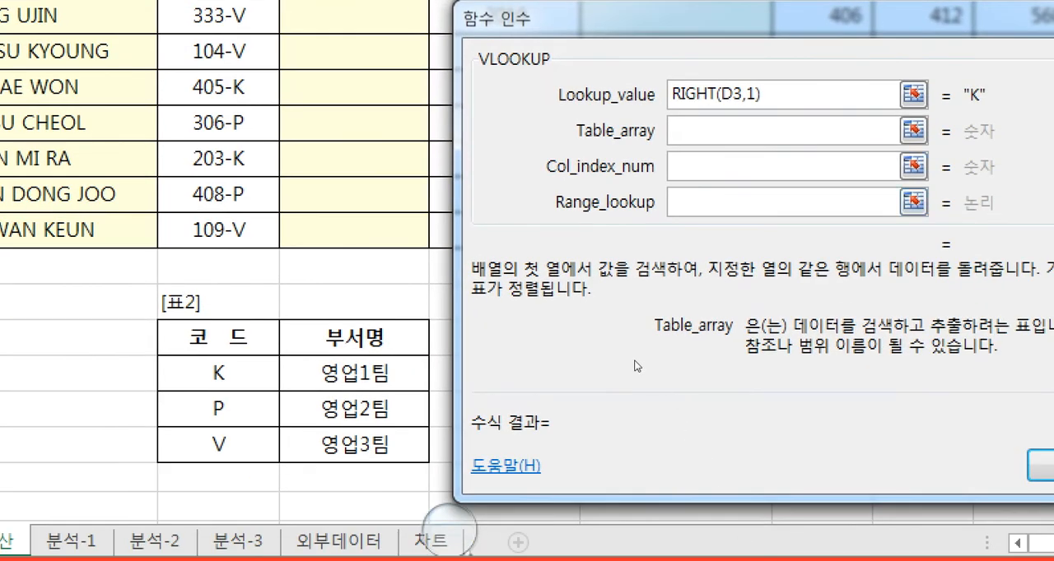
text(표ㅓㅁㅇ)
key(BackSpace)
key(BackSpace)
key(BackSpace)
text(범ㅇ)
key(BackSpace)
key(BackSpace)
key(BackSpace)
key(BackSpace)
key(BackSpace)
- Set VLOOKUP's Table_array to the [표2] range D15:E17 as the absolute reference $D$15:$E$17
drag(219, 374, 502, 508)
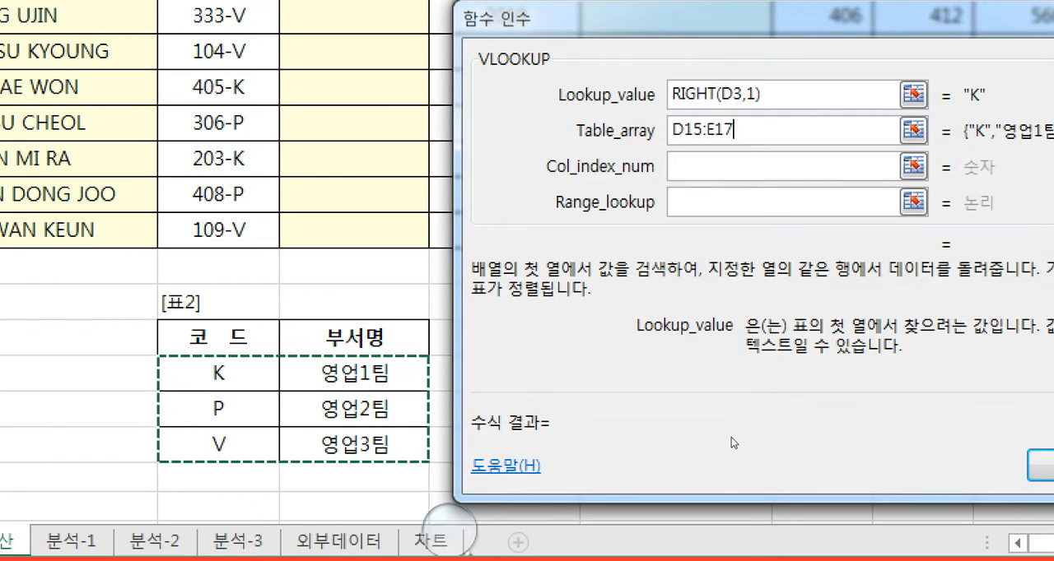
key(F4)
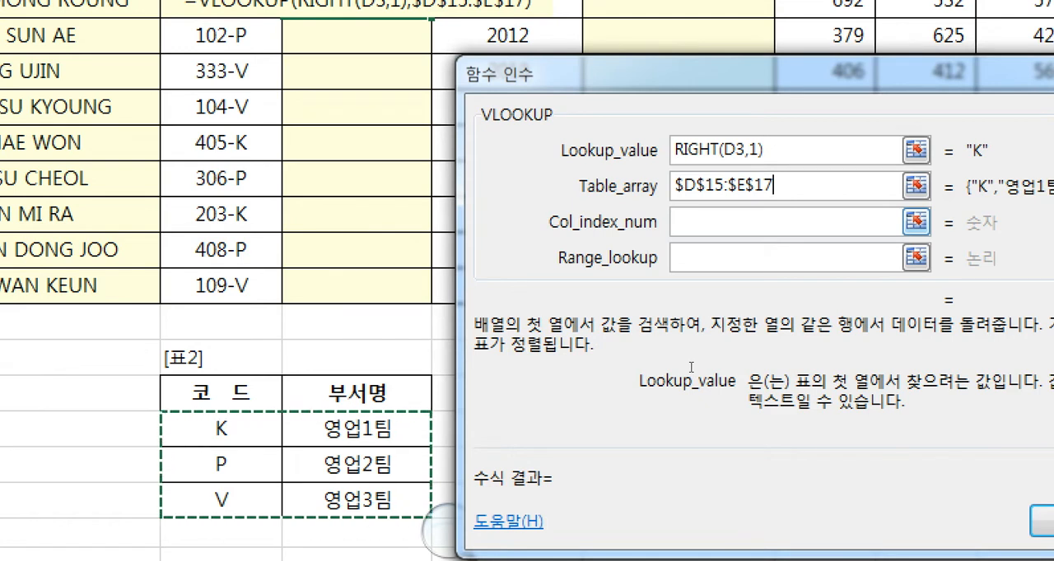
key(Tab)
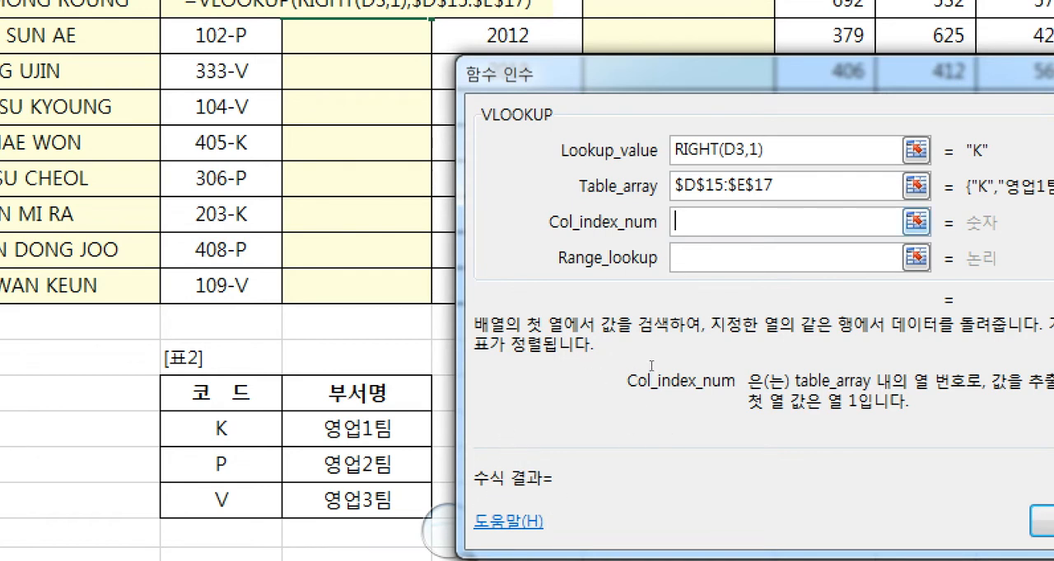
text(열번)
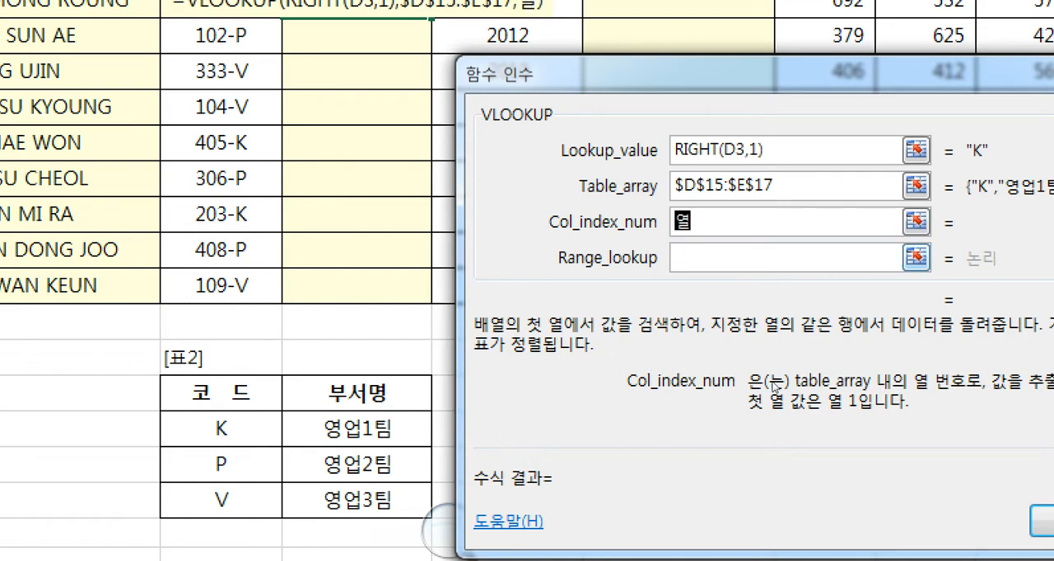
key(BackSpace)
key(BackSpace)
key(BackSpace)
key(BackSpace)
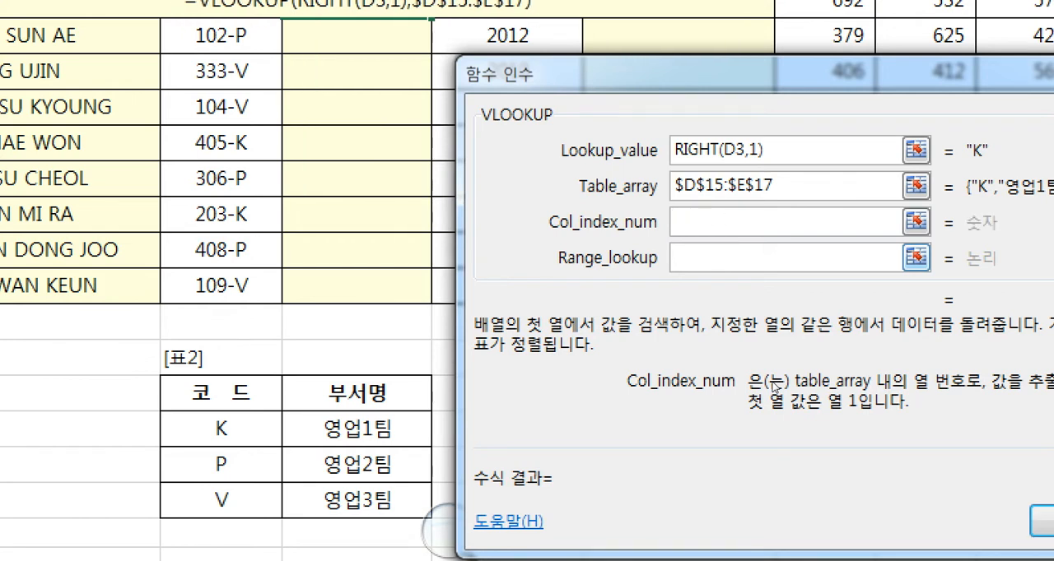
- Set VLOOKUP's Col_index_num to 2 and go to the Range_lookup argument
text(2)
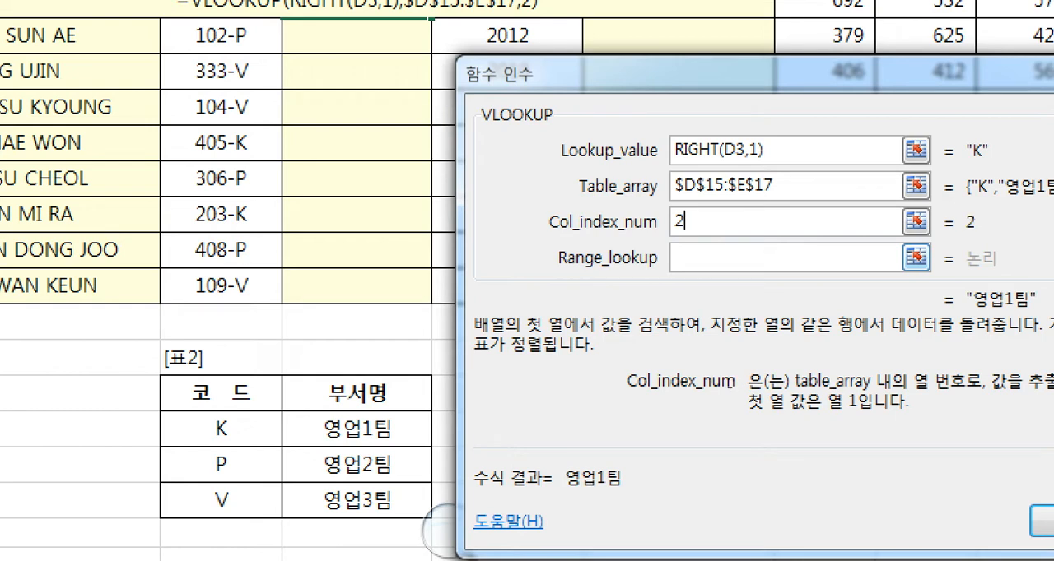
key(Tab)
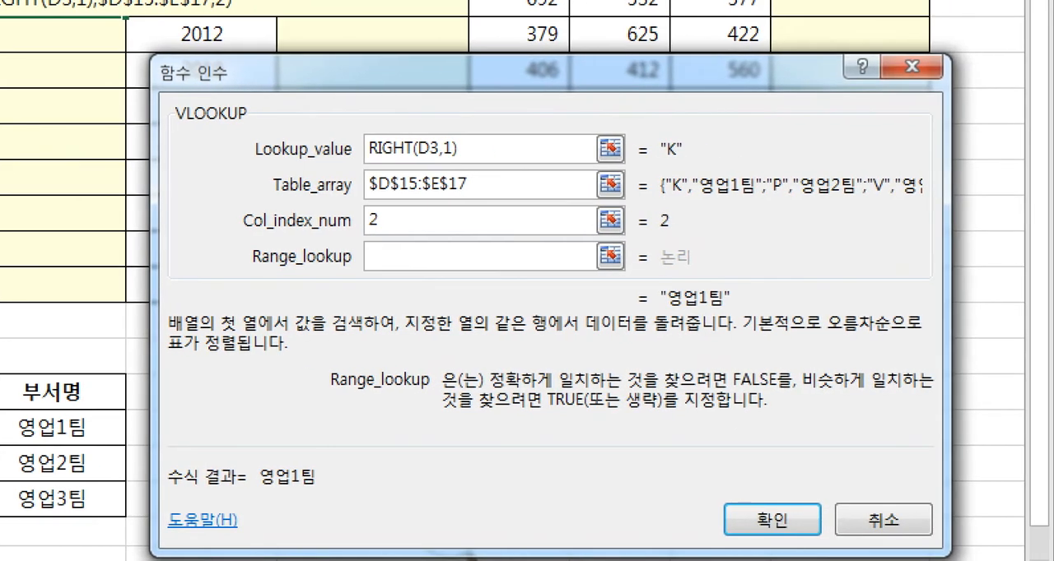
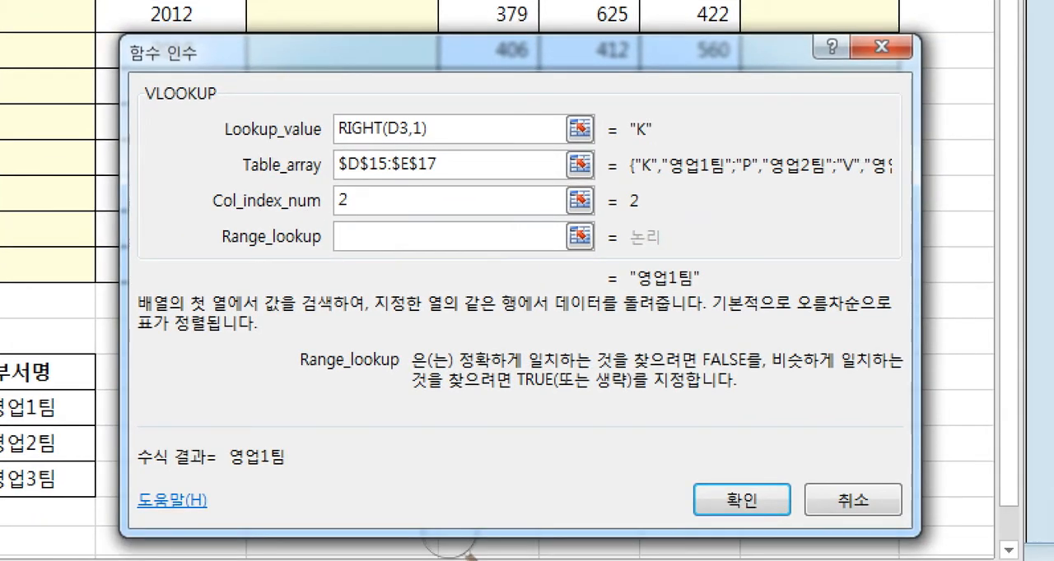
- Set VLOOKUP's Range_lookup to 0, enter the formula in E3 and copy it down the 부서명 column to E11
text(0)
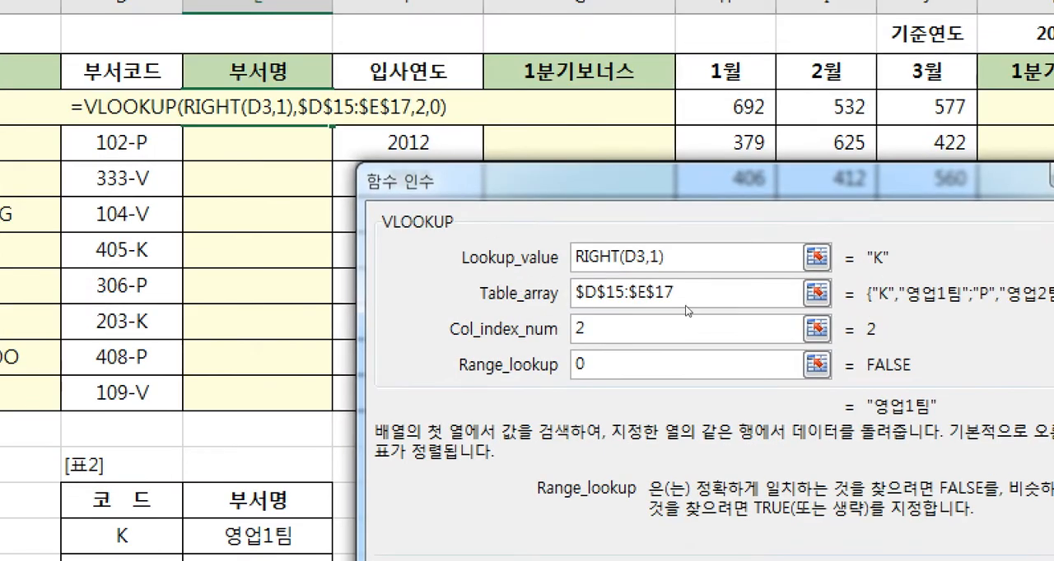
drag(685, 305, 615, 235)
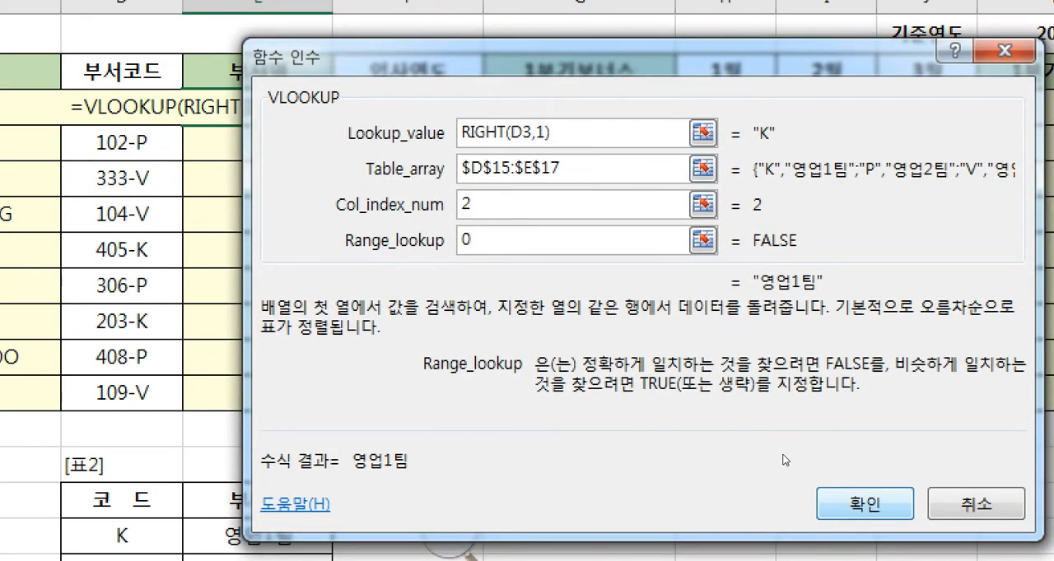
key(Return)
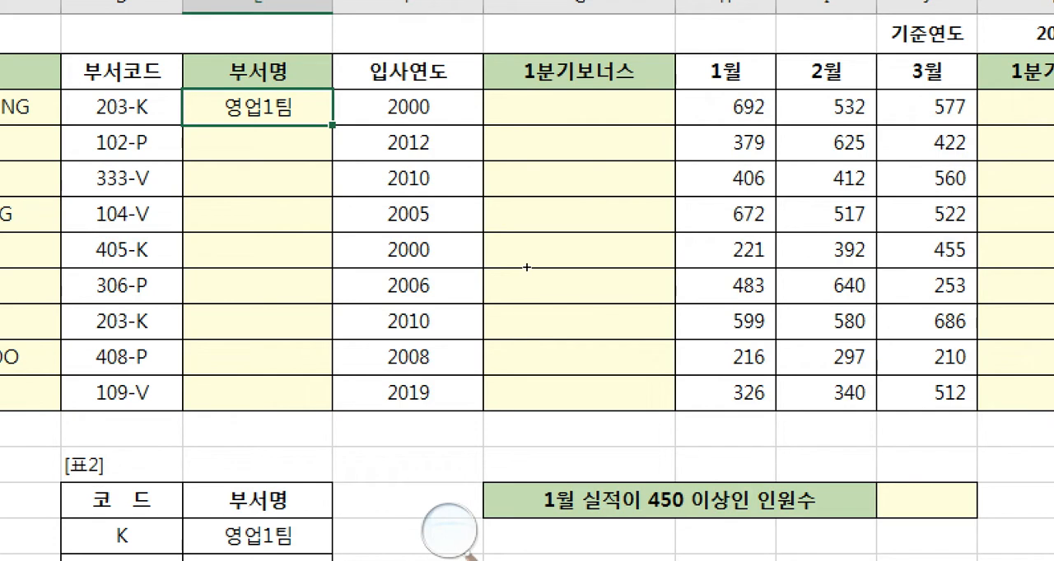
drag(527, 266, 522, 405)
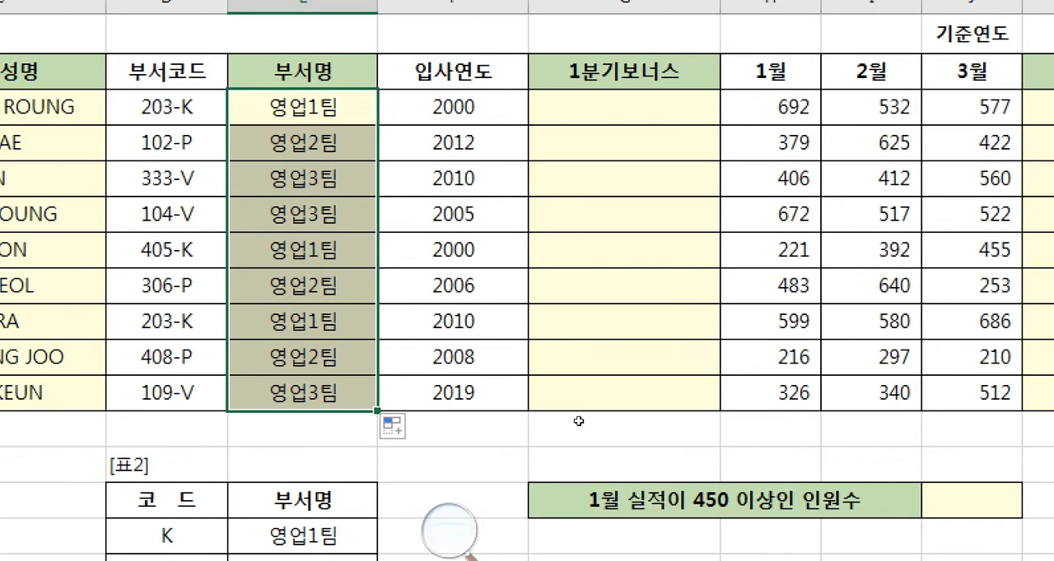
key(Right)
key(Right)
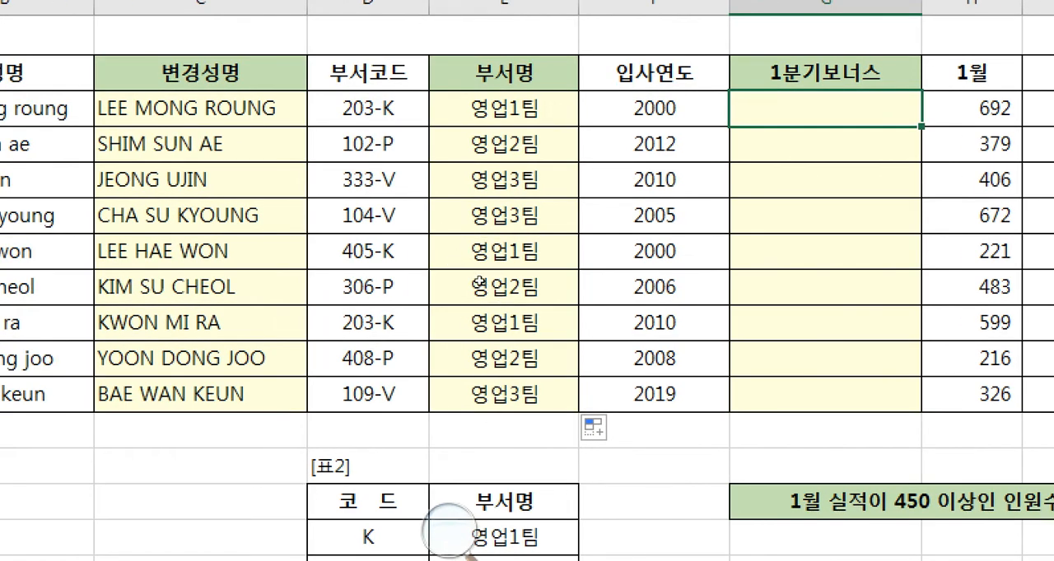
key(Left)
key(Left)
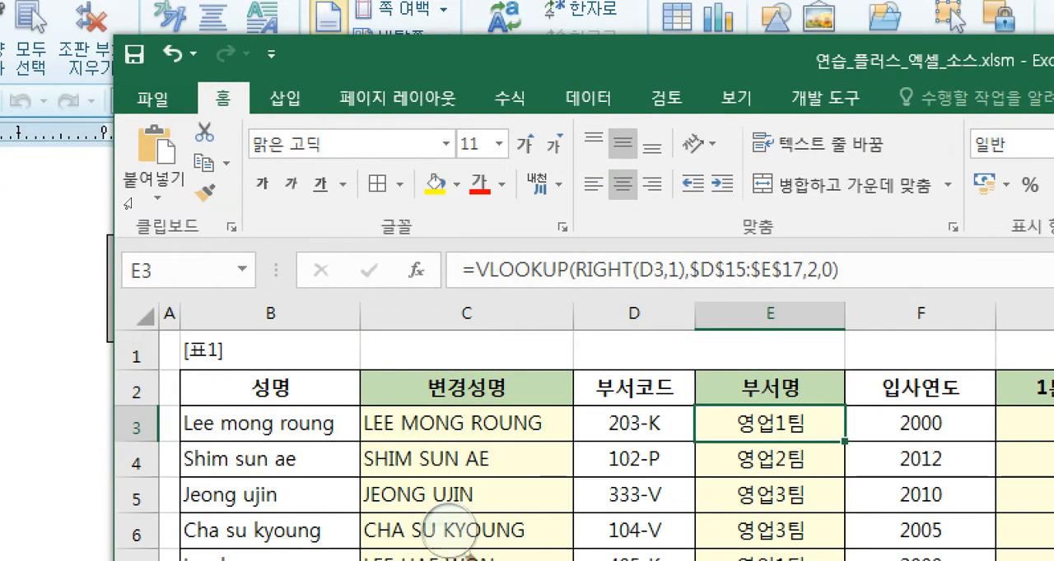
- Switch to the exam document and read question 3's formula for 1분기보너스 from 기준연도 and 입사연도
click(96, 205)
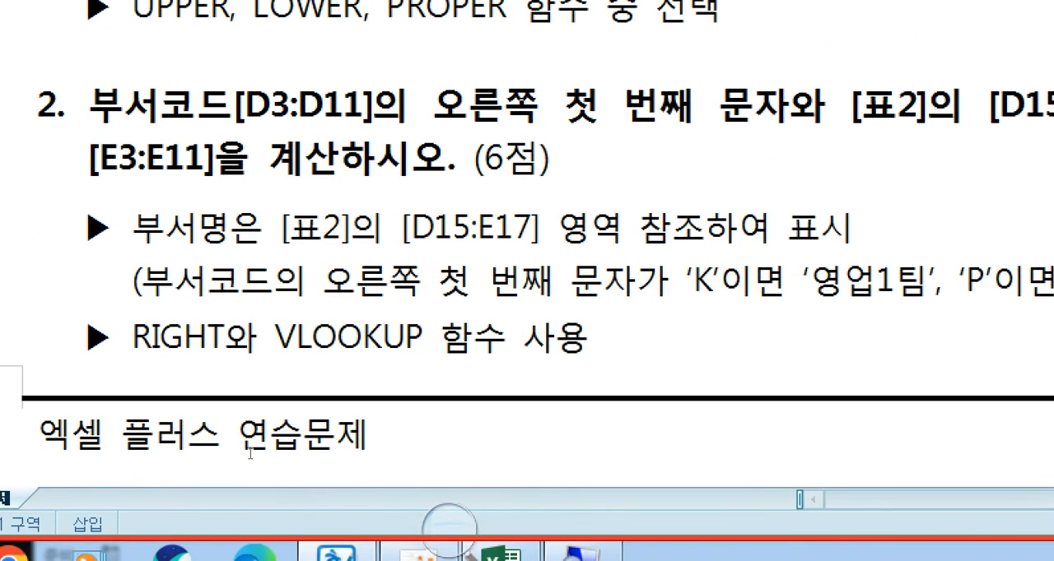
scroll(250, 453, down, 5)
key(Home)
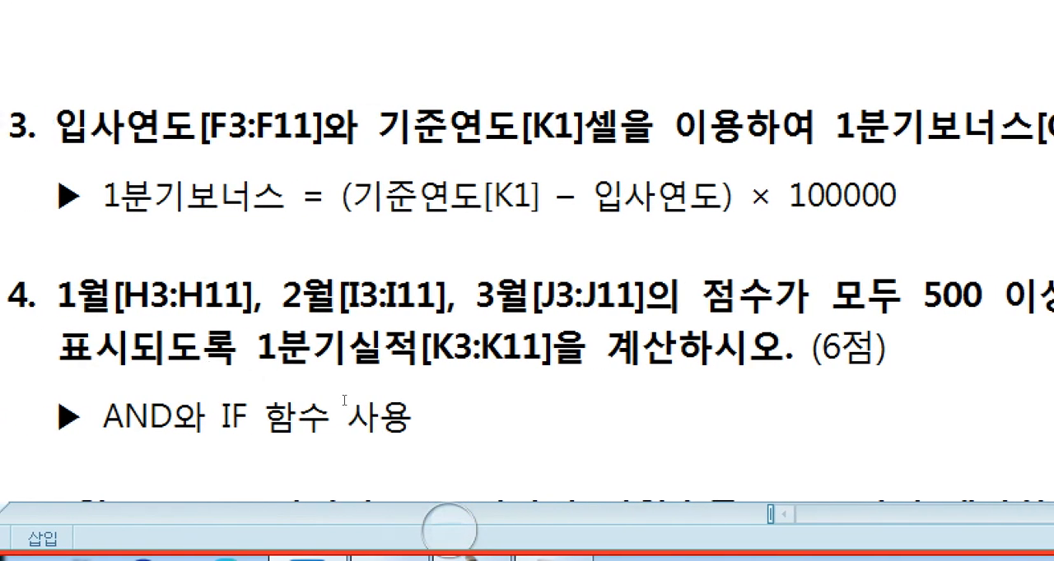
drag(601, 382, 262, 388)
click(262, 392)
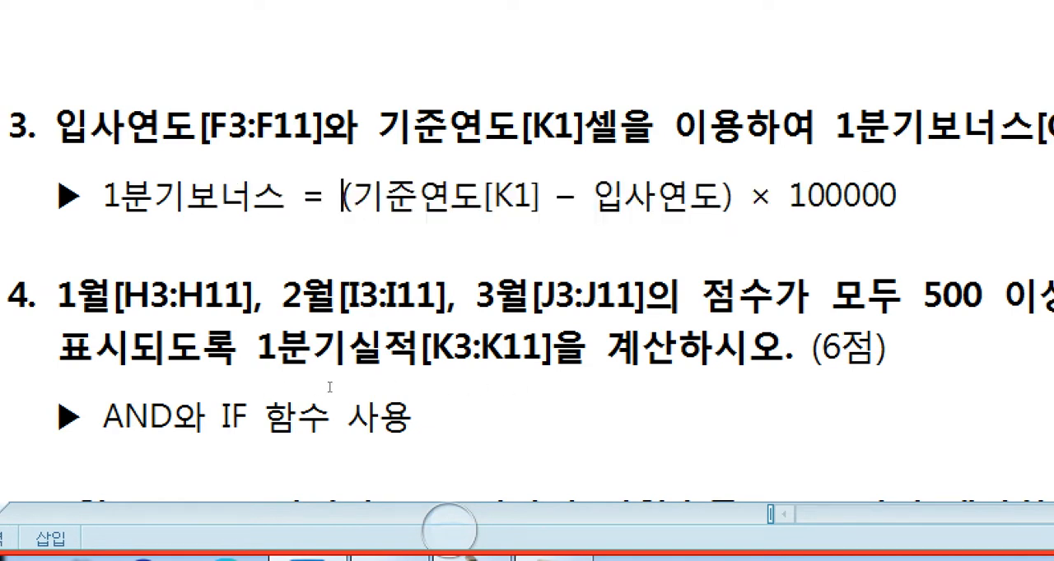
- Switch to Excel and start a formula in G3, the first 1분기보너스 cell
click(479, 559)
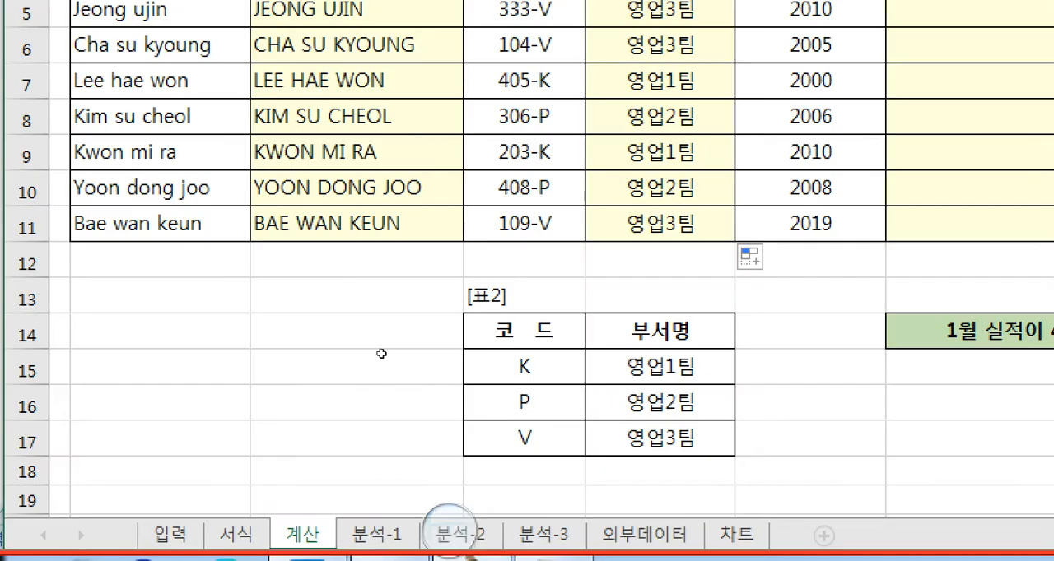
key(Right)
key(Right)
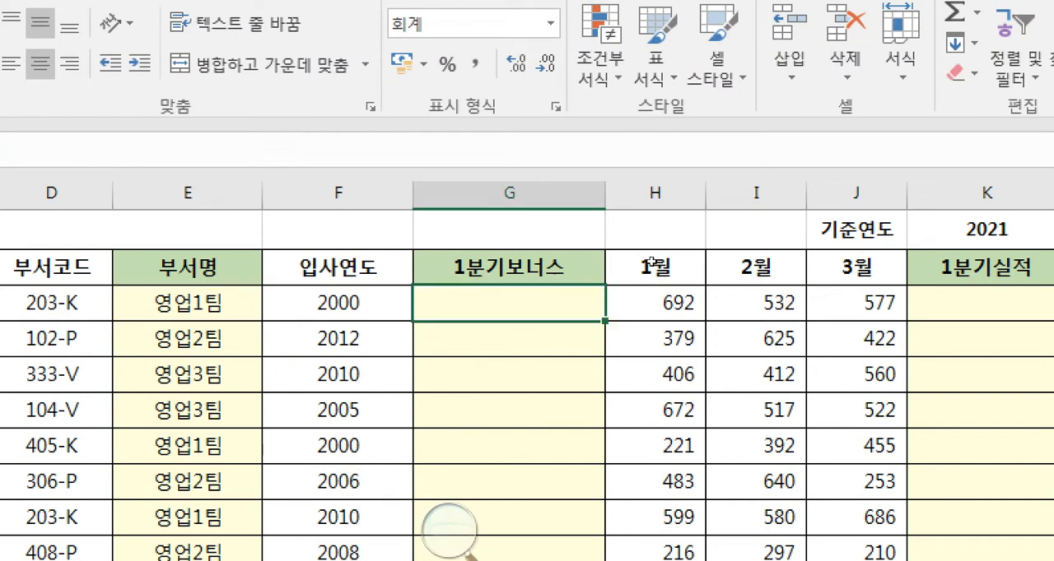
text(=)
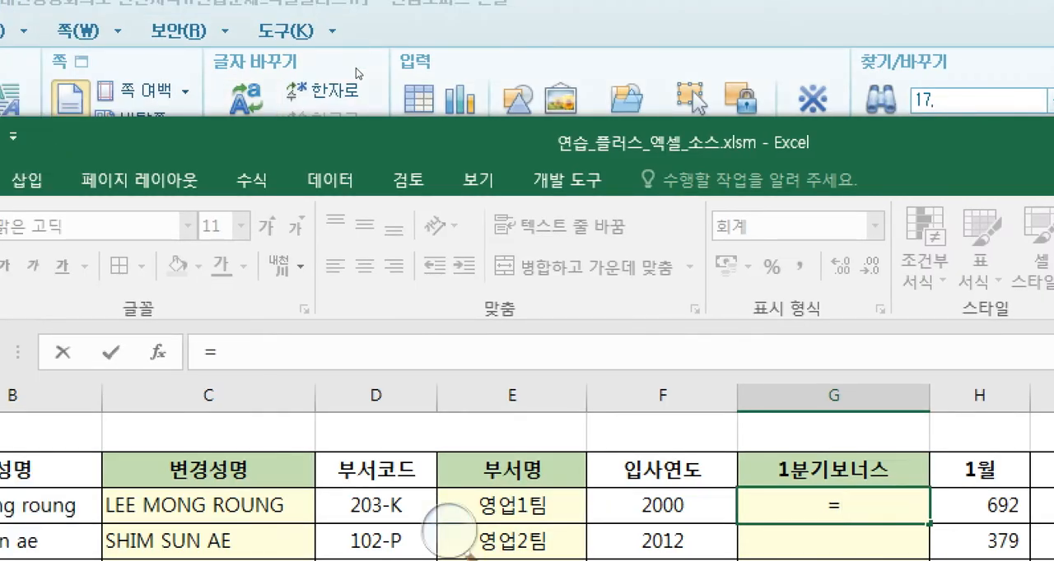
- Recheck question 3's 1분기보너스 expression in the exam document and return to the open formula in Excel
drag(356, 74, 562, 108)
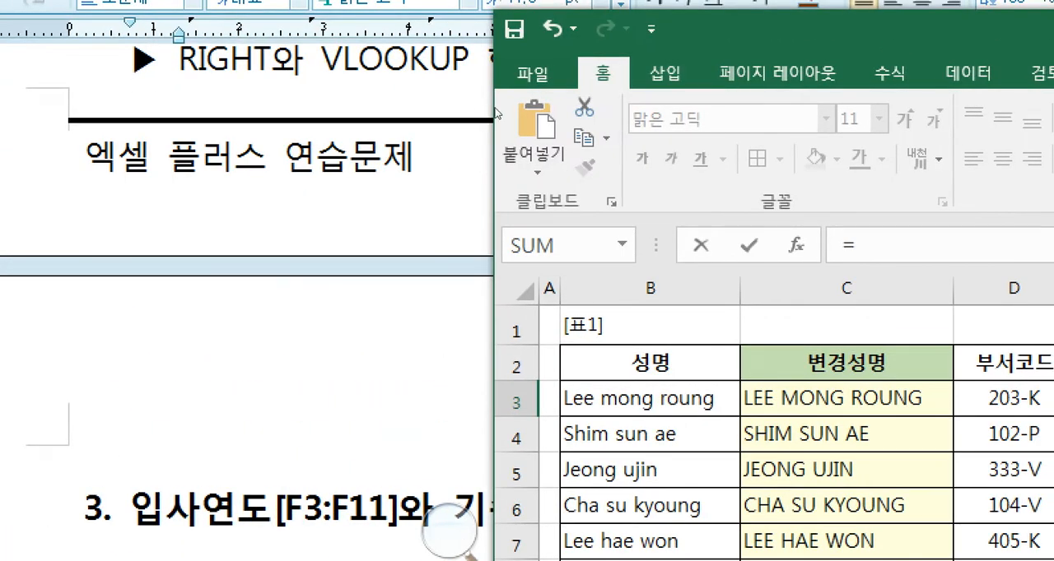
drag(497, 114, 526, 89)
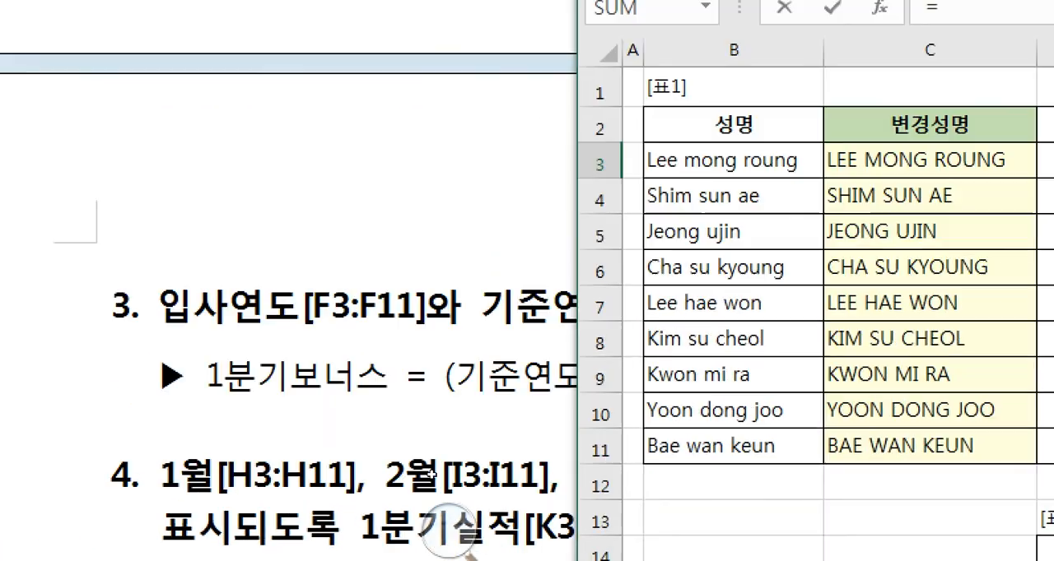
click(373, 394)
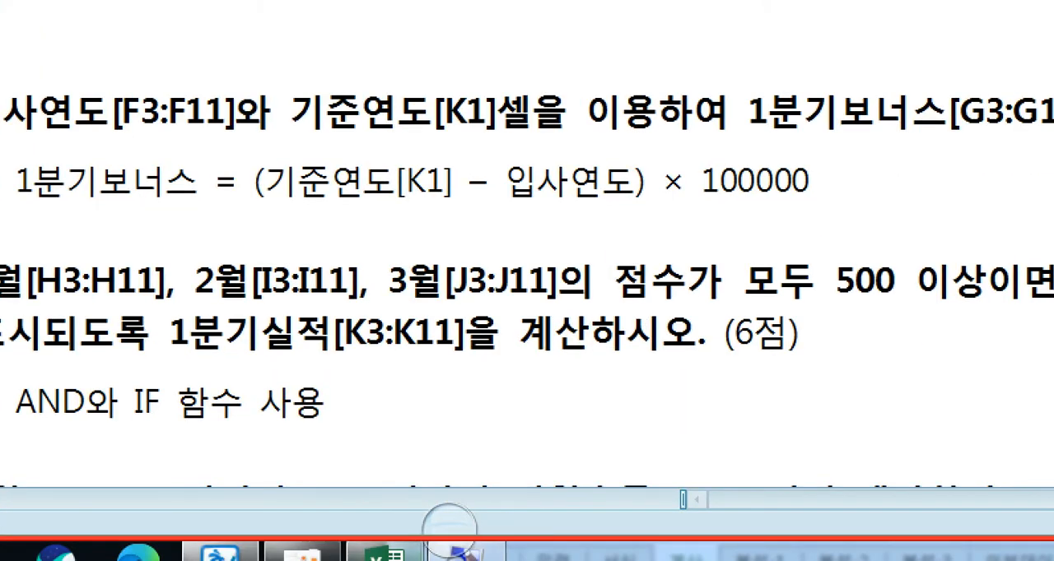
click(395, 555)
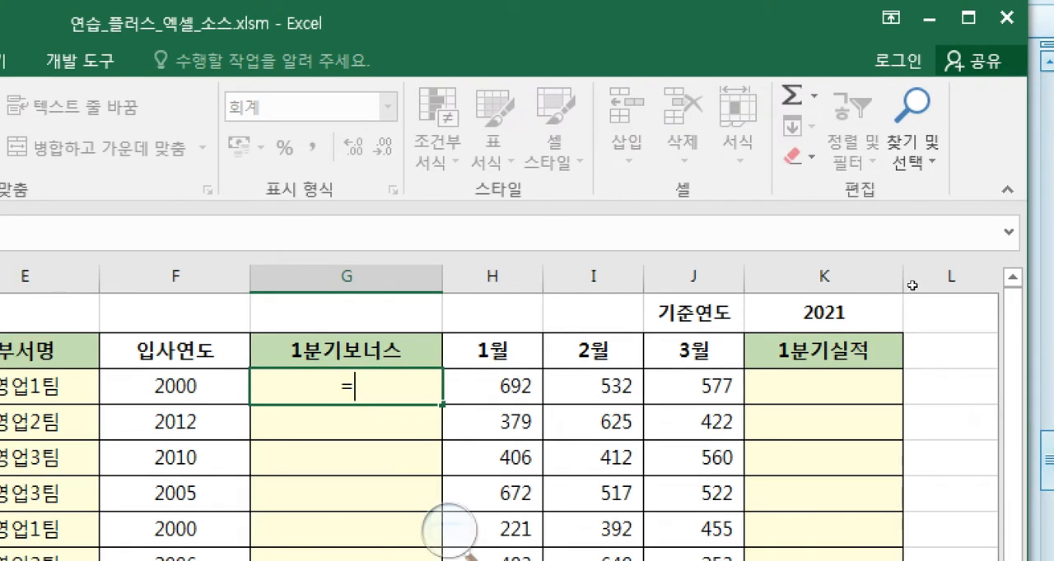
- Enter =K1-F3 in G3 to subtract 입사연도 from 기준연도, checking the expression against the exam document
click(854, 309)
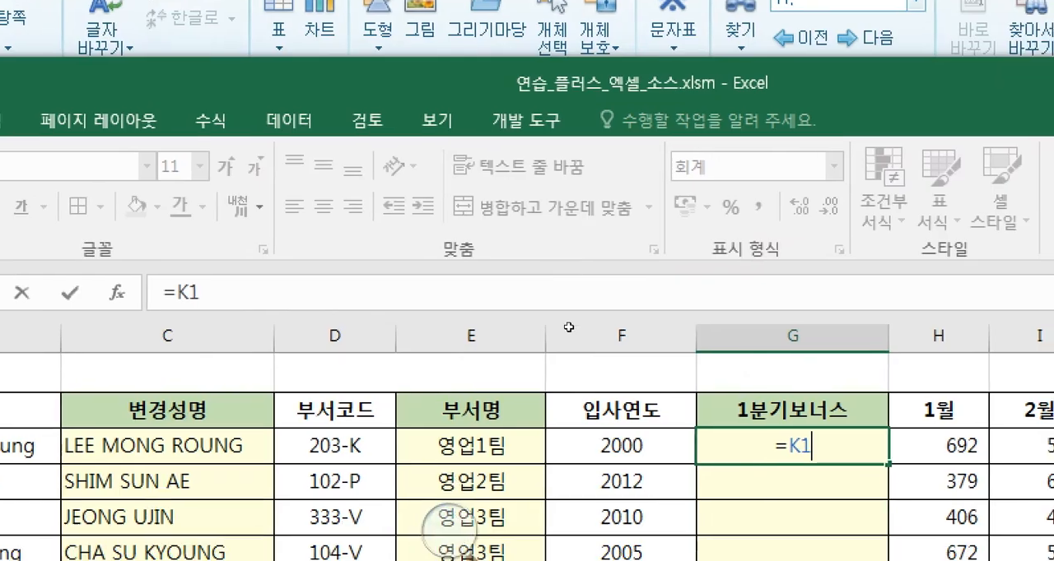
text(-)
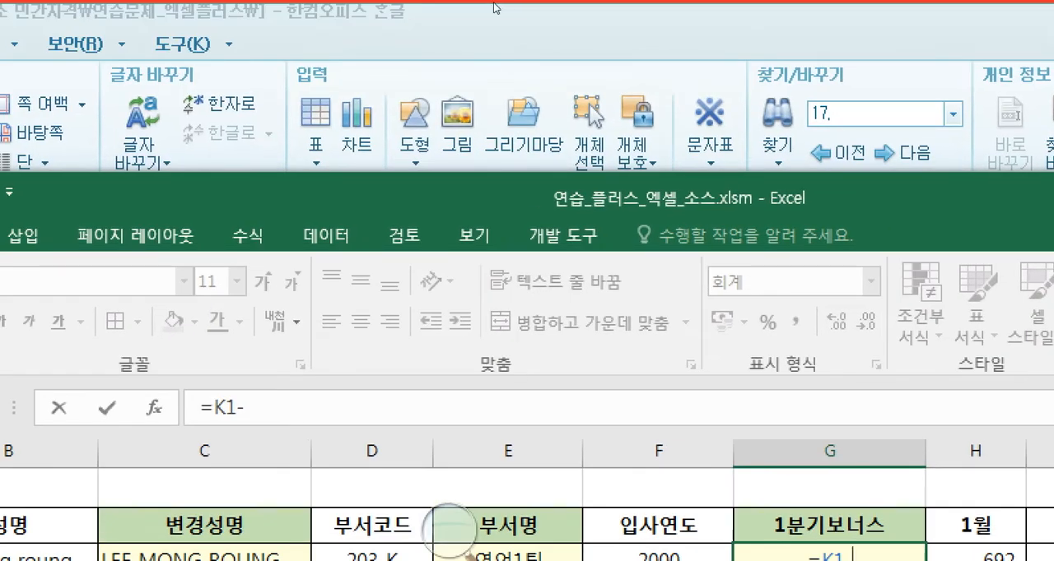
click(495, 6)
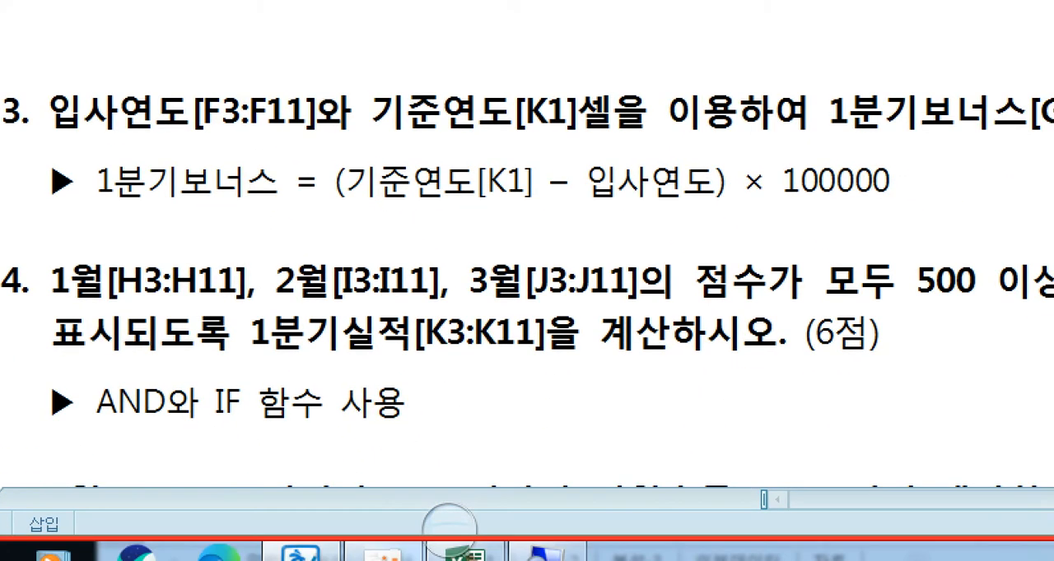
click(458, 547)
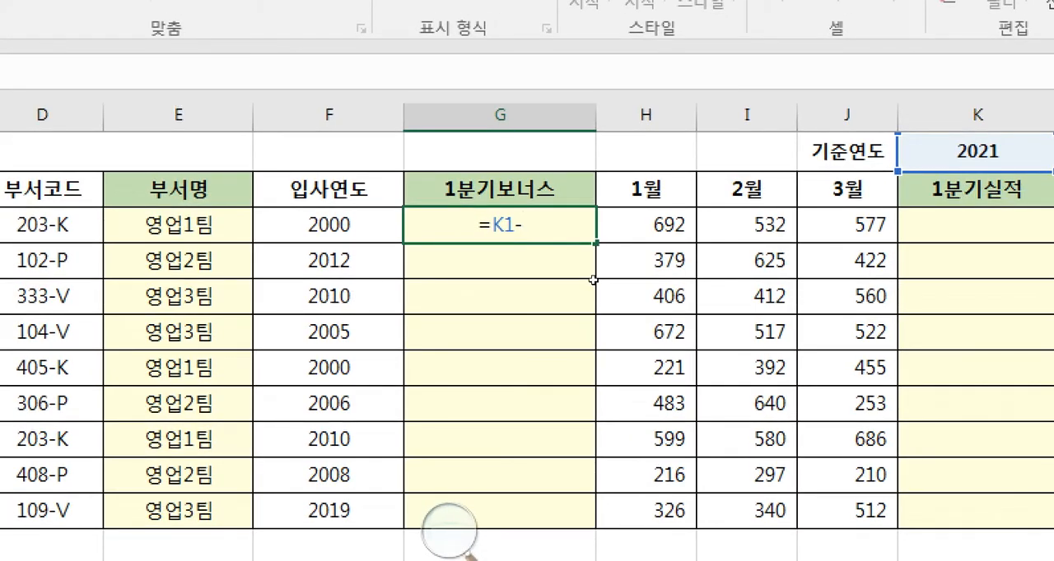
key(Left)
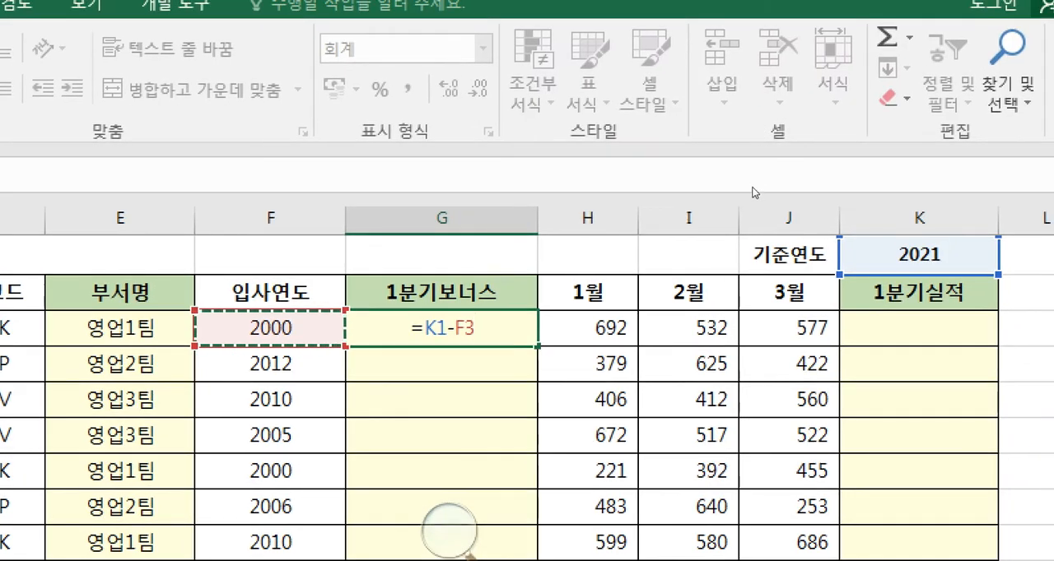
key(ctrl+Return)
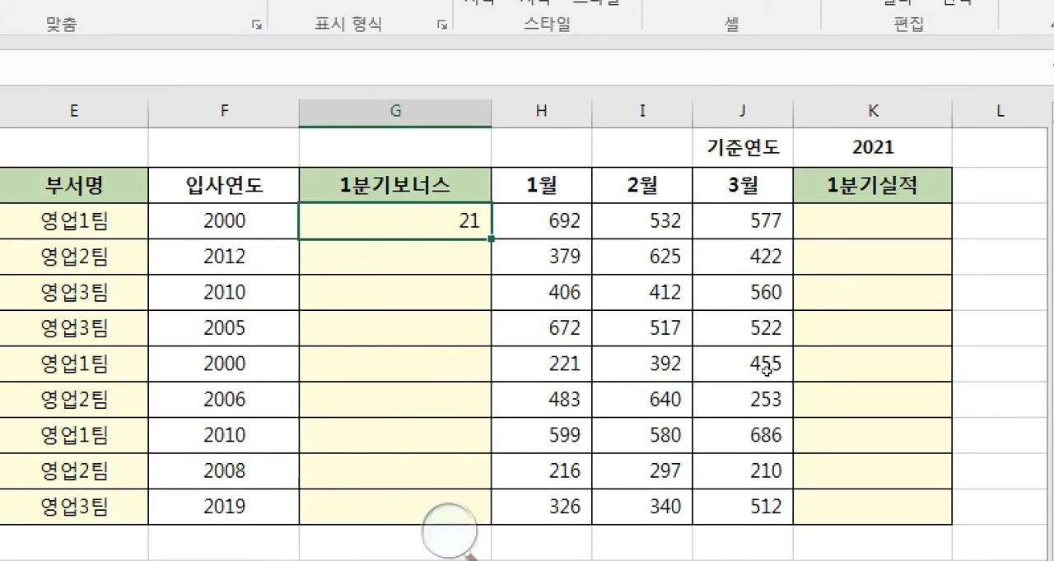
- Reopen G3's formula, consult question 3 again and enclose the subtraction in parentheses as =(K1-F3)
key(F2)
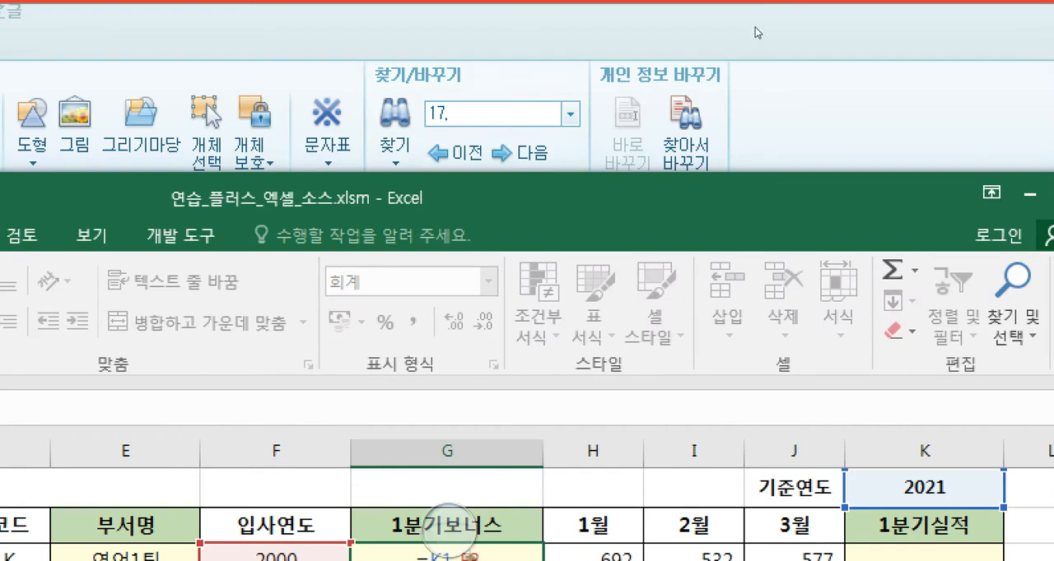
click(758, 17)
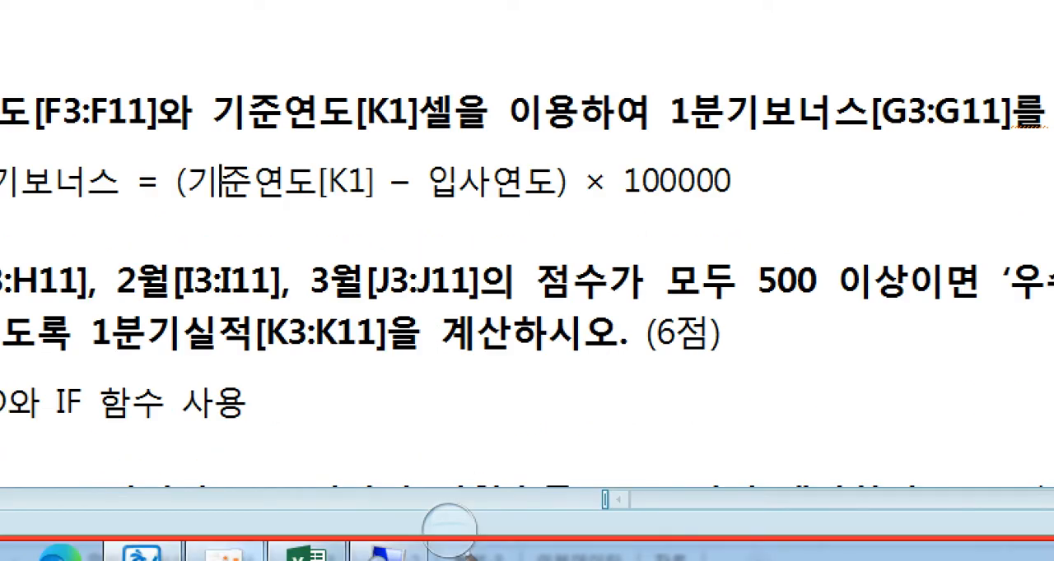
click(306, 555)
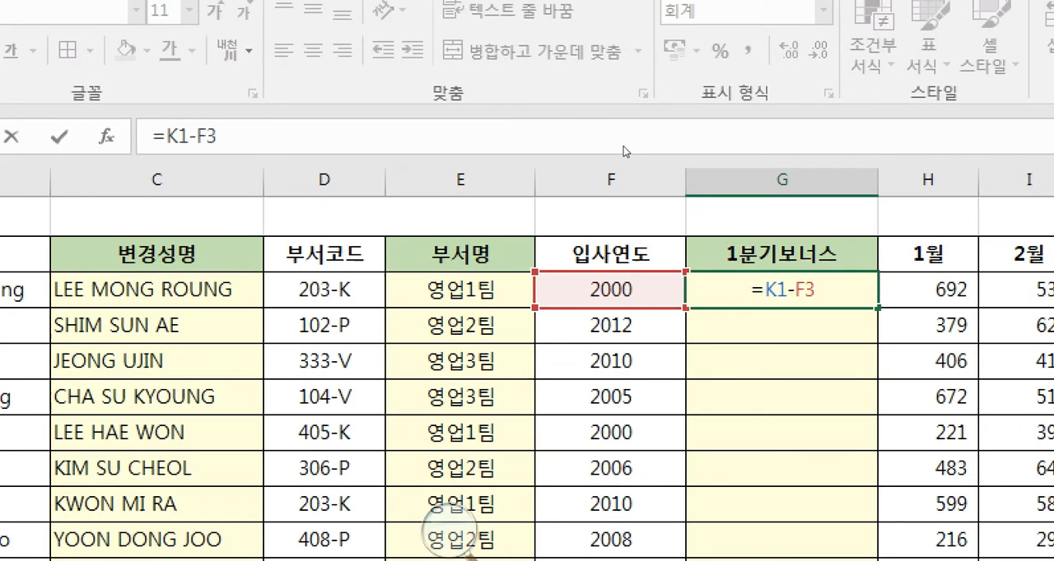
text())
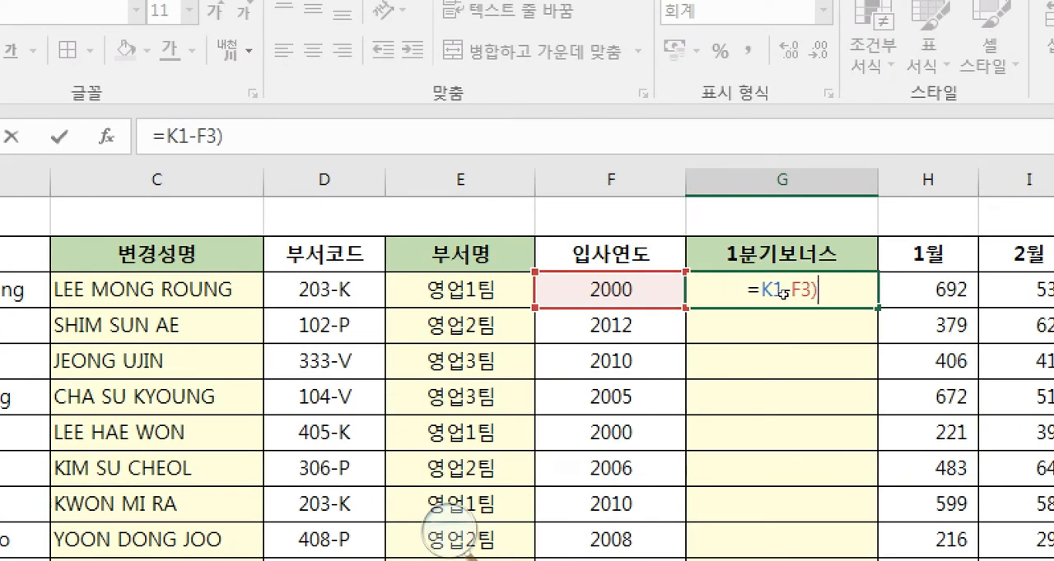
key(Left)
key(Left)
key(Left)
text(()
key(End)
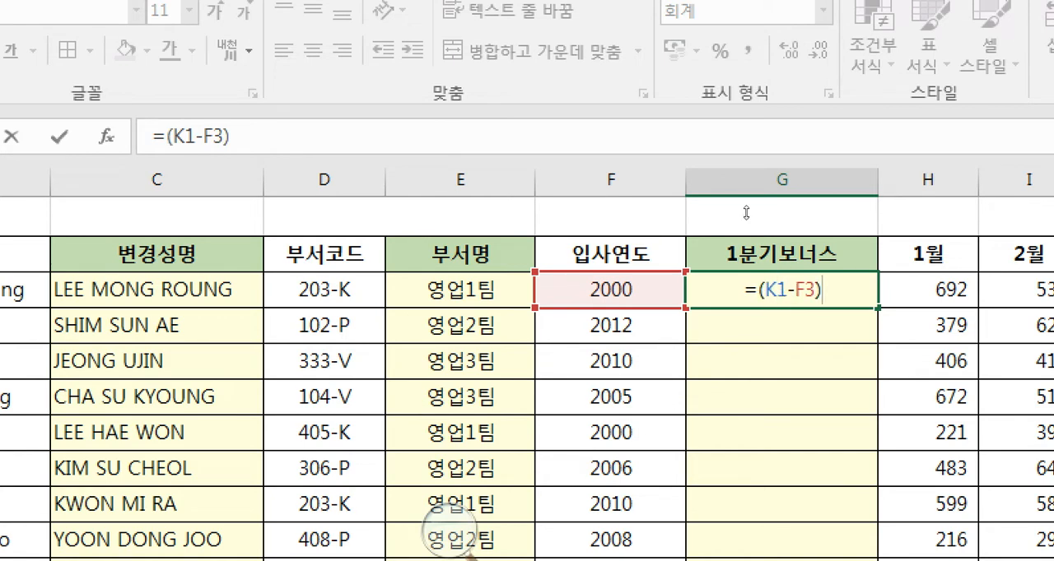
- Look up question 3's multiplier in the exam document and complete G3's formula as =(K1-F3)*100000, keeping G3 selected
text(*)
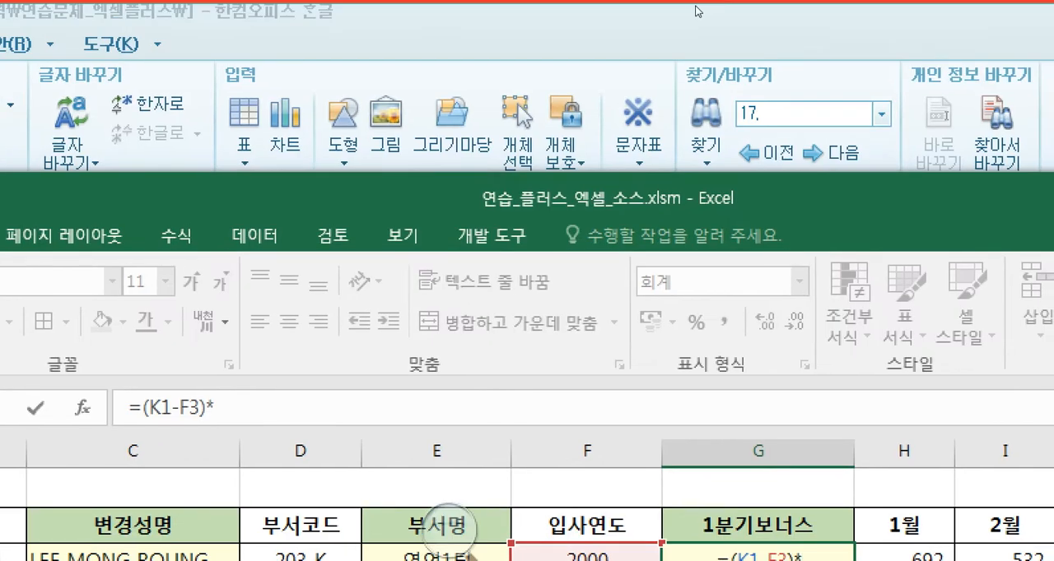
click(696, 10)
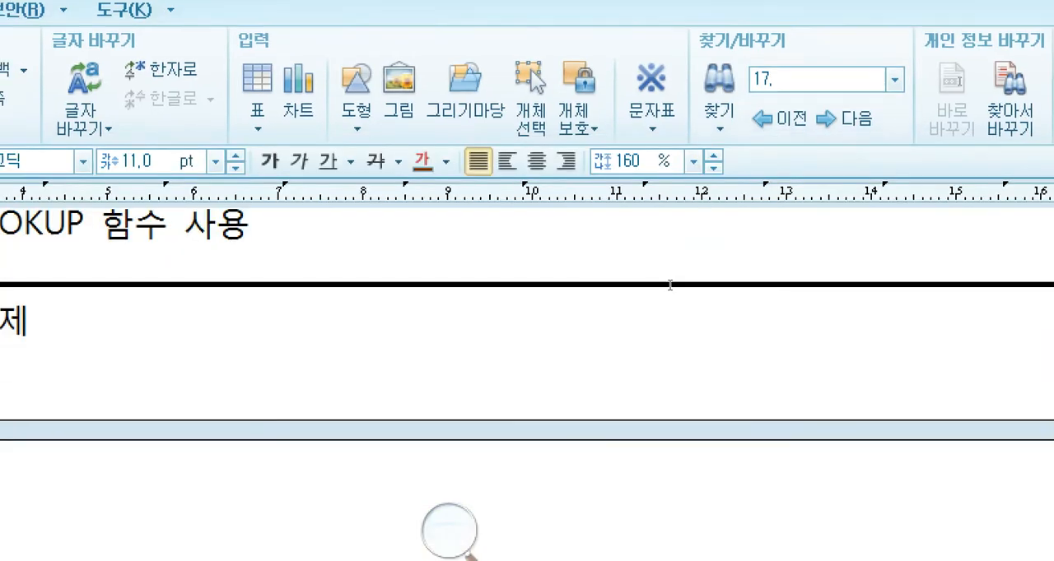
drag(550, 392, 611, 387)
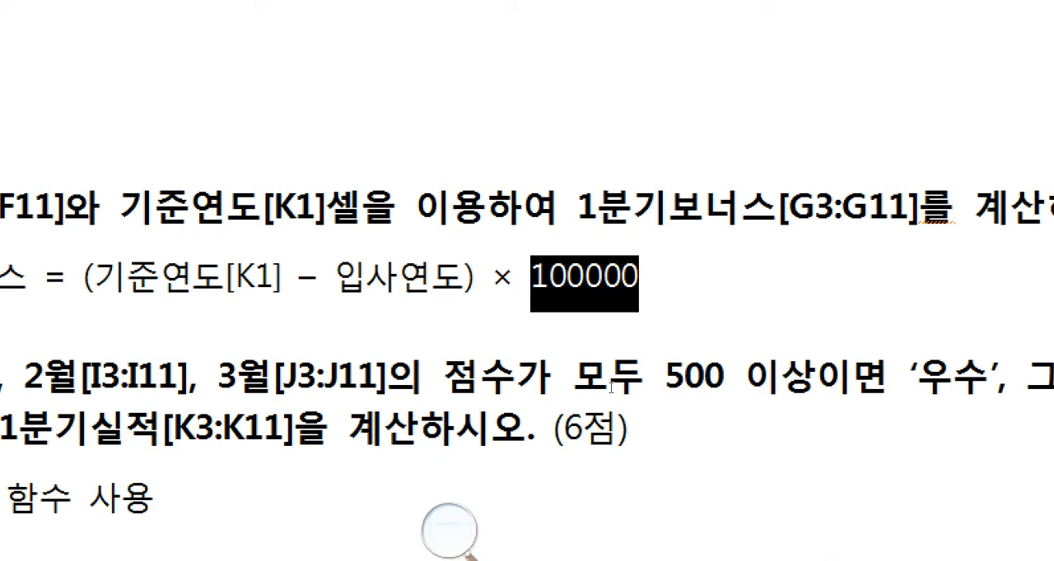
key(ctrl+c)
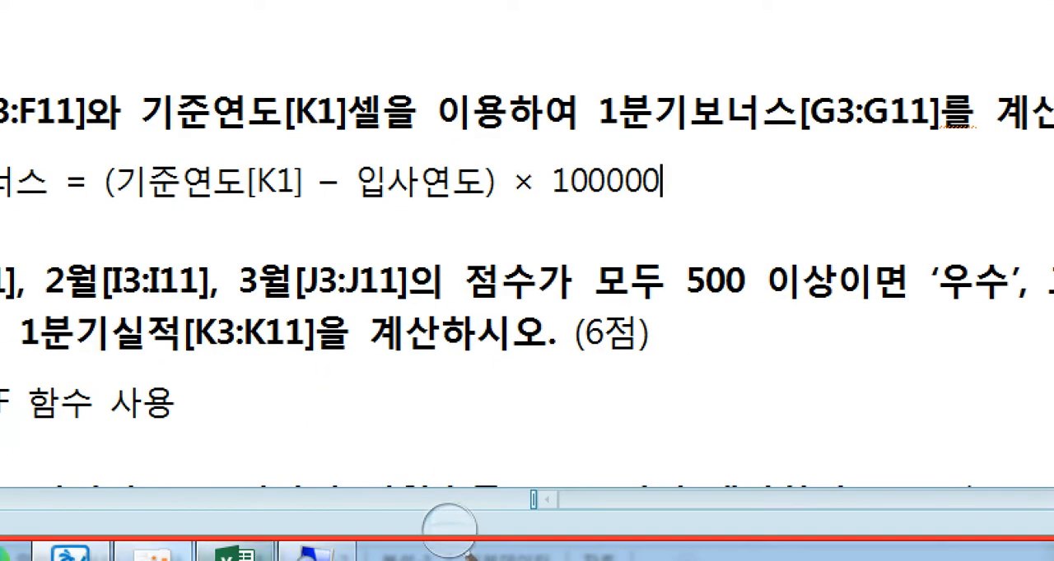
click(236, 550)
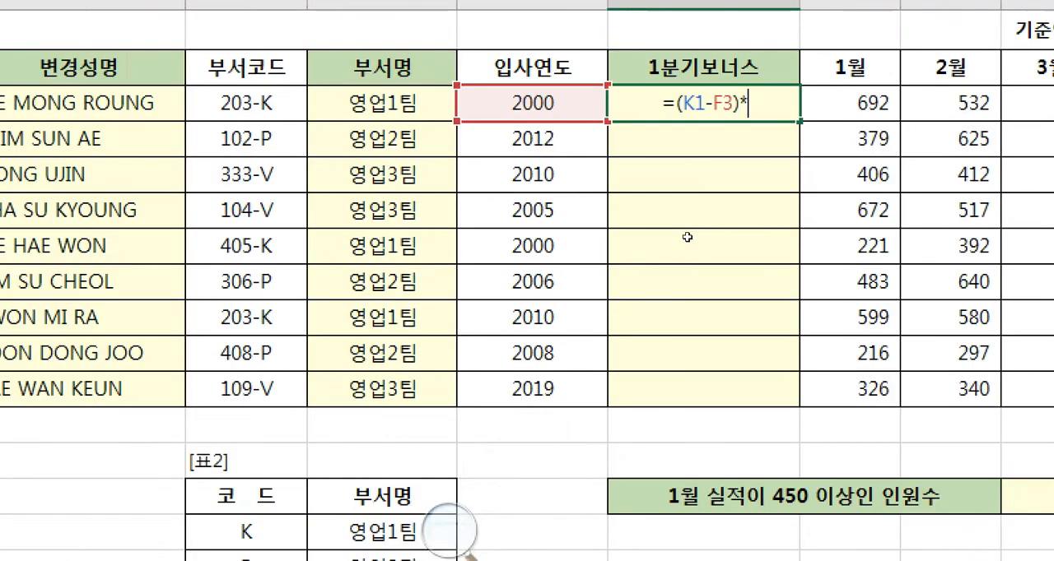
text(10)
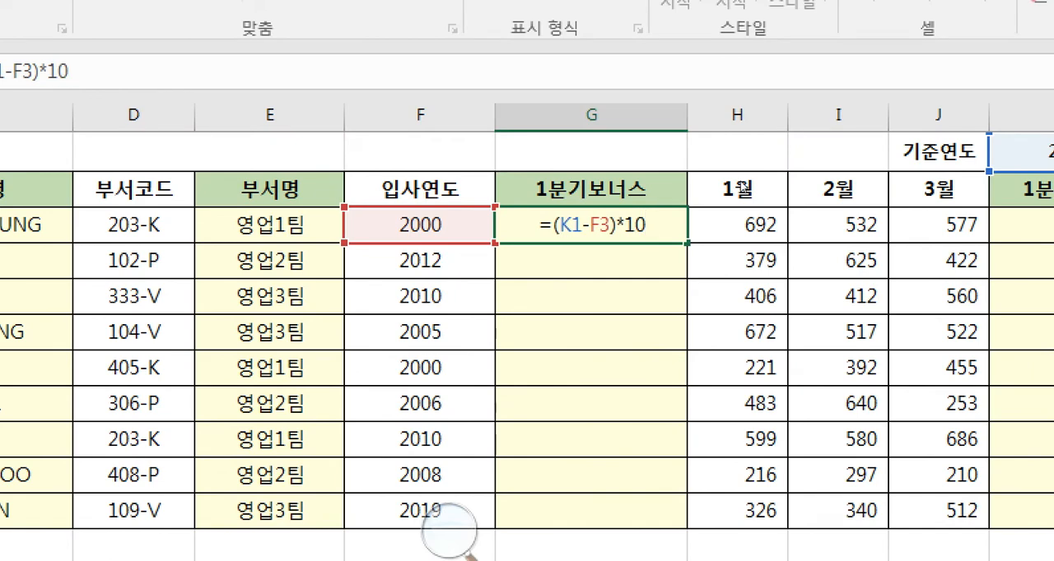
text(0,000)
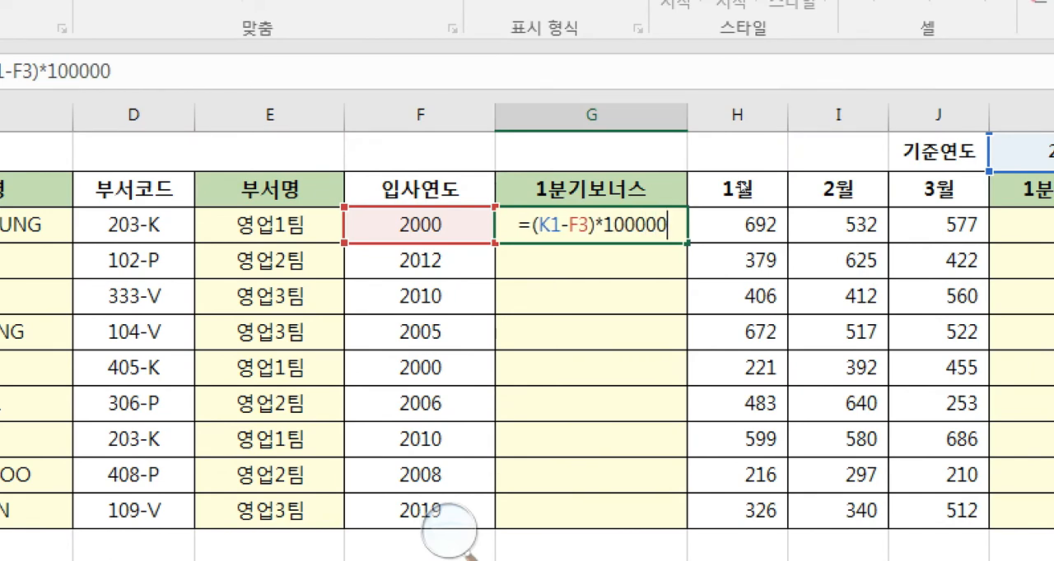
key(Return)
key(Up)
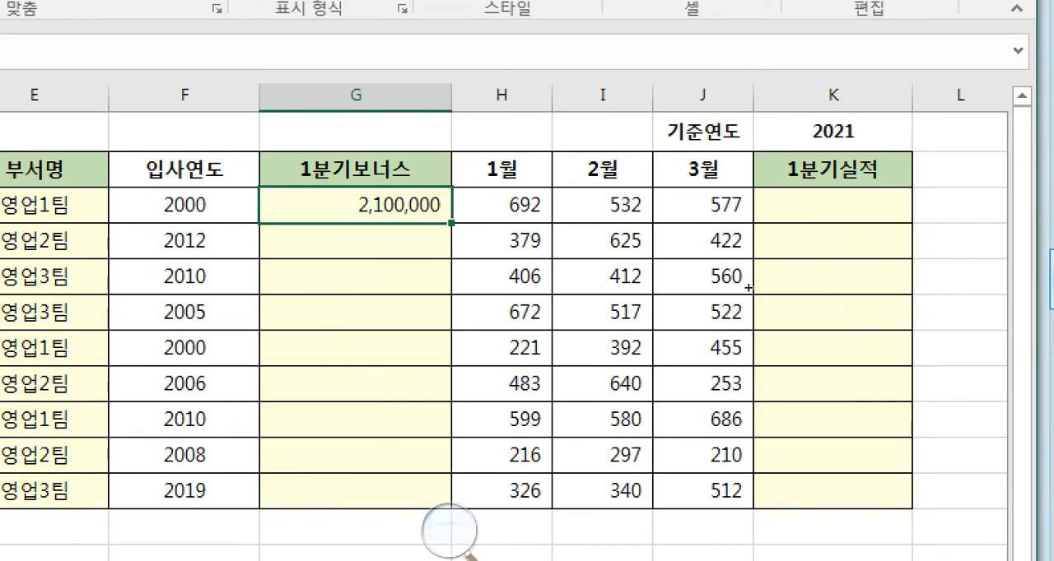
- Try to fill G3's 1분기보너스 formula down through G11 and select the results in G3 and G4
drag(748, 288, 747, 426)
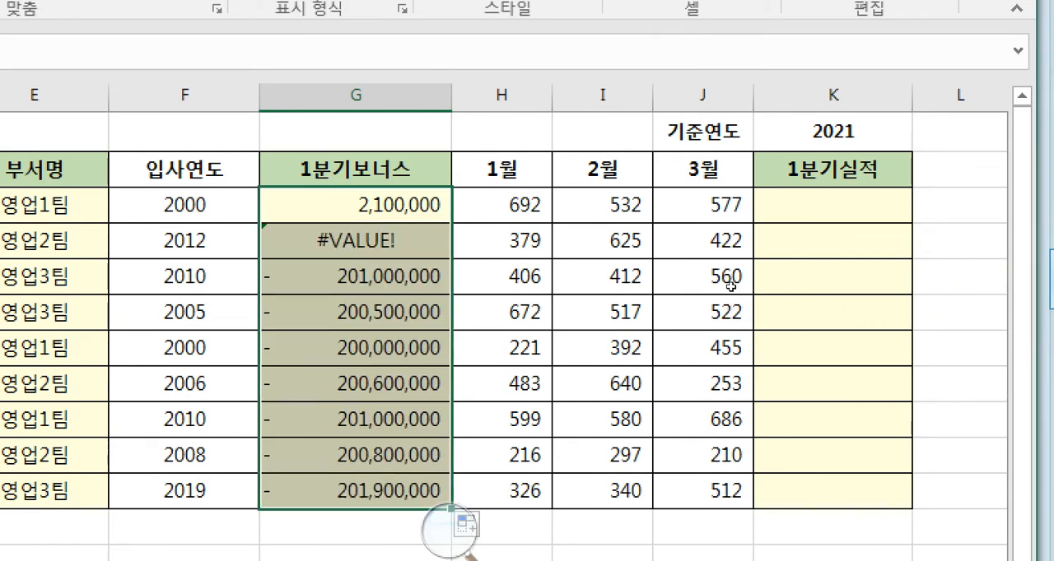
click(731, 282)
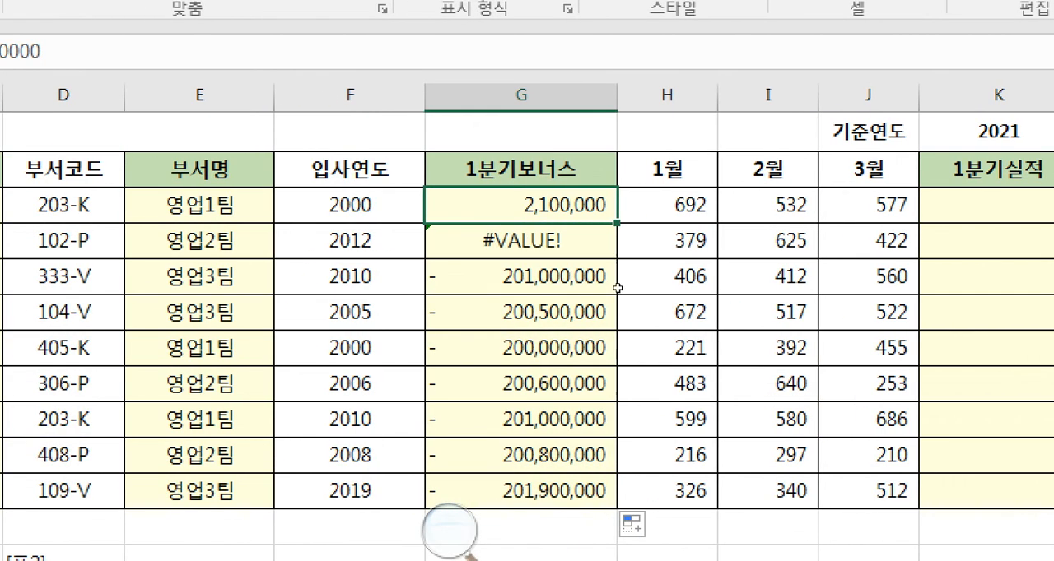
key(Down)
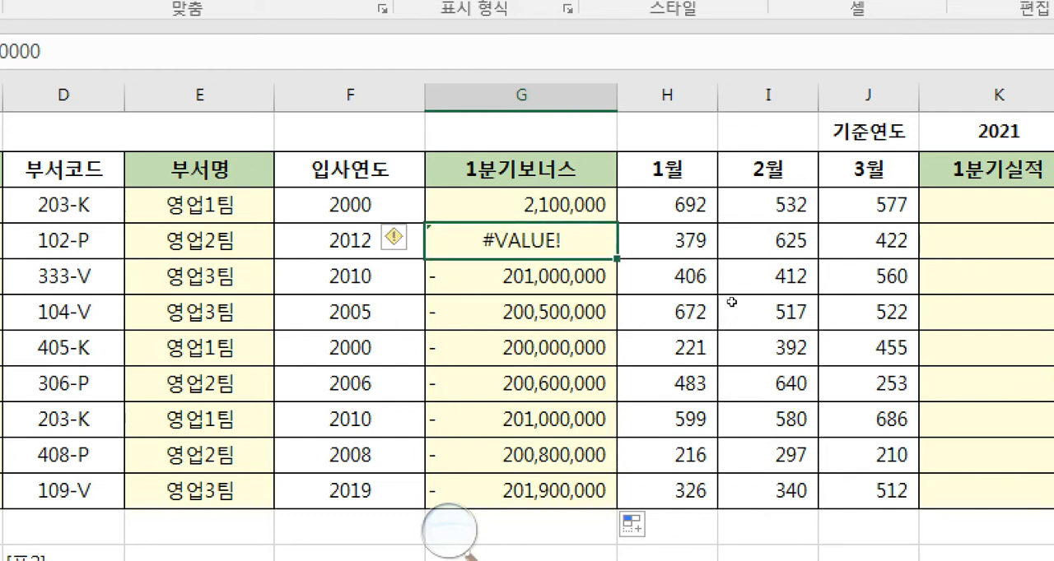
key(Up)
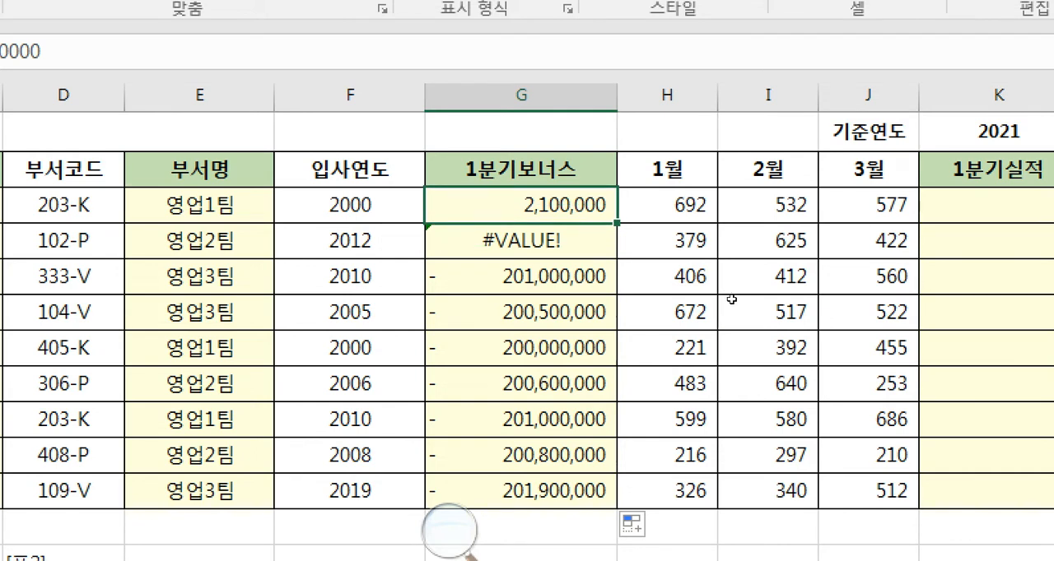
- Inspect the formulas in G3 and G4 to compare which 기준연도 and 입사연도 cells each one references
key(F2)
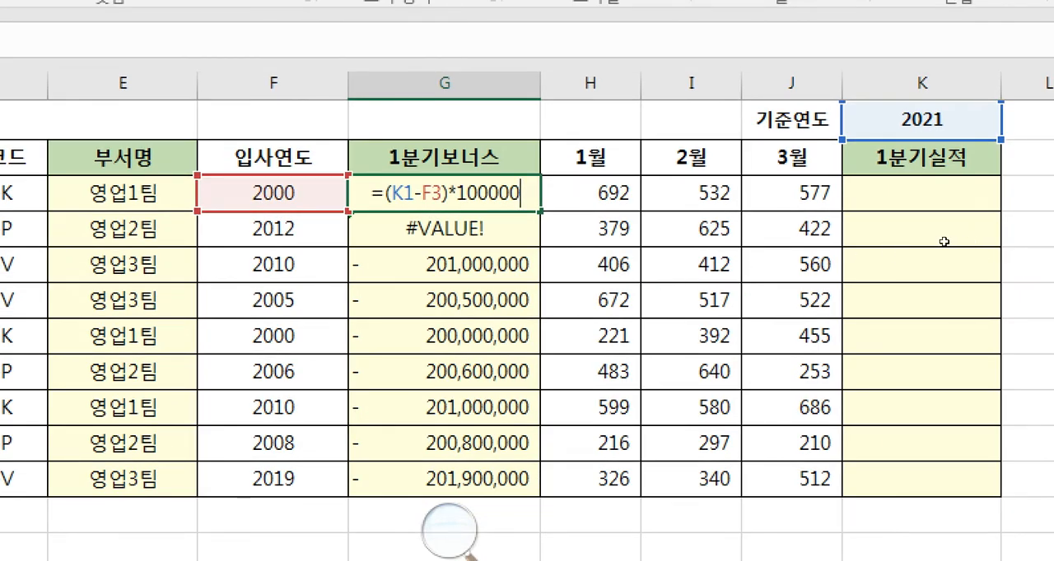
key(Return)
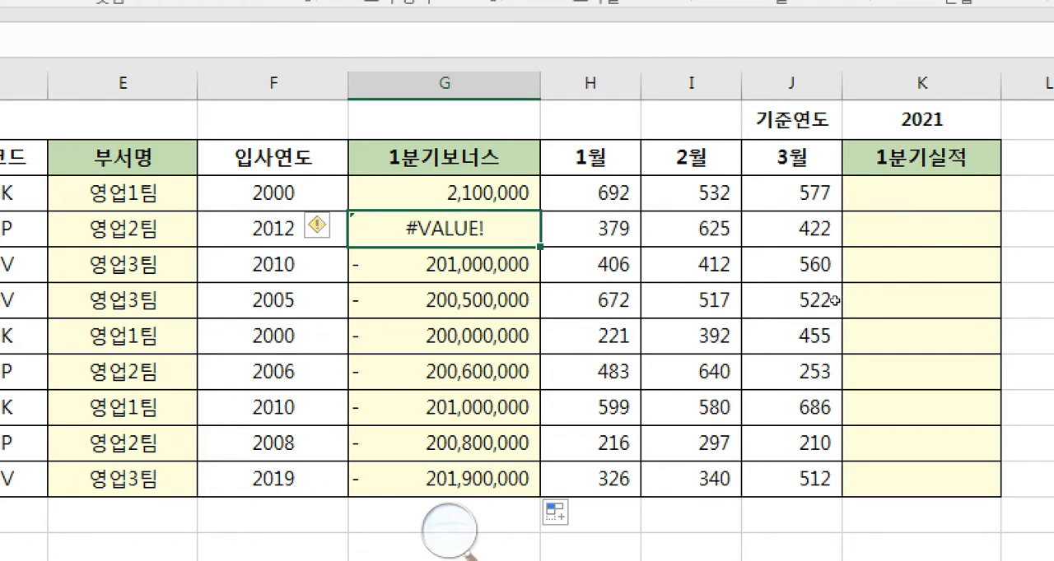
key(F2)
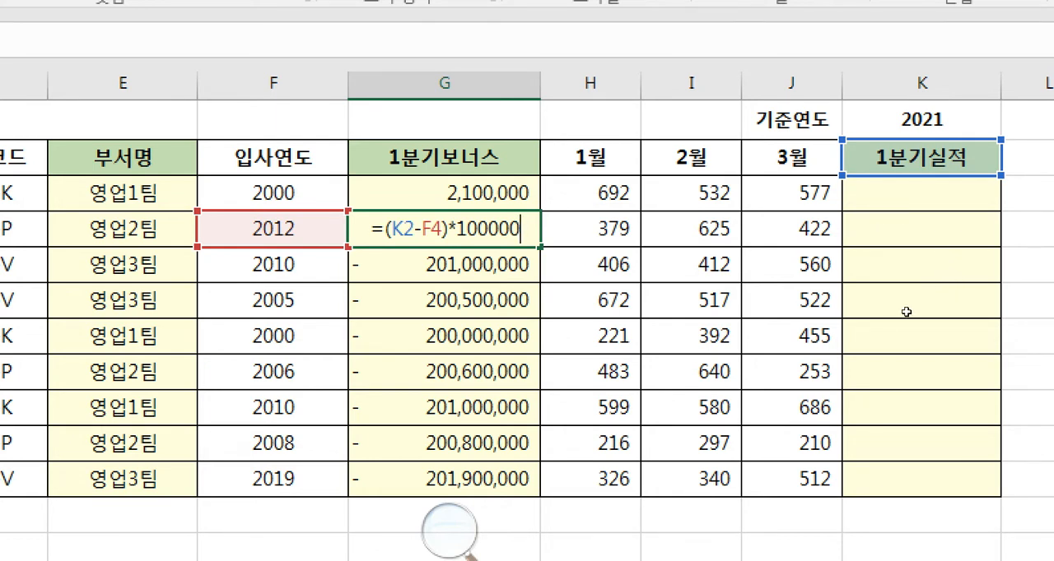
key(ctrl+Return)
key(Up)
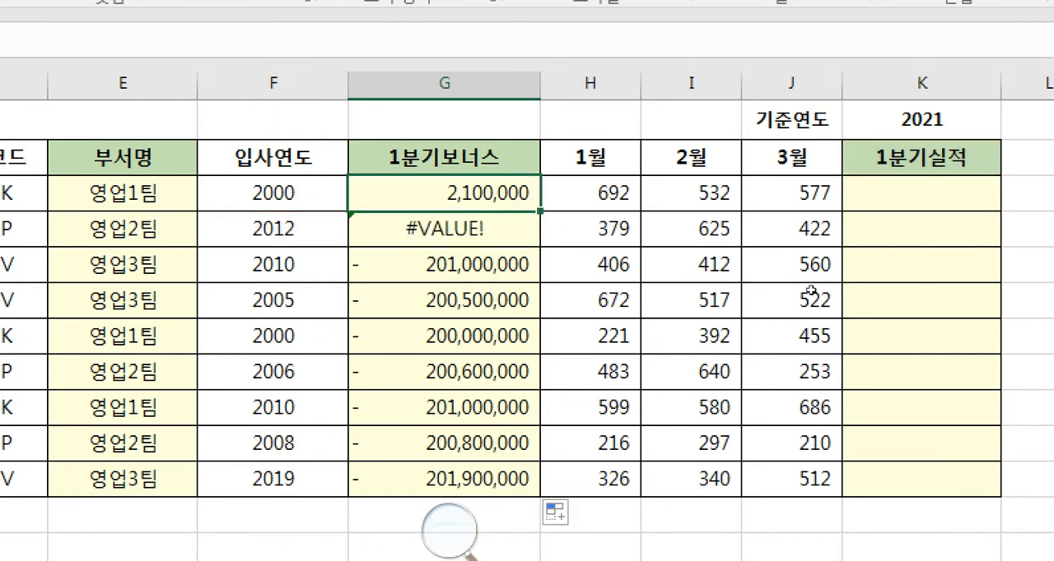
- Make the K1 reference absolute in G3 as =($K$1-F3)*100000 and fill the formula down through G11
key(F2)
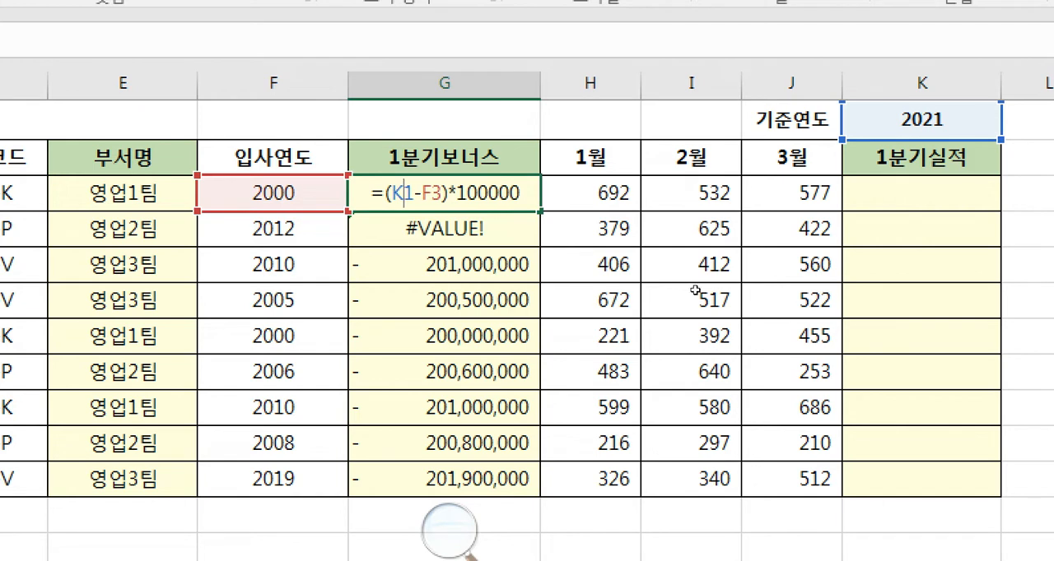
key(F4)
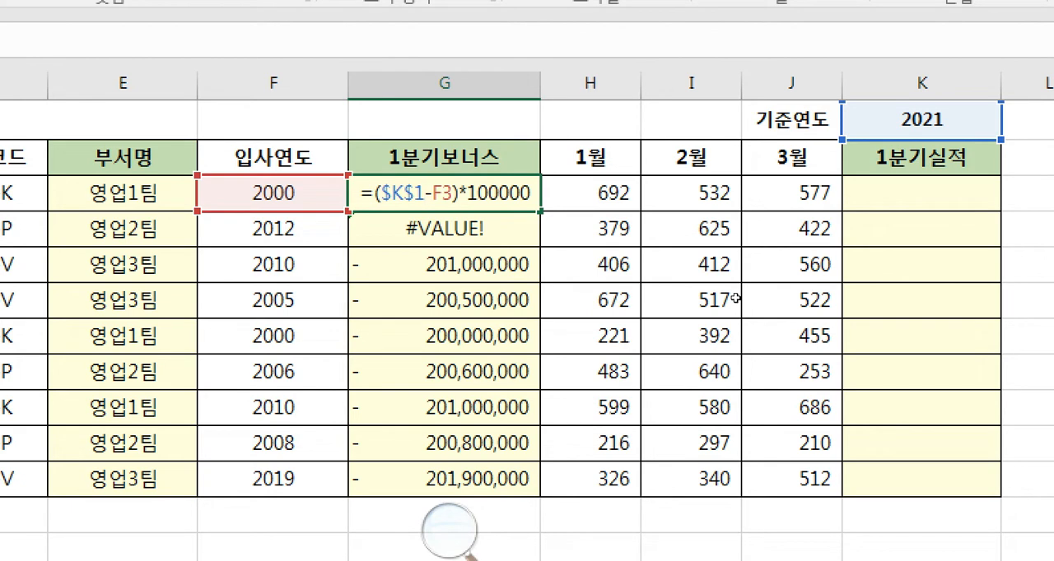
key(Return)
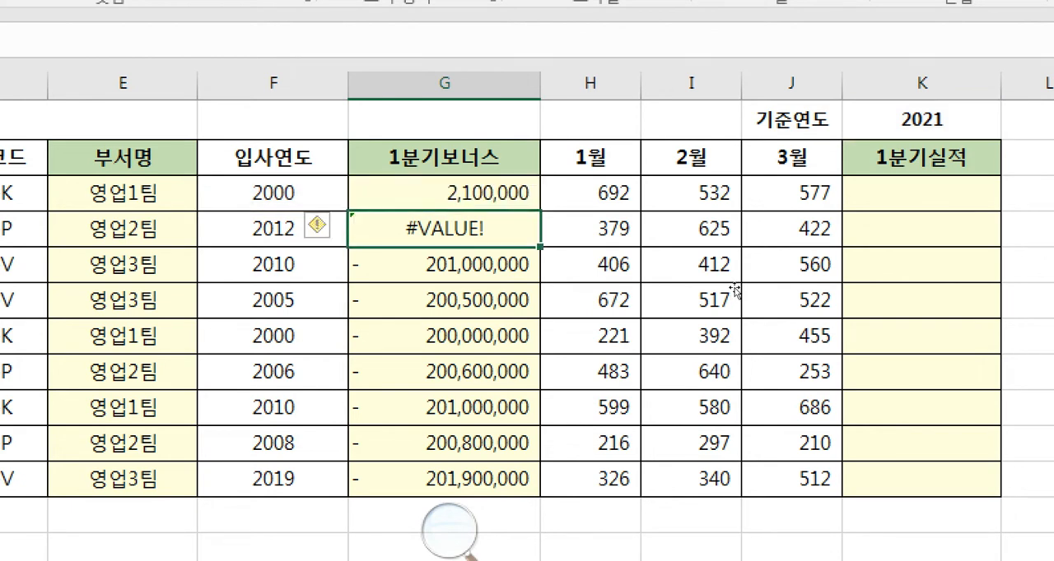
key(Up)
drag(745, 287, 743, 437)
key(shift+BackSpace)
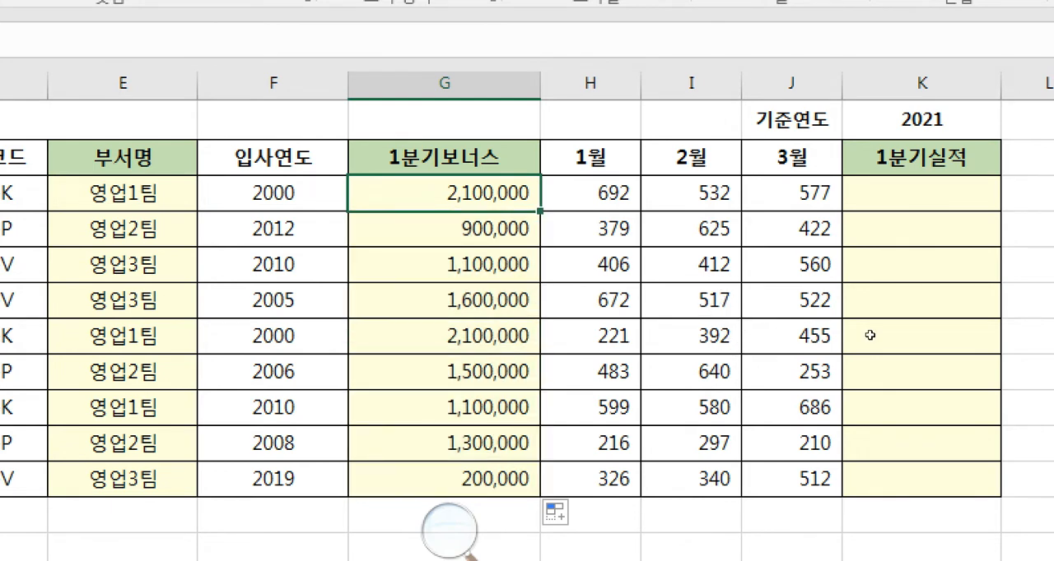
- Examine the filled 1분기보너스 formulas from G4 down to G11, checking their cell references, and return to G3
key(Down)
key(F2)
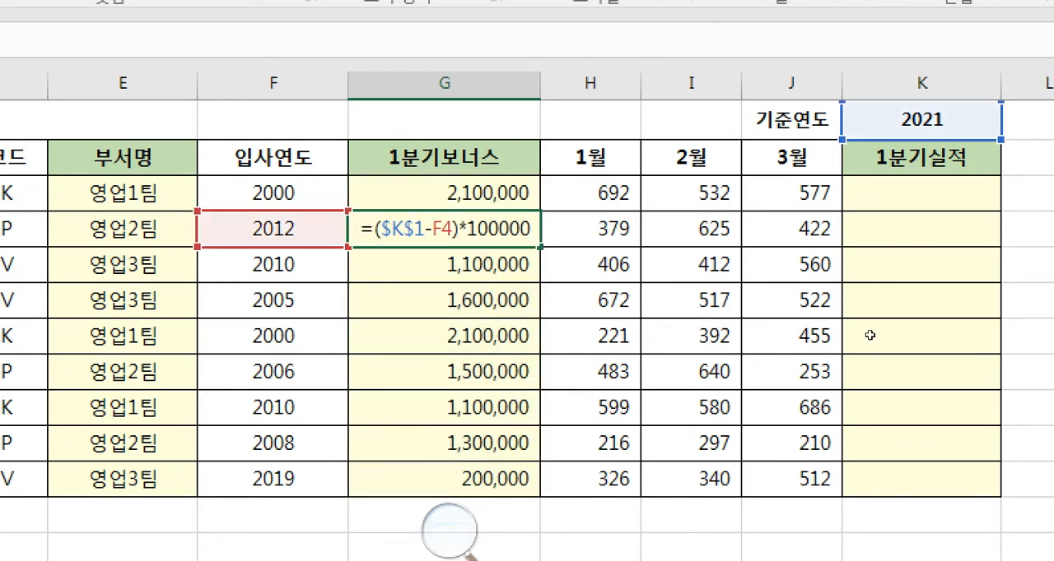
key(Return)
key(F2)
key(Return)
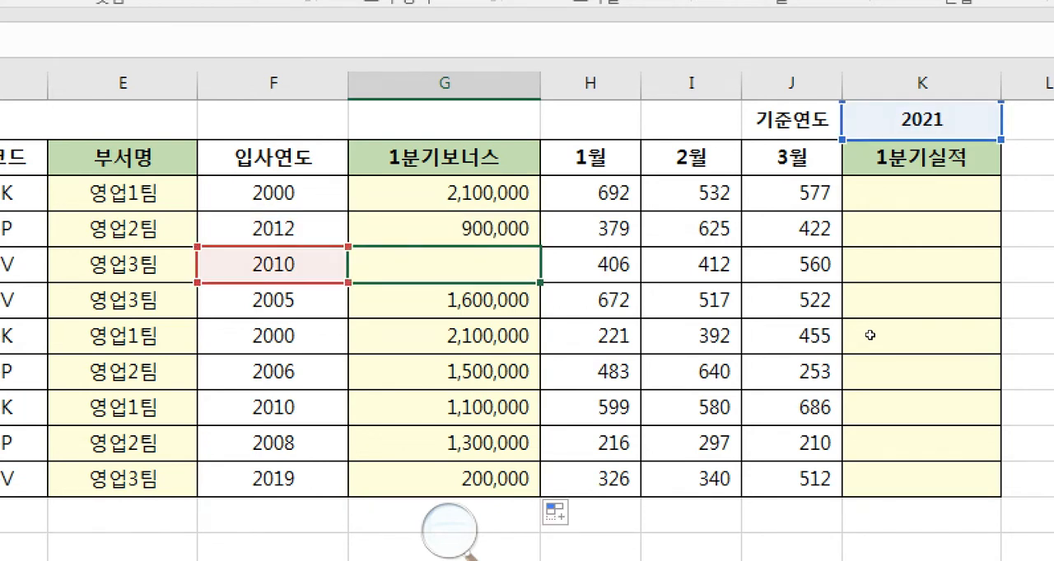
key(F2)
key(Escape)
key(Down)
key(F2)
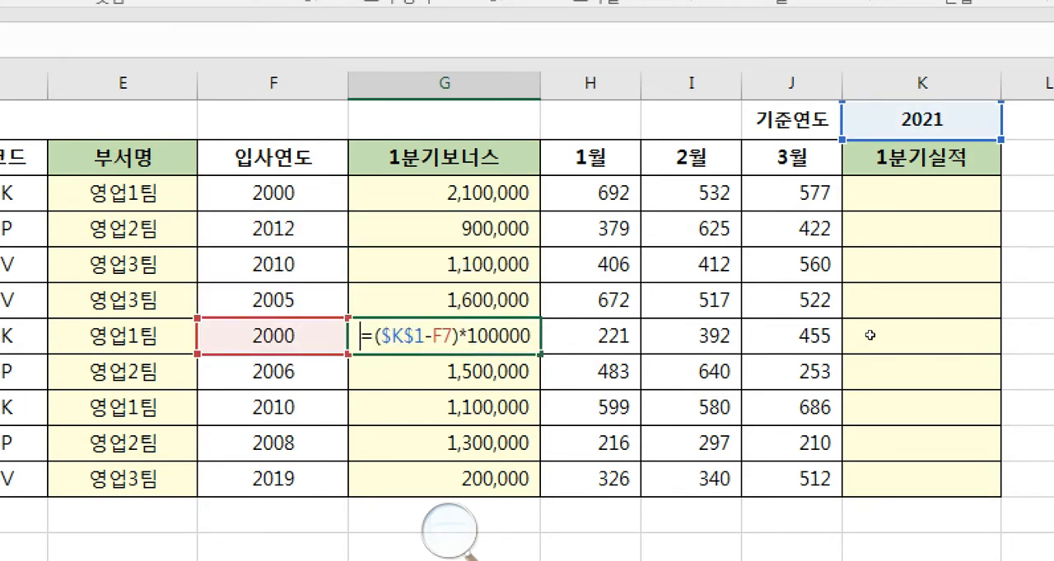
key(Return)
key(F2)
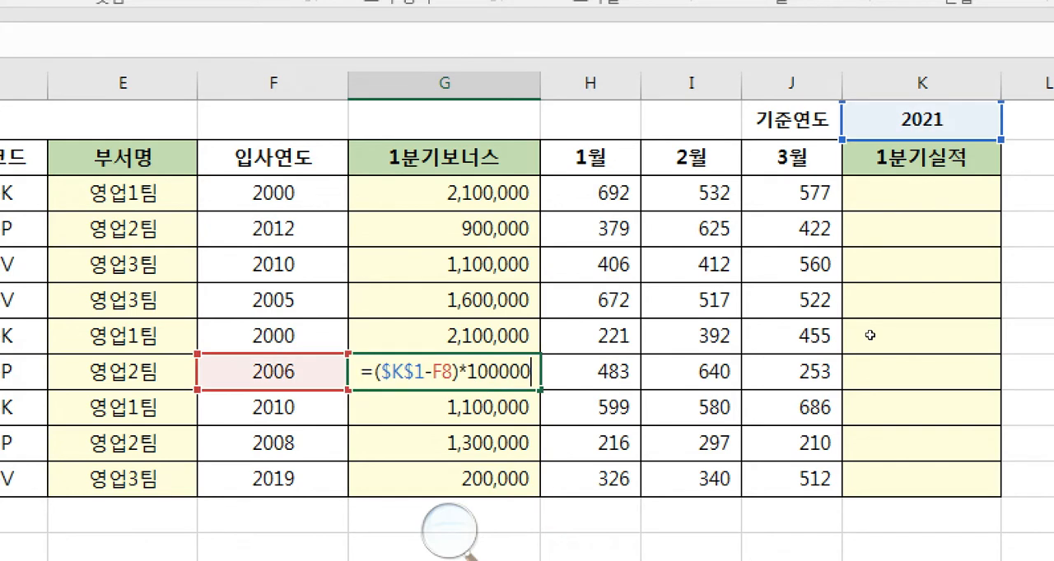
key(Escape)
key(Down)
key(F2)
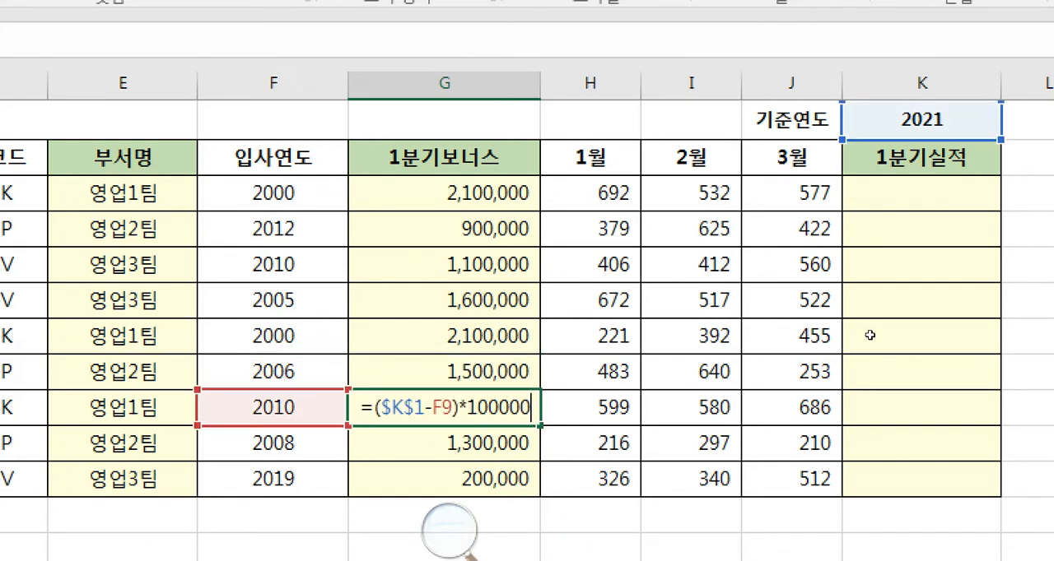
key(Return)
key(F2)
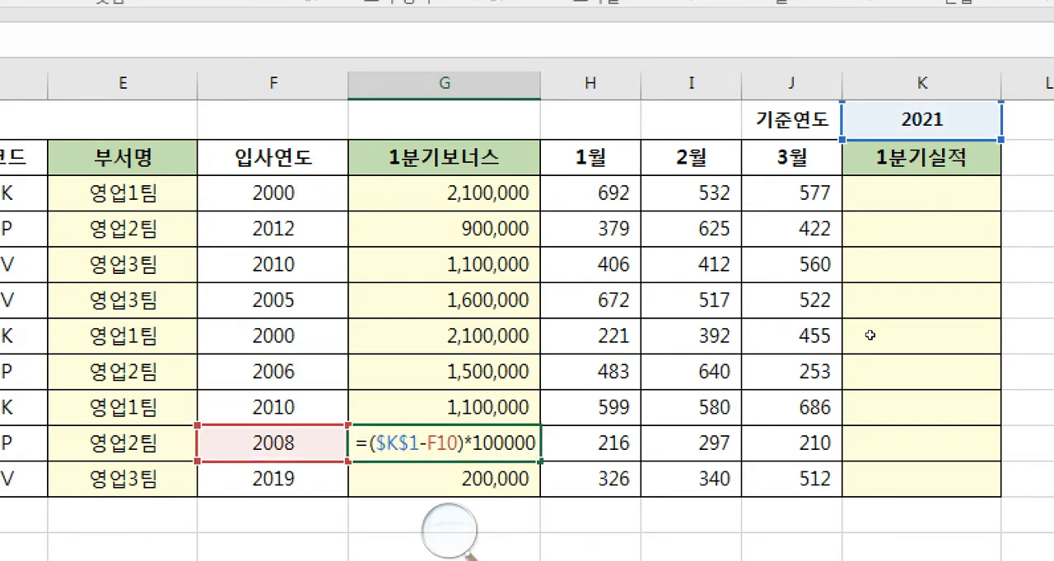
key(Escape)
key(Down)
key(F2)
key(Escape)
key(Up)
key(Up)
key(Up)
key(Up)
key(Up)
key(Up)
key(Up)
key(Up)
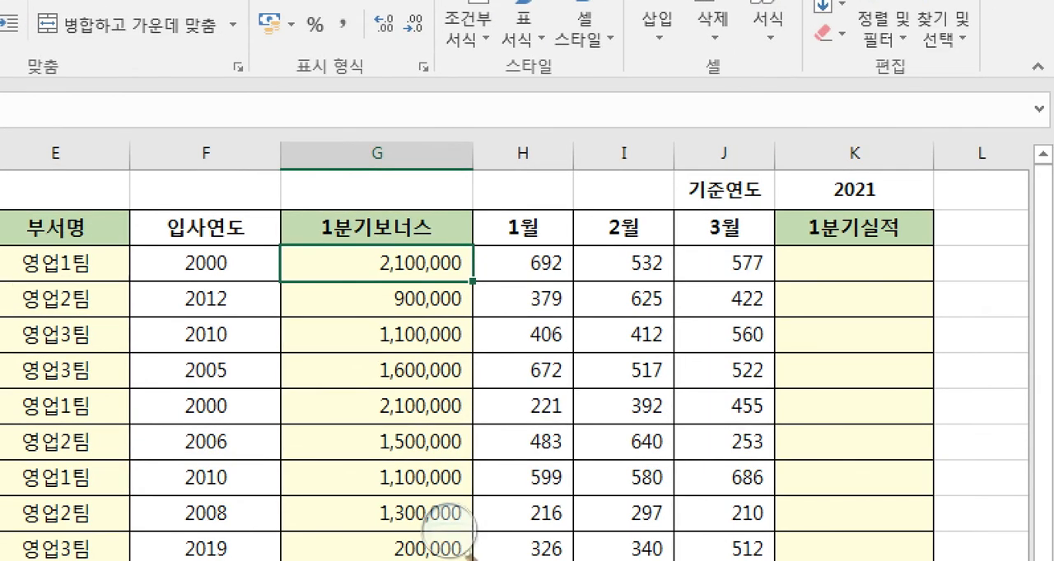
- Select K3, read question 4's 1분기실적 conditions and required functions in the exam document, and return to Excel
key(Right)
key(Right)
key(Right)
key(Right)
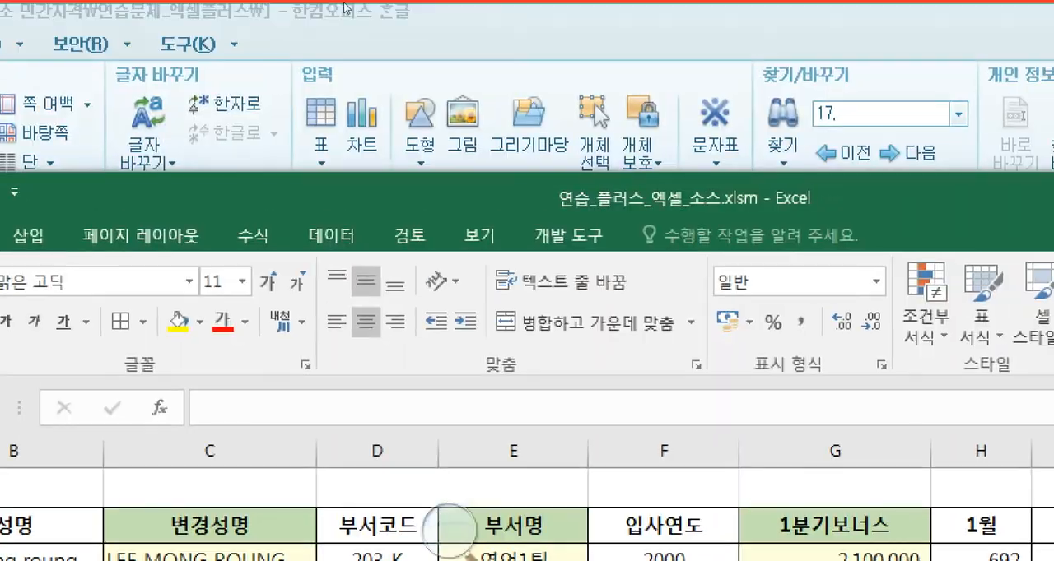
click(345, 8)
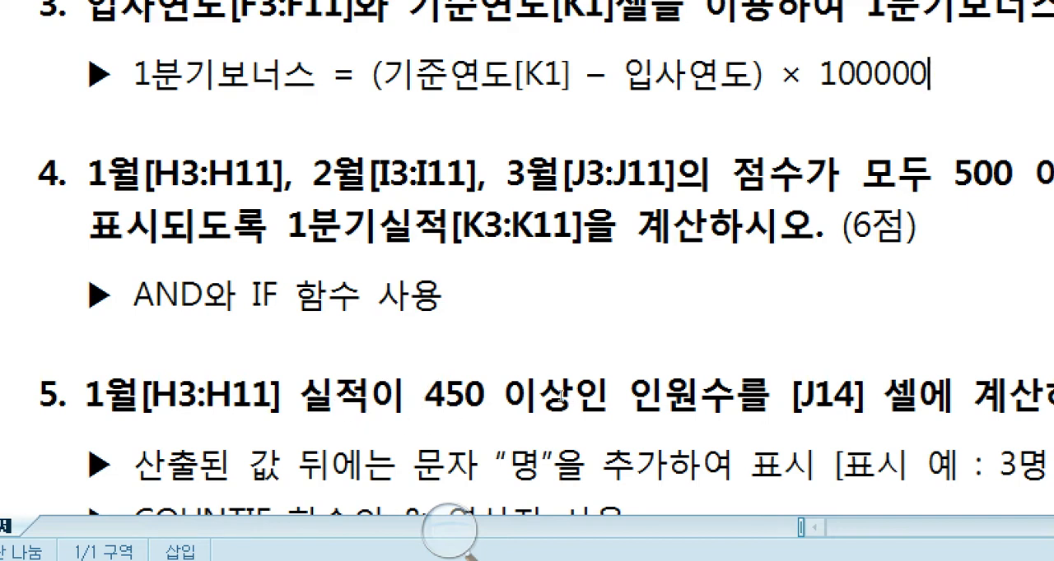
click(552, 405)
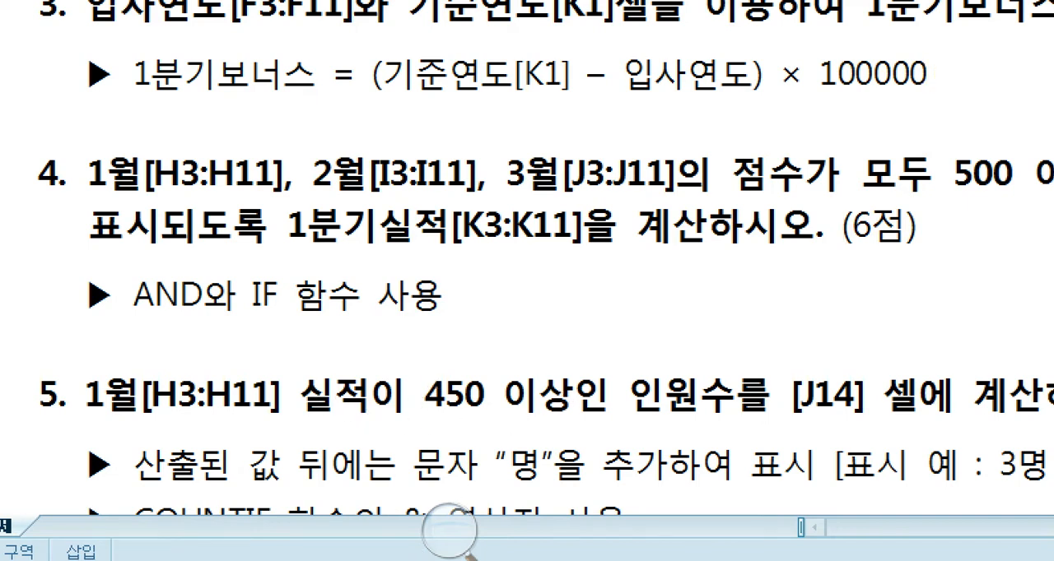
click(445, 529)
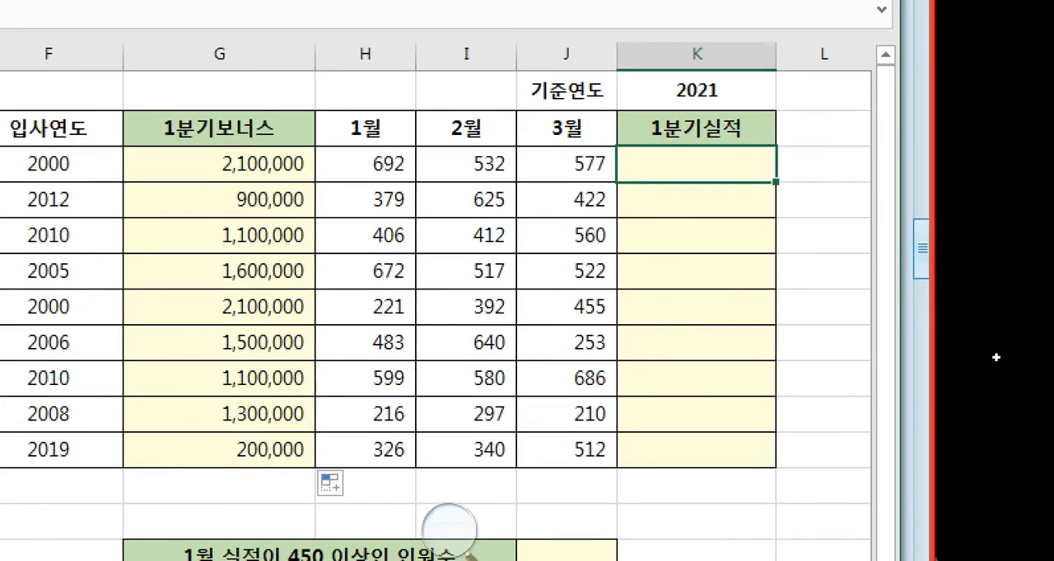
- Start an IF formula in K3 and open its function arguments dialog
text(=ㅑ)
key(BackSpace)
text(if)
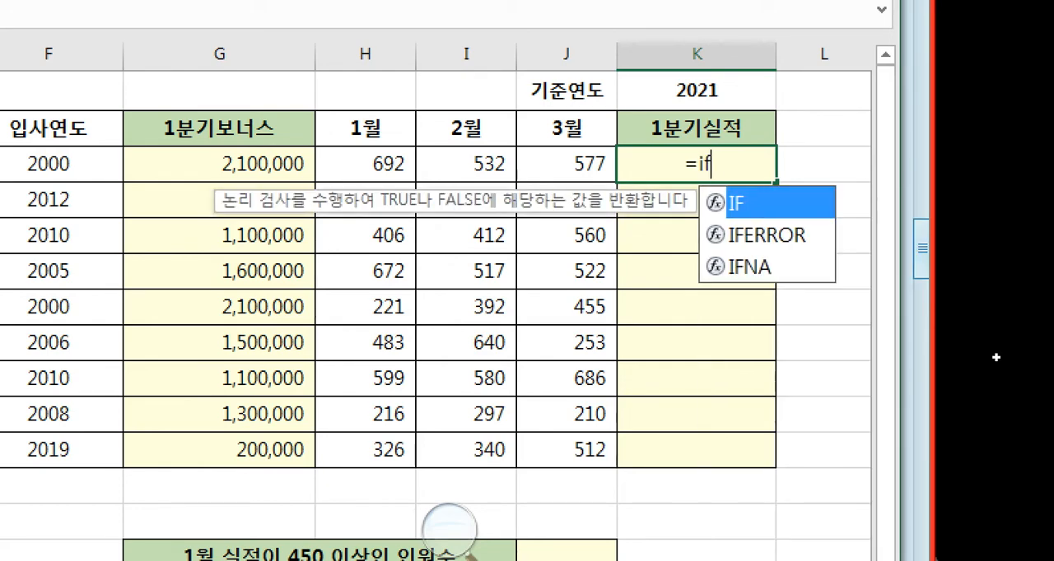
text(()
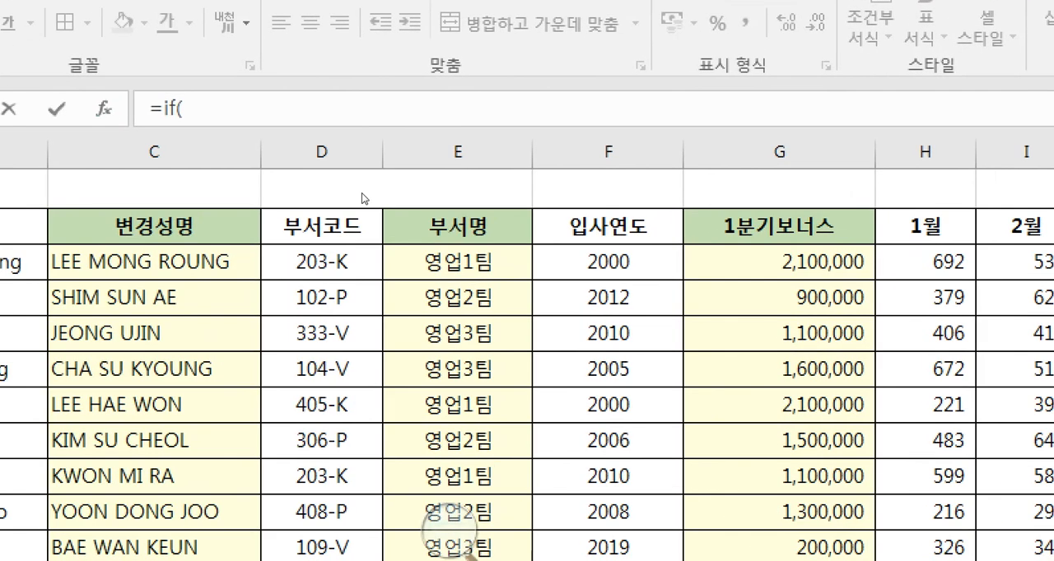
key(ctrl+a)
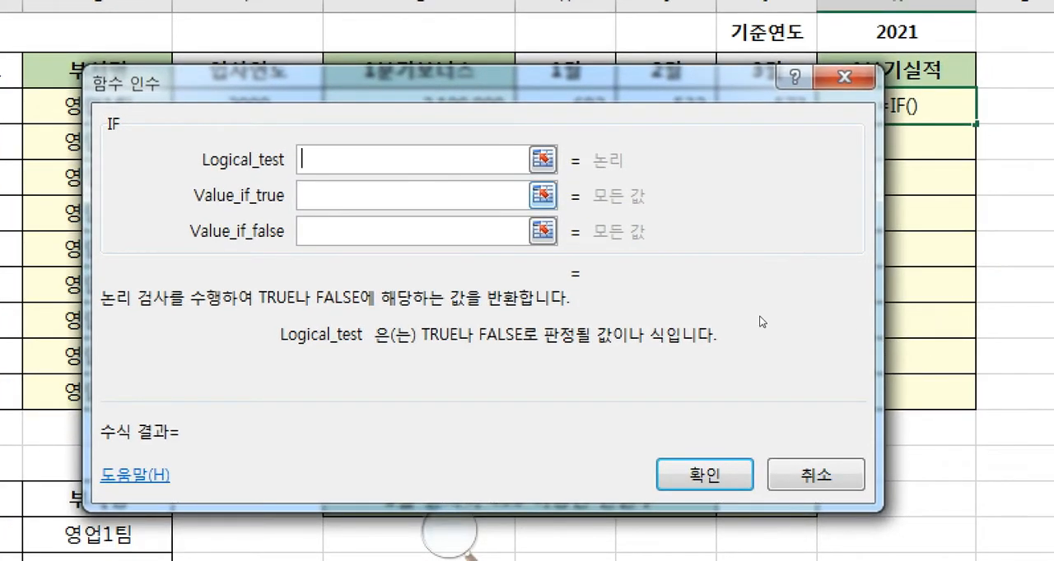
text(비교식)
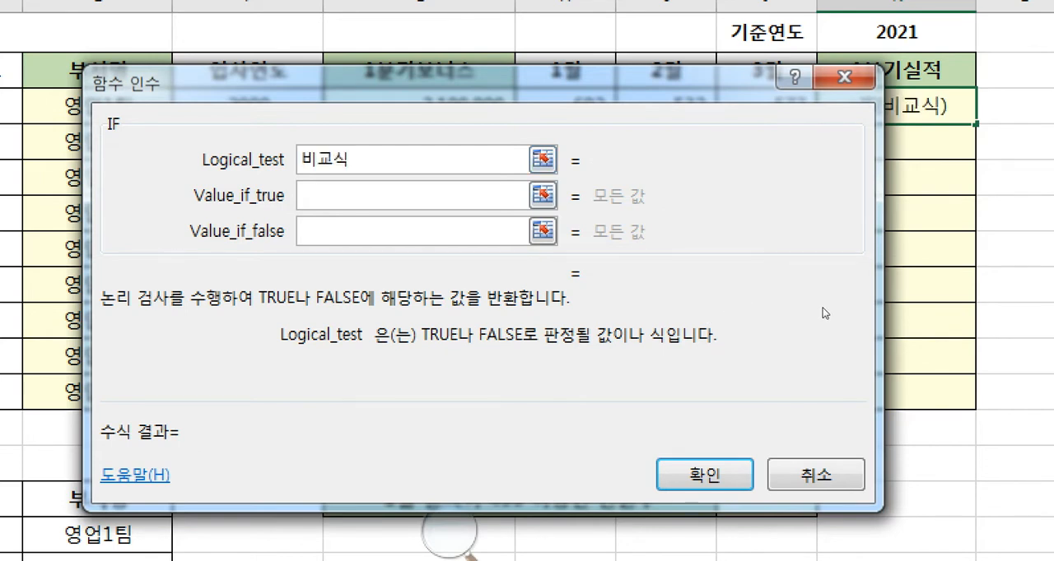
key(BackSpace)
key(BackSpace)
key(BackSpace)
key(BackSpace)
key(BackSpace)
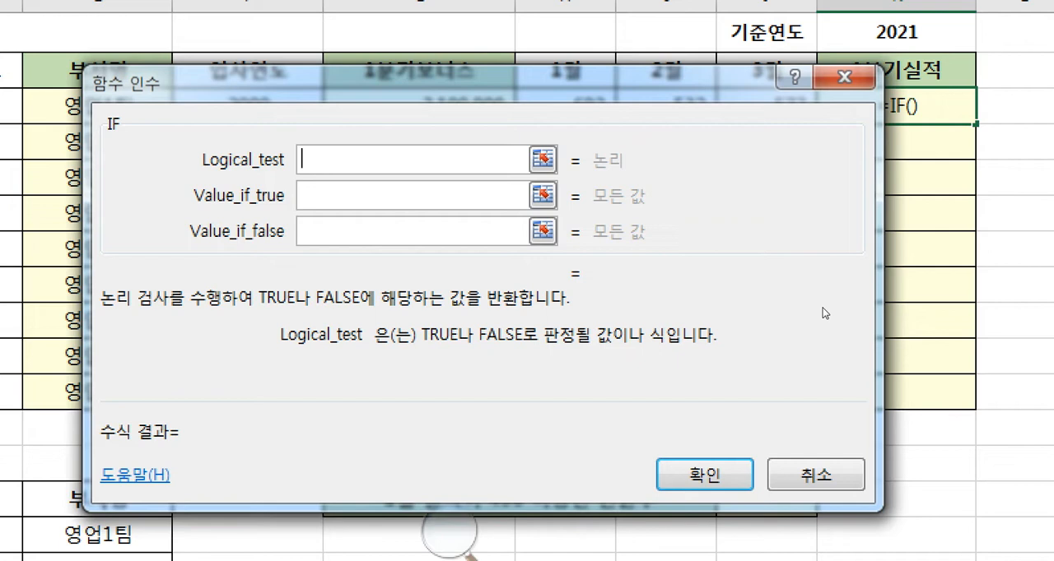
text(>= )
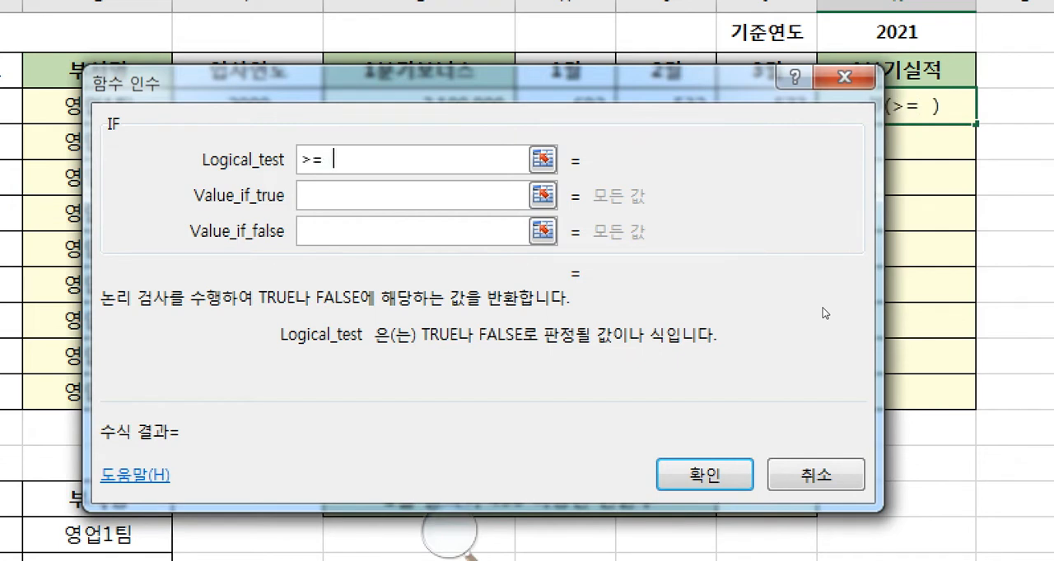
text( <= )
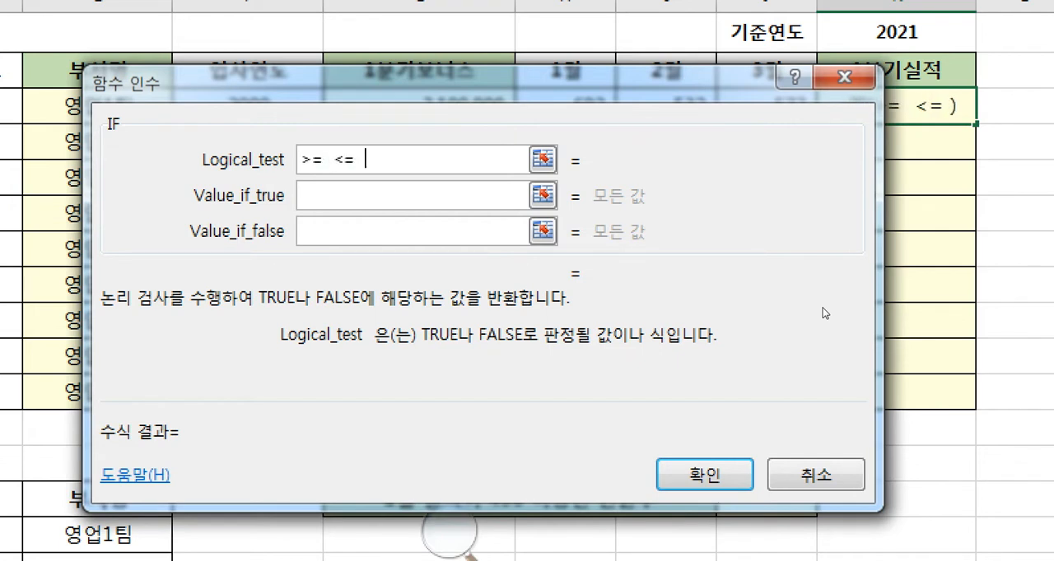
text( >  < )
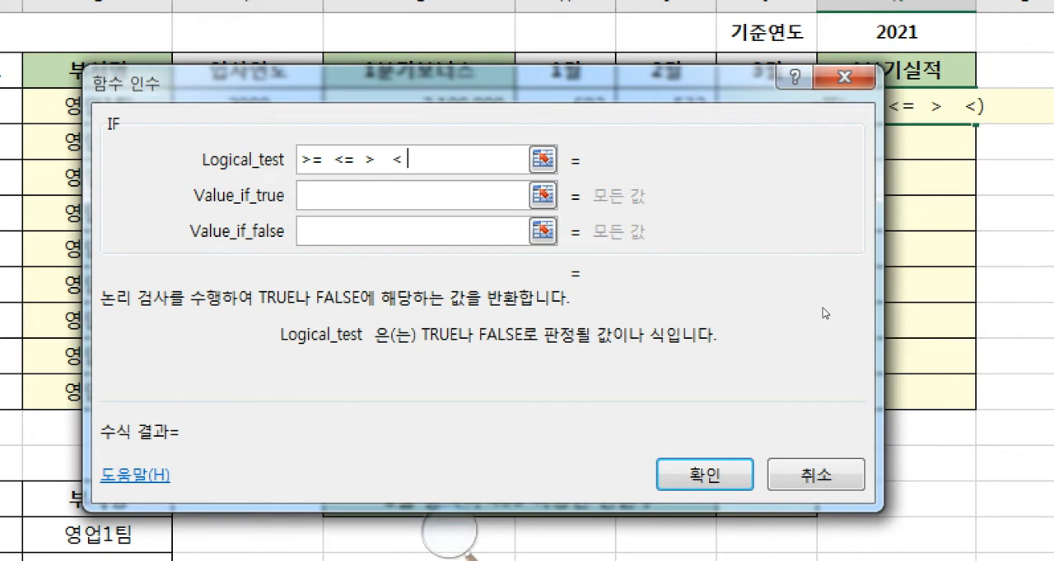
text( <>  =)
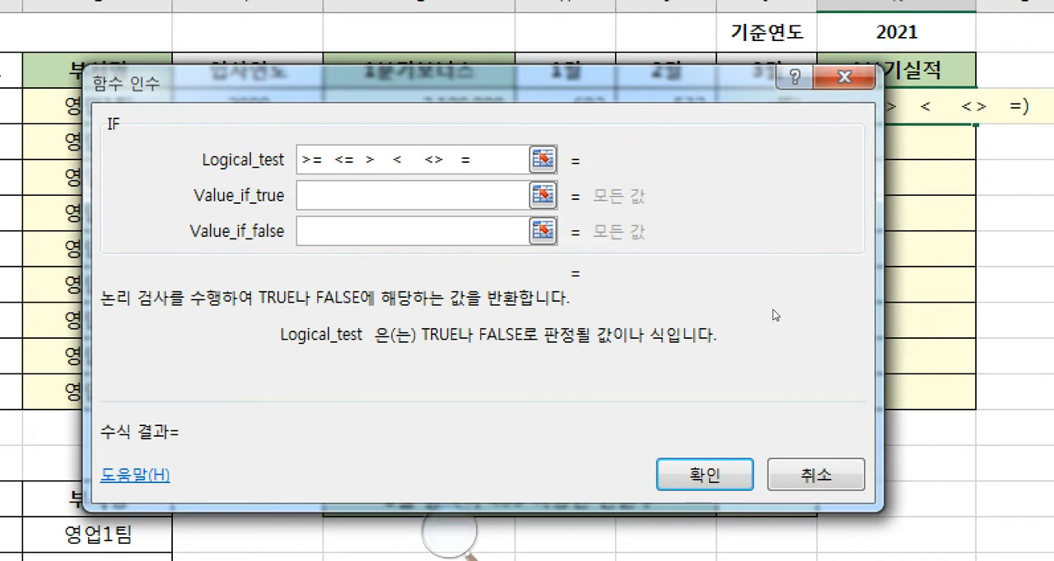
key(BackSpace)
key(BackSpace)
key(BackSpace)
key(BackSpace)
key(BackSpace)
key(BackSpace)
key(BackSpace)
key(BackSpace)
key(BackSpace)
key(BackSpace)
key(BackSpace)
key(BackSpace)
key(BackSpace)
key(BackSpace)
key(BackSpace)
key(BackSpace)
key(BackSpace)
key(BackSpace)
key(BackSpace)
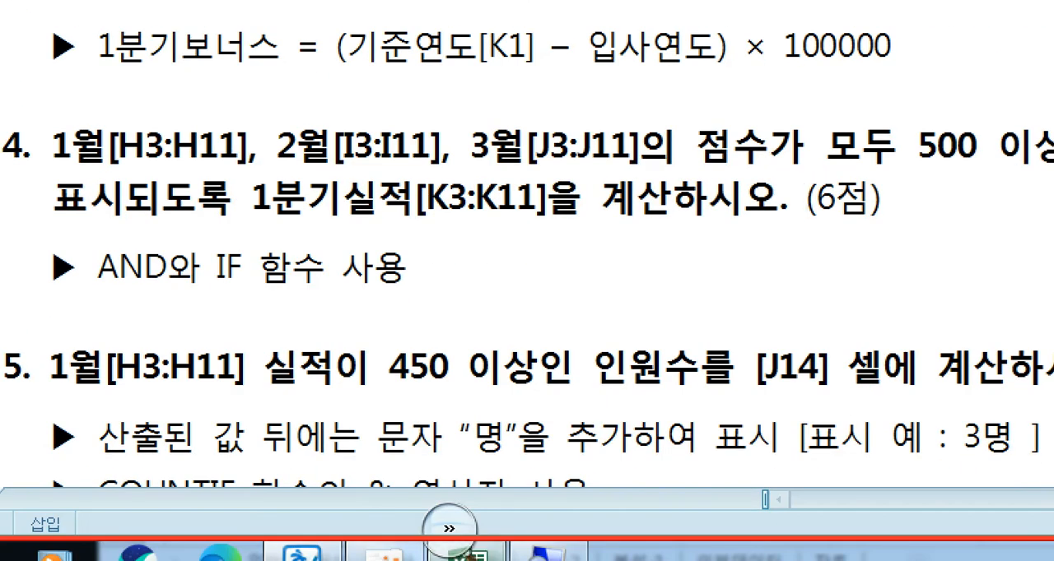
- Return to the Excel workbook and set the IF function's logical test for K3 to H3>=500
click(468, 557)
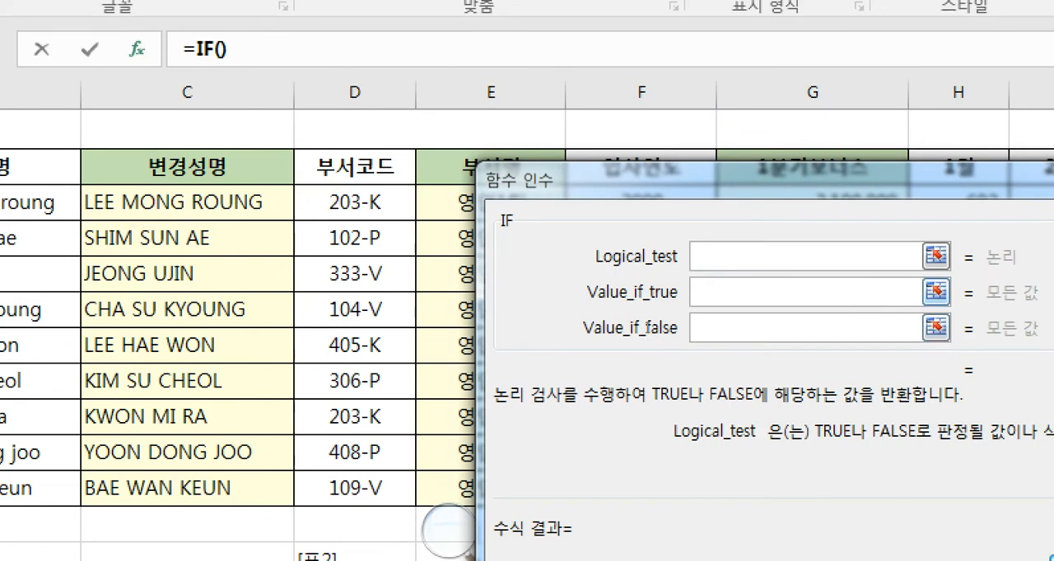
drag(663, 244, 844, 314)
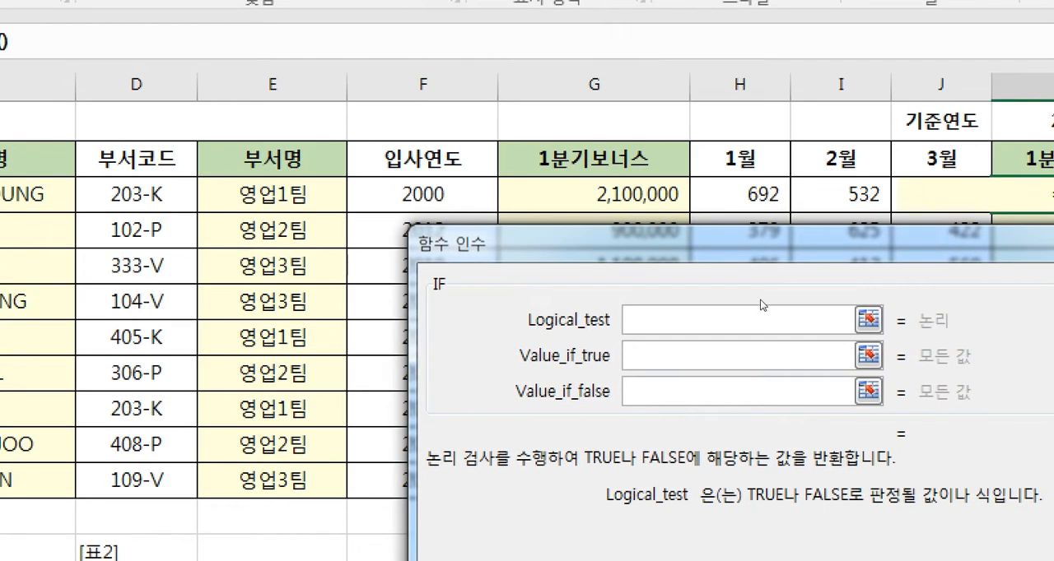
text(H3)
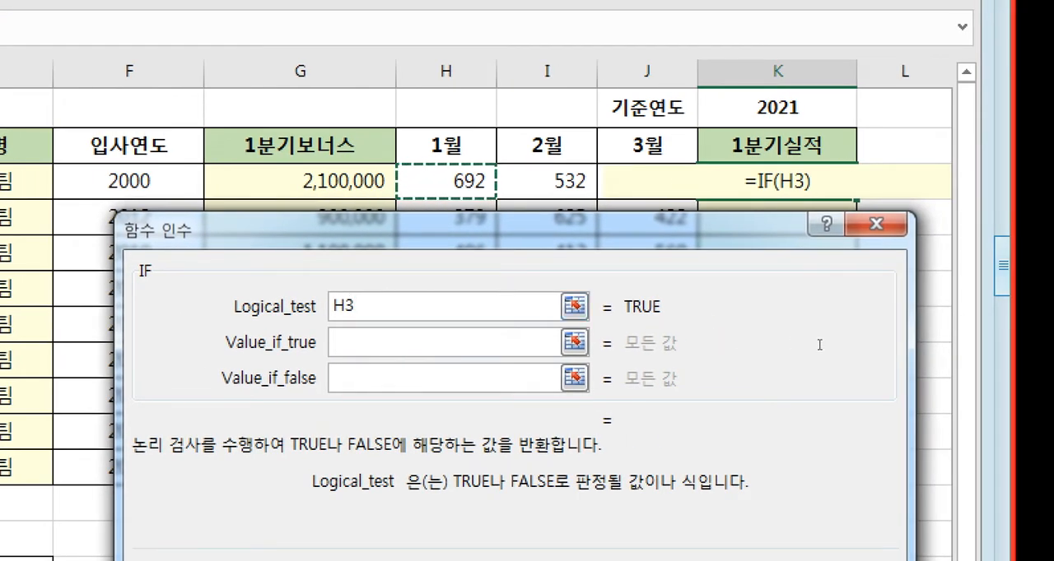
text(>)
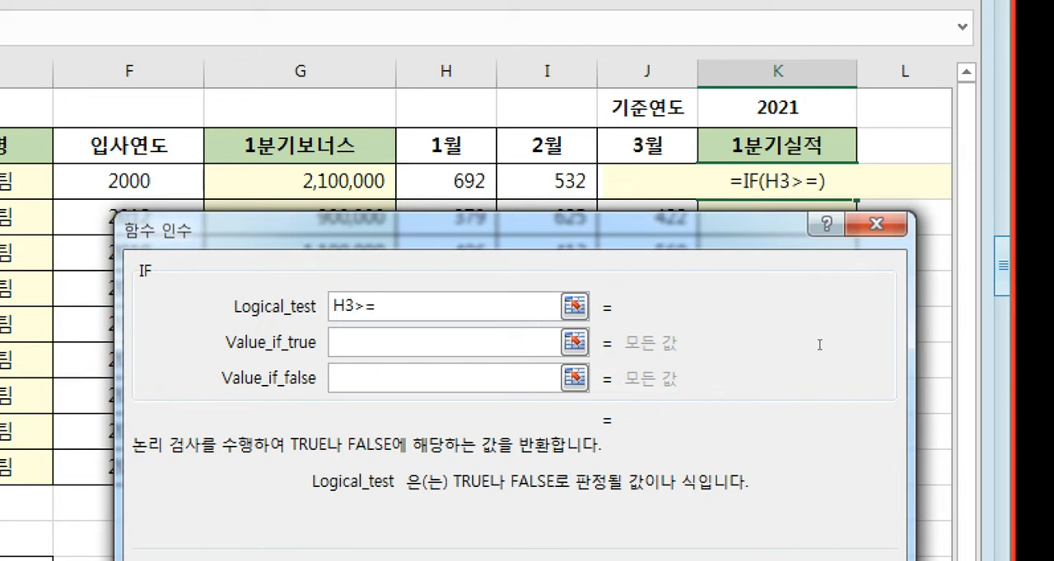
text(=500)
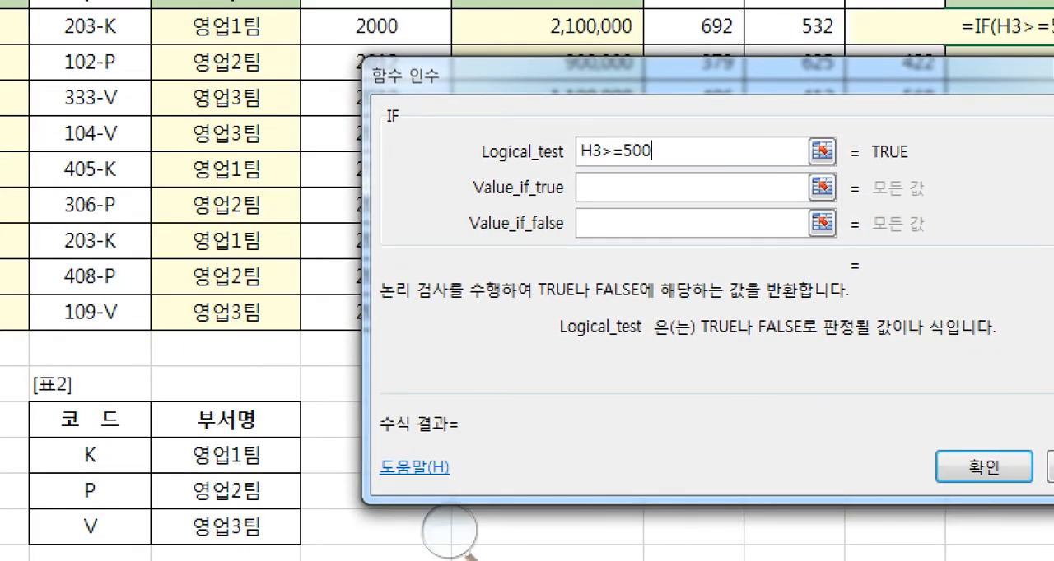
- Wrap the H3>=500 condition of the IF logical test in an AND function
key(Home)
text(ㅁ)
key(BackSpace)
text(AND)
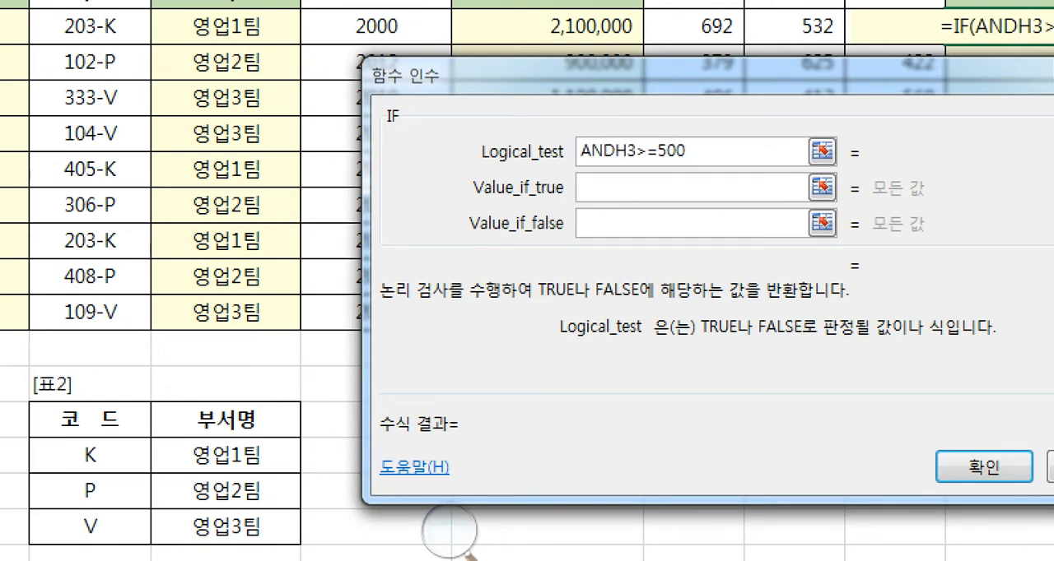
text(()
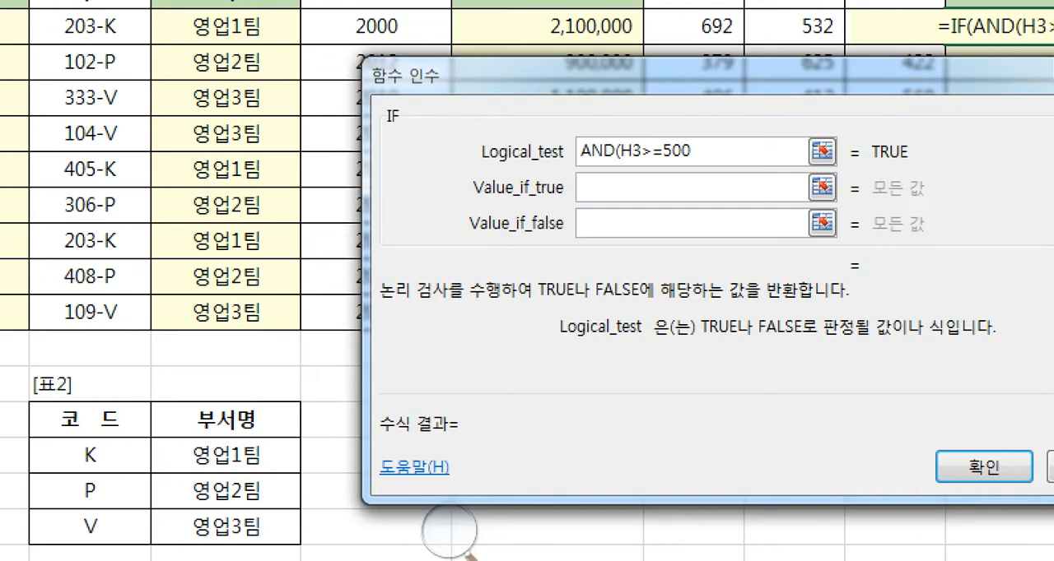
text())
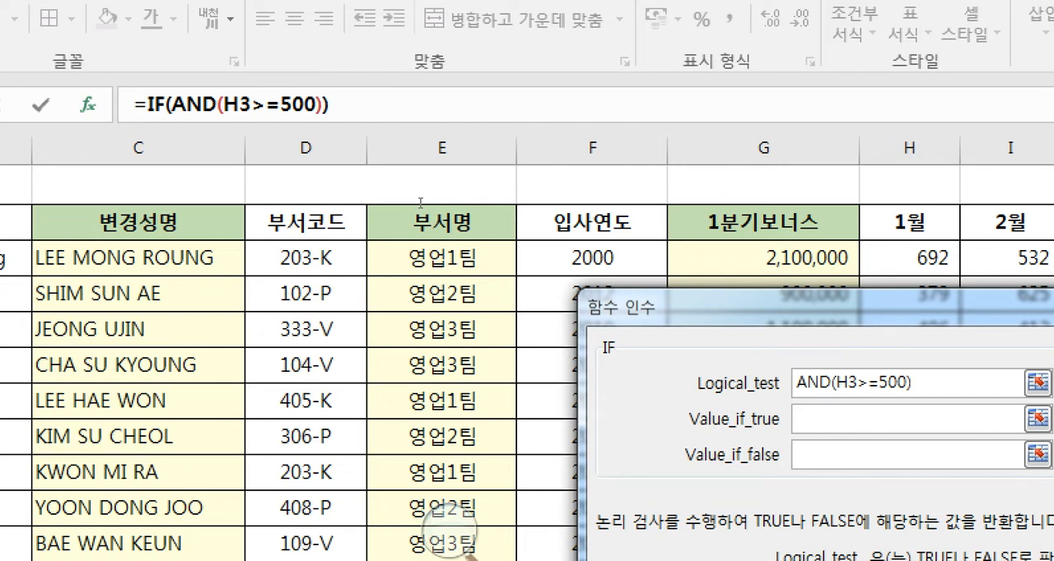
- Open the nested AND function's arguments and add the conditions I3>=500 and J3>=500
click(198, 105)
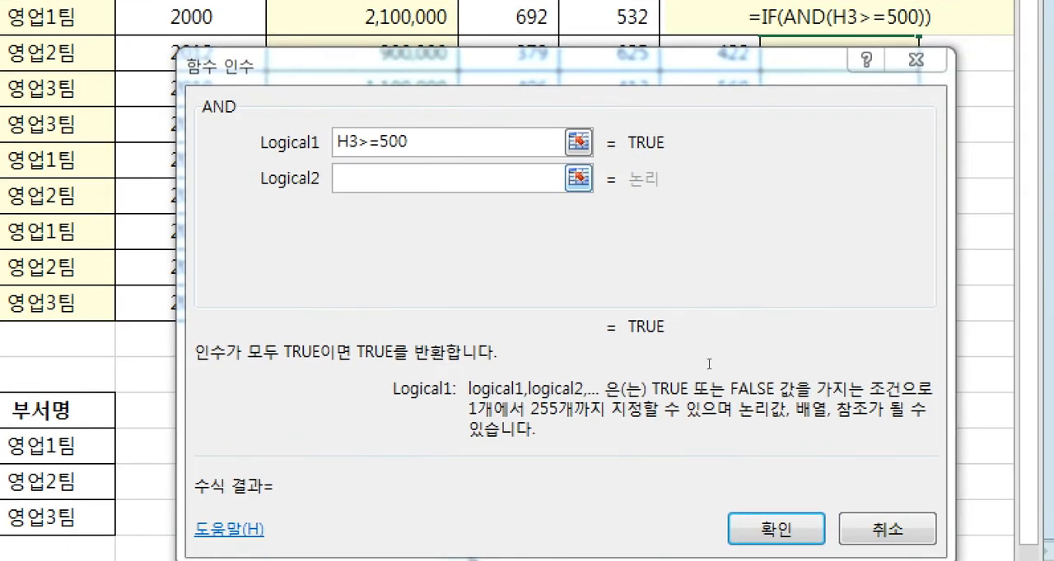
key(Tab)
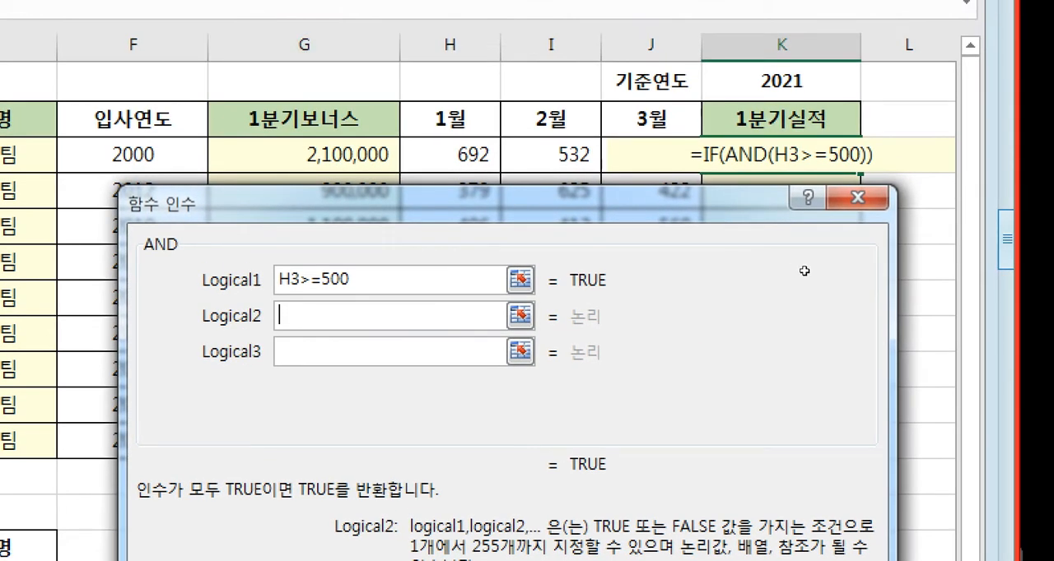
text(I3)
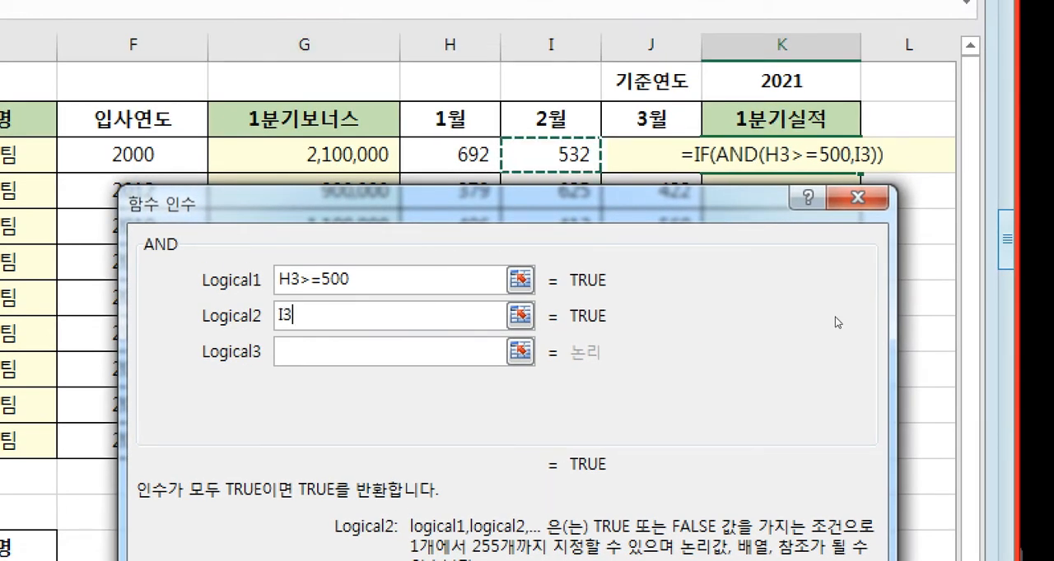
text(>=)
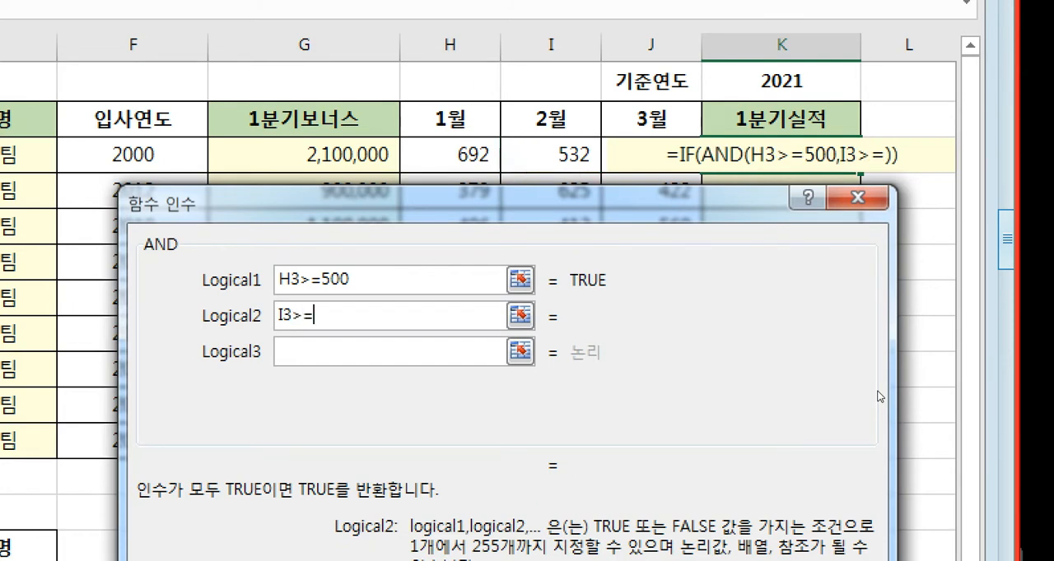
text(500)
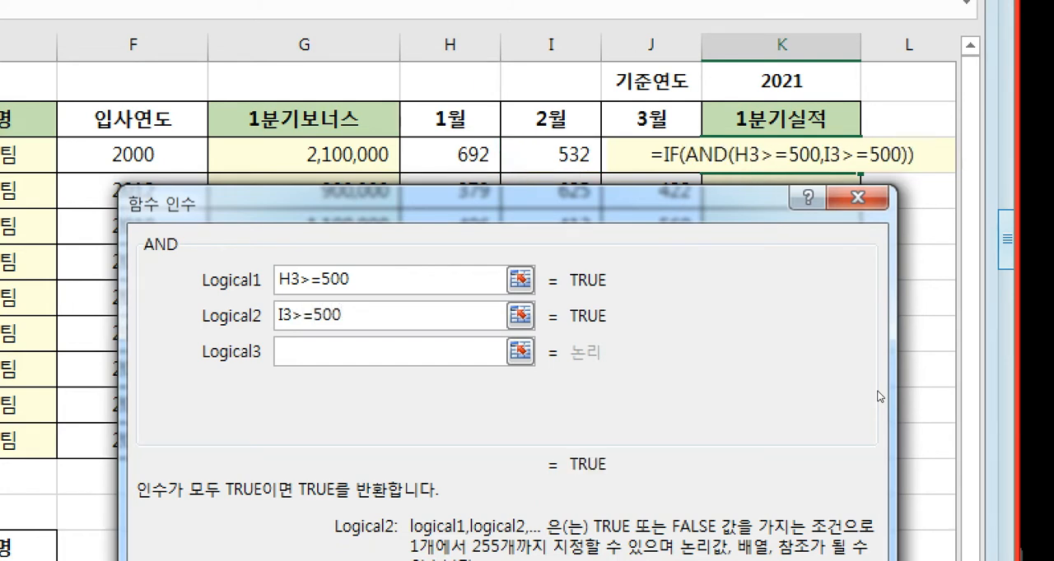
key(Tab)
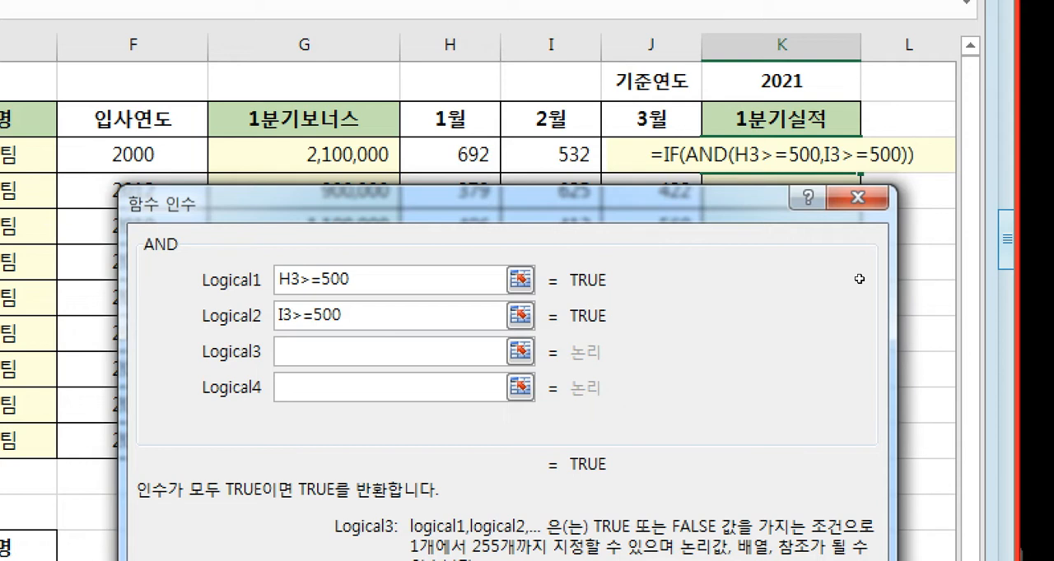
text(J3)
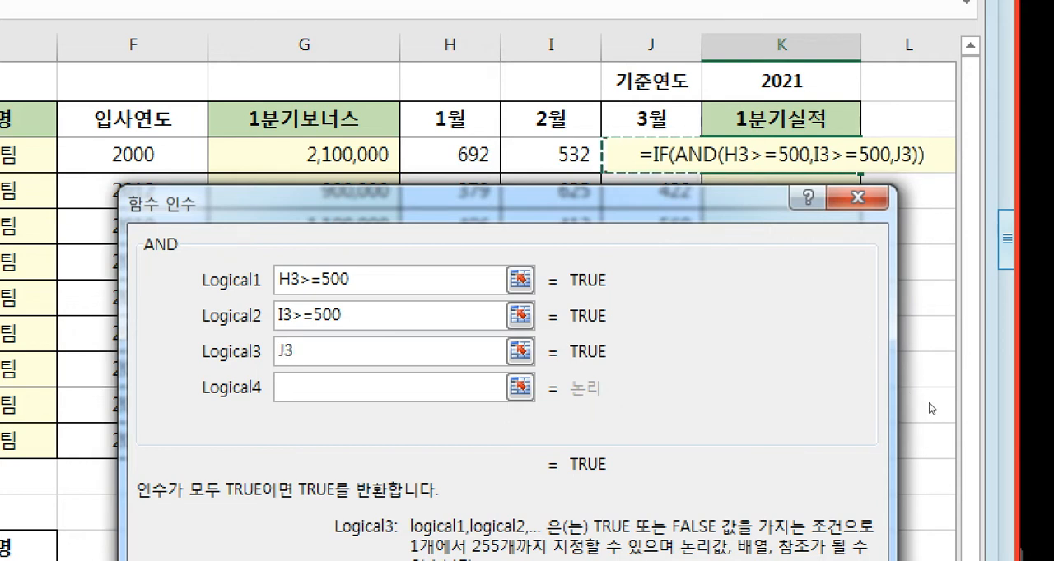
text(>=500)
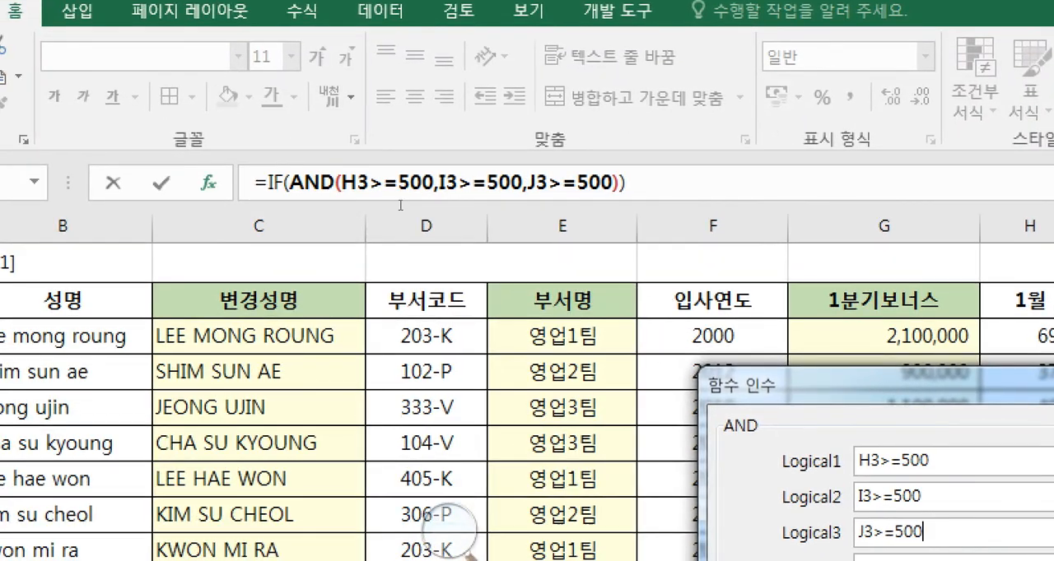
- Go back to the IF function's arguments, recheck question 4 in the exam document, and set the value if true to "우수"
click(272, 182)
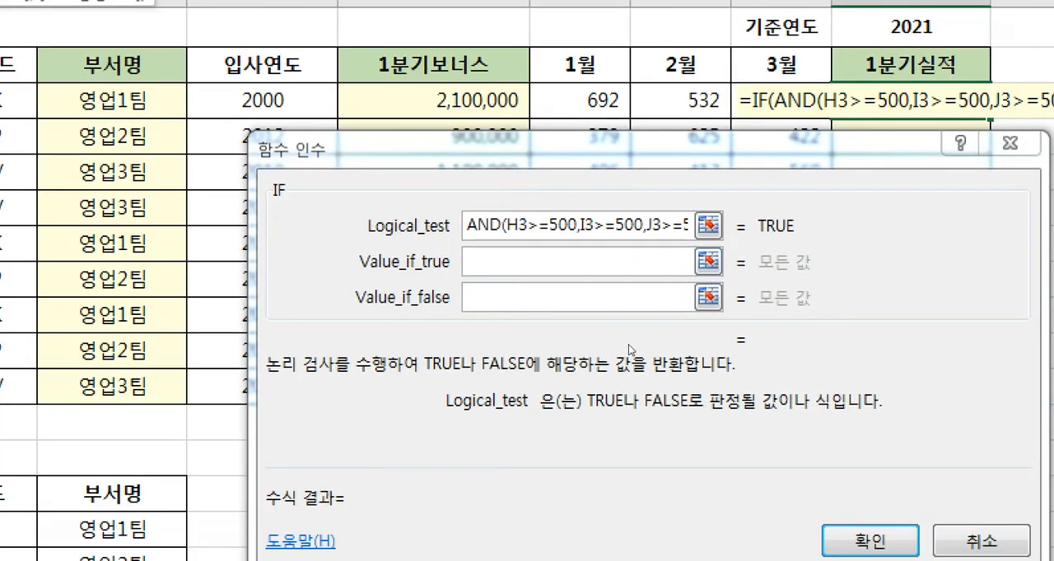
key(Tab)
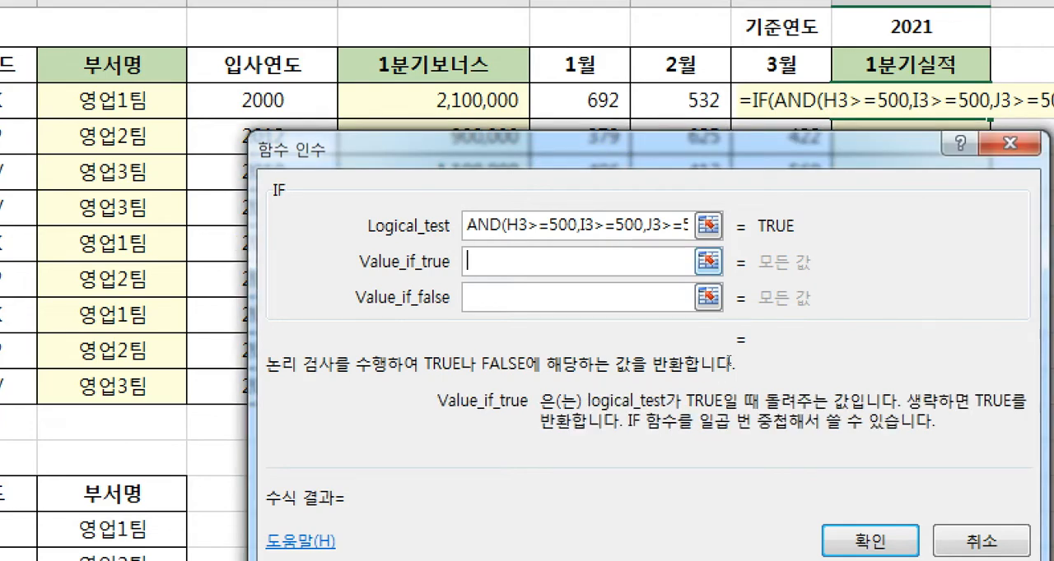
click(145, 553)
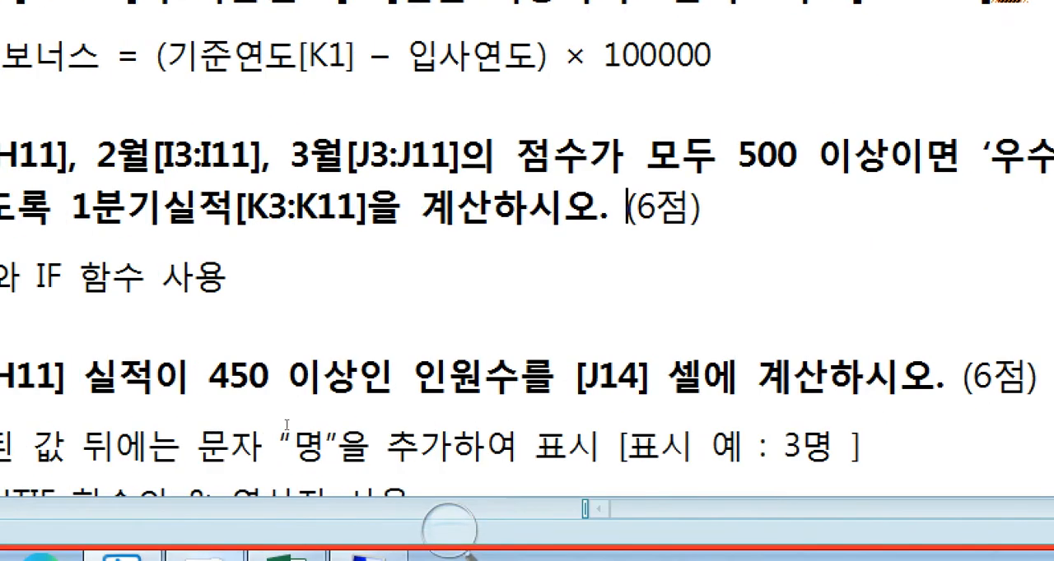
click(656, 556)
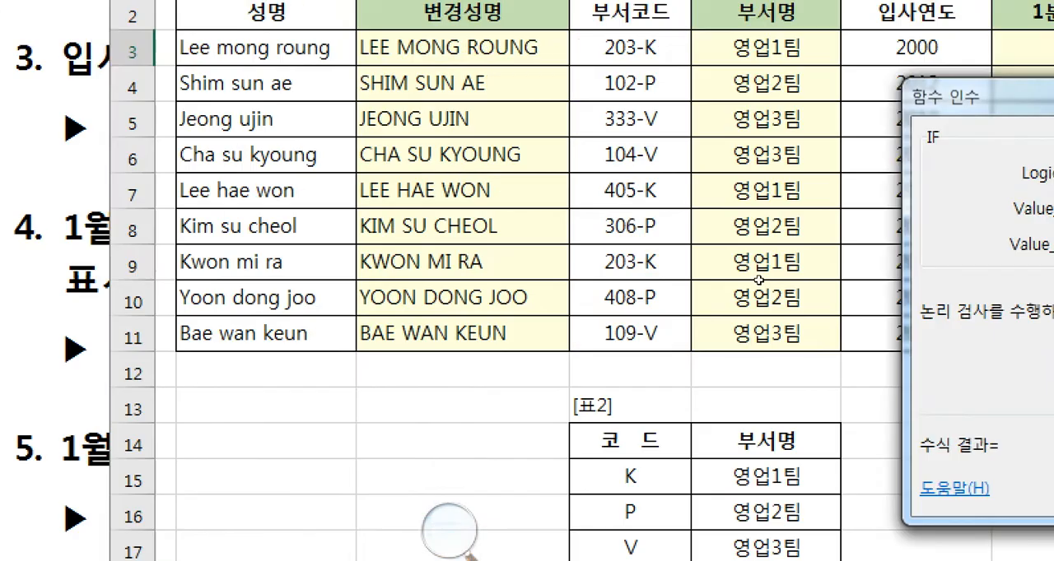
text(미)
key(BackSpace)
text(우수)
key(Tab)
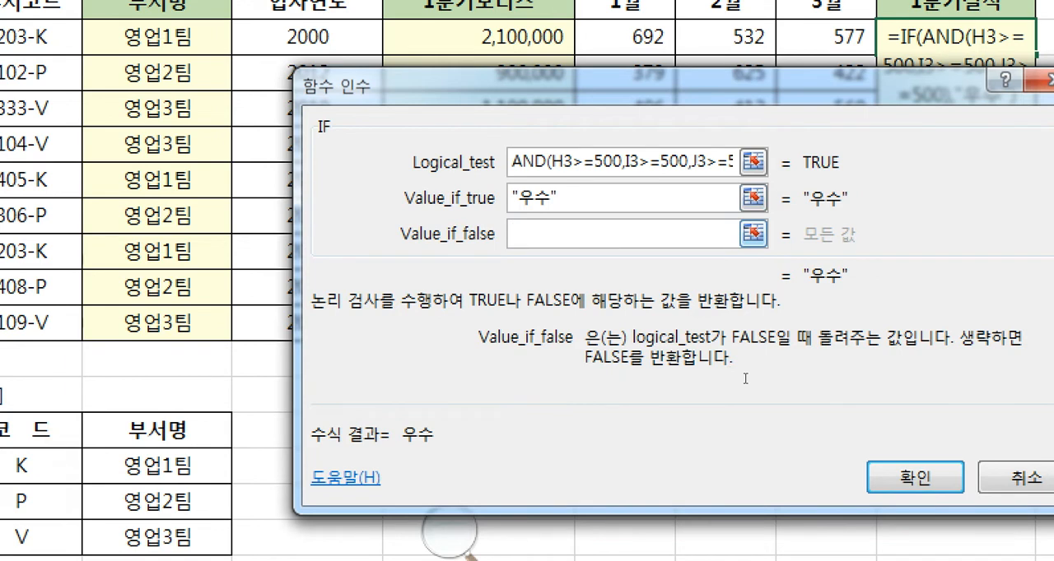
- Set the value if false to an empty string "", confirm the formula, and fill K3 down through K11
text("")
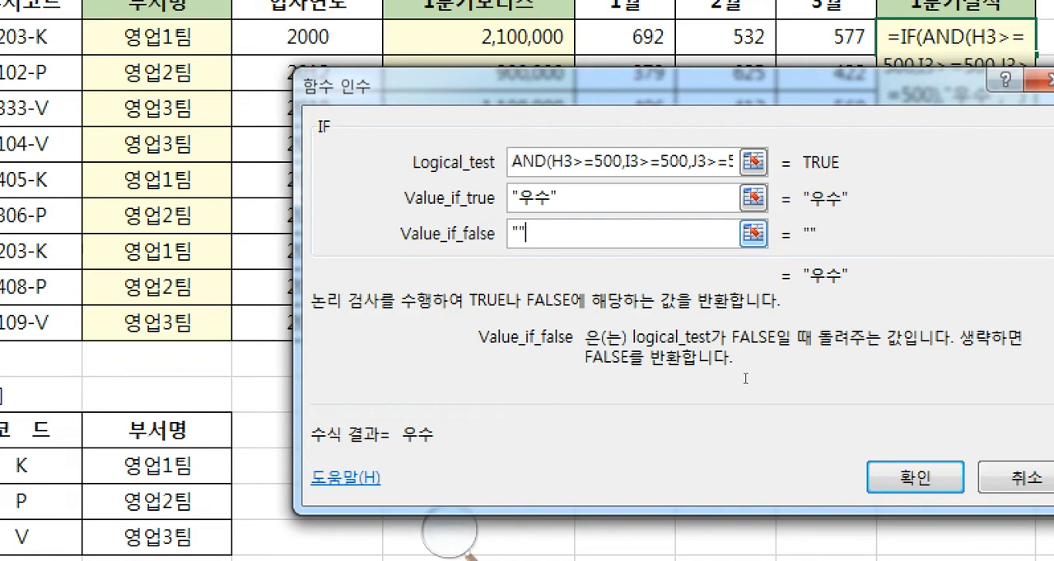
click(904, 498)
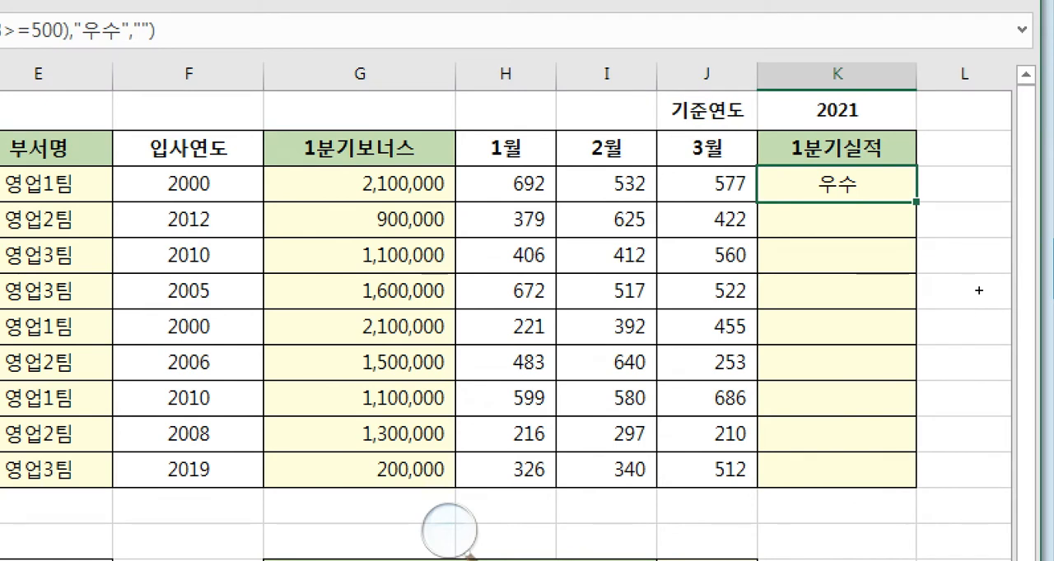
drag(977, 288, 977, 425)
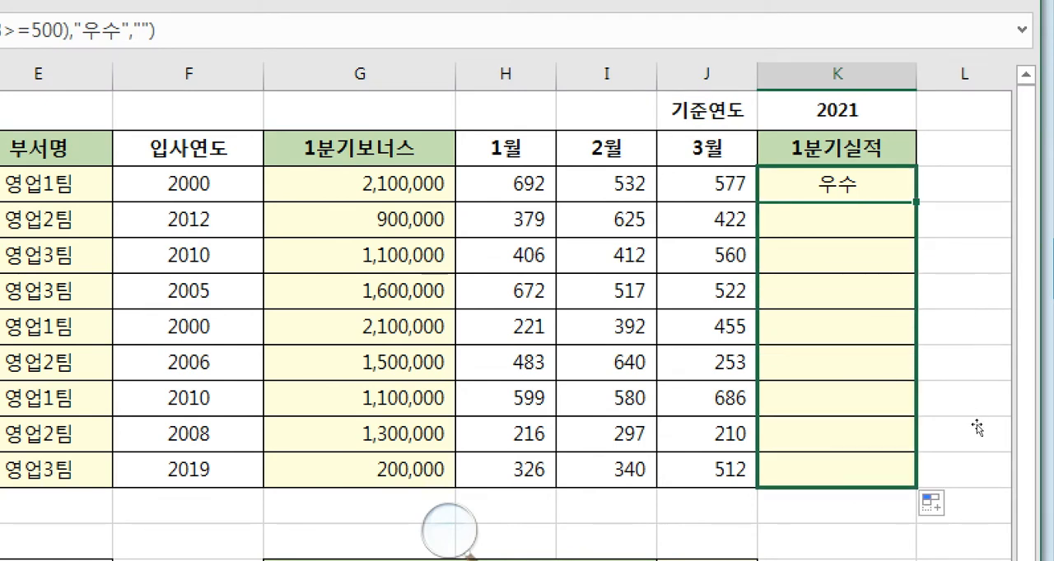
click(956, 277)
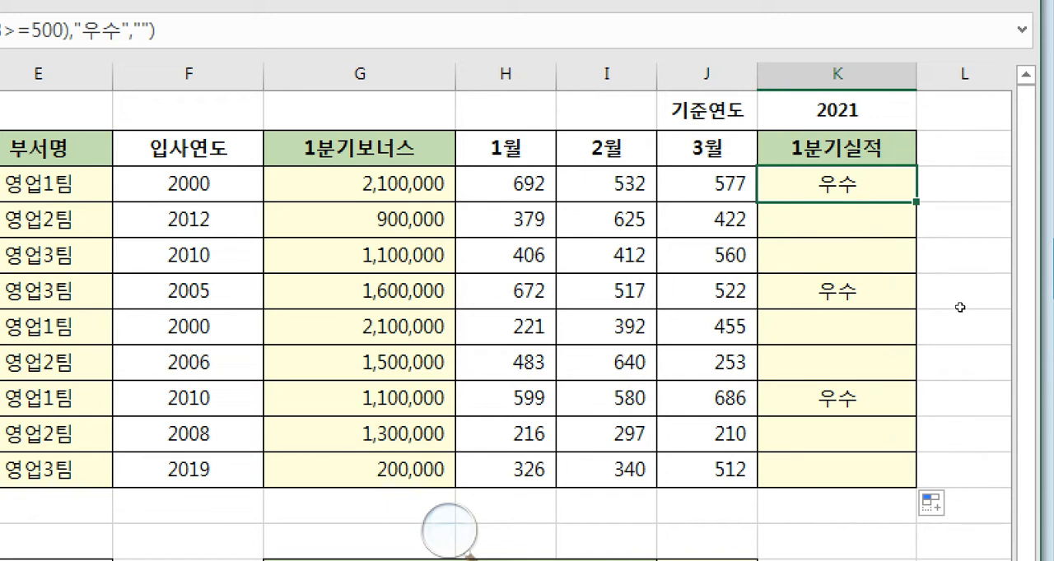
- Compare the 1월, 2월 and 3월 scores in H3:J11 with the 1분기실적 results in column K, row by row
click(784, 280)
click(828, 282)
click(868, 281)
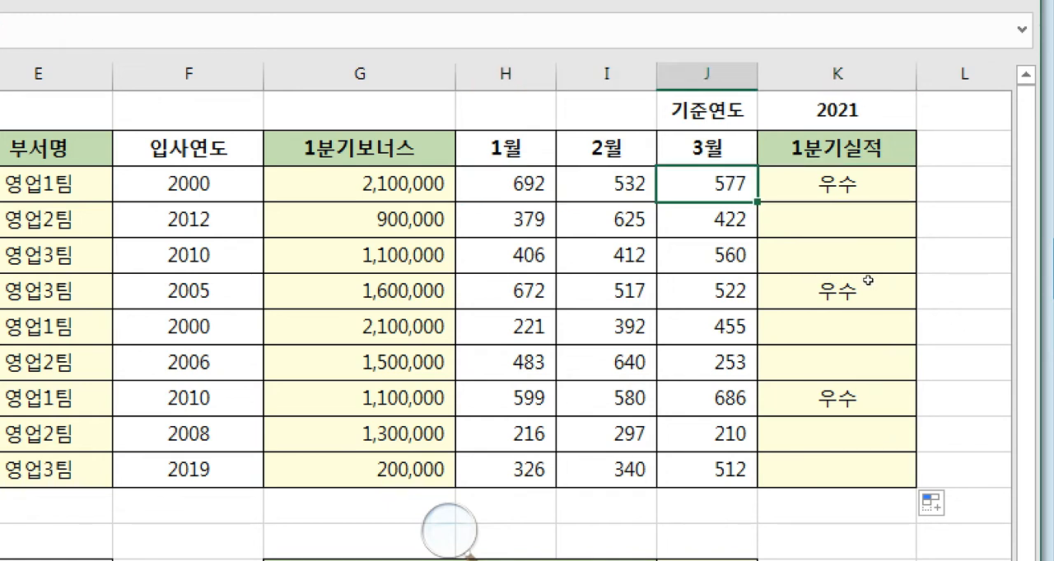
click(930, 277)
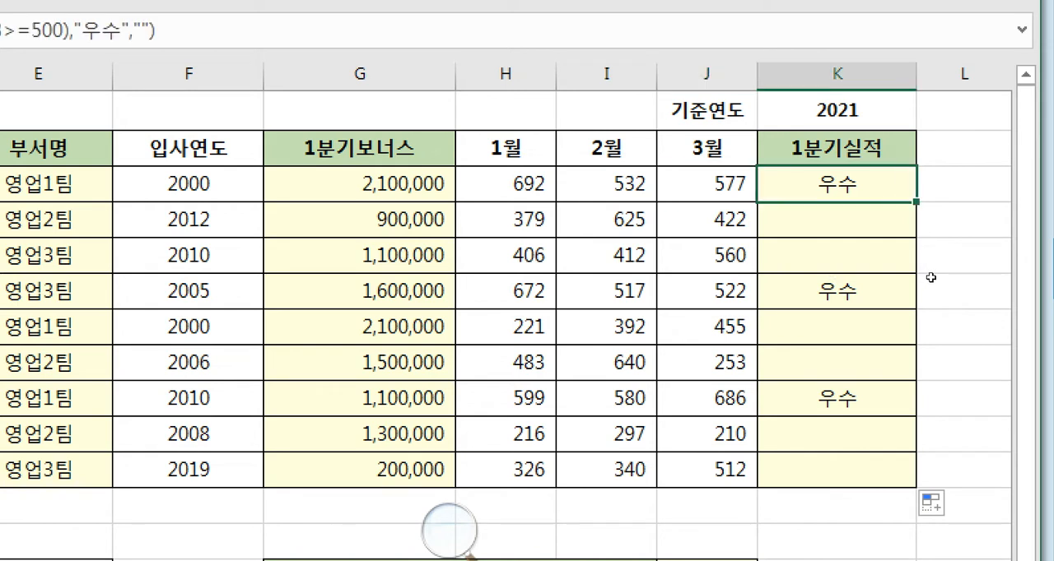
click(787, 302)
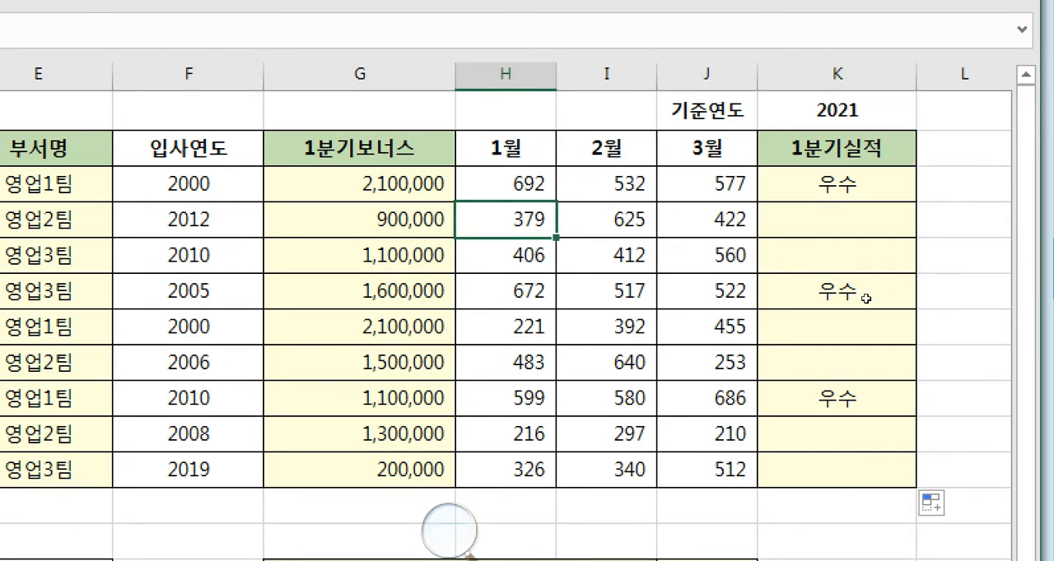
click(869, 299)
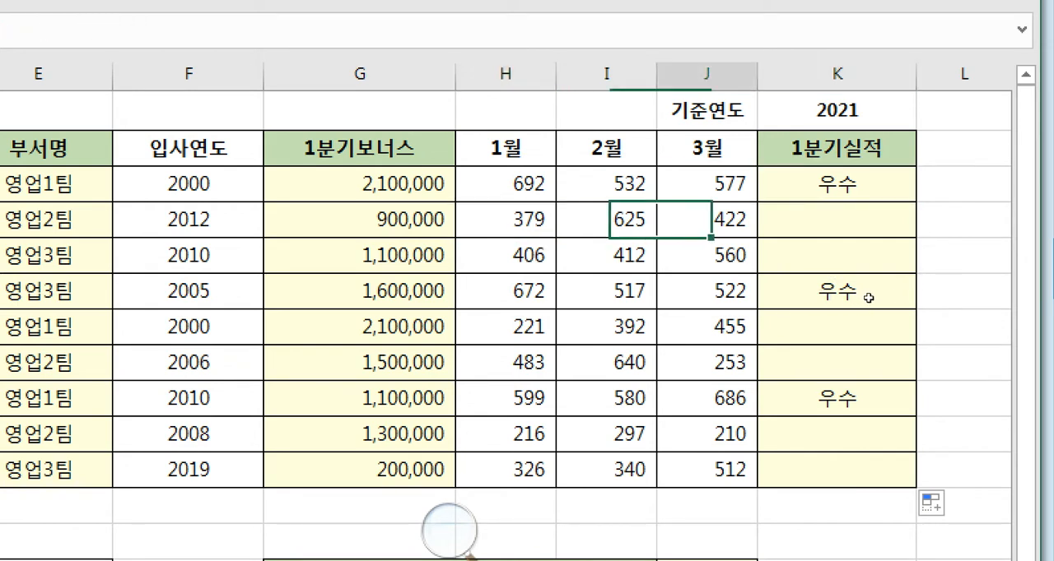
click(943, 299)
click(827, 314)
click(826, 313)
click(899, 316)
click(880, 315)
click(787, 332)
key(Right)
key(Right)
key(Right)
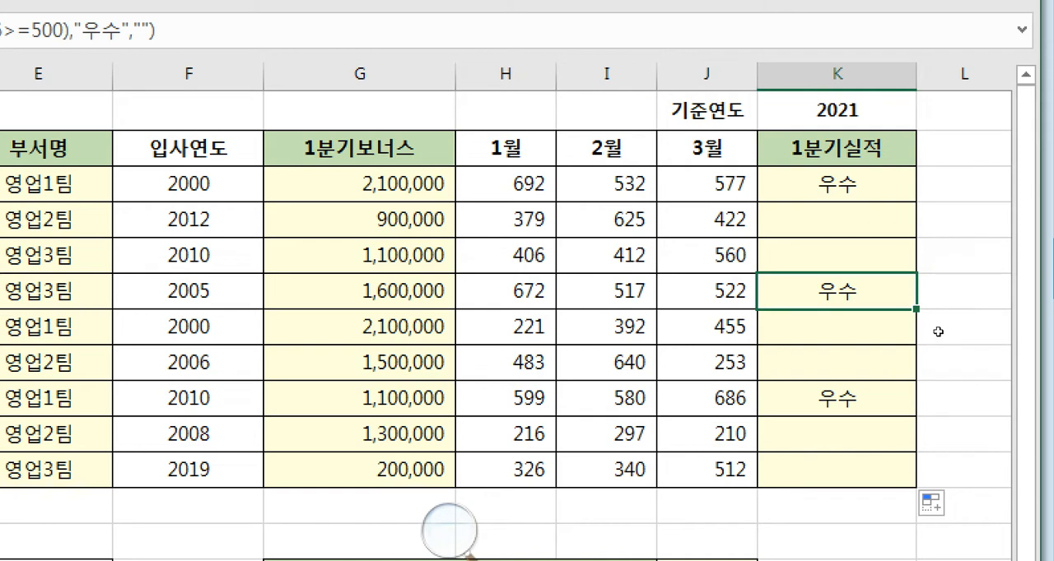
mouse_move(768, 355)
mouse_down()
mouse_move(908, 348)
mouse_move(921, 364)
mouse_move(785, 385)
mouse_up()
drag(515, 400, 906, 390)
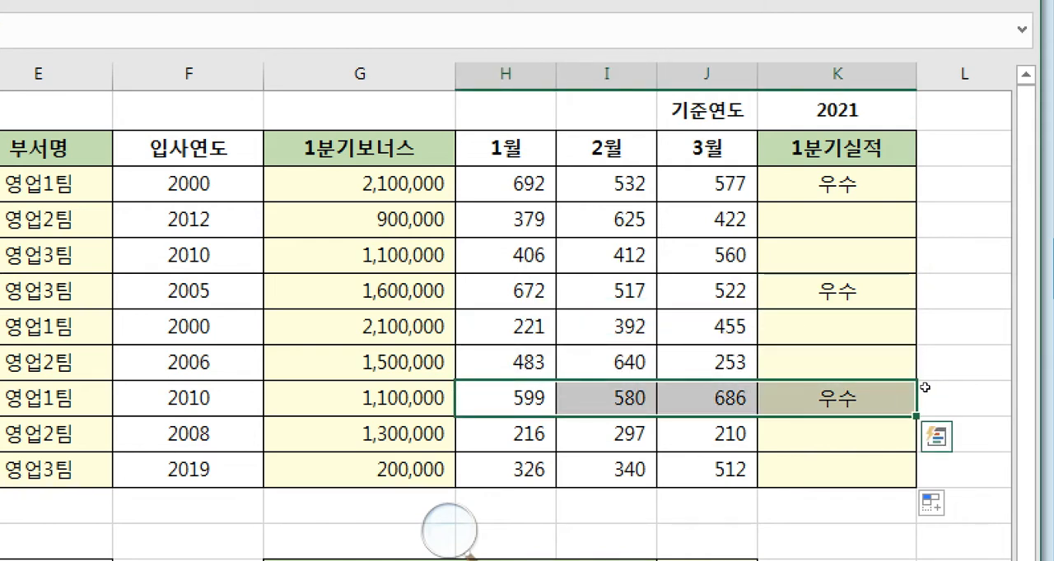
drag(517, 434, 903, 419)
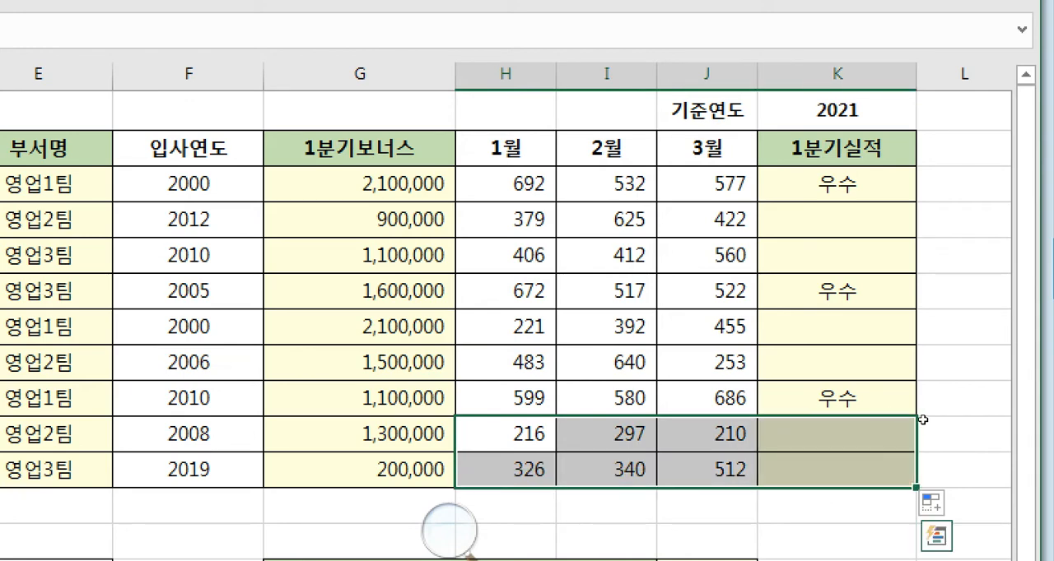
click(923, 421)
click(922, 273)
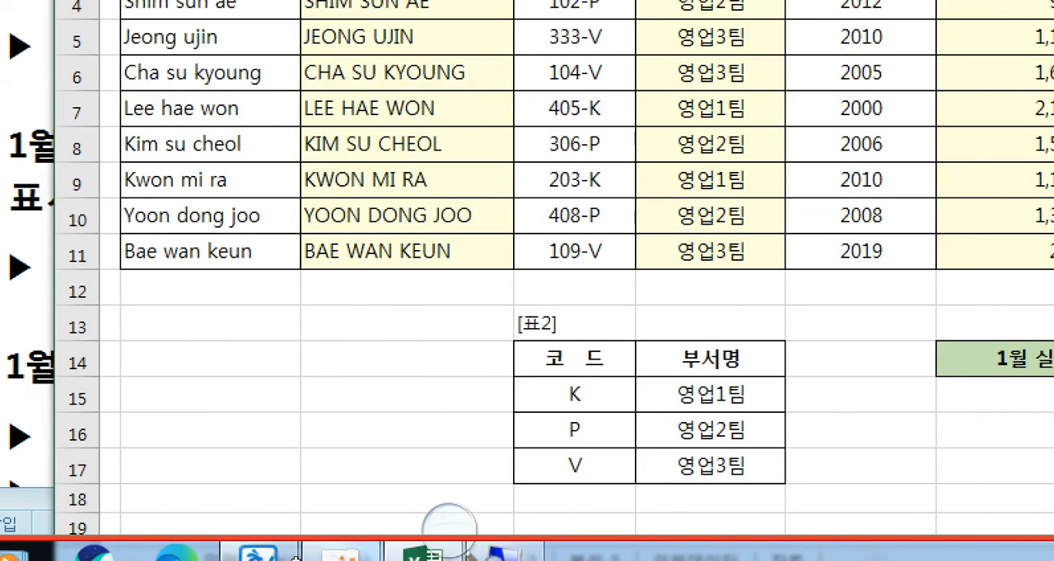
- Switch to the exam document and read question 5's conditions and required functions for cell J14
click(76, 553)
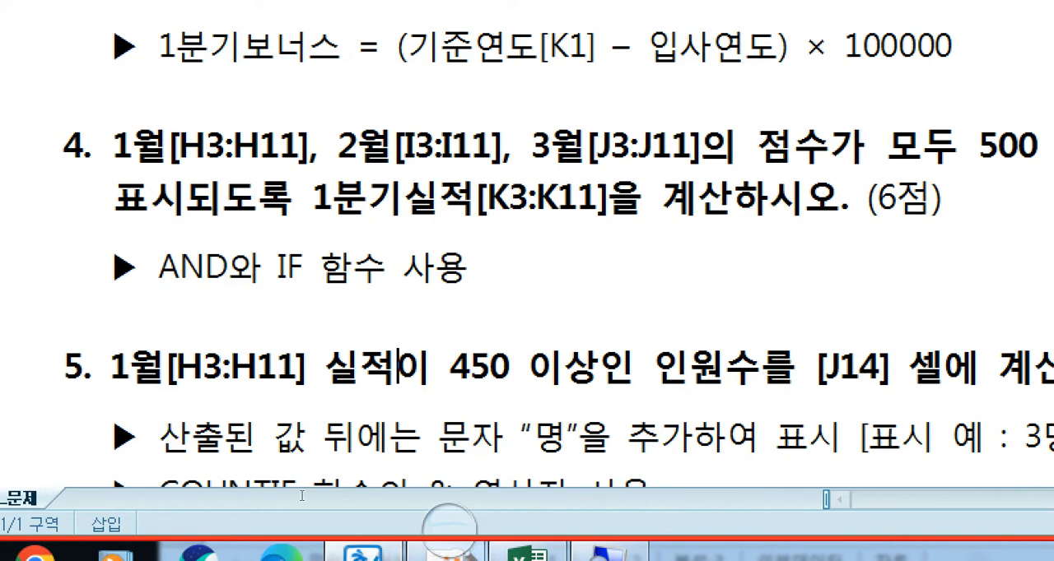
scroll(337, 496, down, 3)
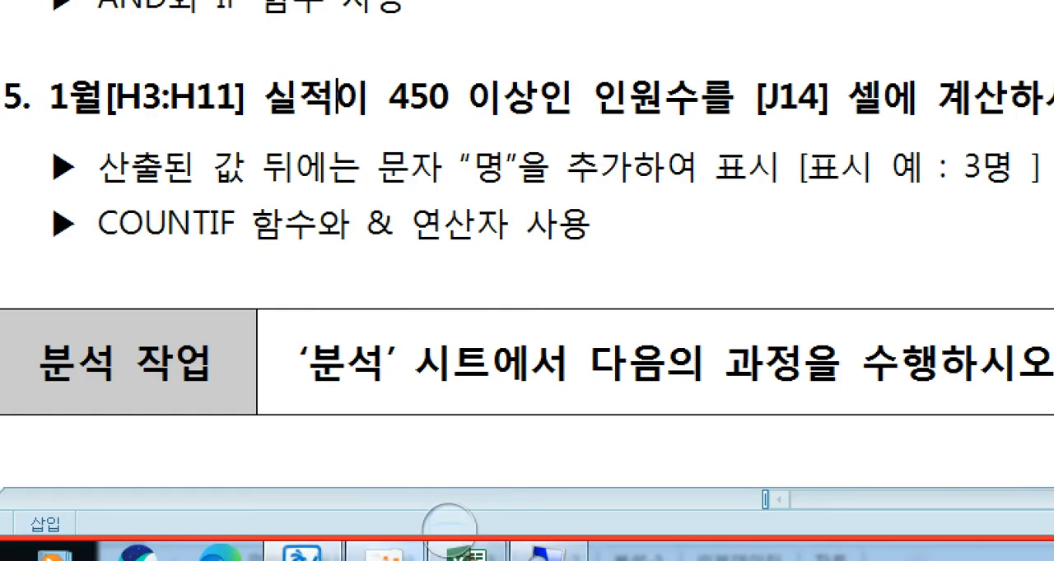
- Switch back to the 계산 sheet, start a COUNTIF formula in J14, and open its function arguments
click(458, 546)
click(401, 558)
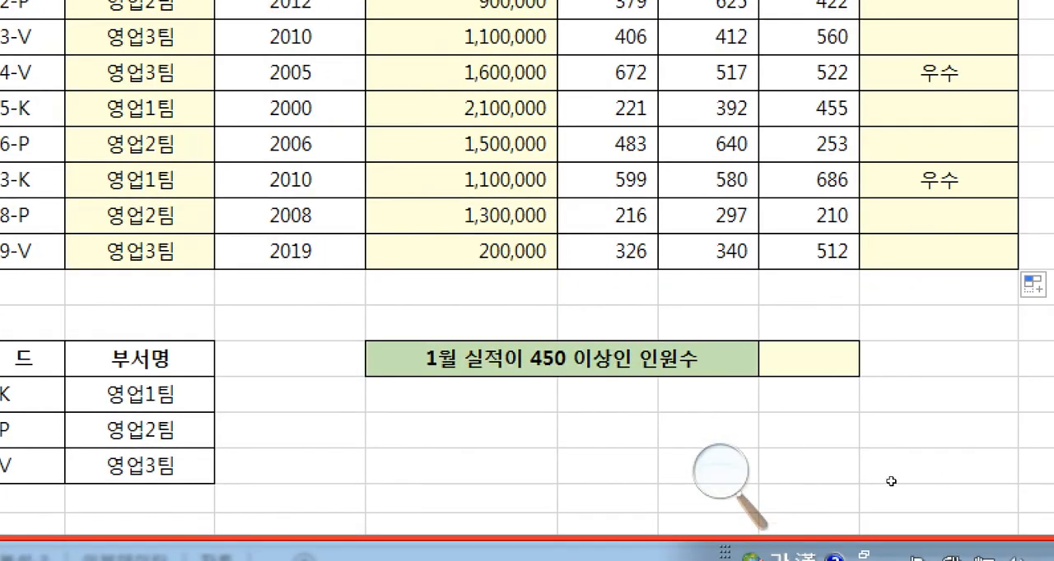
click(809, 359)
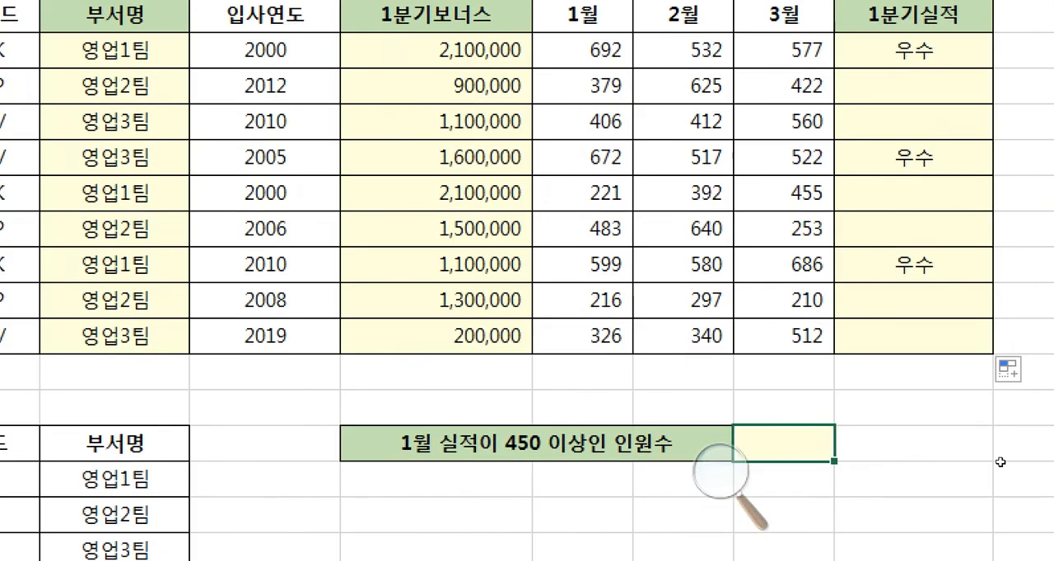
text(=COUN)
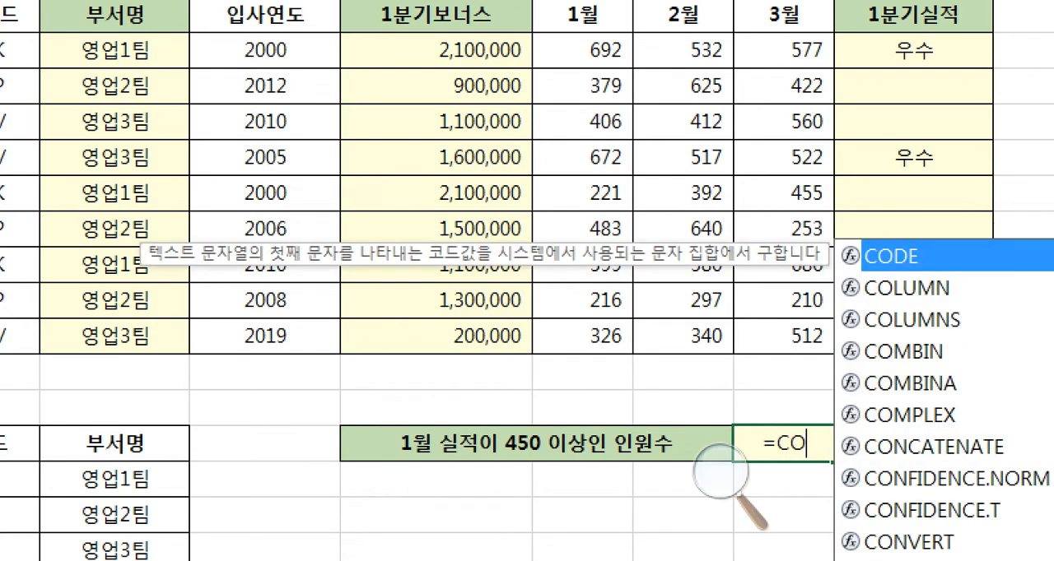
text(TIF()
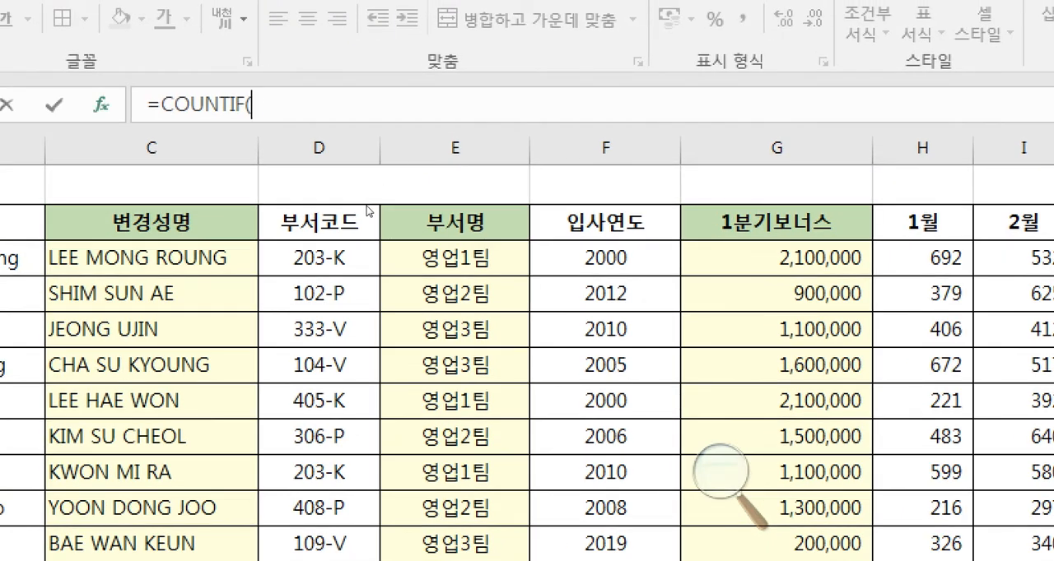
key(ctrl+a)
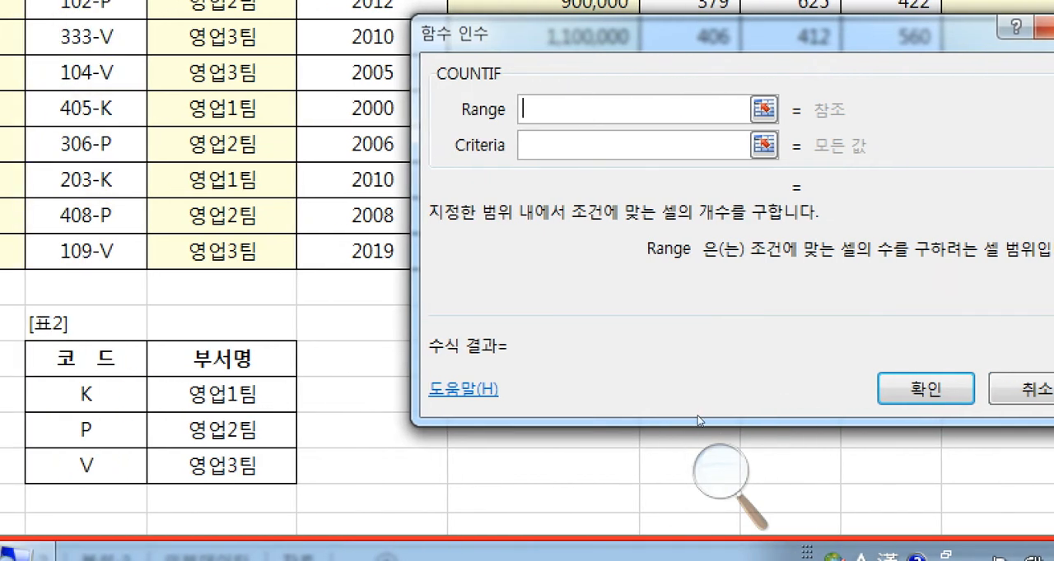
text(범위)
key(Tab)
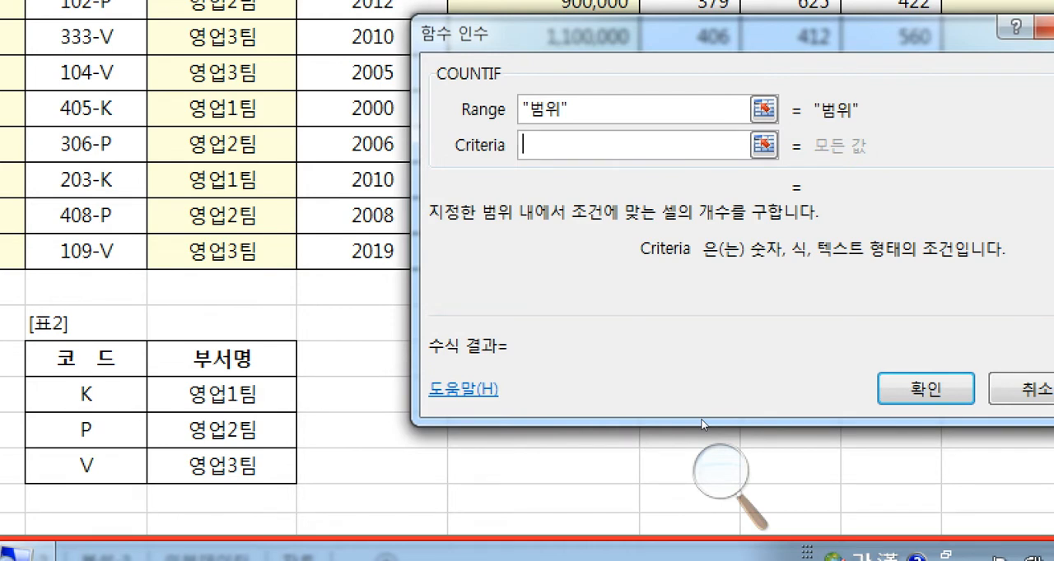
text(>= <)
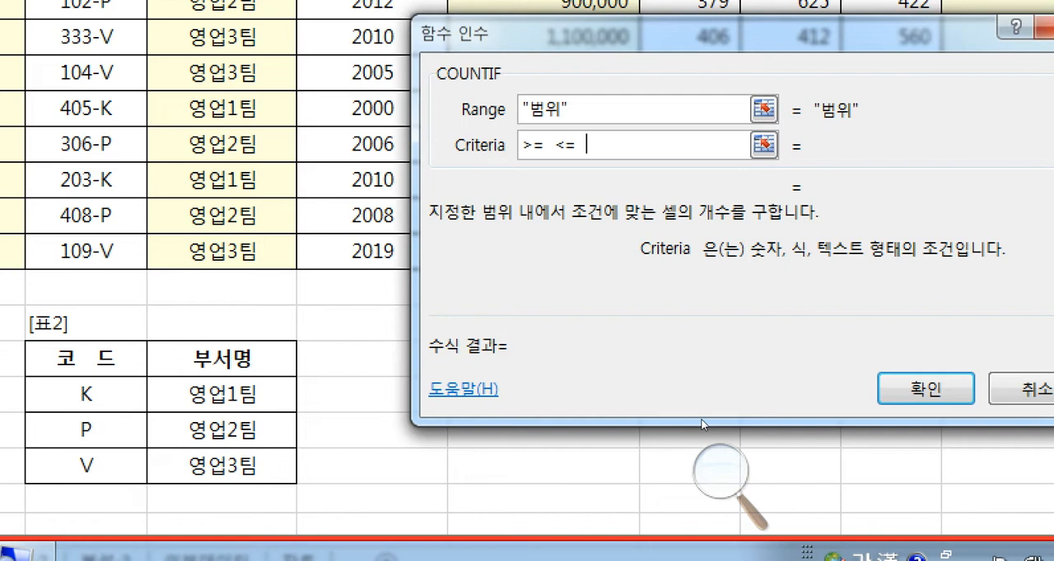
text(= = < > =)
key(shift+Home)
key(BackSpace)
text(문자를 비교하는 경우 )
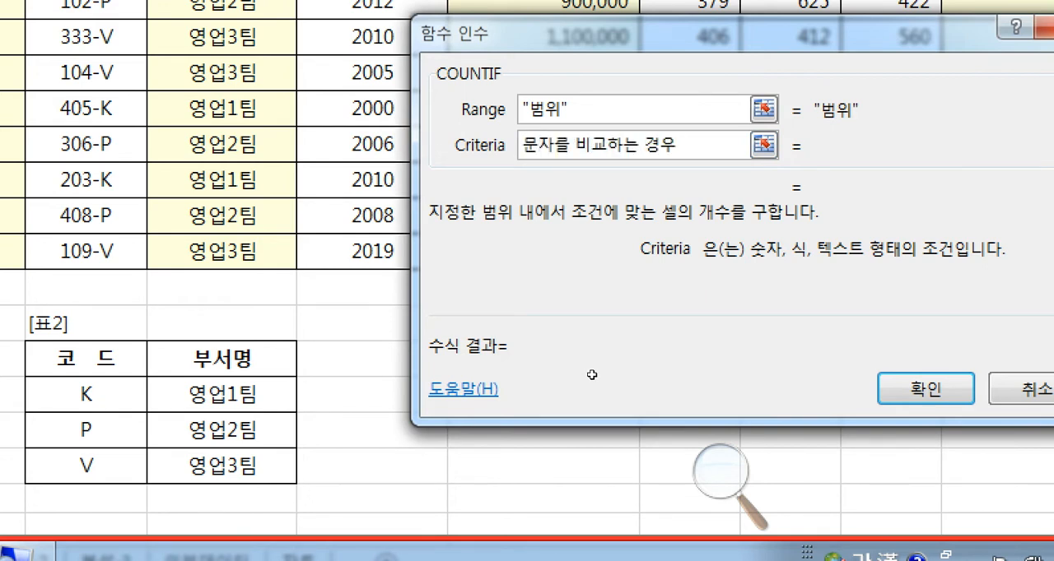
text(부등호 생략가능)
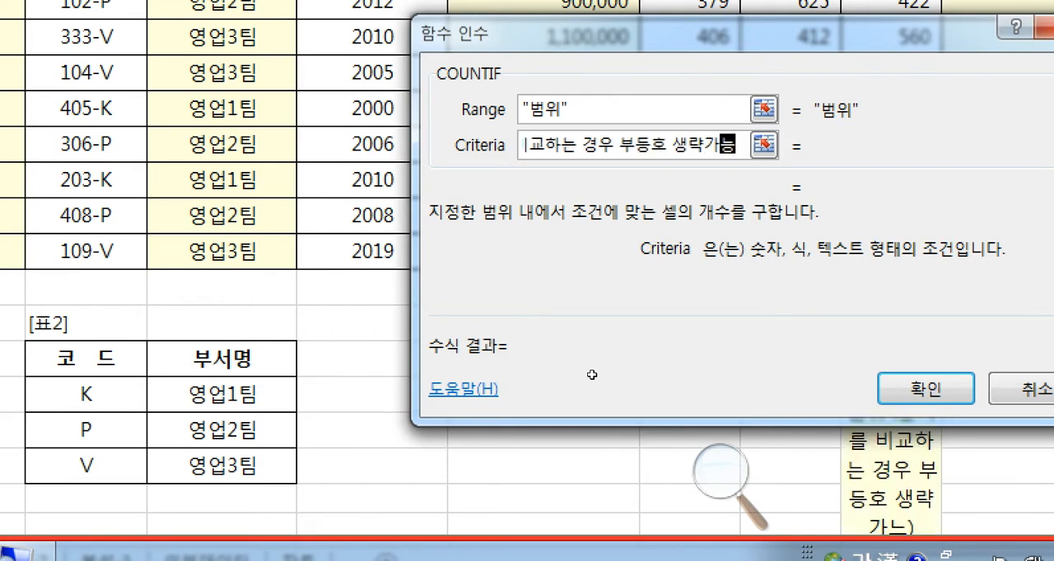
key(BackSpace)
key(BackSpace)
key(BackSpace)
key(BackSpace)
key(BackSpace)
key(BackSpace)
key(BackSpace)
key(BackSpace)
key(BackSpace)
key(BackSpace)
key(BackSpace)
key(BackSpace)
key(BackSpace)
key(BackSpace)
key(BackSpace)
key(BackSpace)
key(BackSpace)
key(BackSpace)
key(BackSpace)
key(BackSpace)
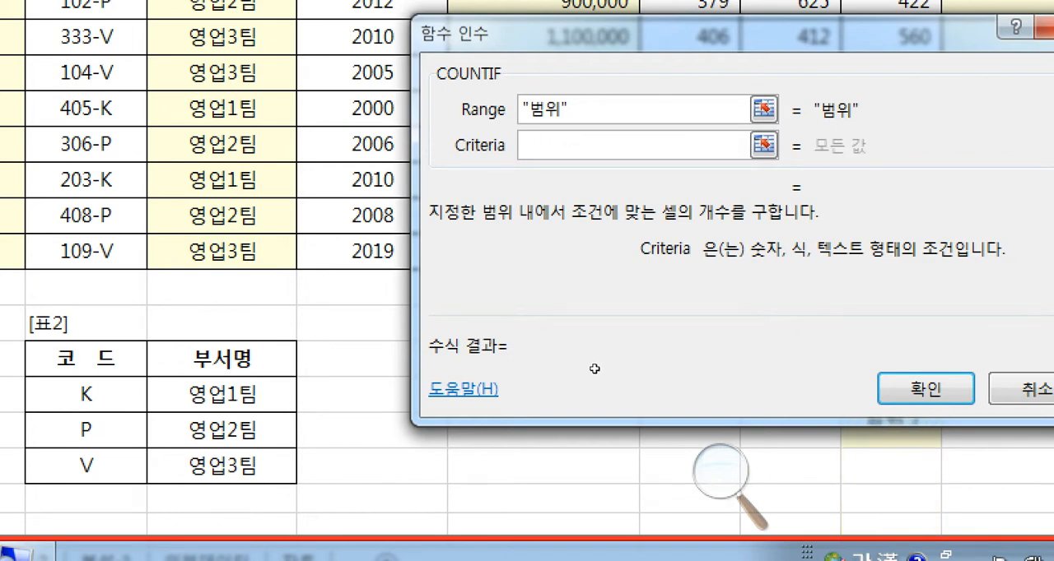
key(shift+Tab)
key(BackSpace)
key(BackSpace)
key(BackSpace)
key(BackSpace)
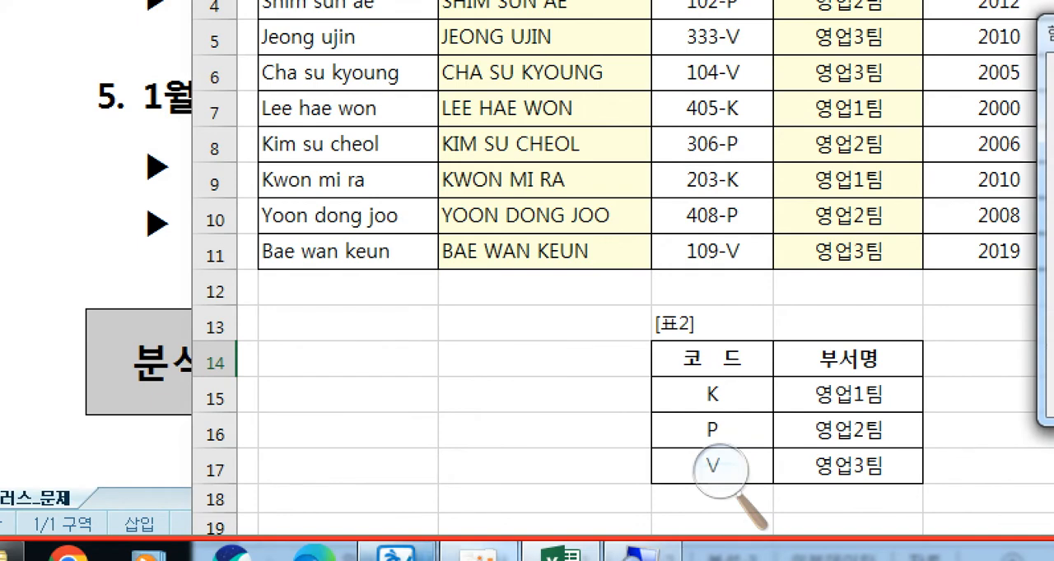
- Recheck question 5 in the exam document, return to the workbook, and set the COUNTIF range to H3:H11
click(416, 555)
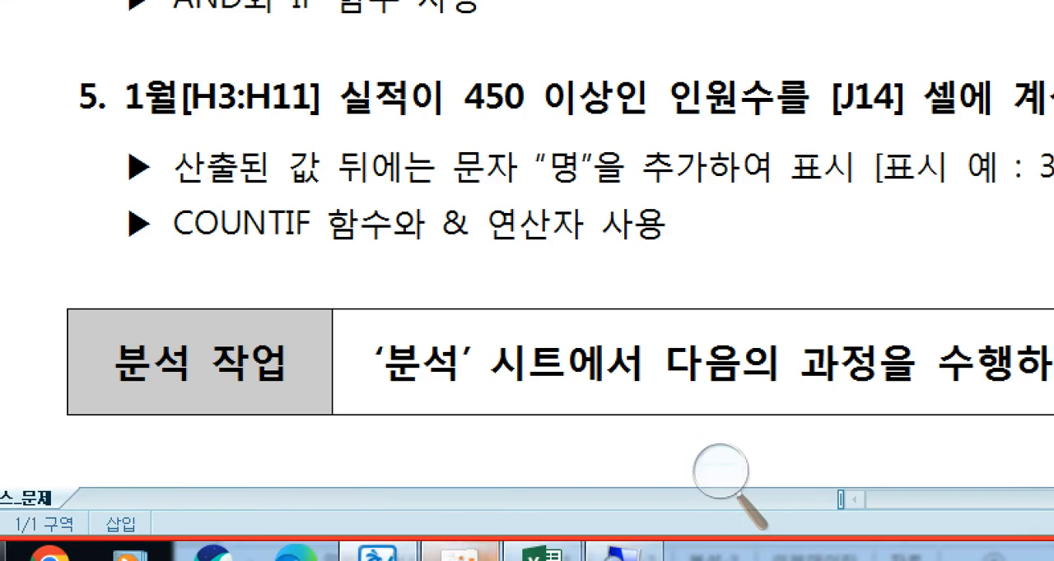
click(541, 557)
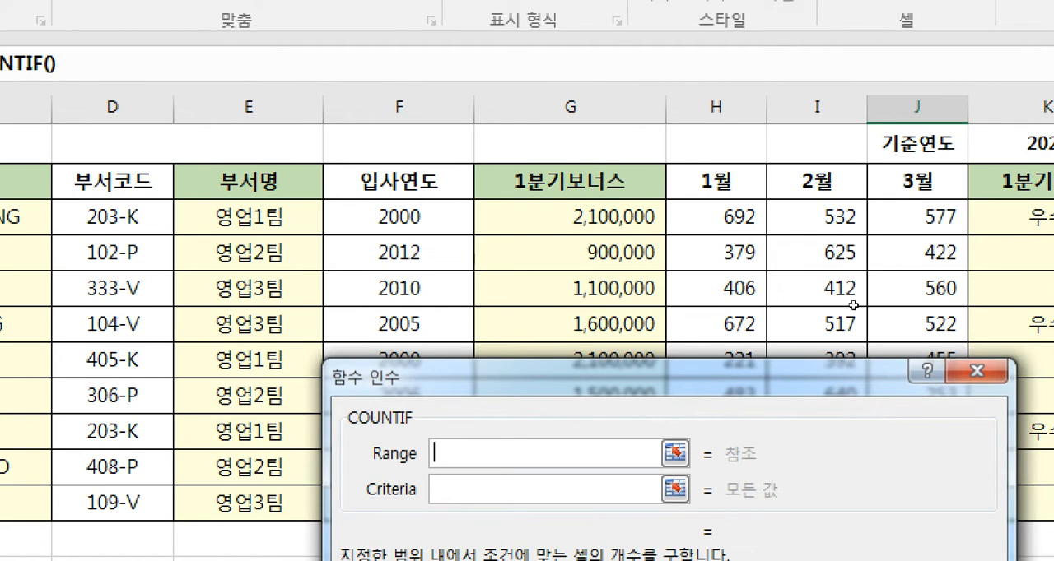
click(724, 218)
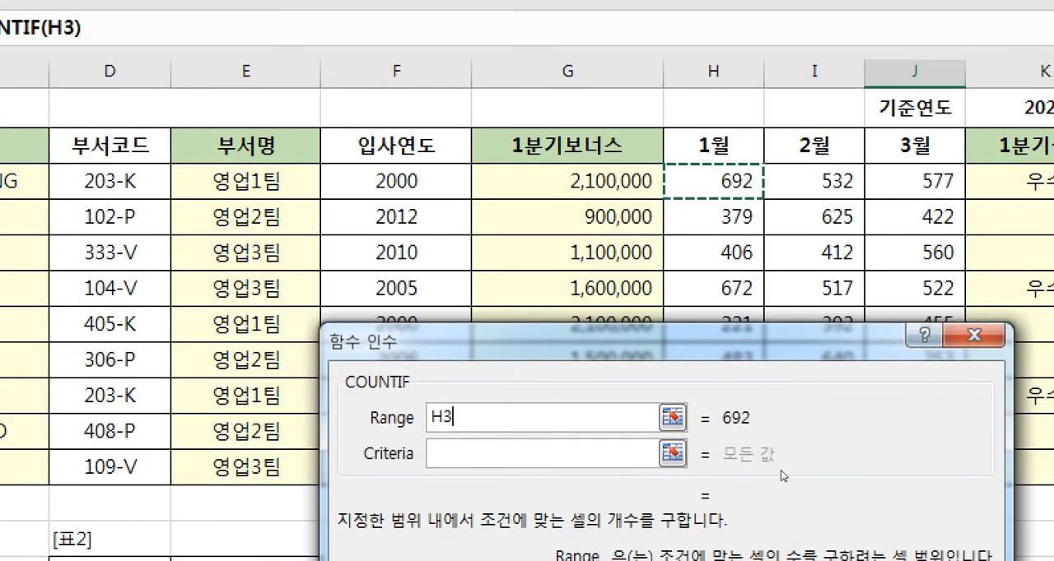
key(shift+Down)
key(shift+Down)
key(shift+Down)
key(shift+Down)
key(shift+Down)
key(shift+Down)
key(shift+Down)
key(shift+Down)
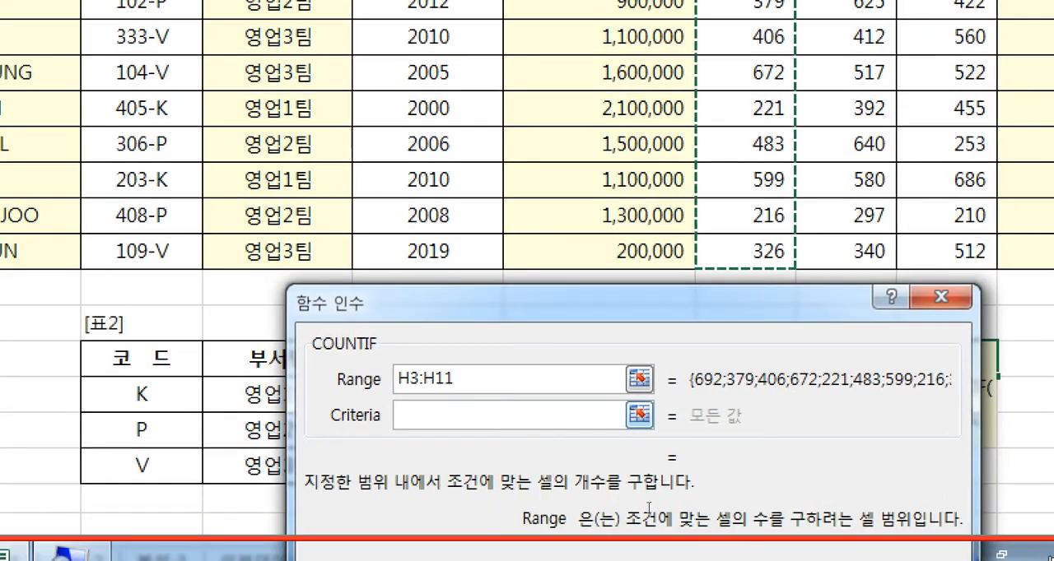
- Recheck the condition in the exam document and set the COUNTIF criteria to ">=450"
key(Tab)
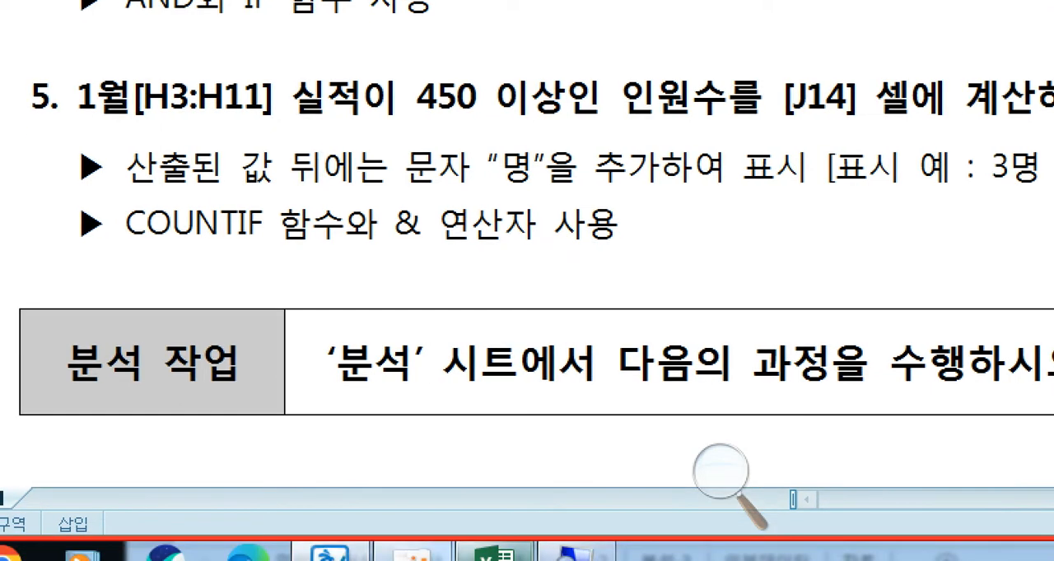
click(495, 557)
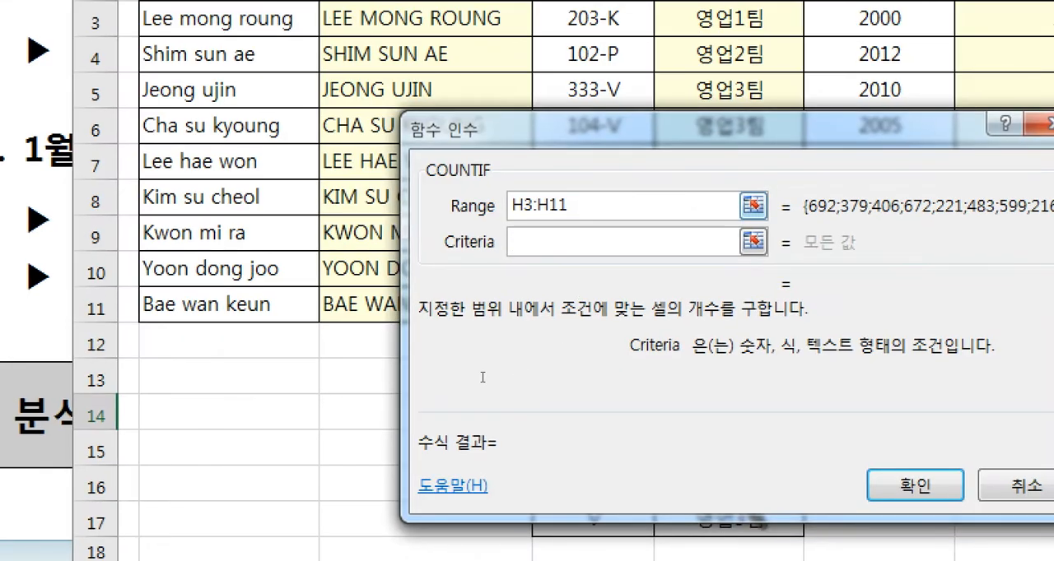
text(>=)
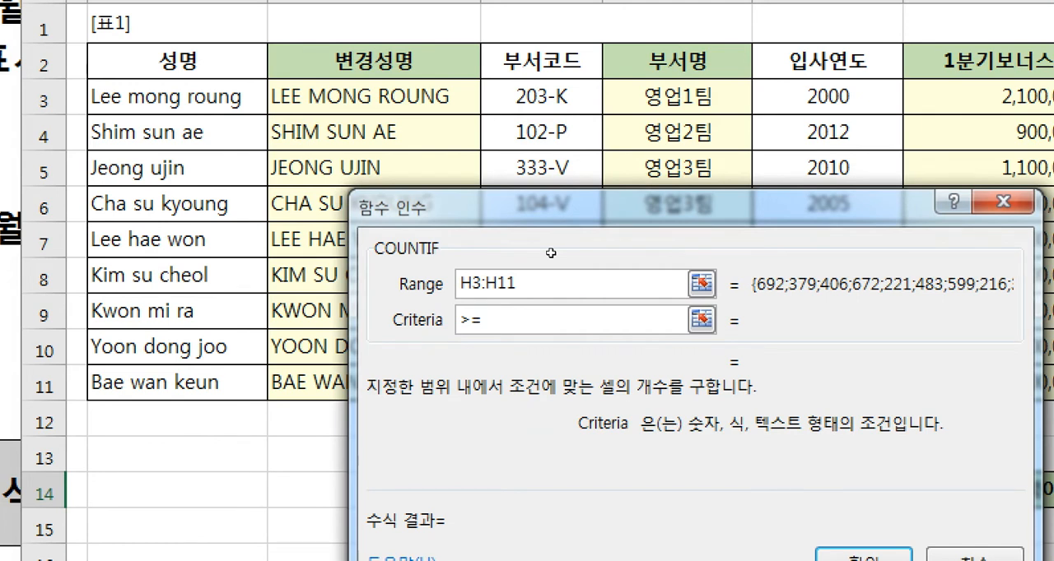
text(450)
key(Tab)
click(511, 285)
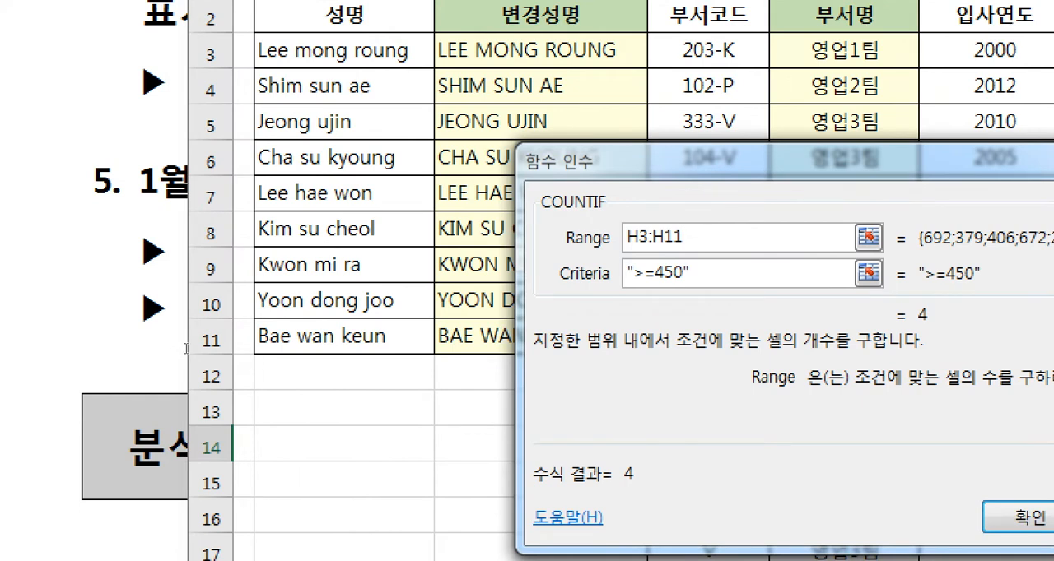
- Recheck question 5's display format, append &"명" to the COUNTIF formula in J14, and confirm it
click(18, 395)
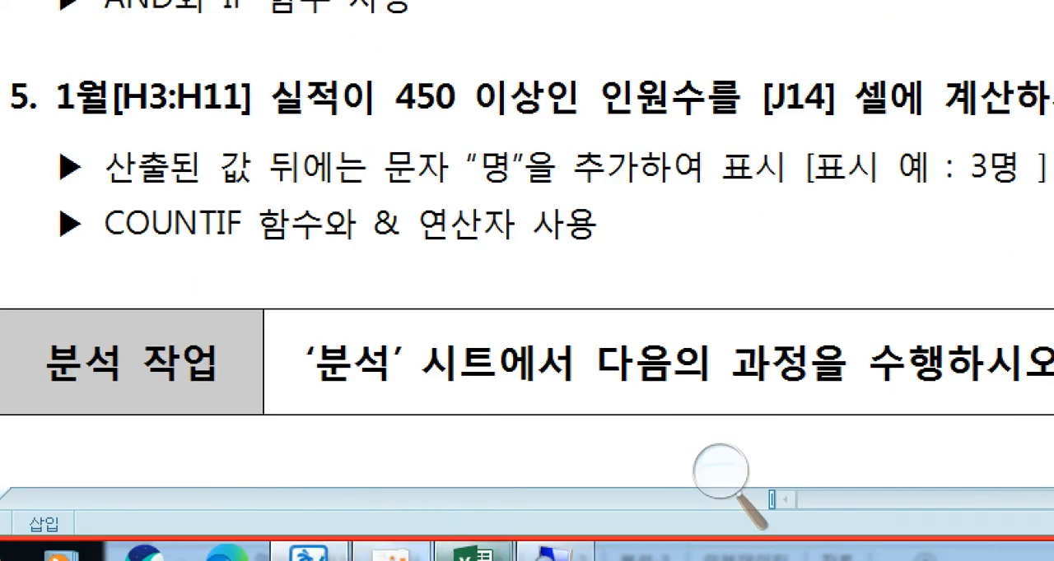
click(478, 552)
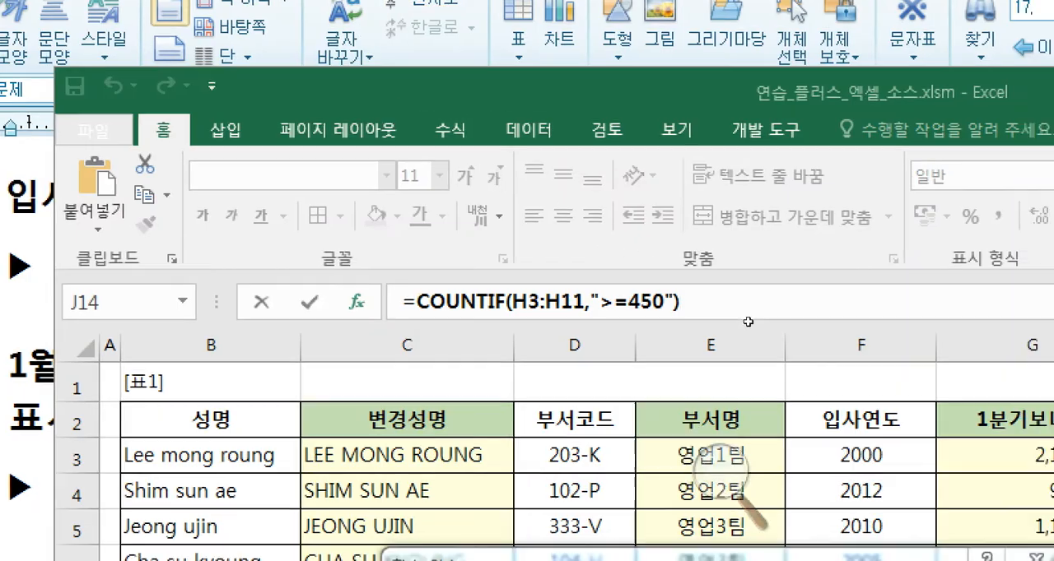
text(&)
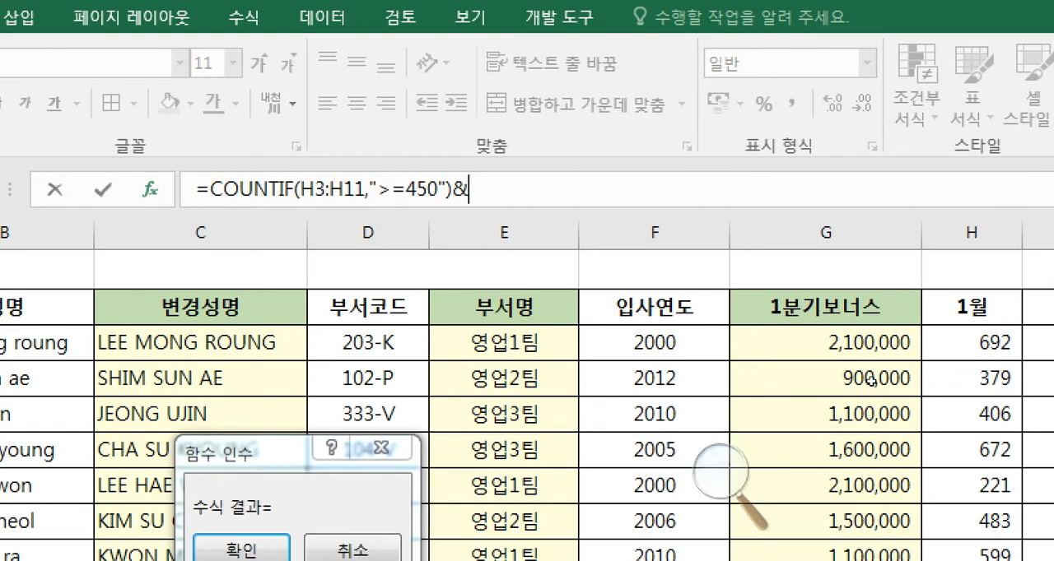
text("명)
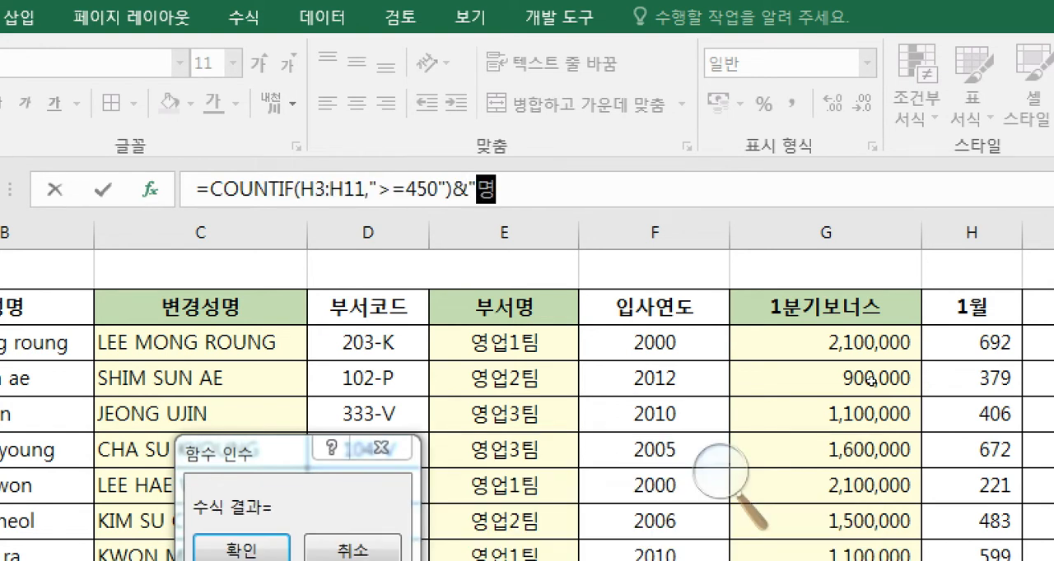
text(")
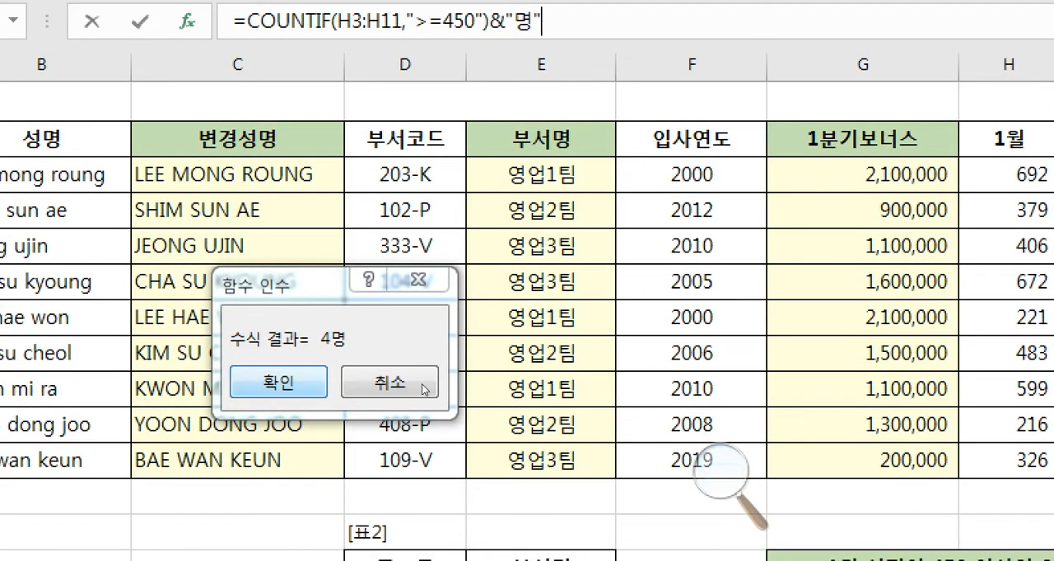
key(Return)
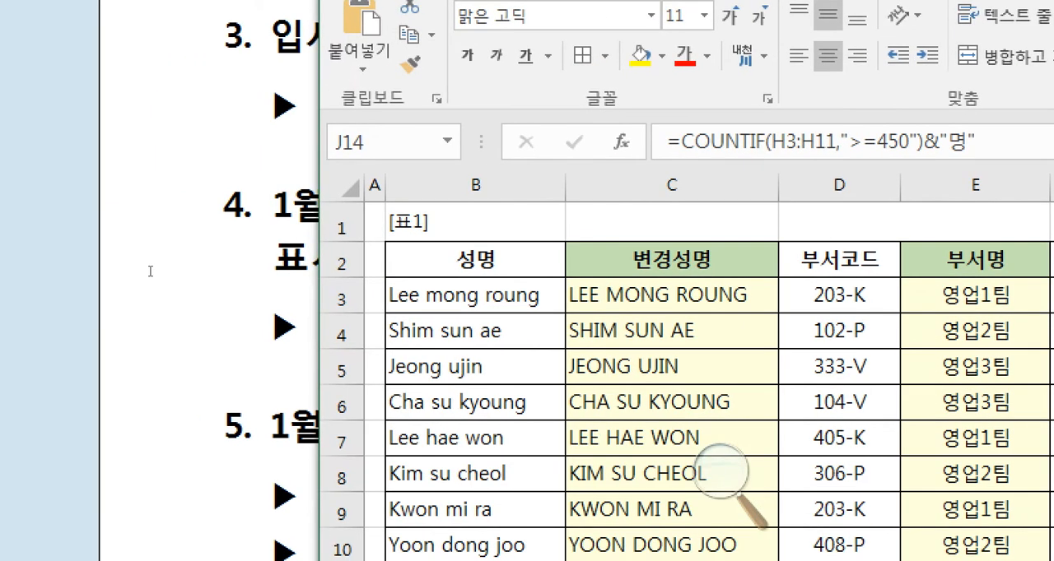
- Read question 1 of 분석 작업 in the exam document, open the 분석-1 sheet, and return to the question
click(173, 263)
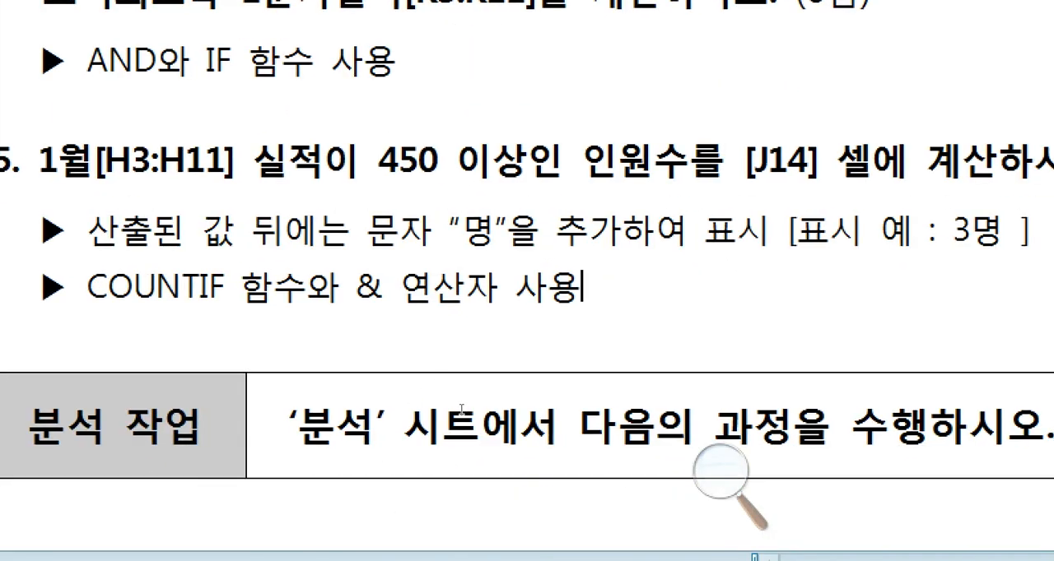
scroll(461, 410, down, 5)
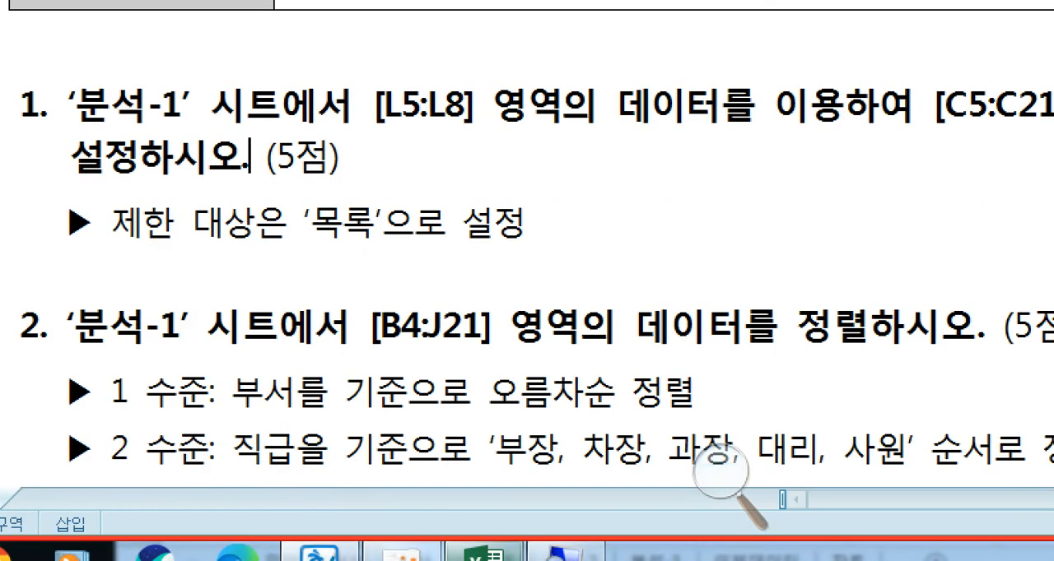
click(484, 554)
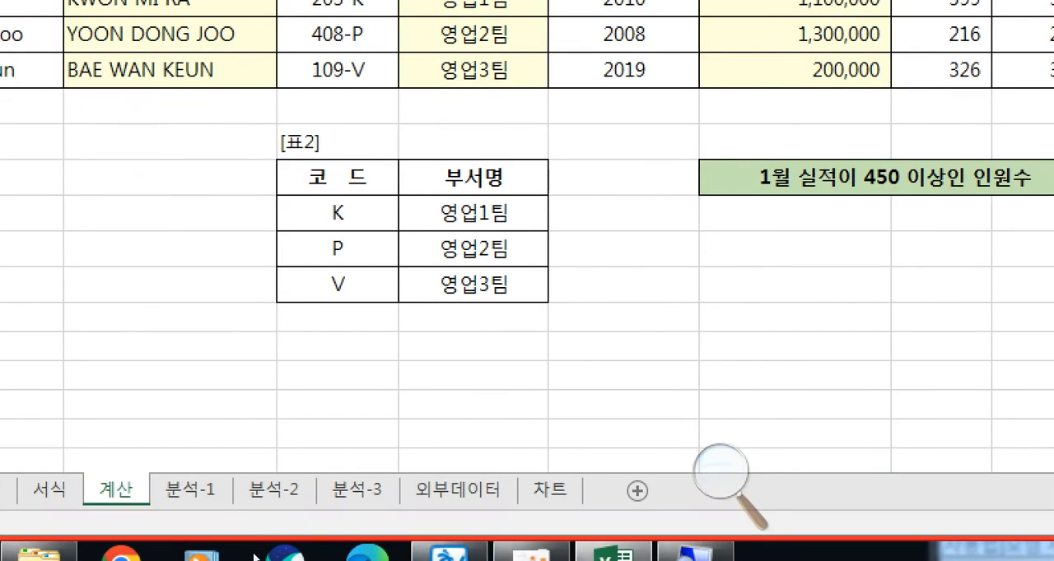
click(185, 490)
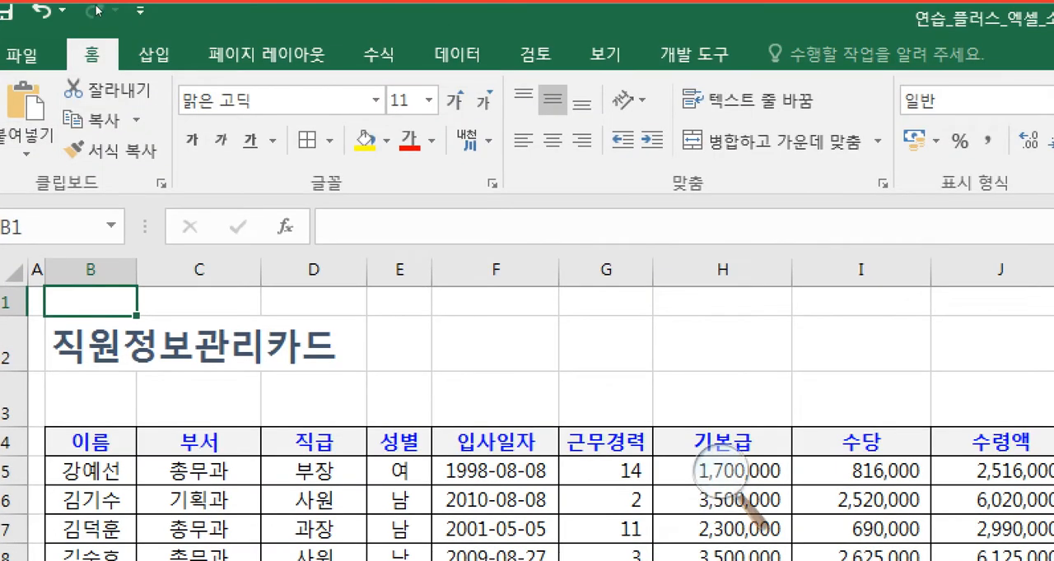
drag(110, 10, 329, 53)
click(188, 359)
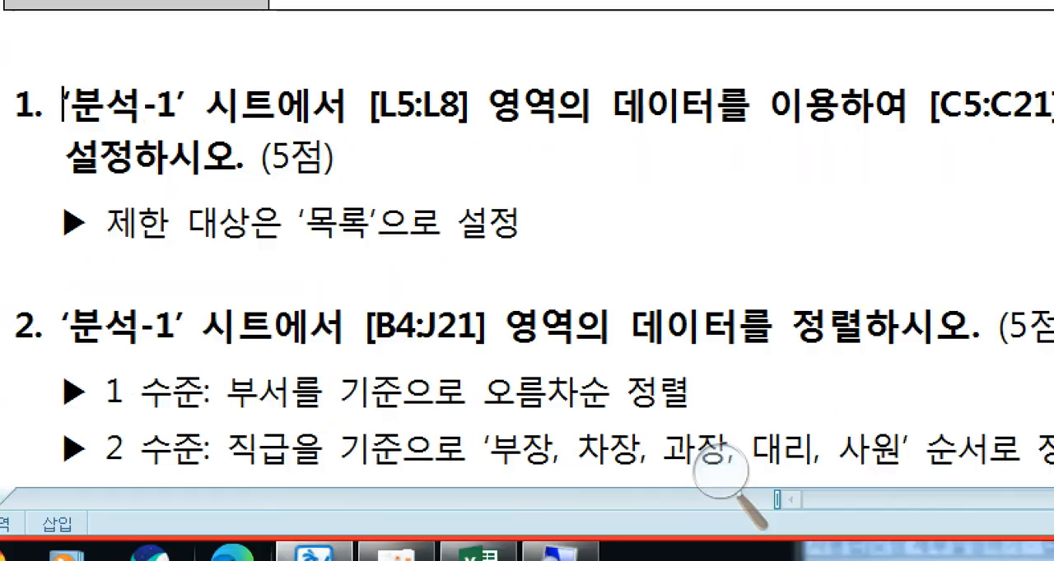
- Select the 부서명 list in L5:L8 on the 분석-1 sheet and check it against question 1 in the exam document
click(471, 556)
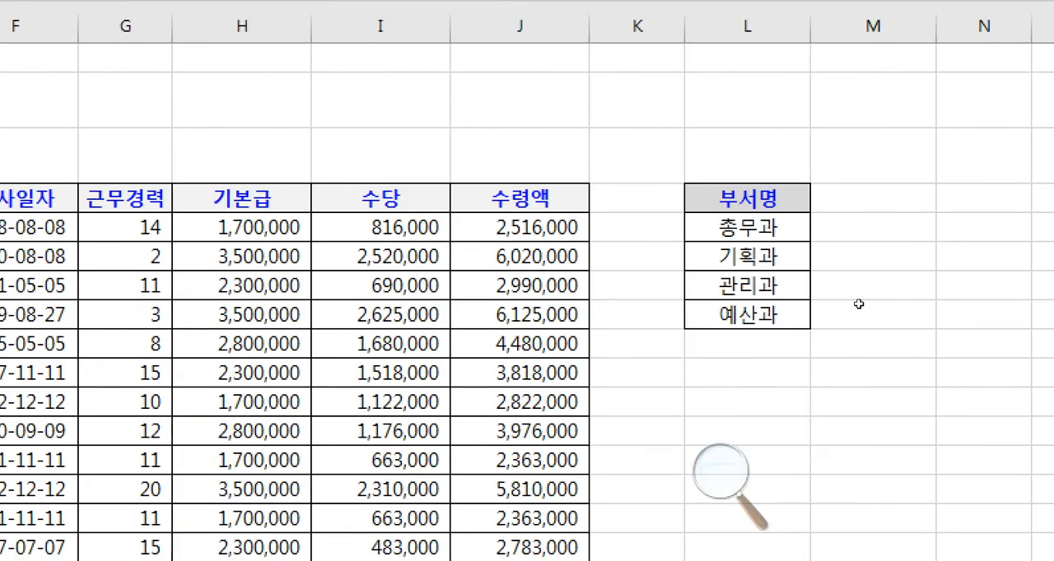
drag(747, 227, 747, 315)
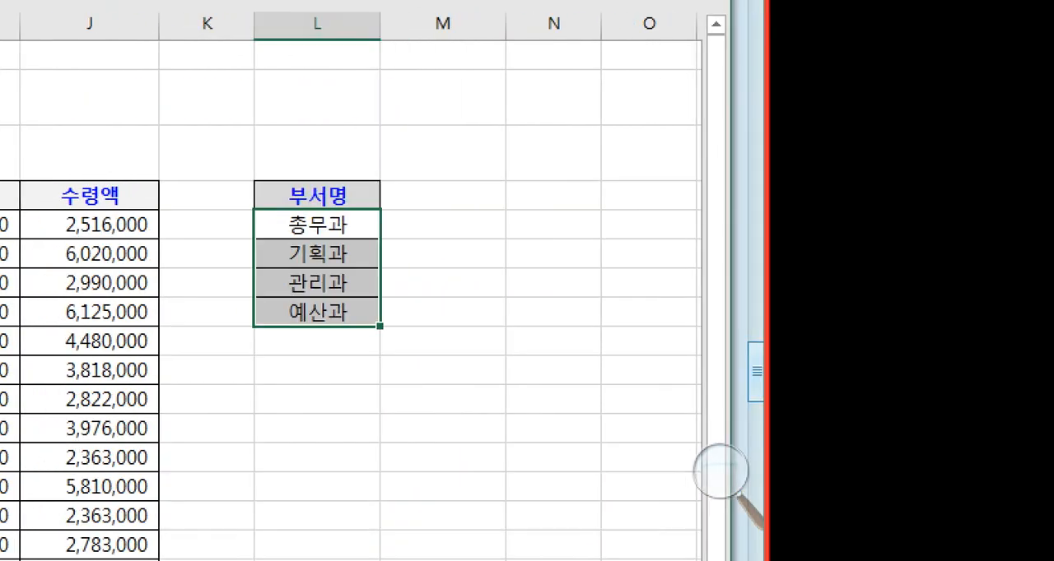
drag(841, 275, 843, 320)
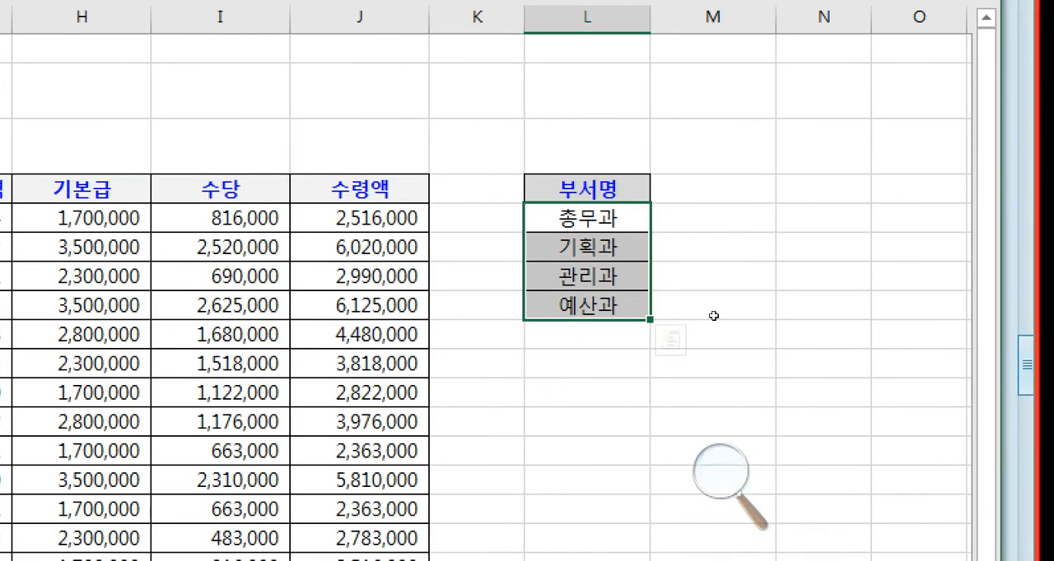
click(782, 278)
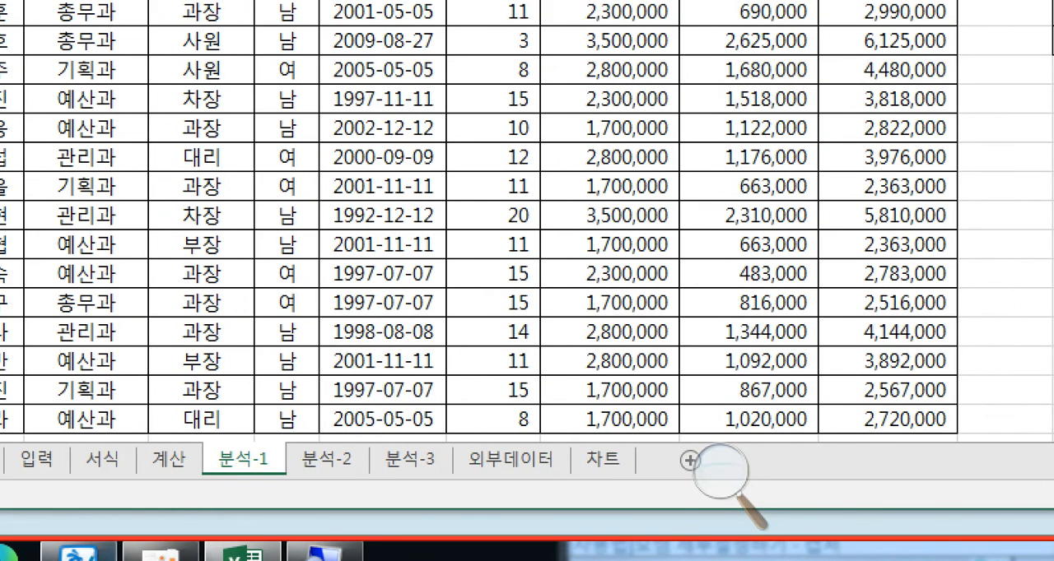
click(163, 555)
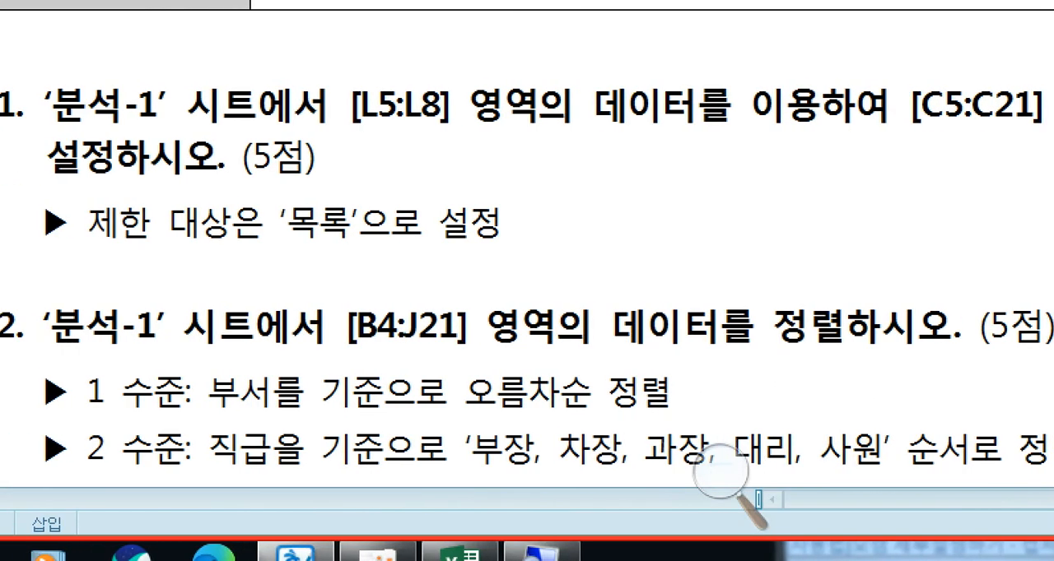
- Return to the Excel workbook, select the department cells C5:C21 on the 분석-1 sheet, and open 데이터 유효성 검사 for them
click(459, 555)
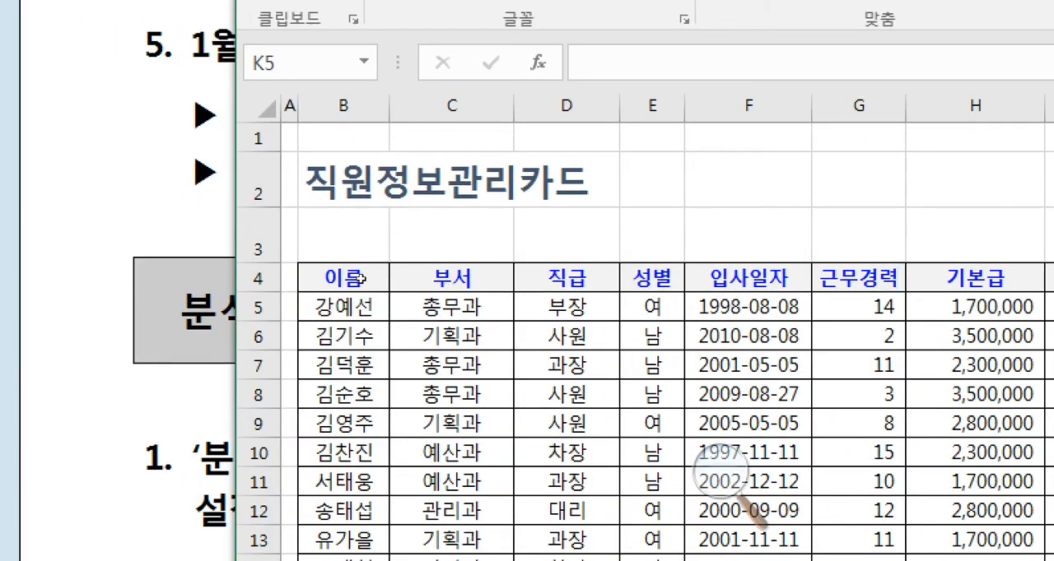
drag(451, 307, 448, 398)
key(shift+Up)
key(shift+Up)
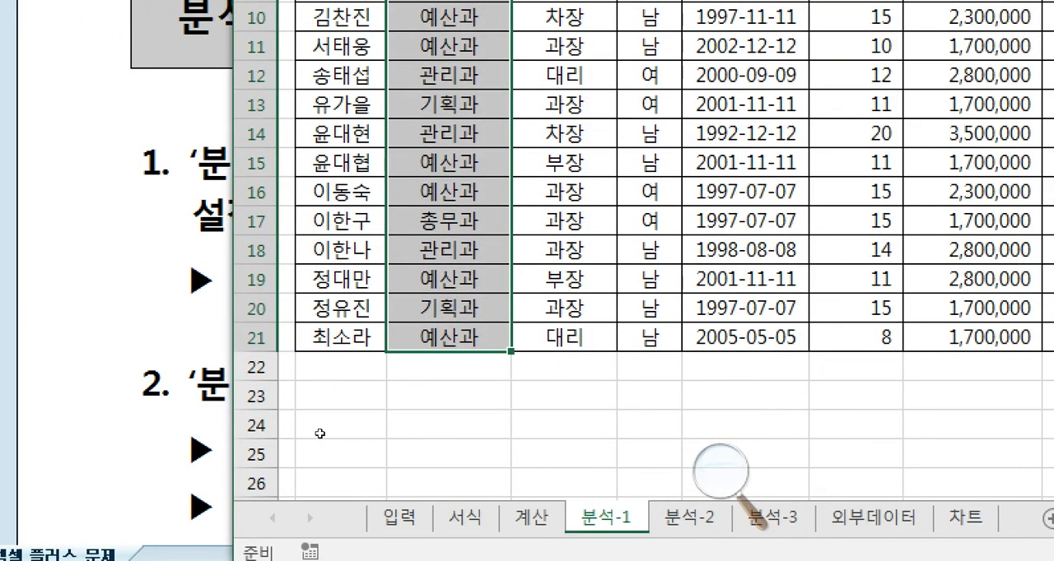
scroll(330, 295, up, 1)
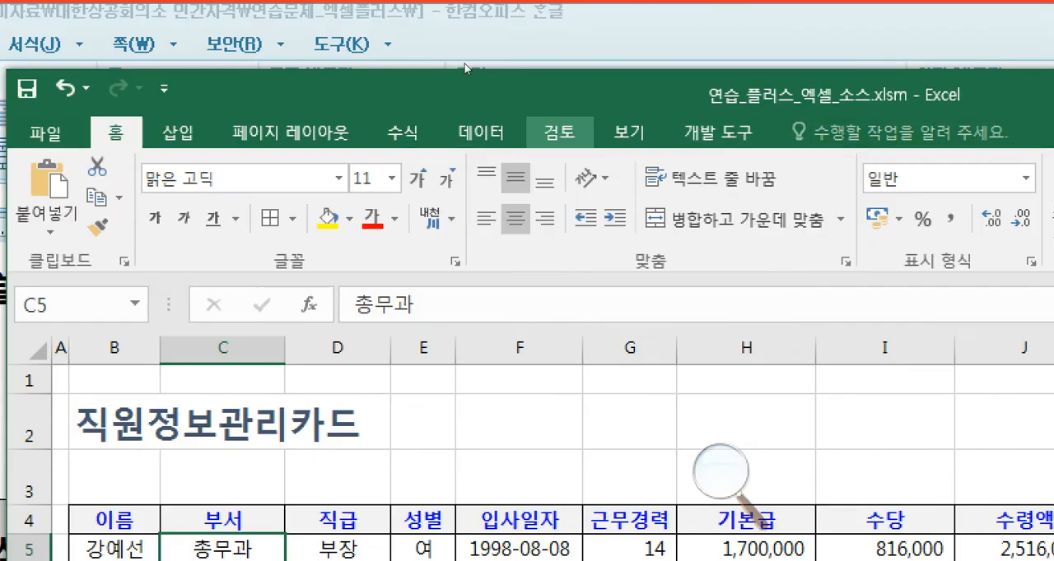
click(482, 131)
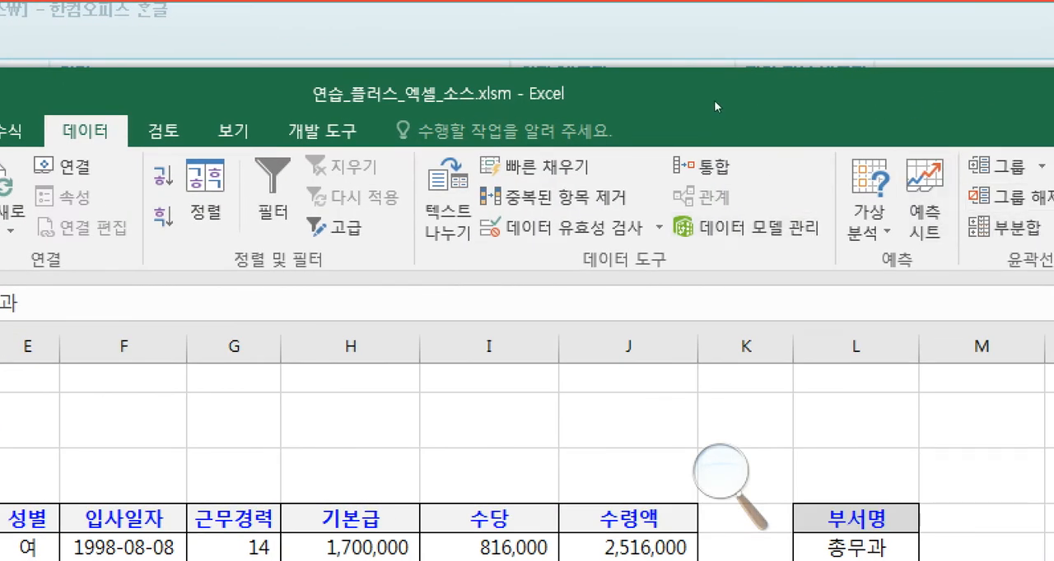
click(527, 228)
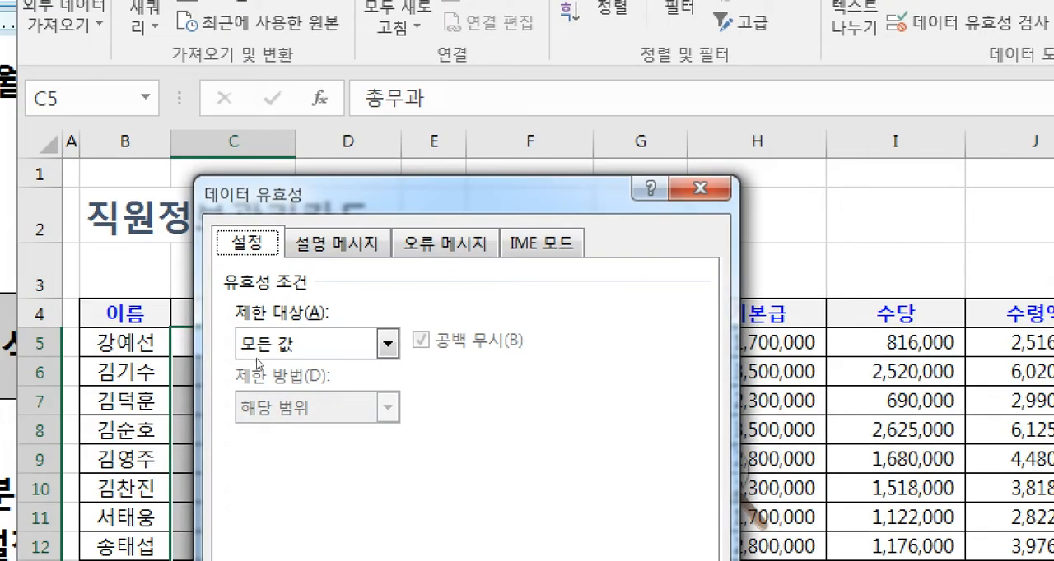
drag(381, 213, 461, 151)
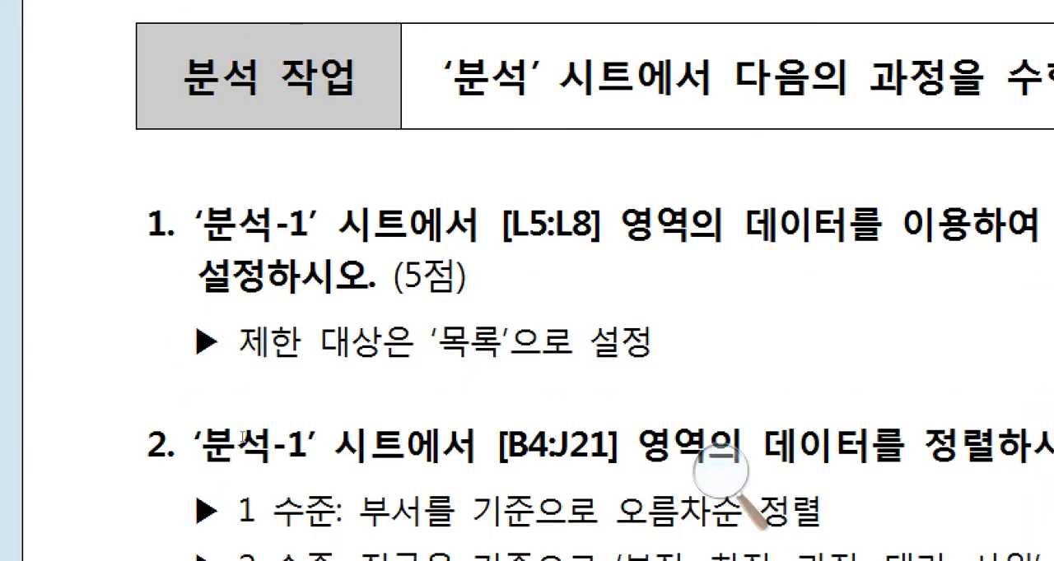
- Recheck question 1 in the exam document and apply a 목록 validation to C5:C21 with the source =$L$5:$L$8
drag(206, 409, 400, 403)
click(399, 403)
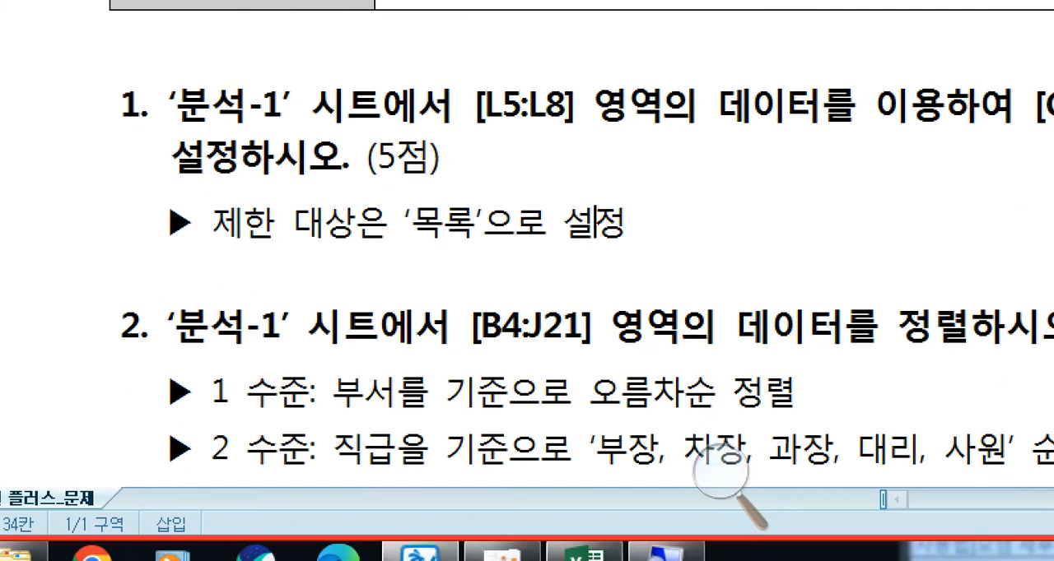
click(616, 550)
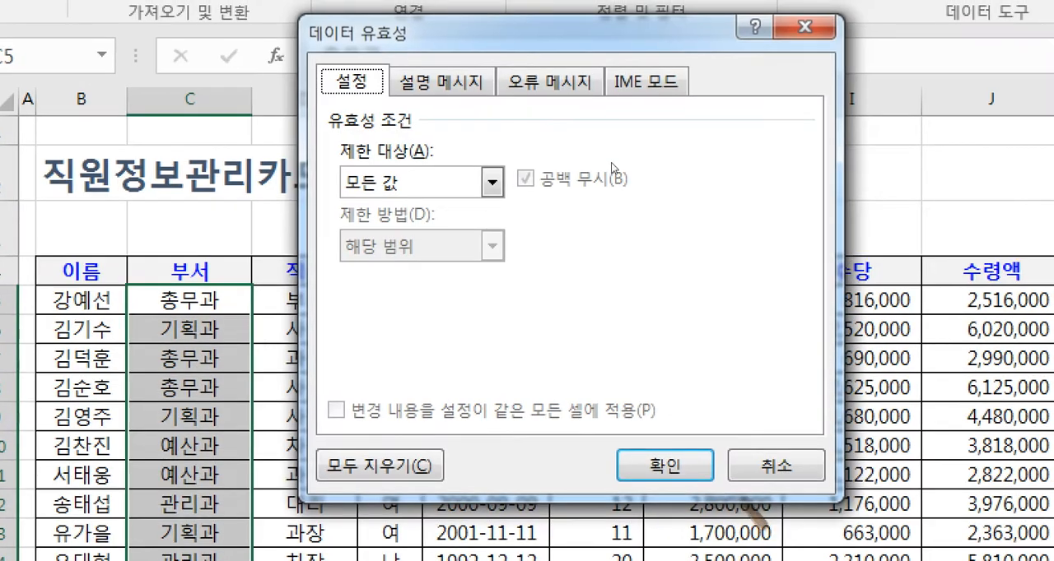
click(449, 183)
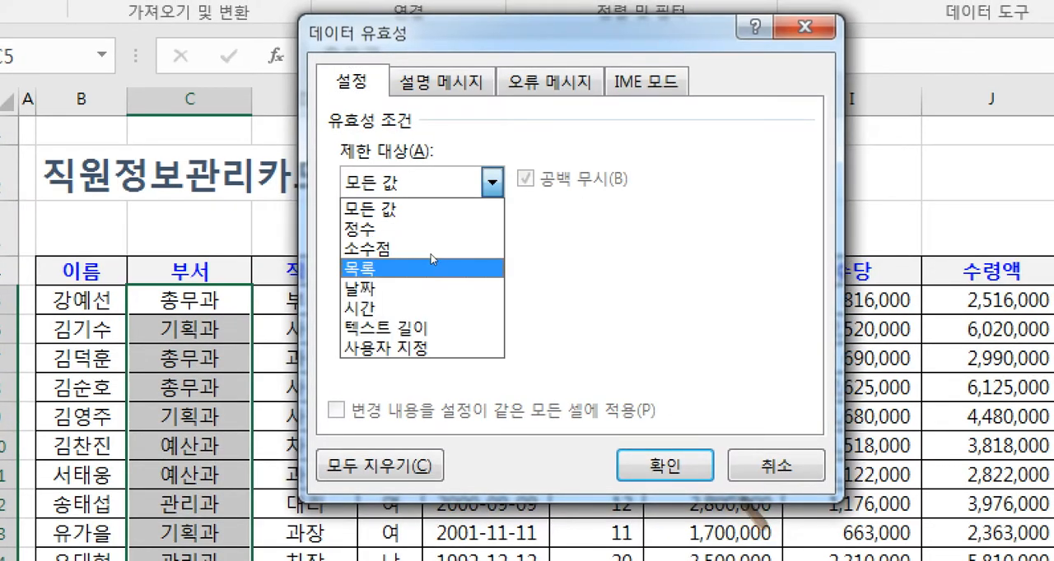
click(431, 255)
click(464, 275)
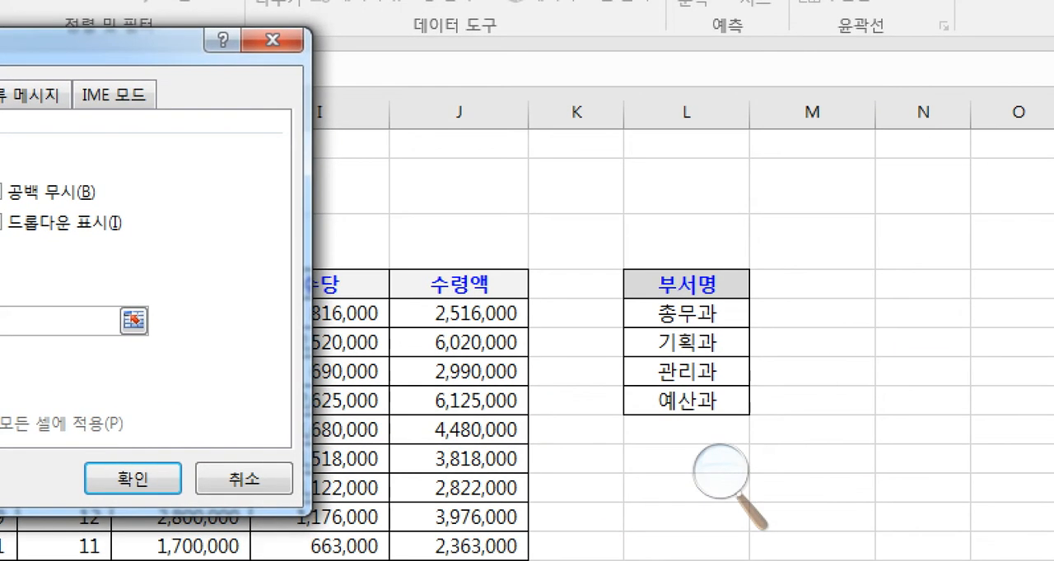
drag(814, 273, 818, 313)
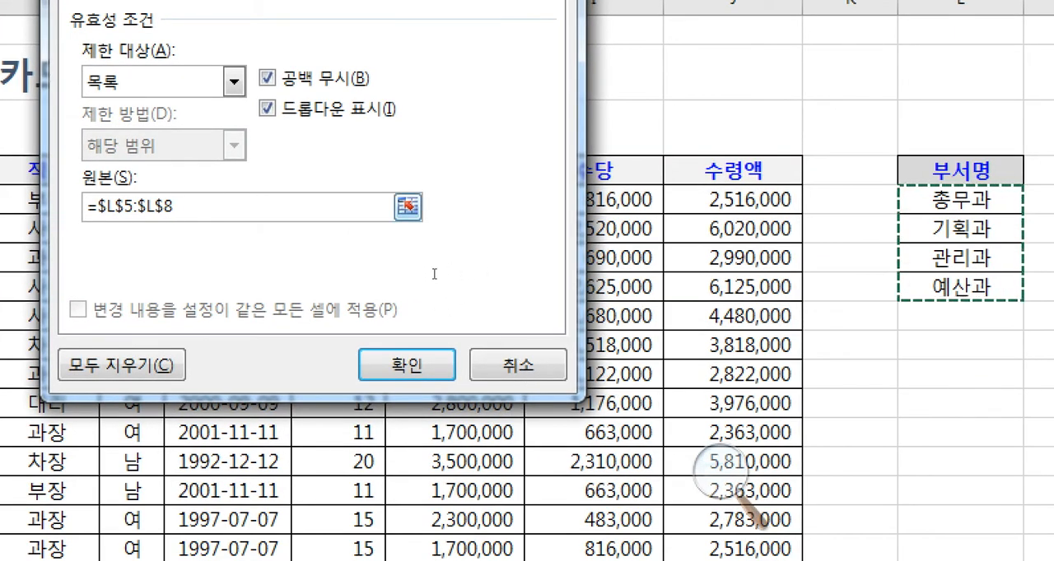
key(Return)
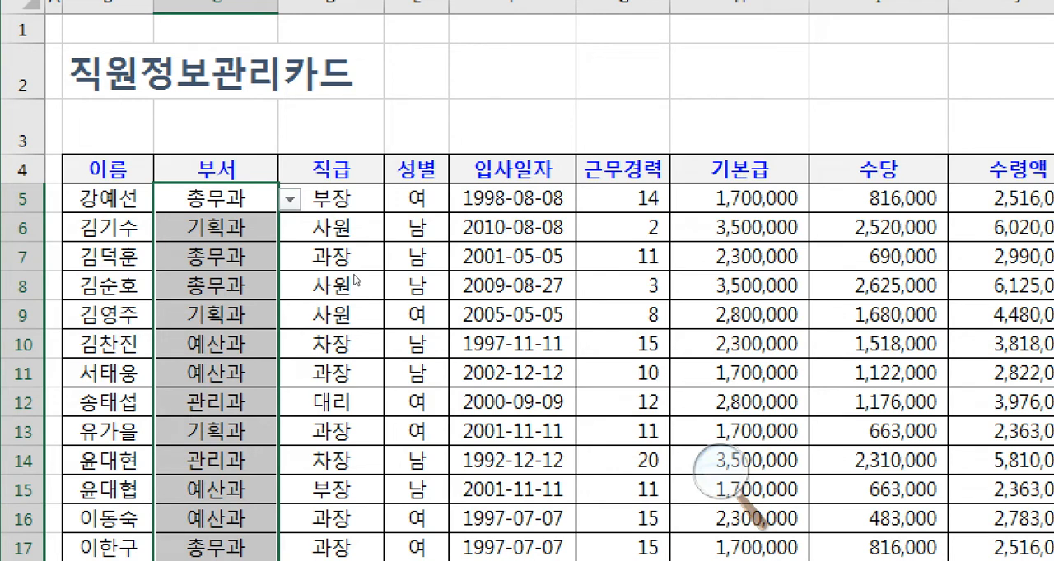
- Browse the department choices in C5's validation list and keep 총무과 selected
key(alt+Down)
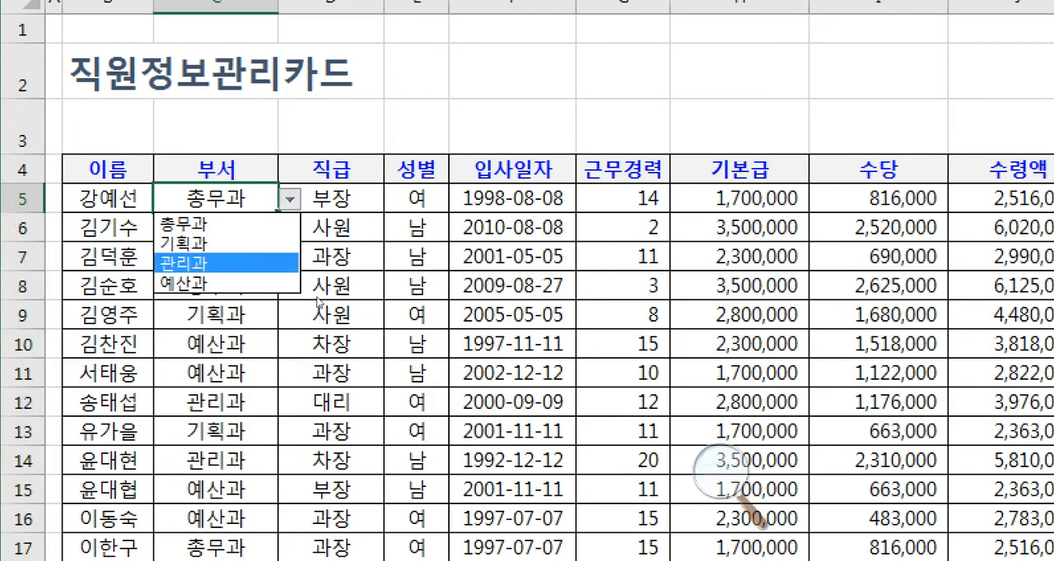
key(Down)
key(Down)
key(Up)
key(Up)
key(Return)
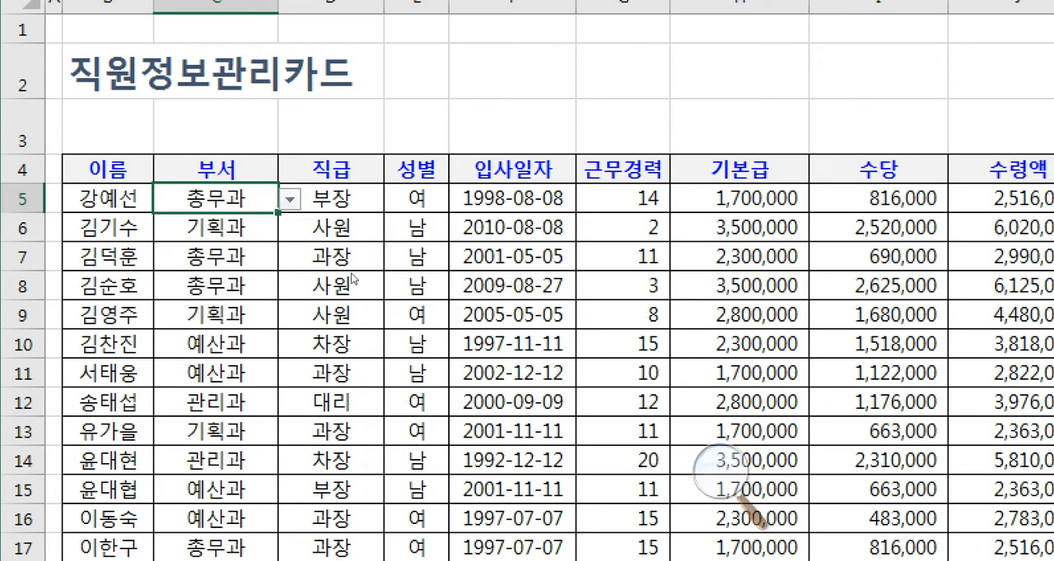
key(alt+Down)
key(Down)
key(Down)
key(Up)
key(Up)
key(Down)
key(Down)
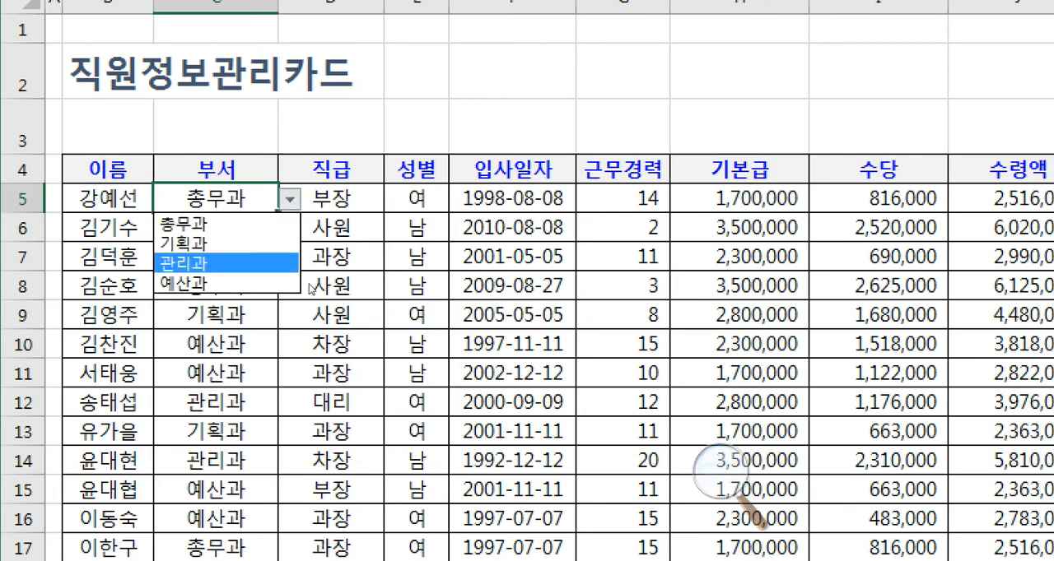
key(Up)
key(Up)
key(Return)
- Try to enter 1234 in C5 to test the validation rule, and cancel the entry
text(1234)
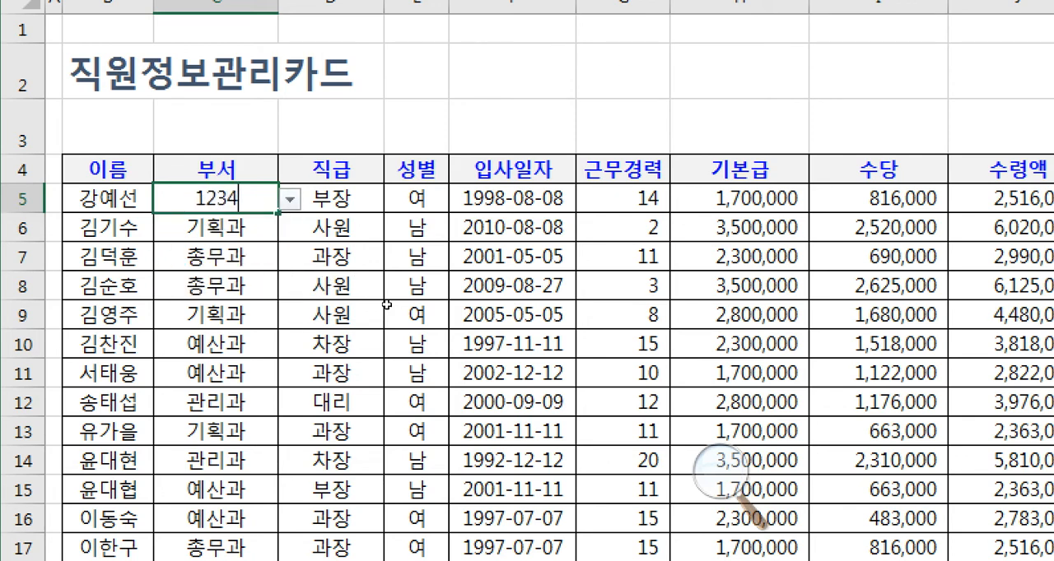
key(Return)
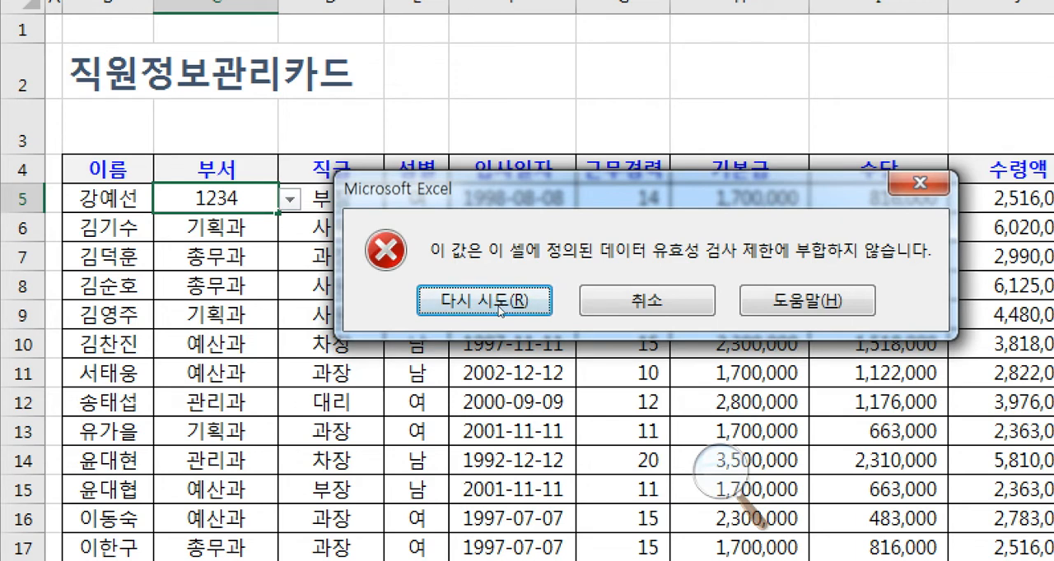
key(Escape)
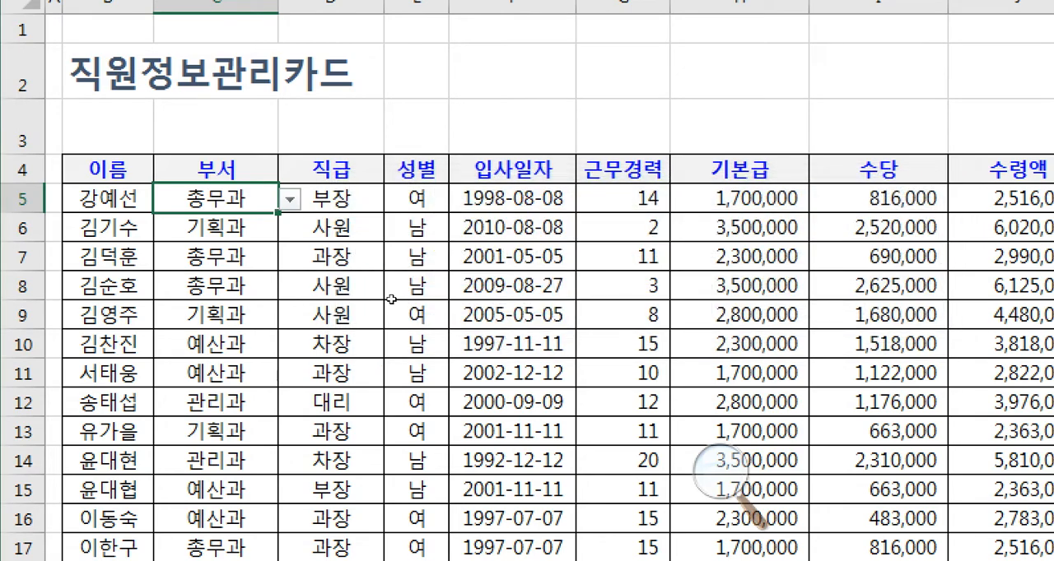
- Go through the cells below C5 in the 부서 column to check that each one offers the validation list
key(Down)
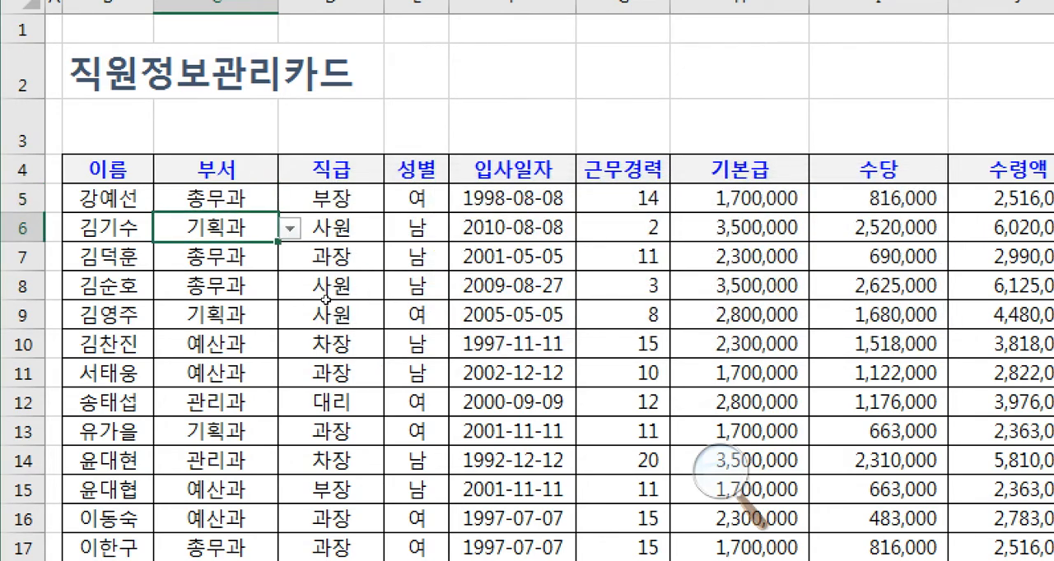
key(Down)
key(Down)
key(Down)
key(Down)
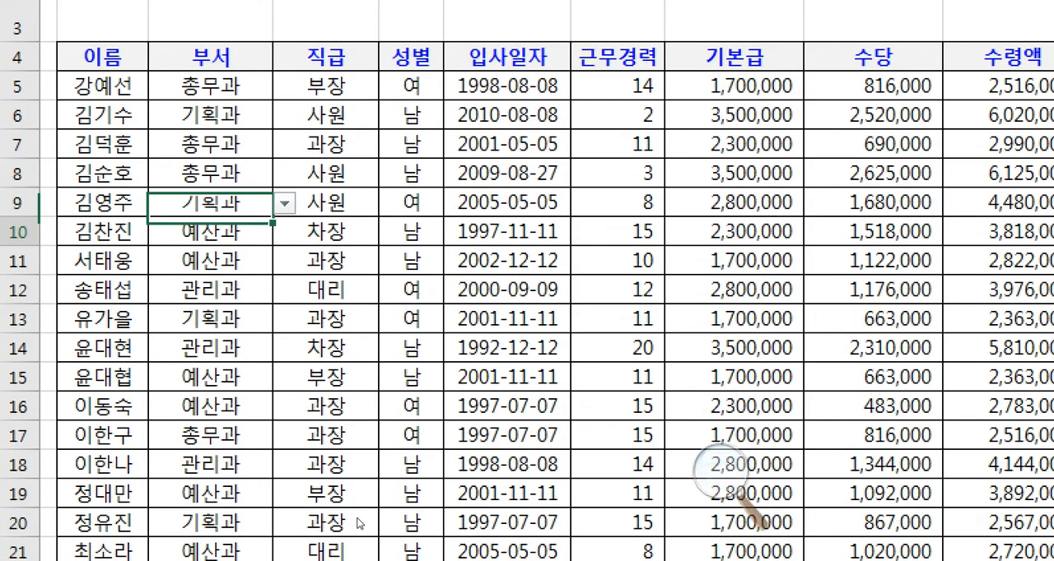
key(Down)
key(Down)
key(Down)
key(Down)
key(Down)
key(Down)
key(Down)
key(Down)
key(Down)
key(Down)
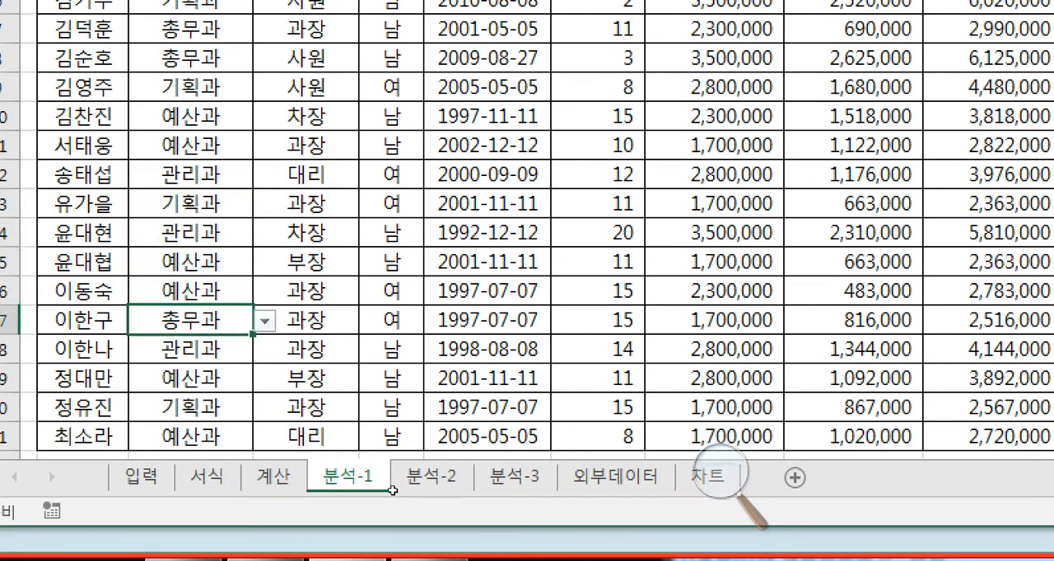
key(Down)
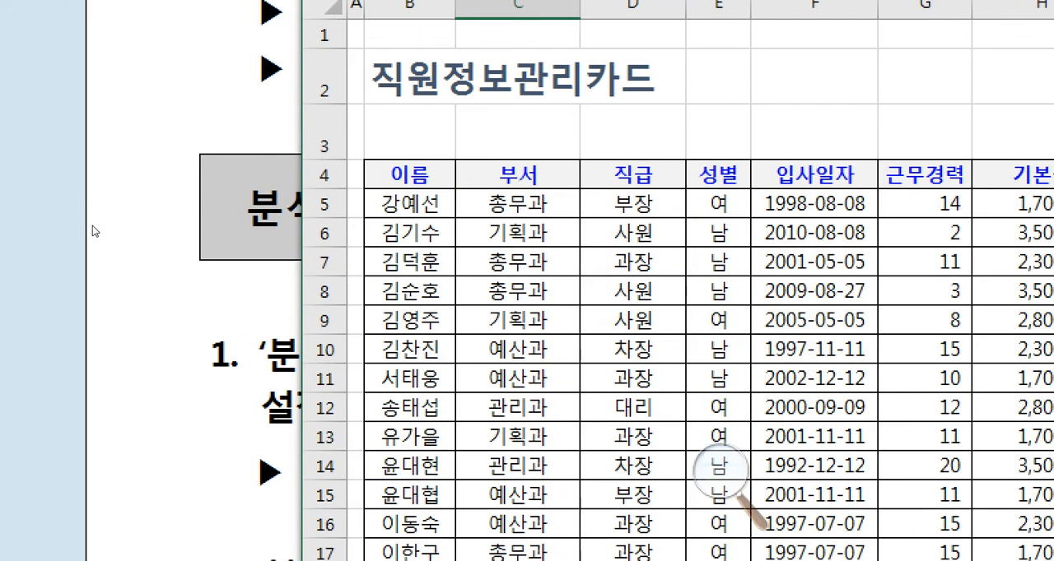
- Switch to the exam document and read question 2's sorting conditions for B4:J21 on the 분석-1 sheet
click(189, 340)
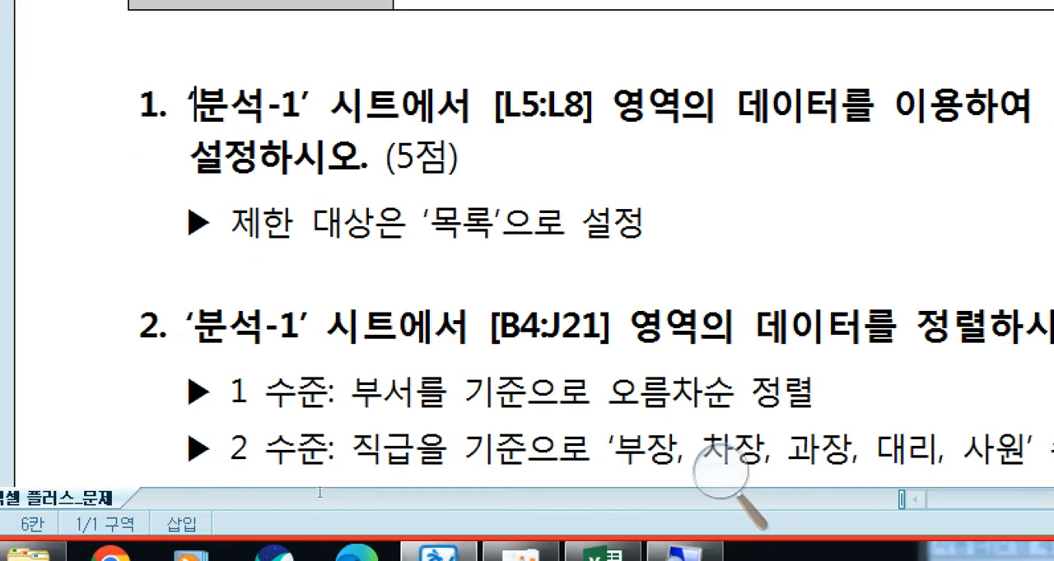
scroll(320, 493, down, 1)
click(170, 396)
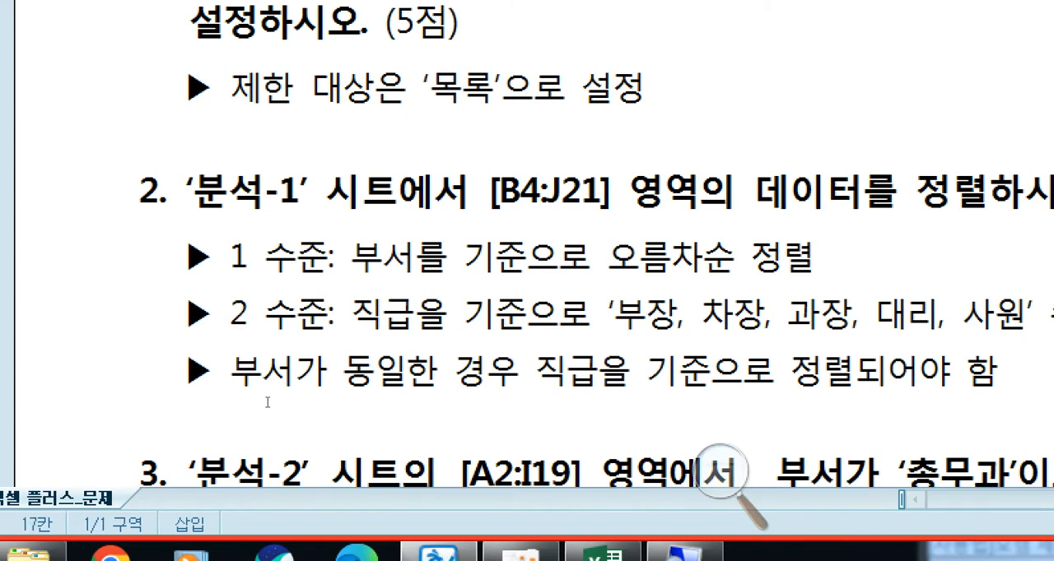
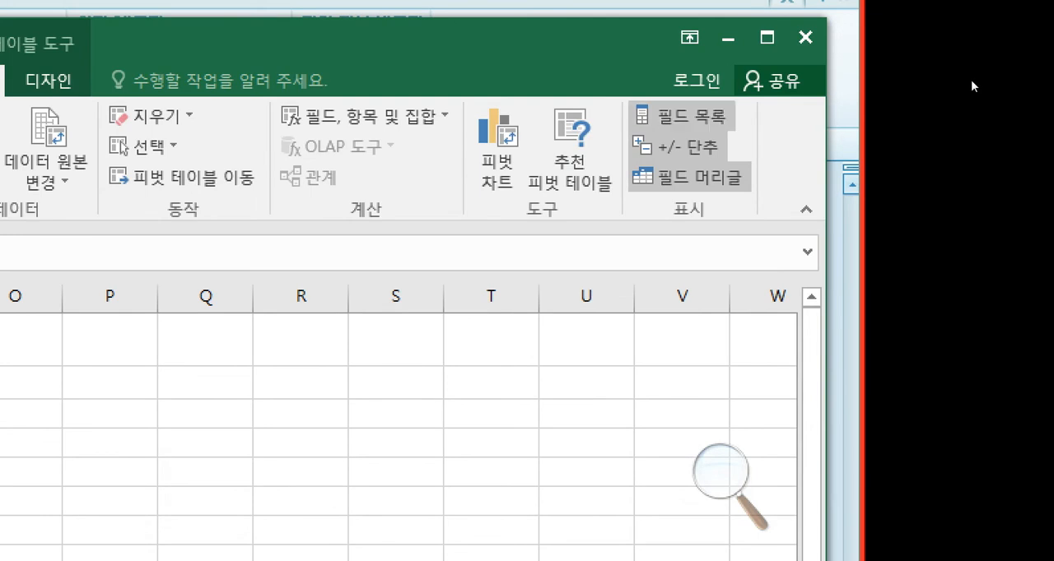
- Read question 4 in the exam document for the pivot table's L3 starting cell and 피벗 스타일 보통 19 style
click(683, 116)
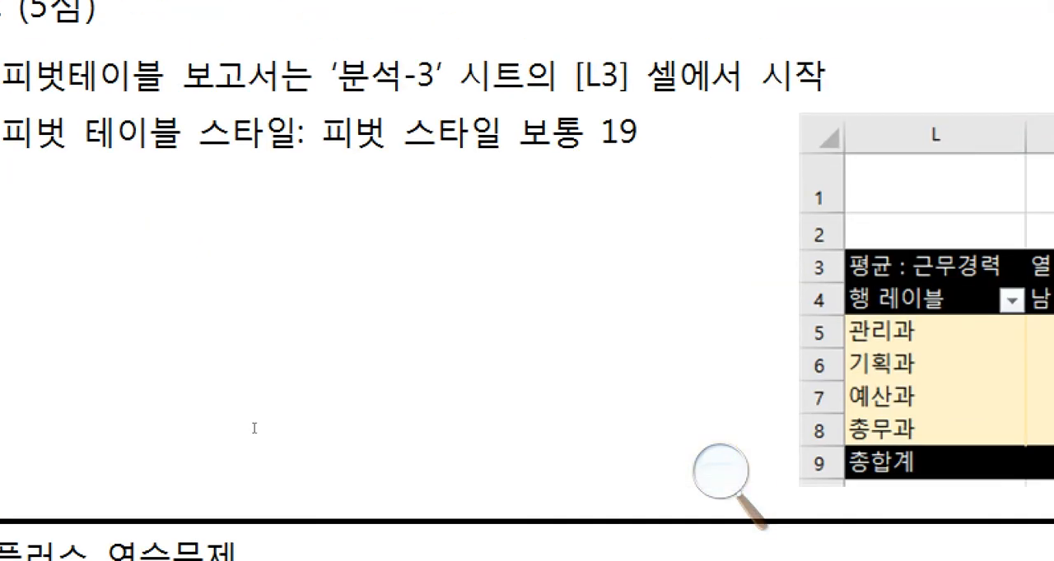
drag(34, 143, 321, 144)
drag(363, 356, 795, 354)
click(795, 354)
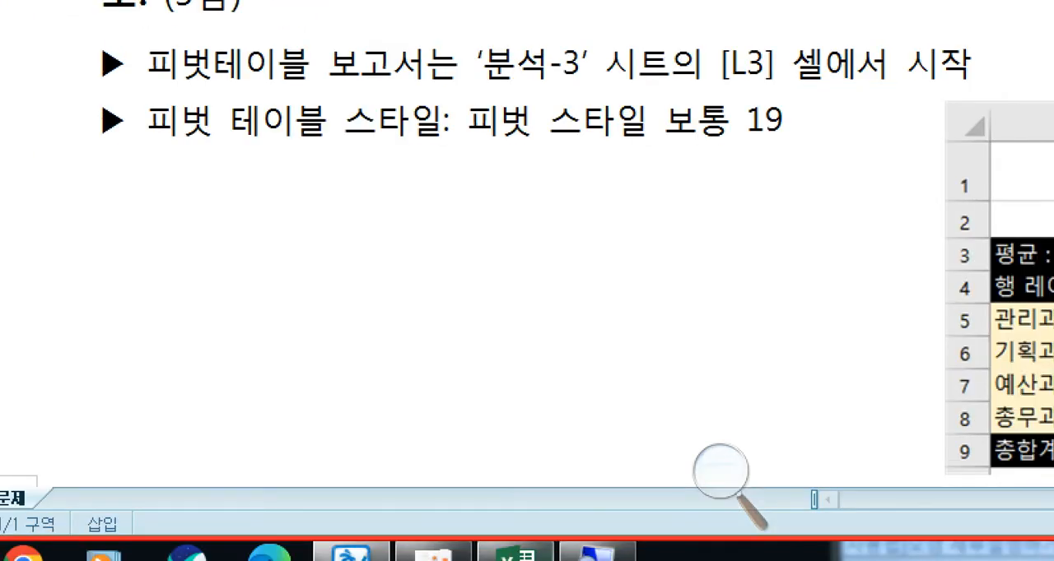
- Apply the 피벗 스타일 보통 19 style to the empty pivot table at L3 on the 분석-3 sheet
click(512, 553)
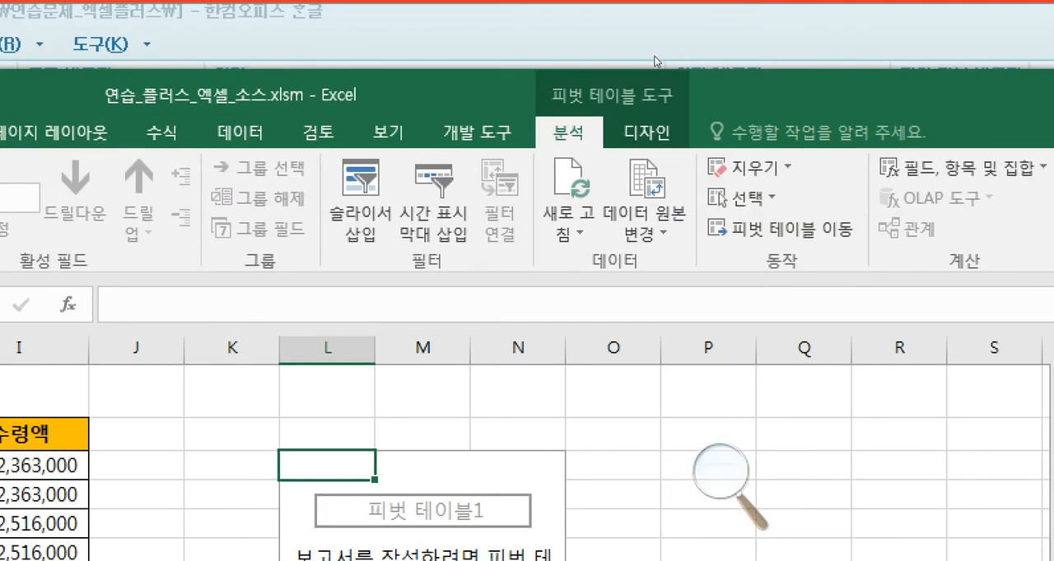
click(647, 132)
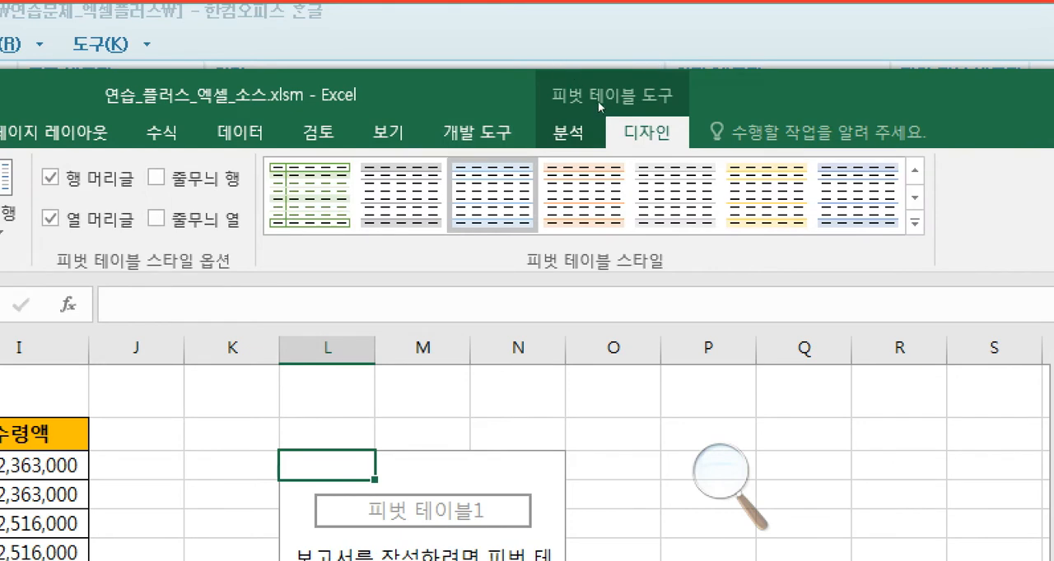
click(913, 222)
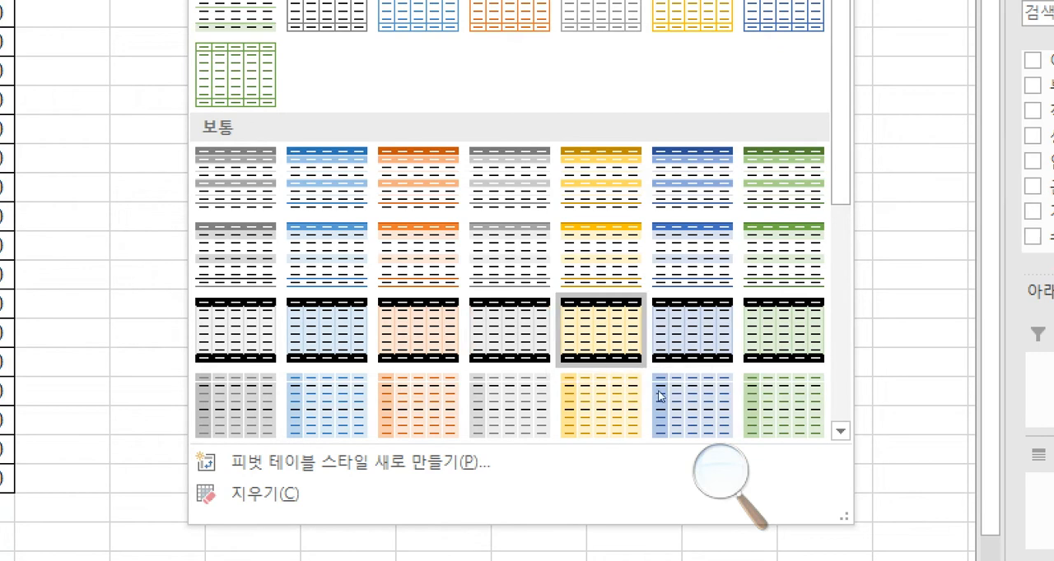
click(659, 395)
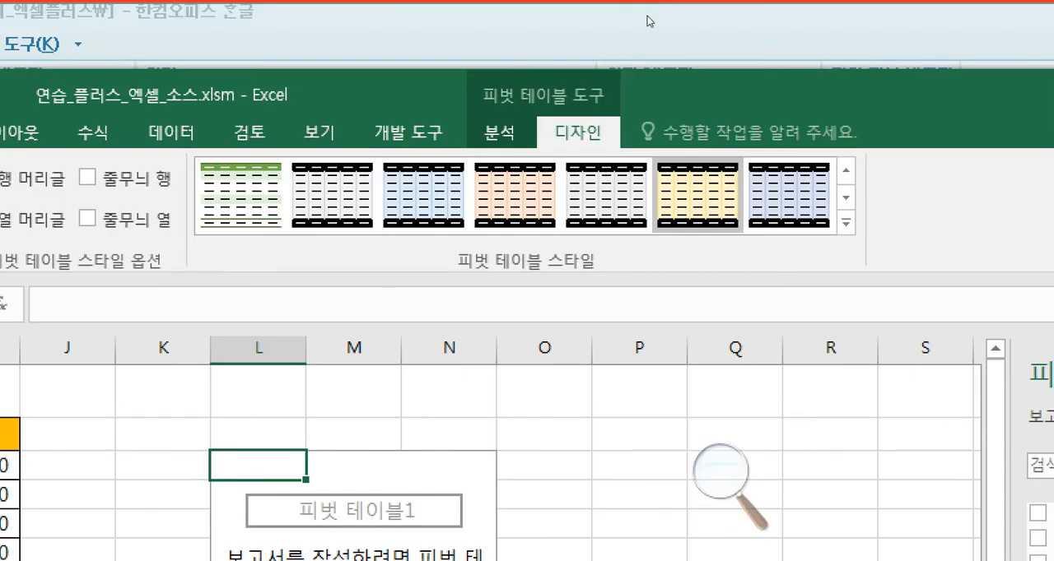
- Examine the sample pivot table picture under question 4 for its row, column and value fields
click(648, 20)
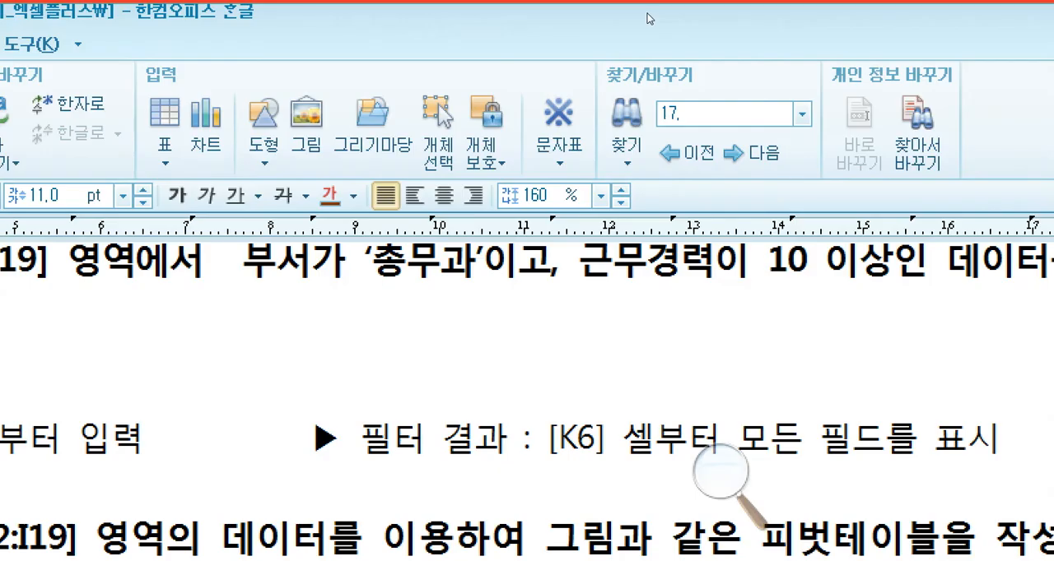
scroll(355, 487, down, 5)
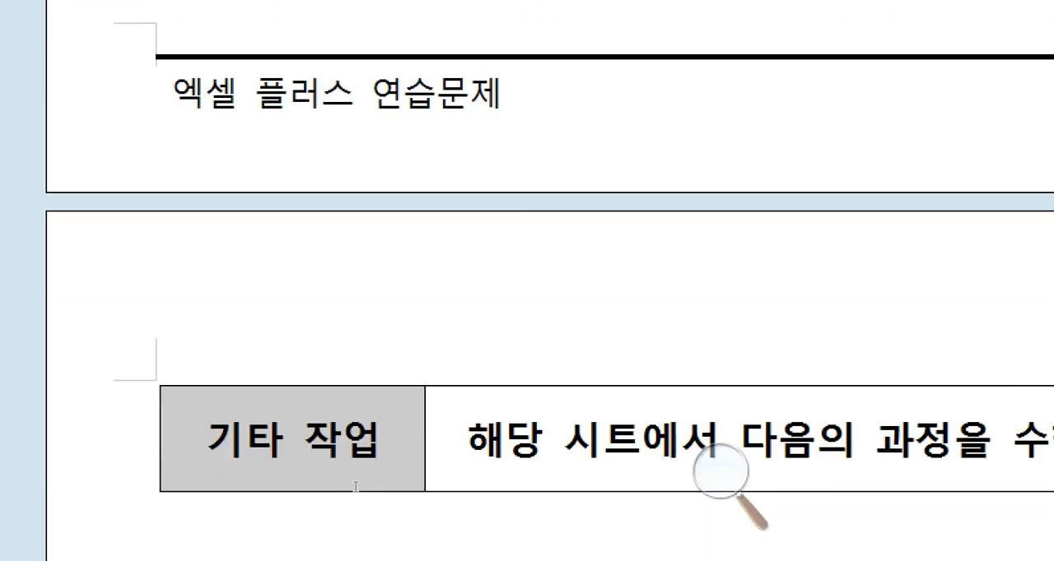
scroll(390, 537, down, 8)
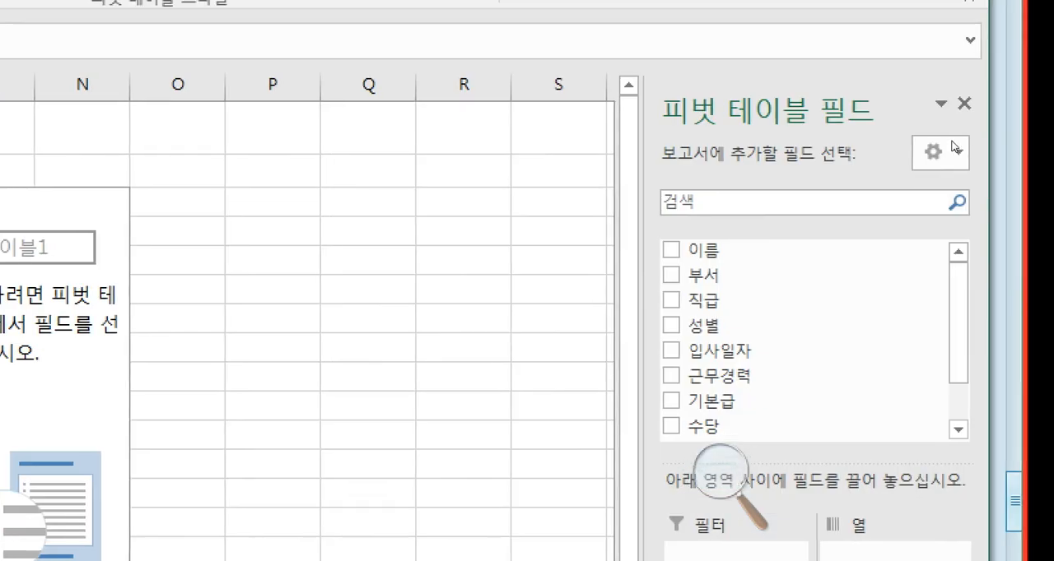
drag(933, 275, 724, 355)
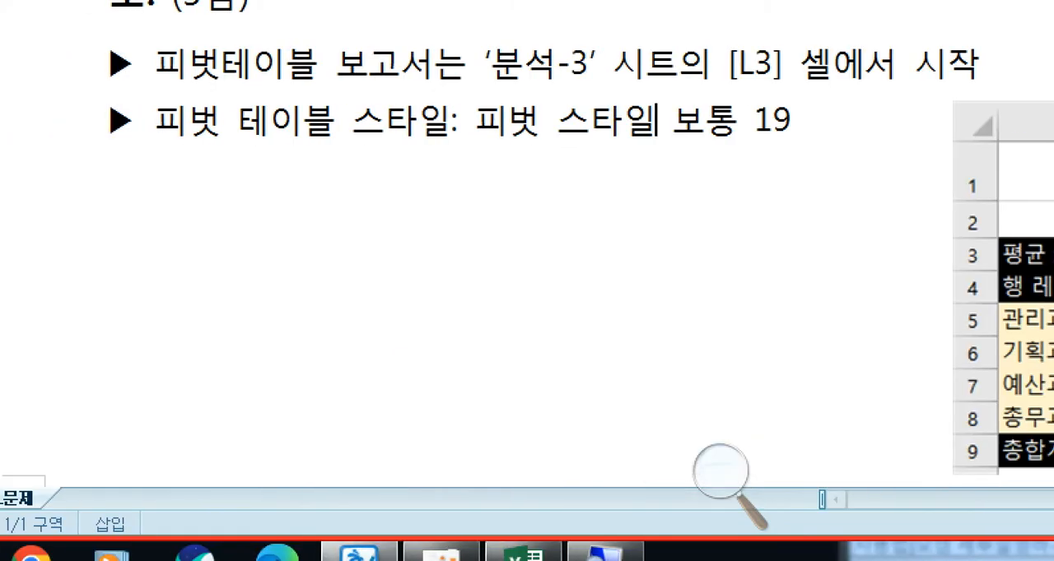
- Place 부서 in the pivot table's rows and 성별 in its columns
click(523, 553)
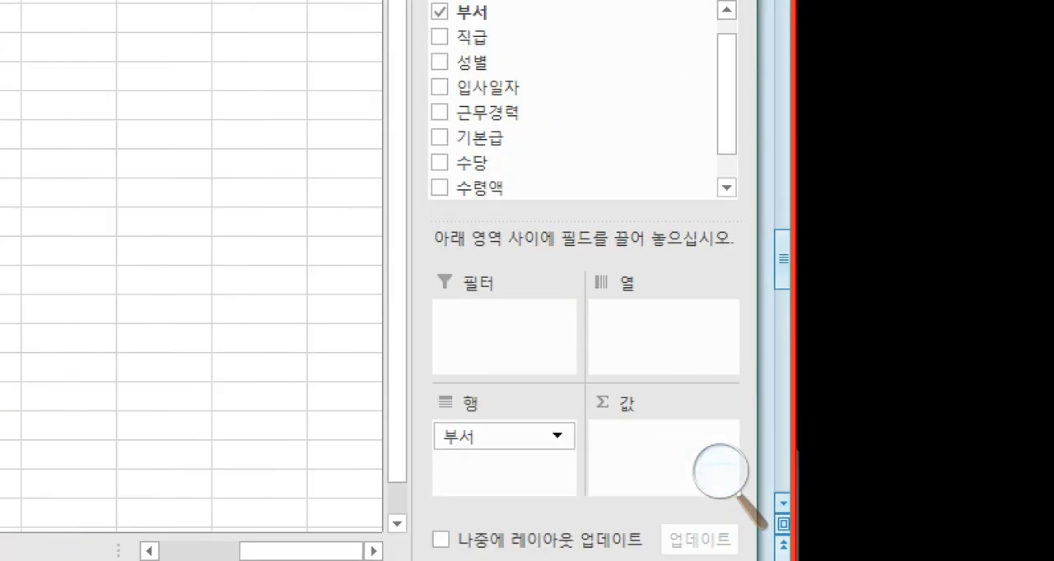
drag(494, 63, 635, 316)
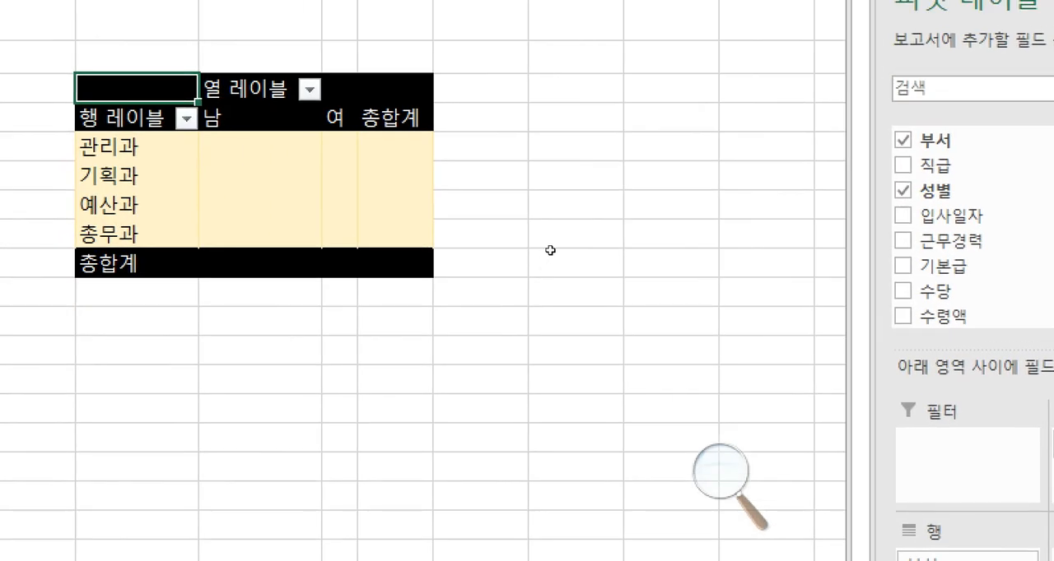
click(283, 117)
click(393, 118)
click(283, 118)
click(338, 118)
click(283, 118)
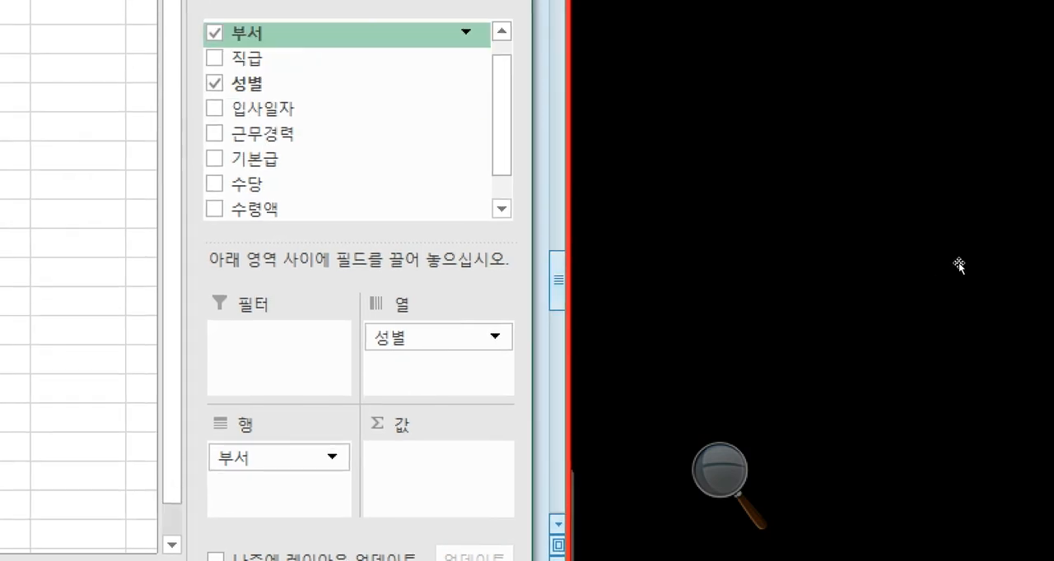
- Add 근무경력 to the pivot table's values and summarize it by 평균
drag(944, 306, 976, 474)
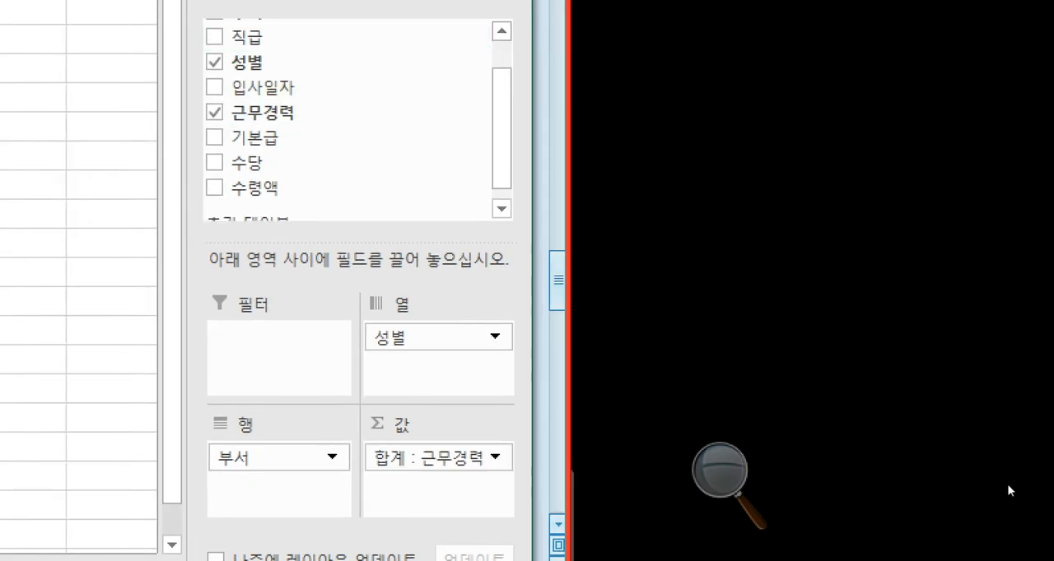
click(995, 471)
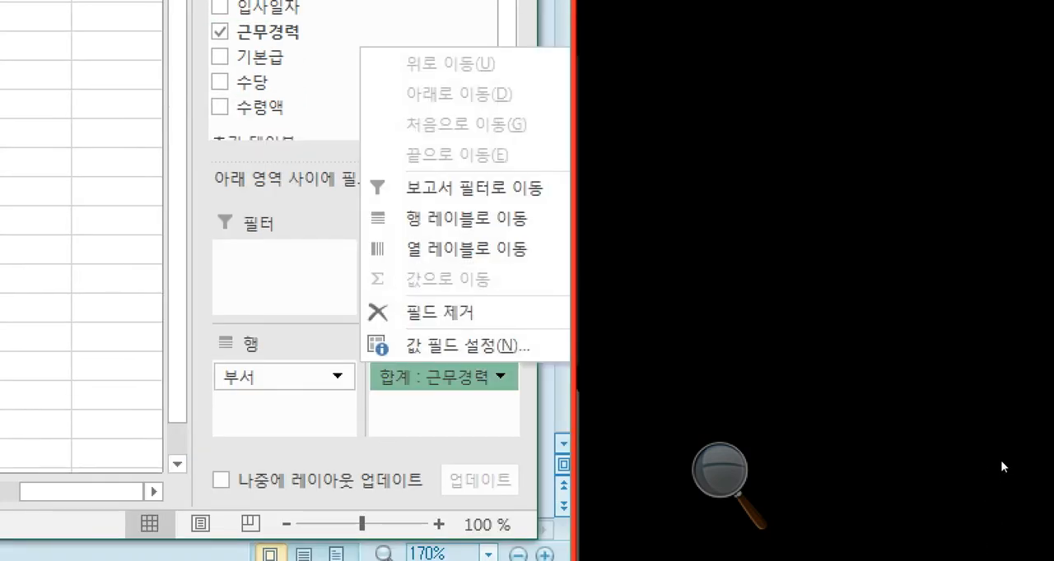
click(494, 347)
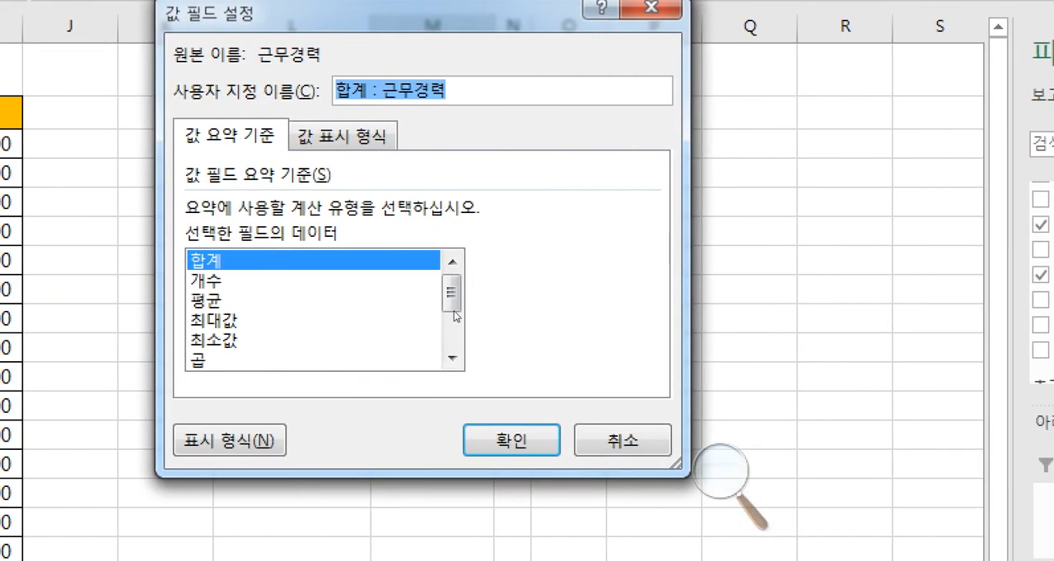
click(426, 301)
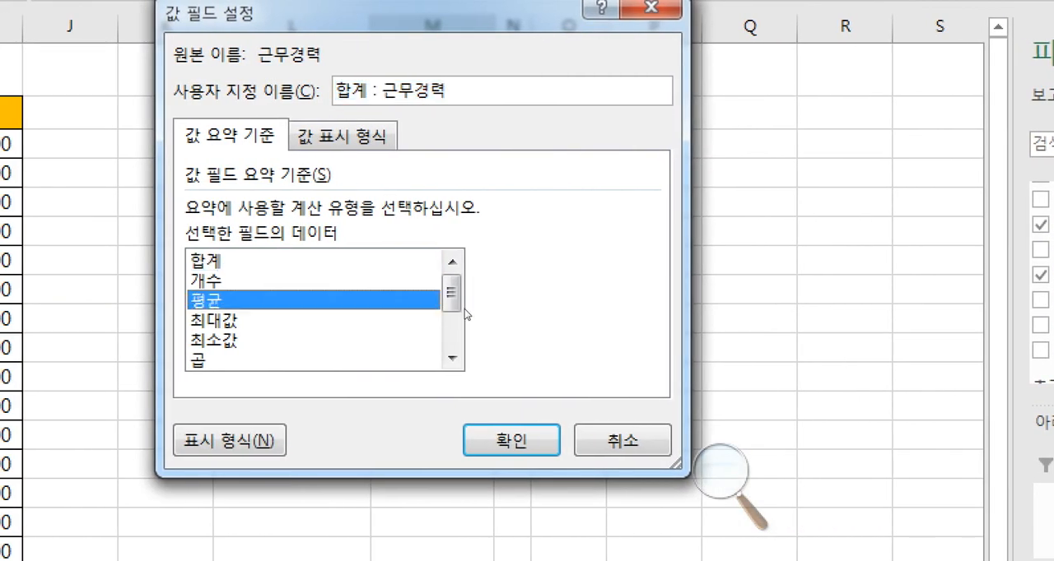
key(Return)
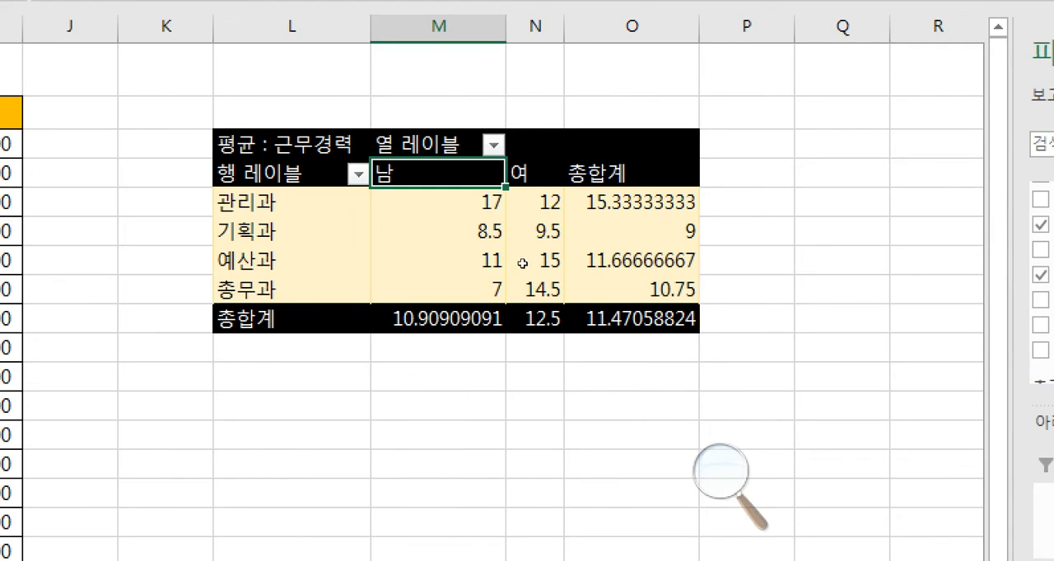
- Compare the finished pivot table on 분석-3 with the sample picture in the exam document
key(Up)
key(Left)
key(Down)
key(Down)
key(Down)
key(Right)
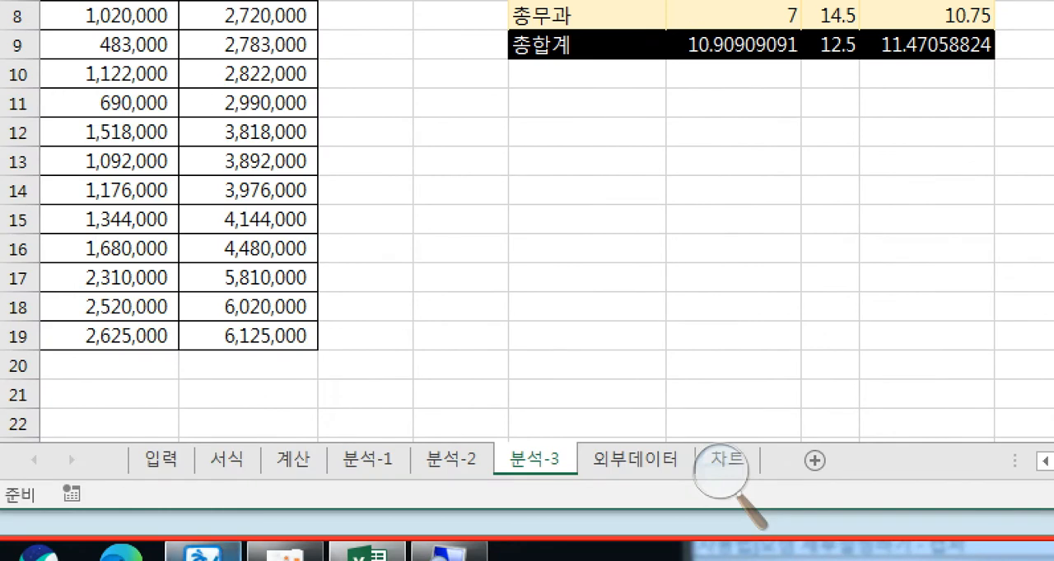
click(205, 554)
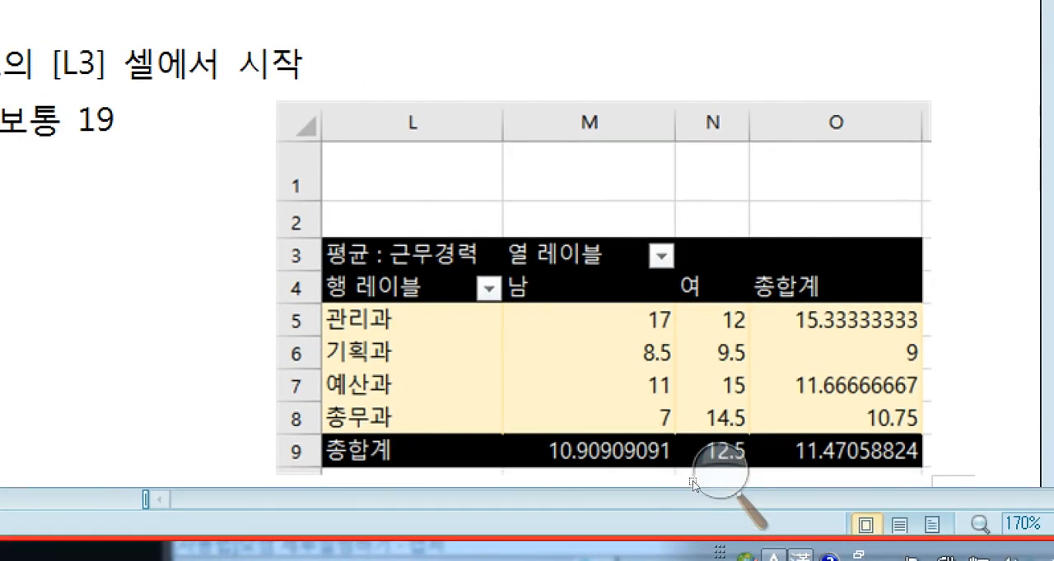
click(52, 554)
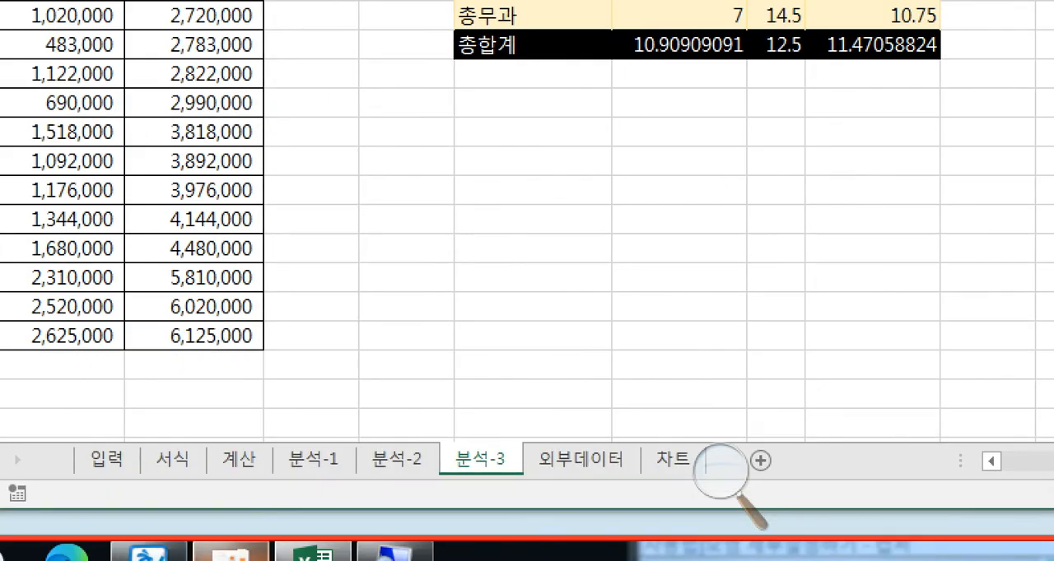
click(149, 553)
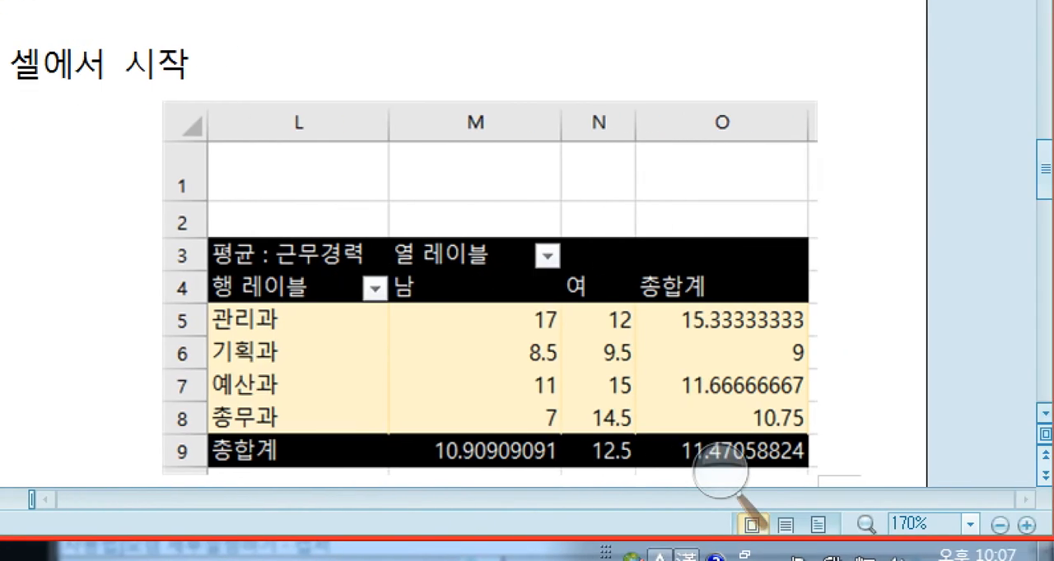
scroll(830, 502, down, 3)
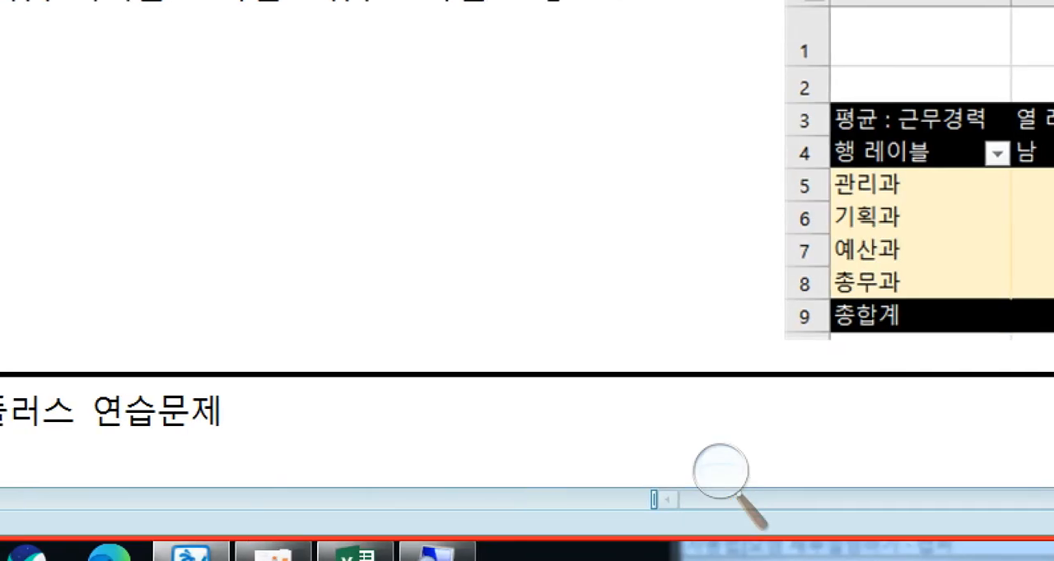
click(375, 554)
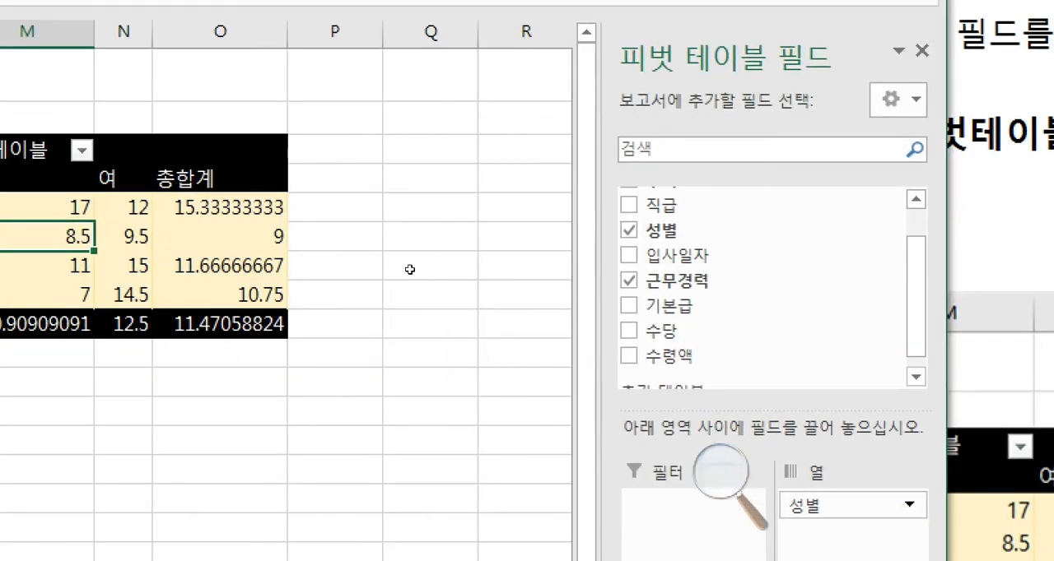
click(247, 267)
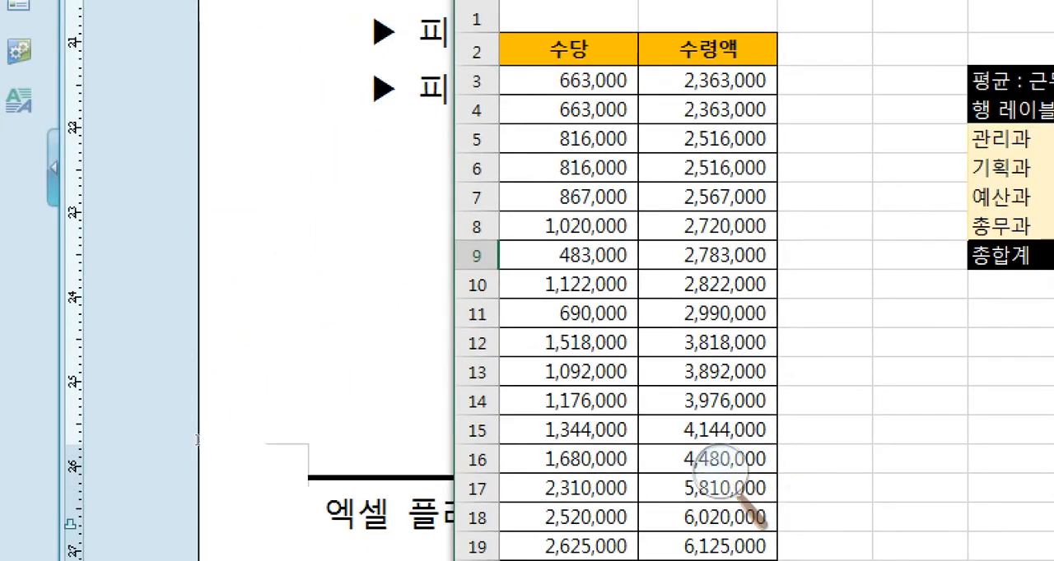
- Find the 기타 작업 section in the exam document, and open the workbook's 외부데이터 sheet in a reduced window beside it
click(353, 341)
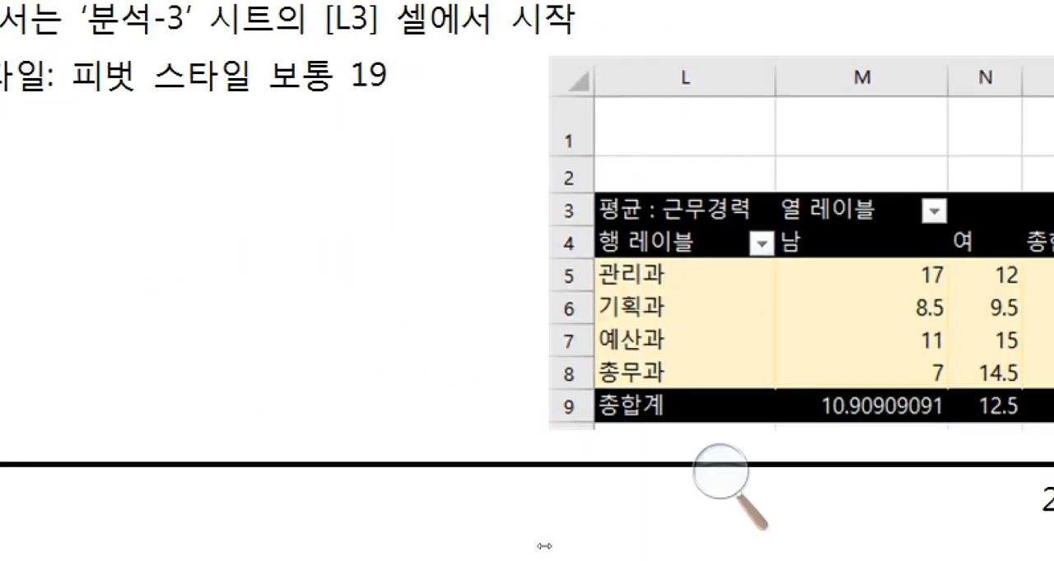
scroll(290, 434, down, 6)
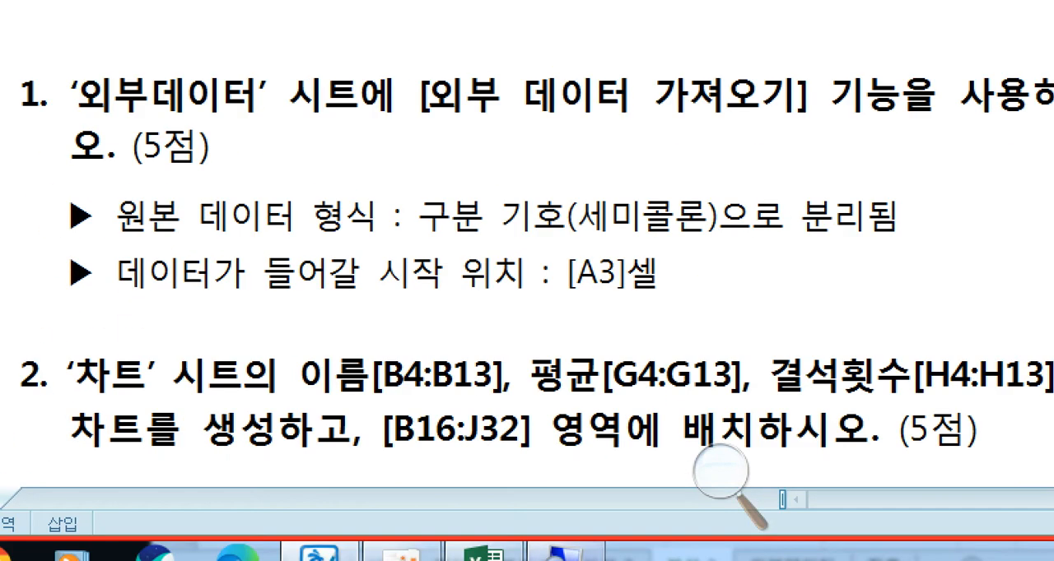
click(485, 556)
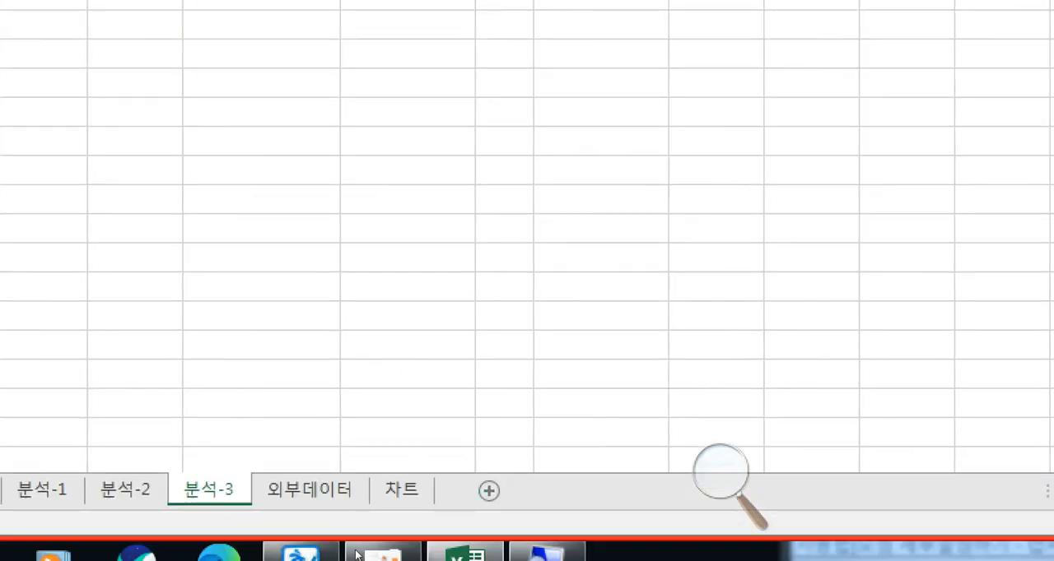
click(319, 488)
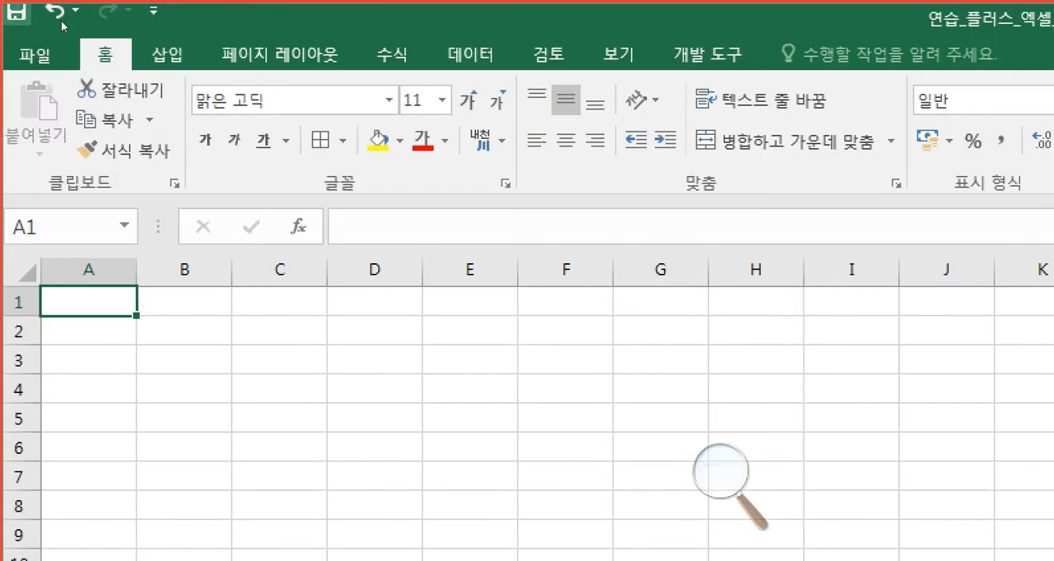
double_click(115, 11)
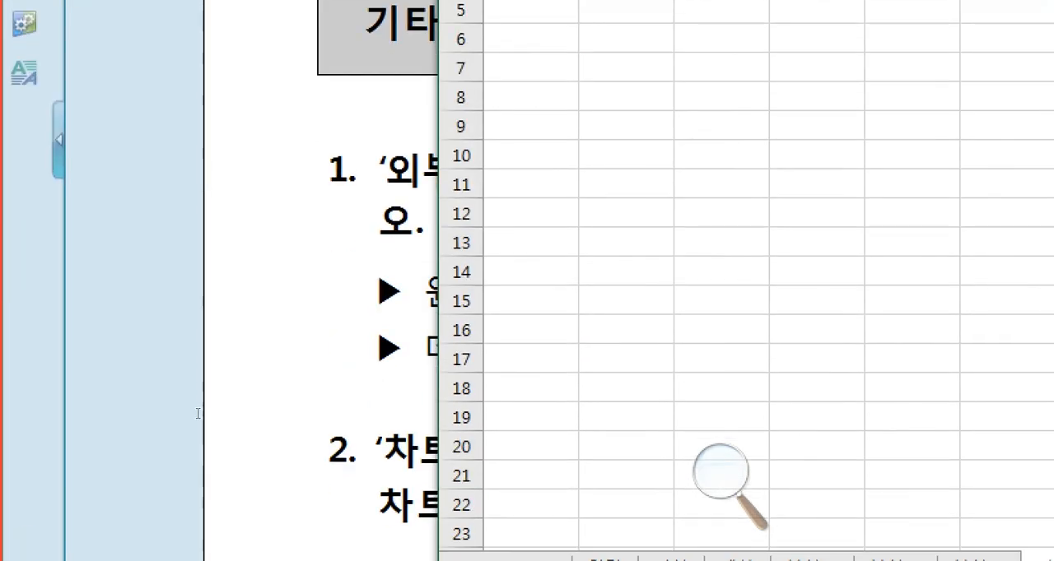
- Read 기타 작업 question 1 for the external data's delimiter and starting cell on the 외부데이터 sheet
click(199, 412)
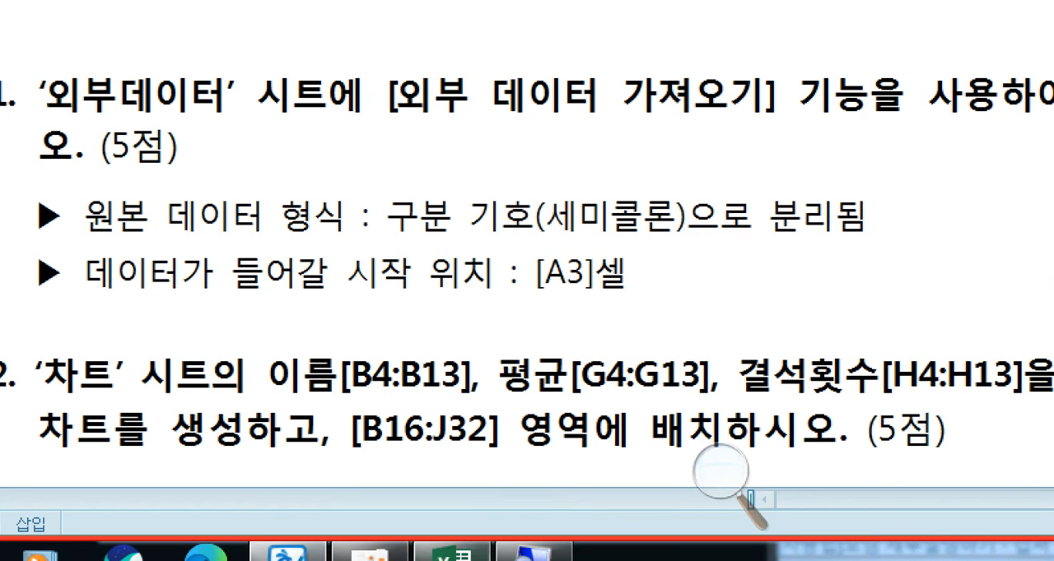
click(441, 555)
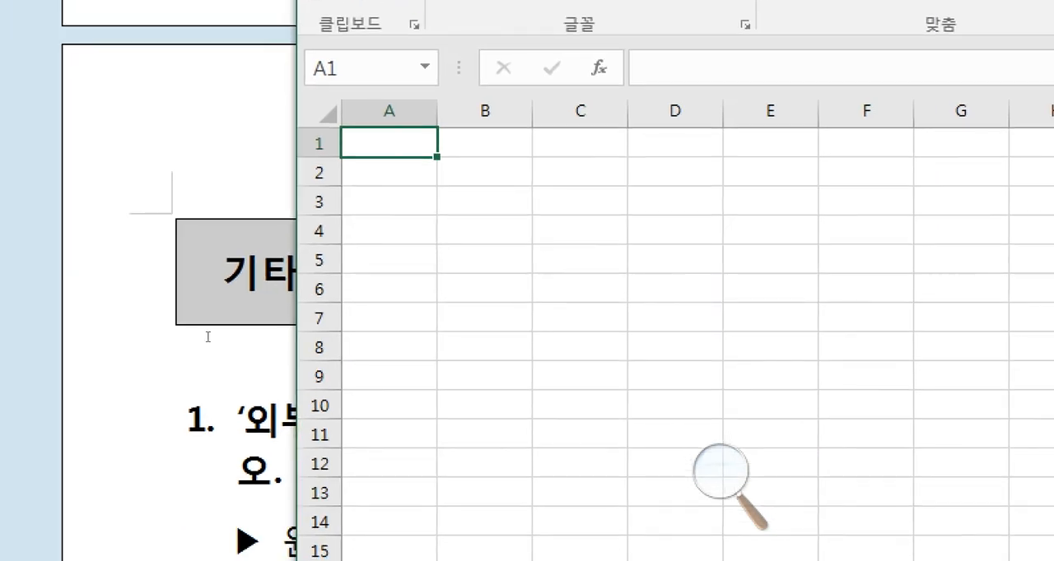
click(201, 363)
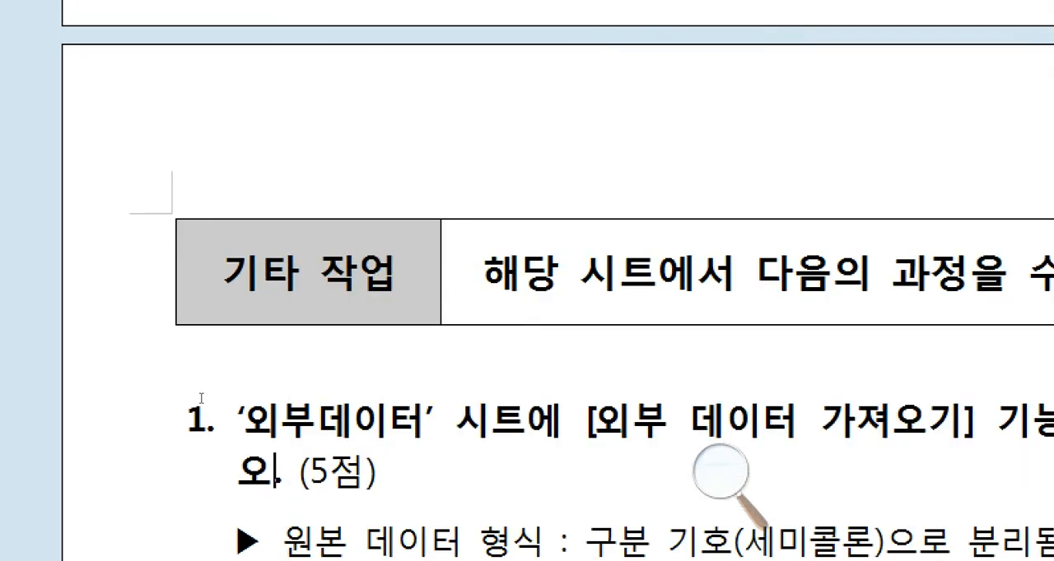
drag(279, 430, 409, 434)
click(410, 435)
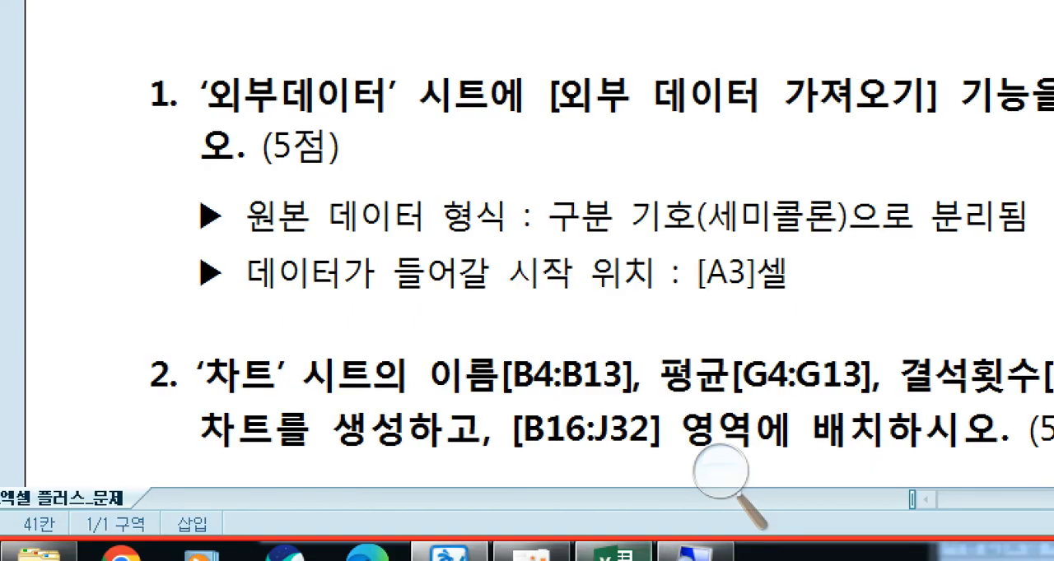
- Switch back to the Excel workbook and start a text file import at cell A3 of the 외부데이터 sheet
mouse_move(405, 537)
click(613, 552)
click(352, 268)
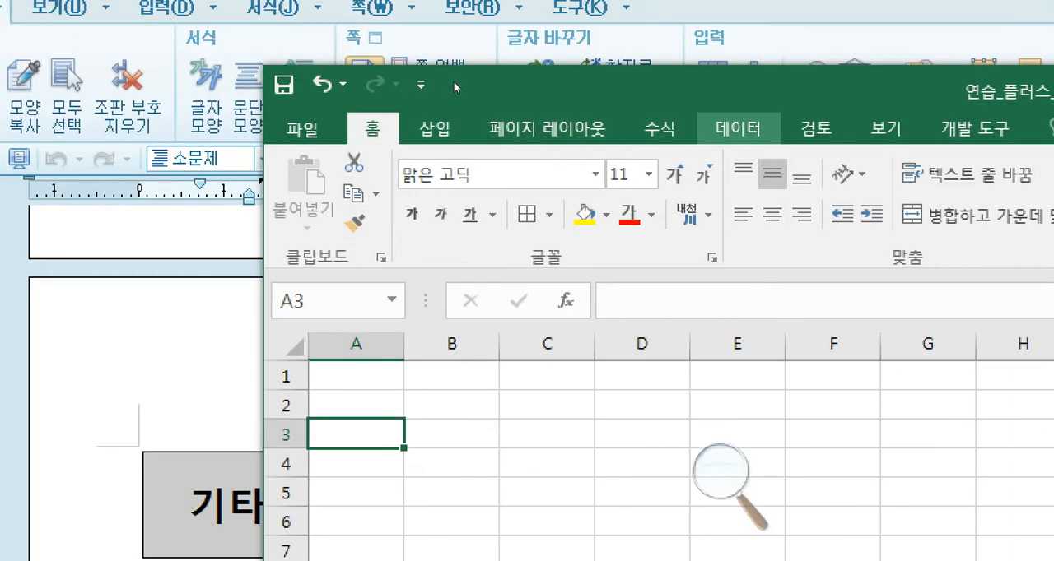
click(737, 128)
click(304, 185)
key(Down)
key(Right)
key(Return)
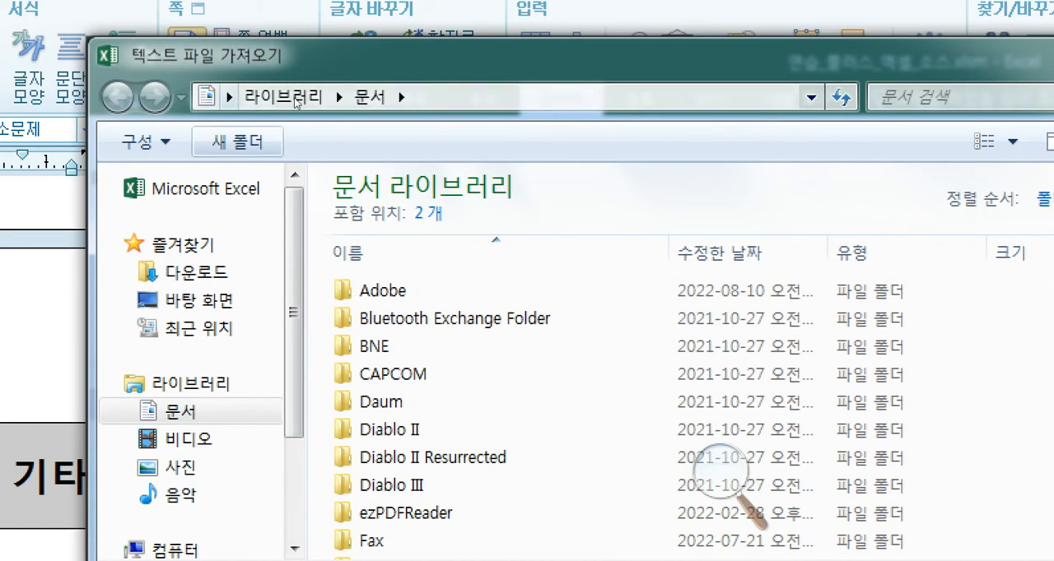
- Browse to the 대한상공회의소 민간자격 folder inside 비스컴퓨터아카데미자료 on drive D
scroll(198, 371, down, 3)
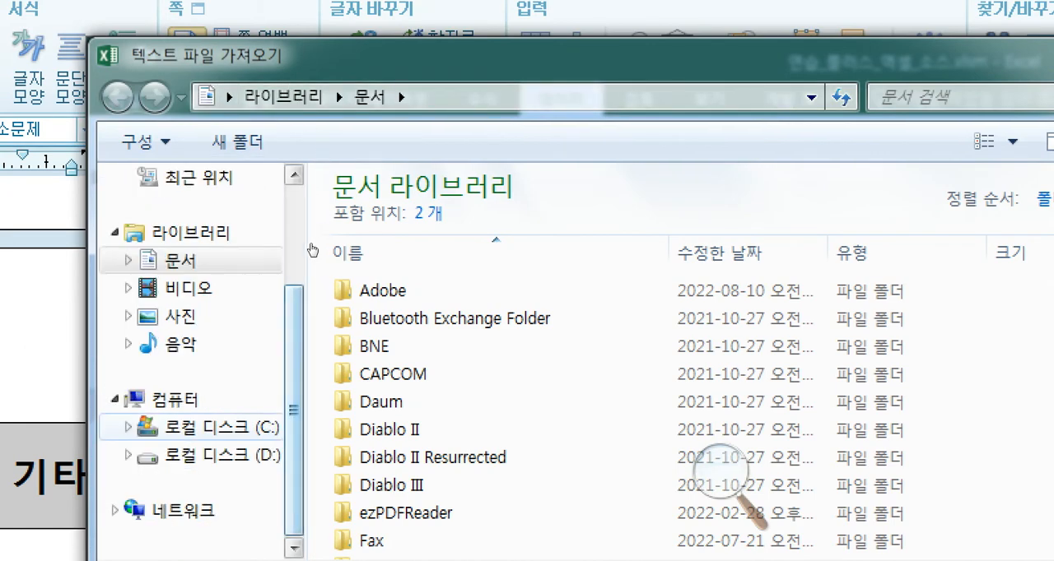
click(220, 455)
scroll(430, 233, down, 15)
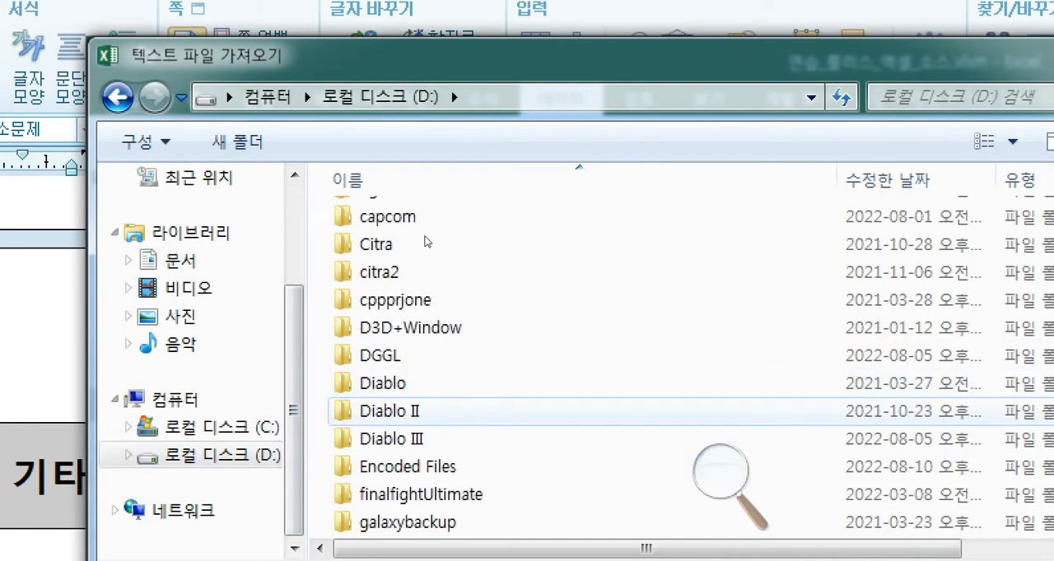
scroll(409, 270, down, 5)
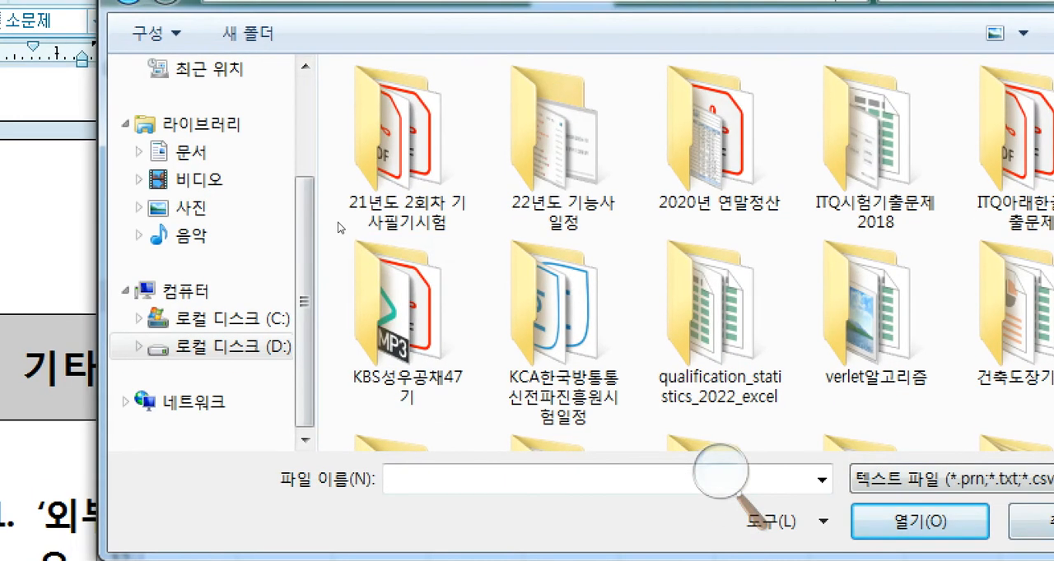
click(537, 404)
scroll(436, 272, down, 2)
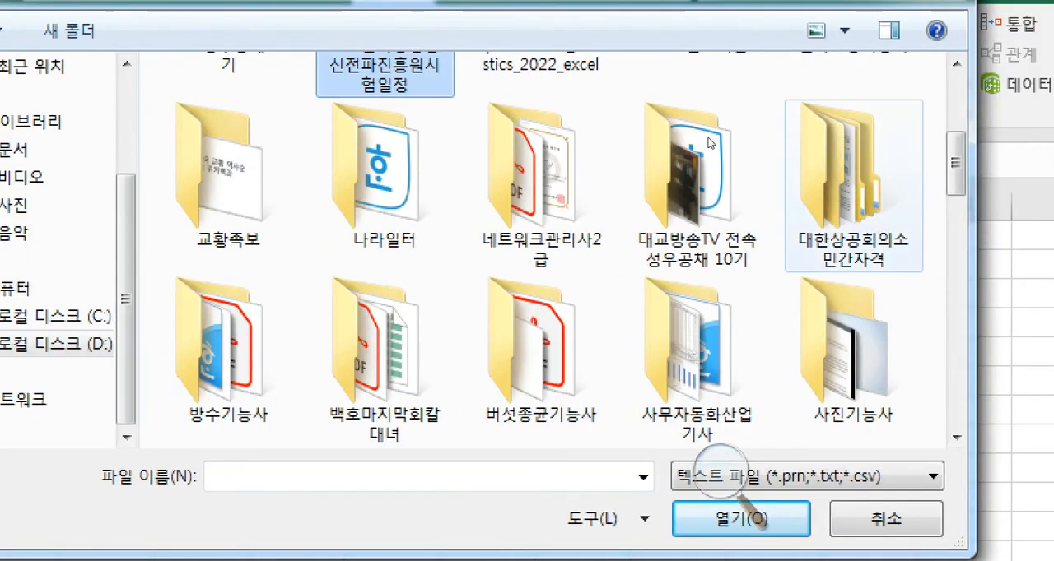
double_click(852, 182)
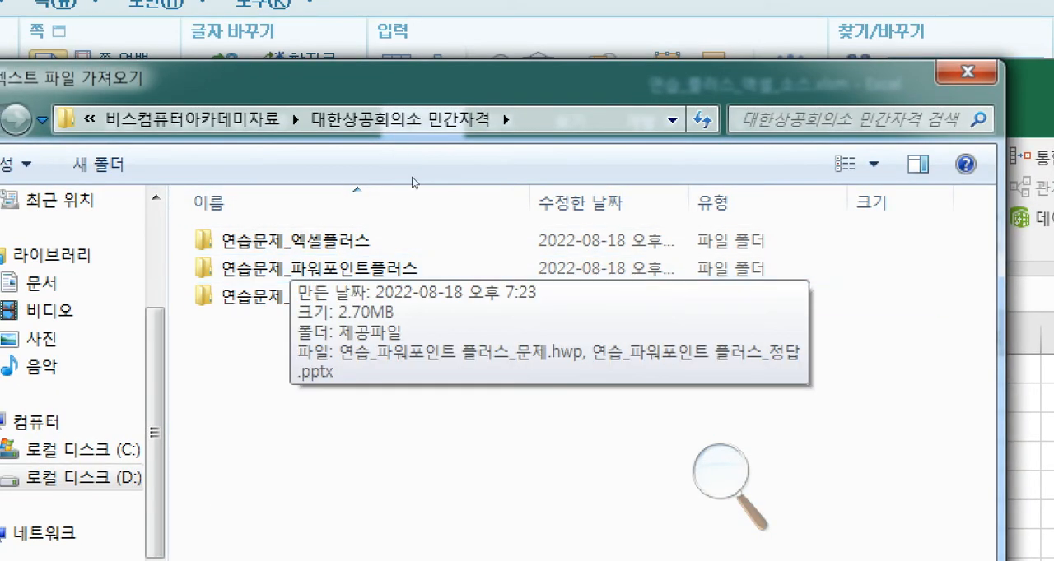
- Import DB.txt from the 제공파일 folder inside 연습문제_엑셀플러스
double_click(383, 240)
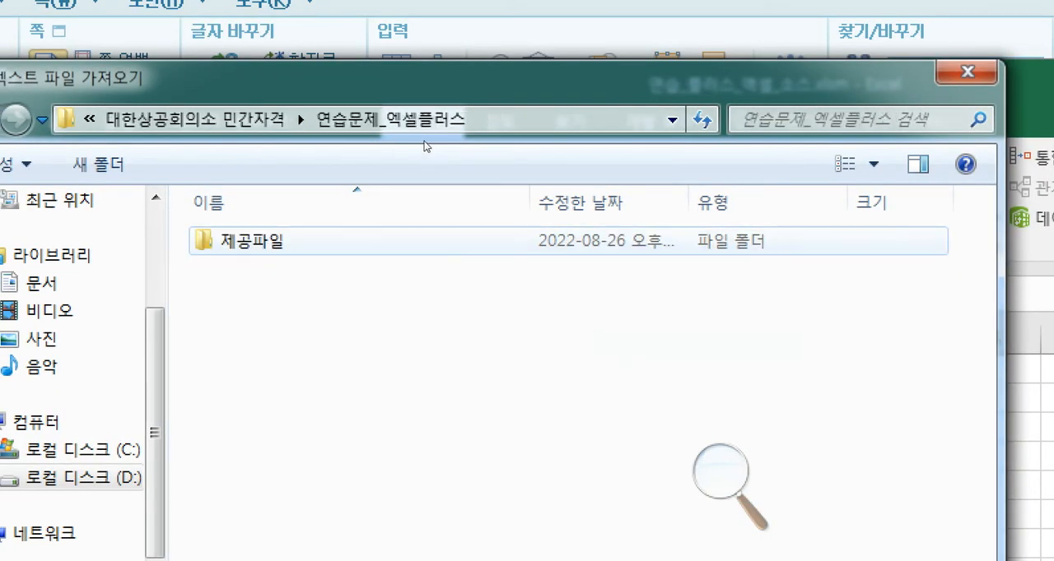
double_click(363, 240)
click(373, 240)
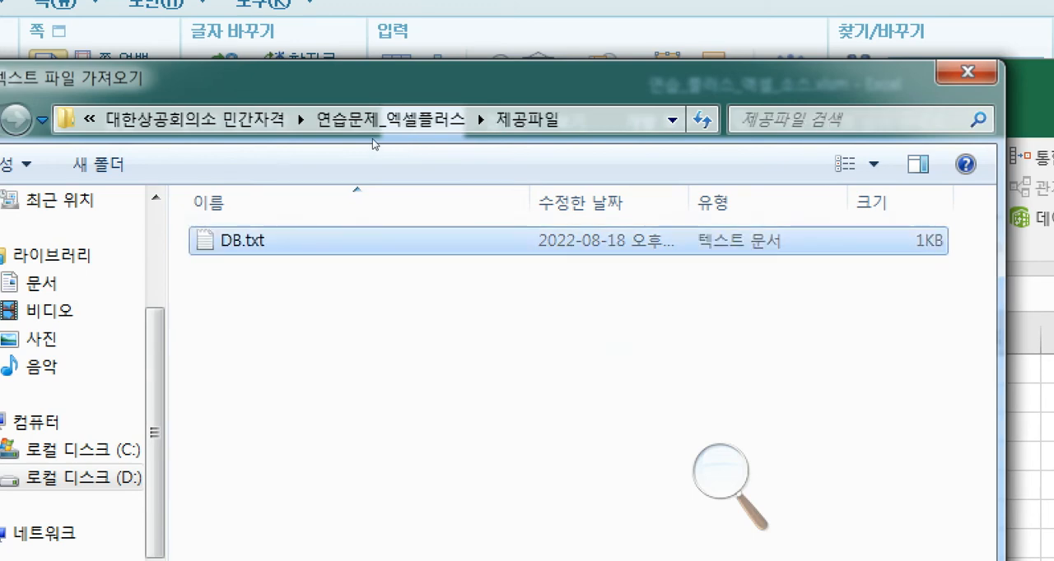
click(724, 496)
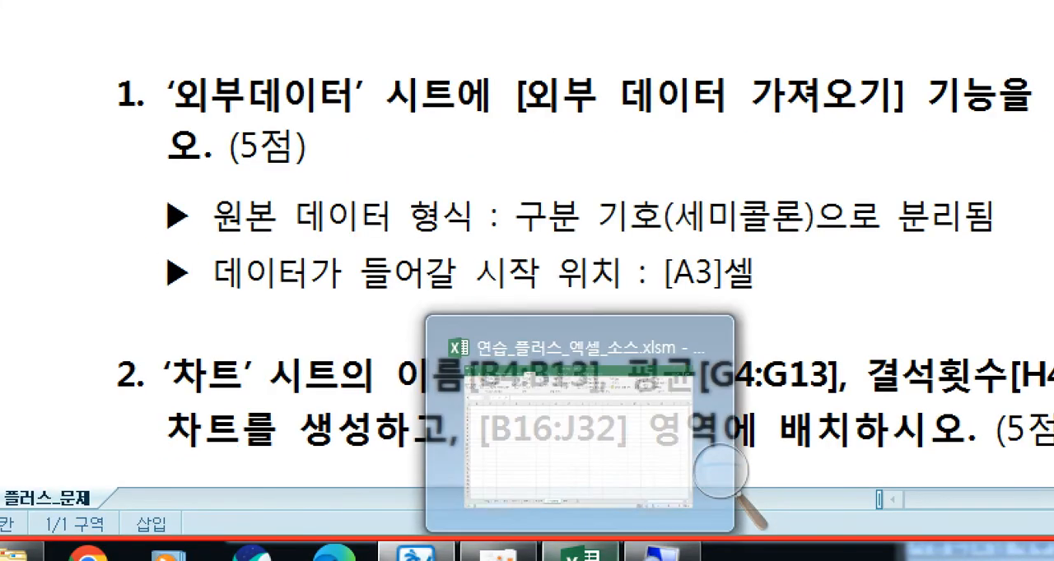
- Advance the text import wizard to its delimiter settings, and check the required delimiter in the exam document
click(581, 554)
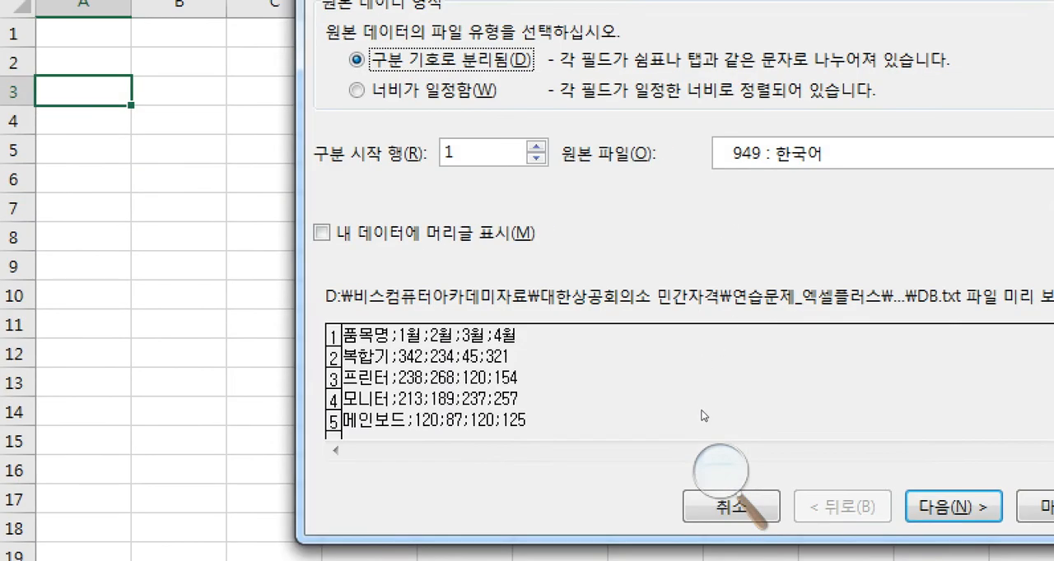
key(Return)
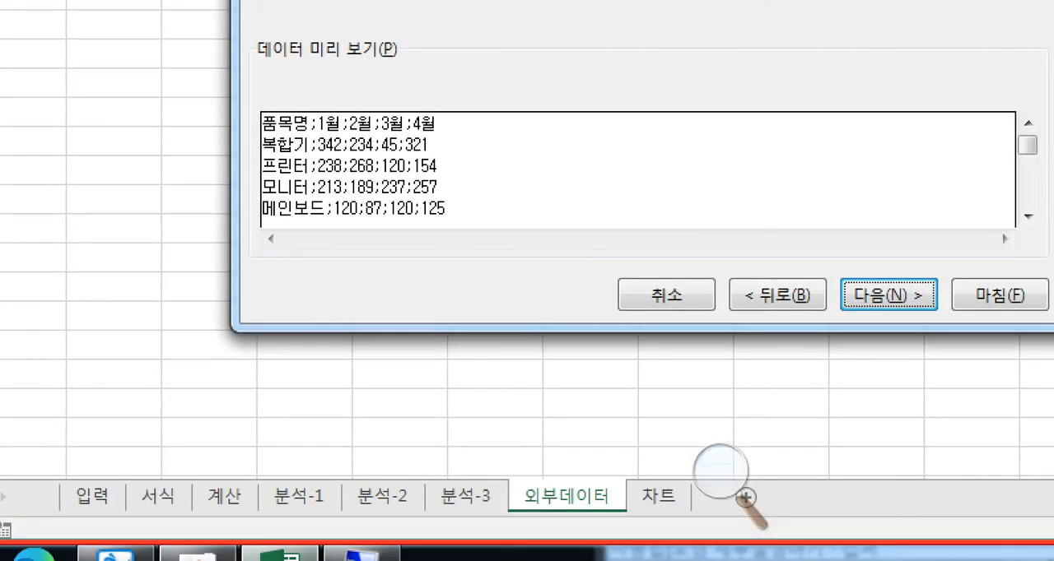
click(198, 554)
click(123, 554)
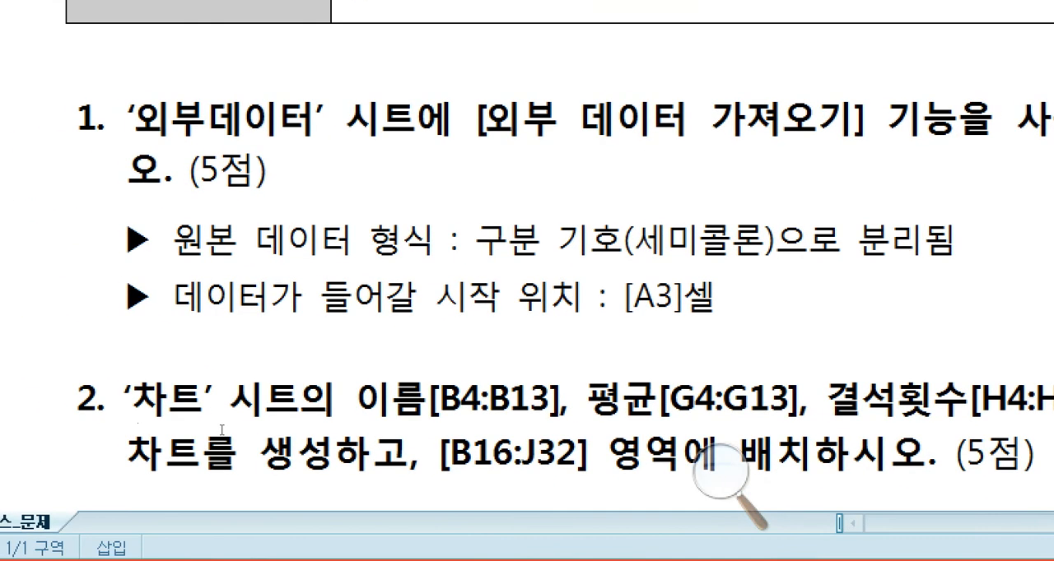
key(ctrl+Right)
key(ctrl+Right)
click(591, 240)
click(554, 555)
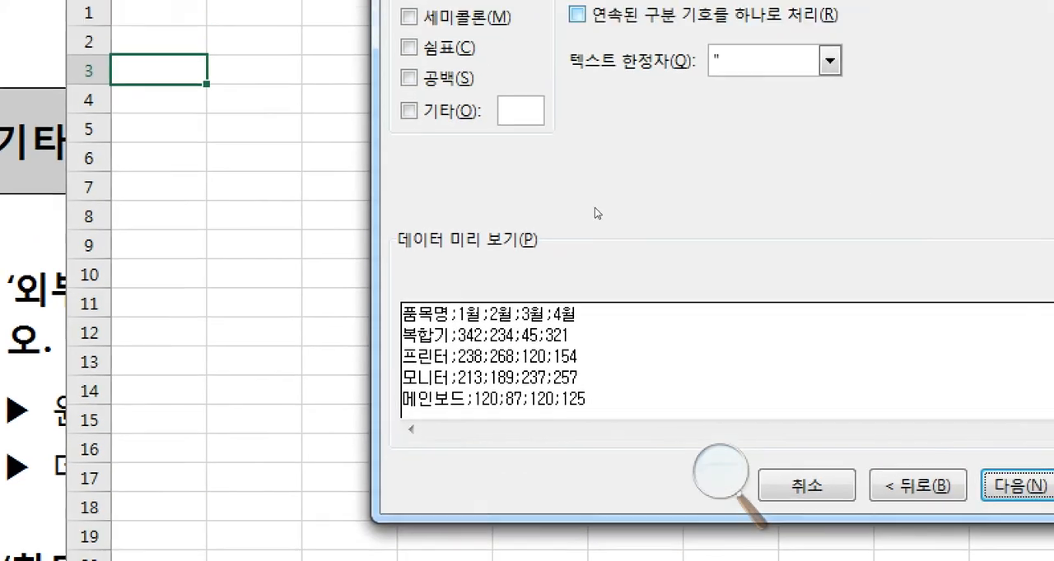
- Set 세미콜론 as the only delimiter in place of 탭, and continue to the column data format settings
key(alt+t)
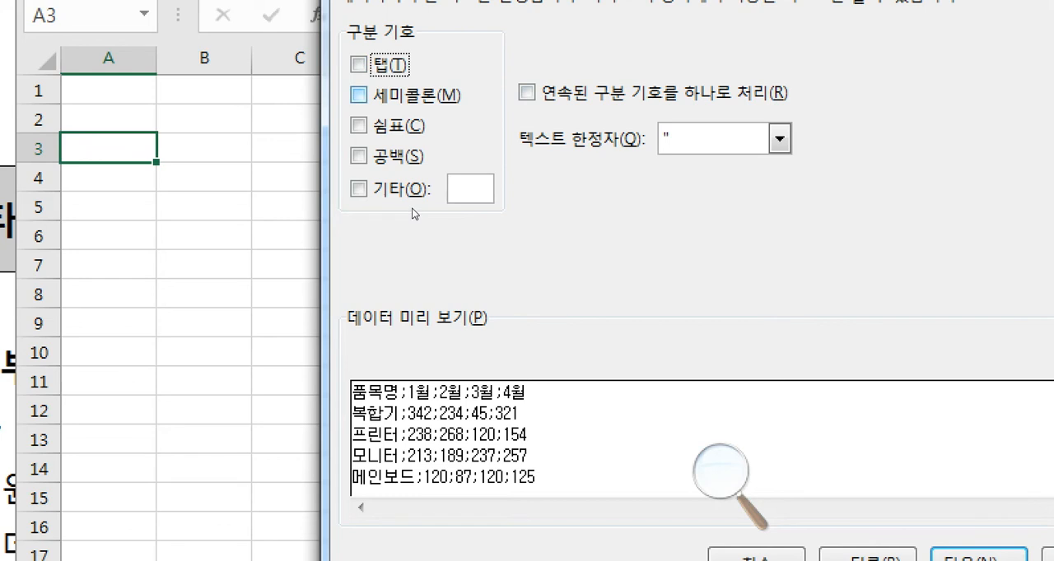
key(alt+m)
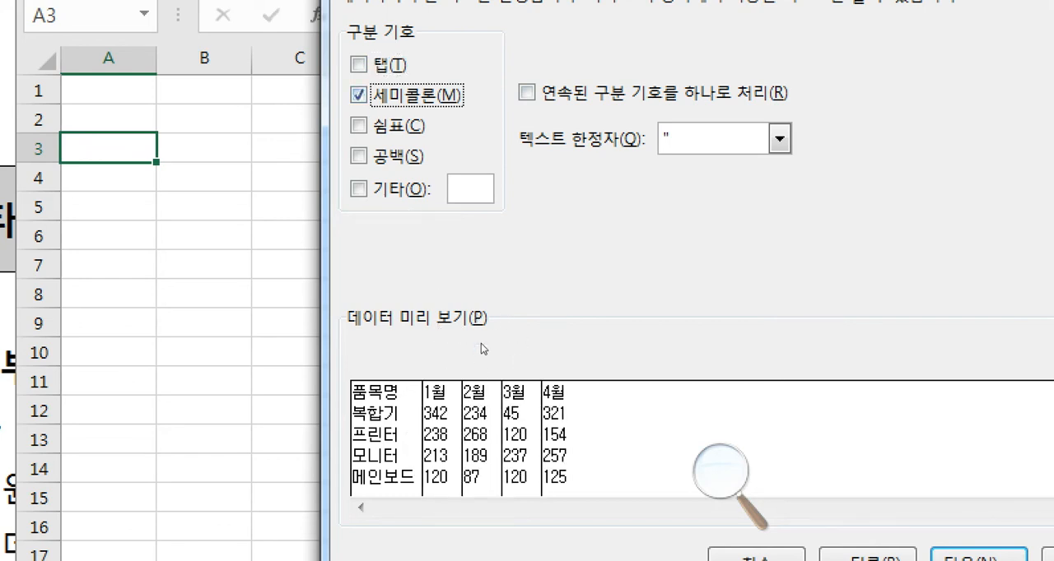
key(alt+n)
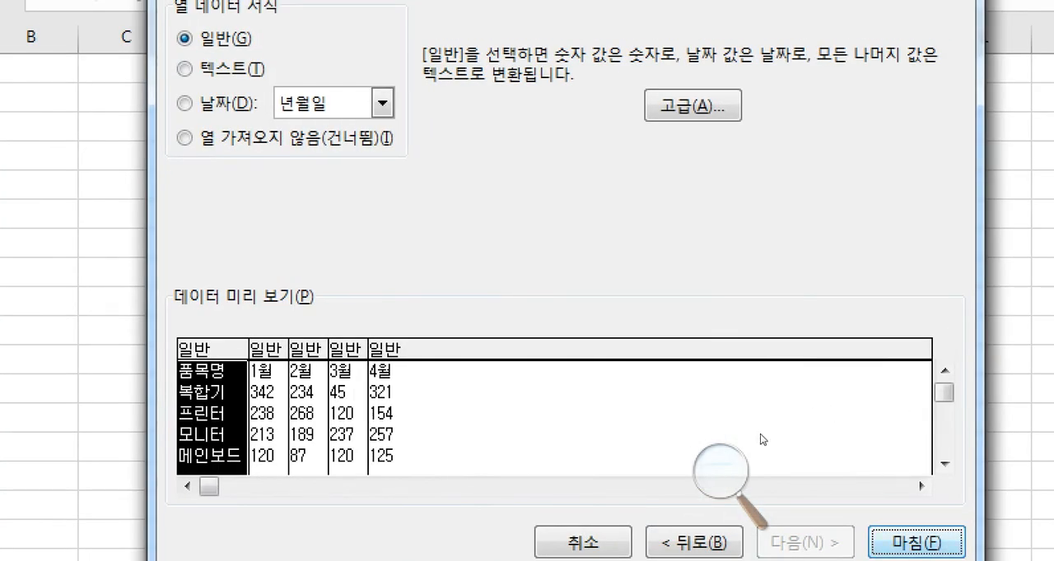
- Finish the wizard with the 일반 column format, and use =$A$3 in the existing worksheet as the data's location
key(Return)
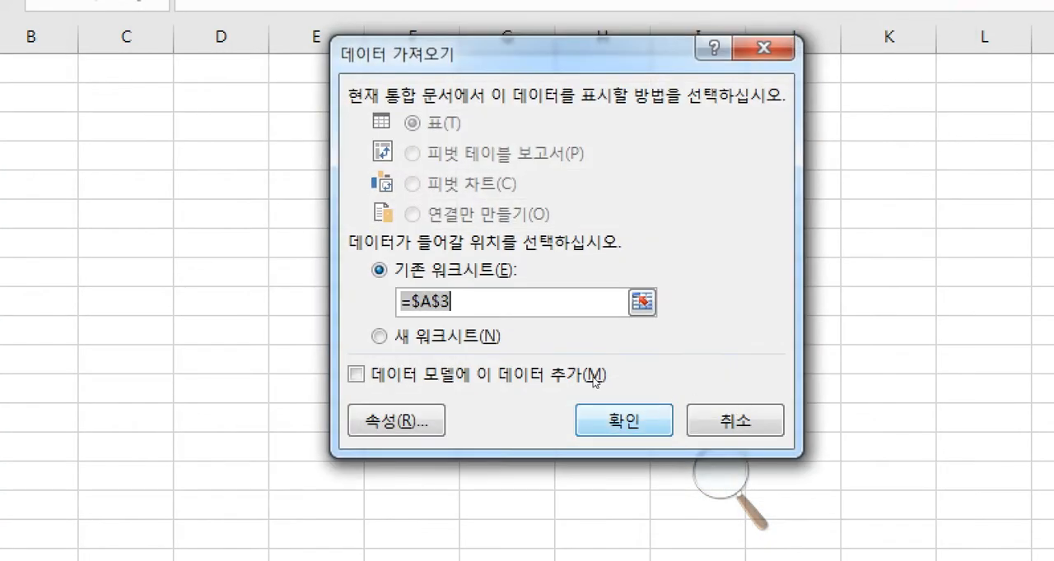
click(543, 321)
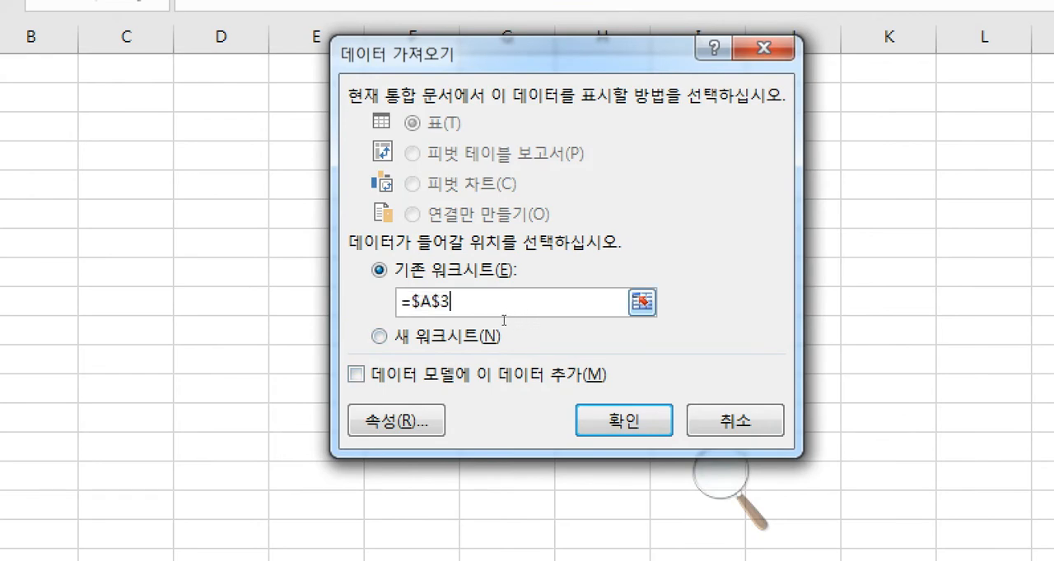
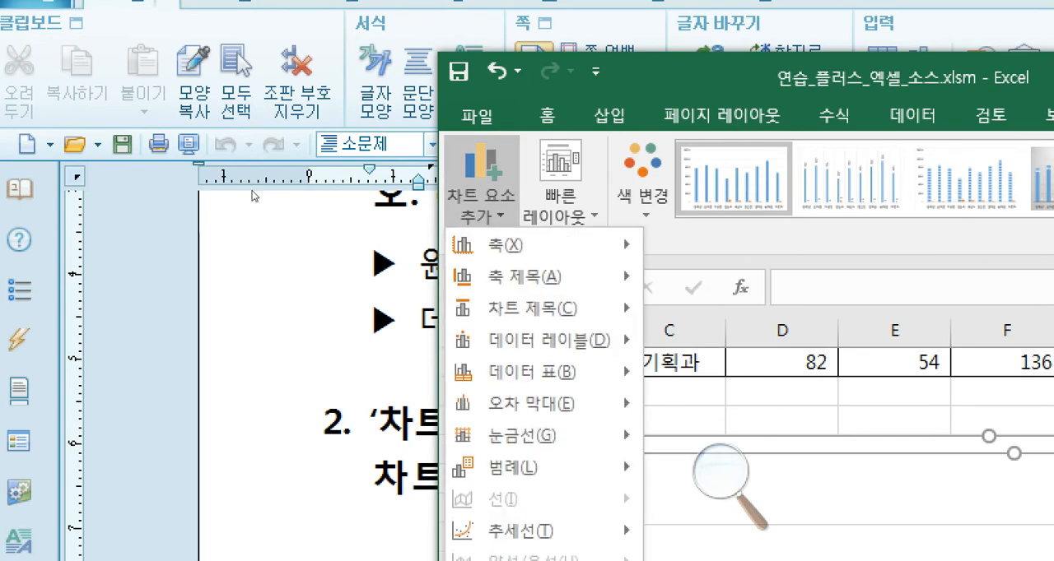
- Add a chart title above the chart and enter 성적 및 출석 그래프, matching the exam document's figure
mouse_move(366, 149)
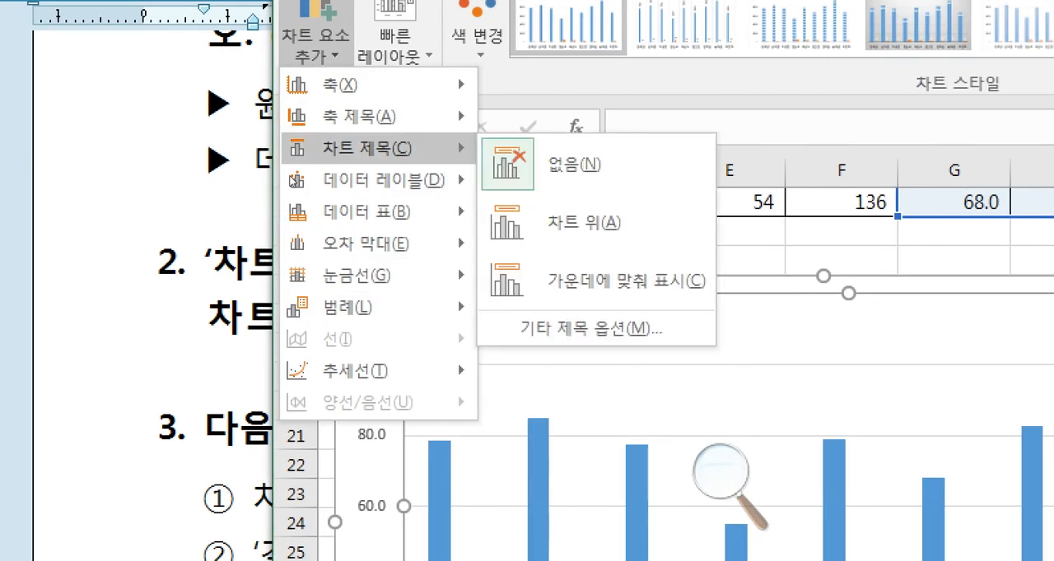
click(584, 222)
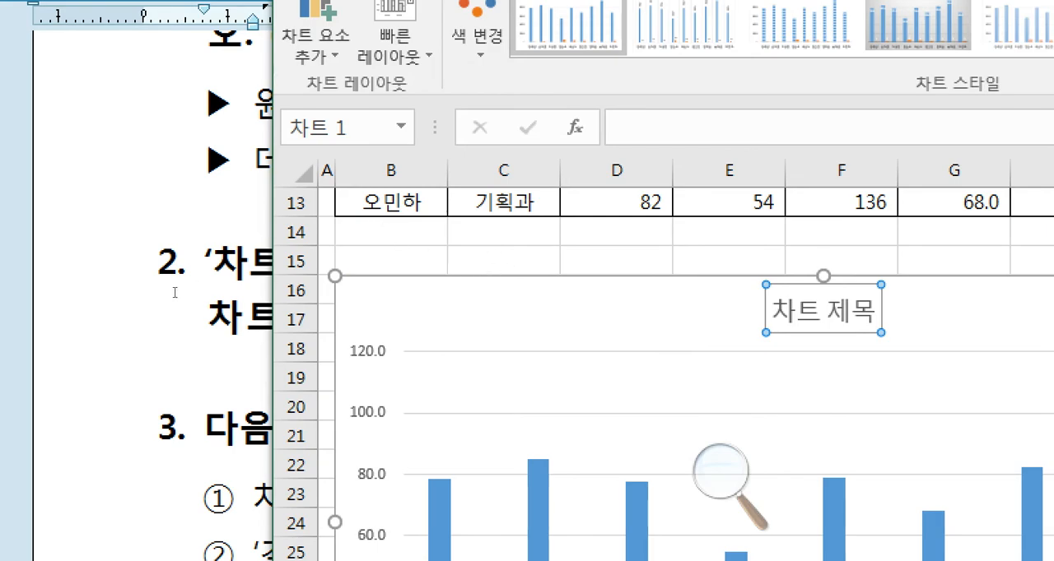
click(189, 324)
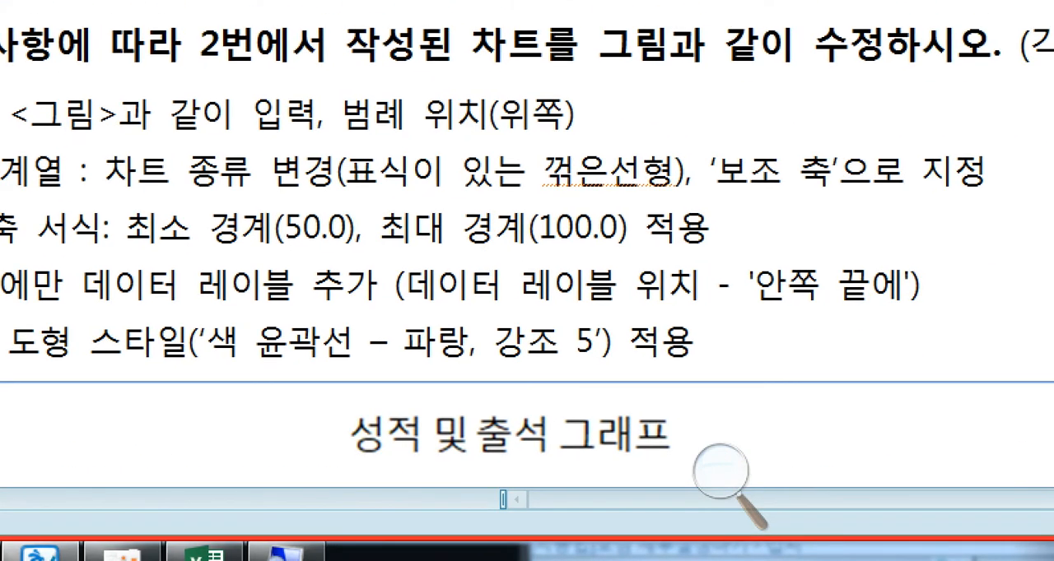
click(206, 550)
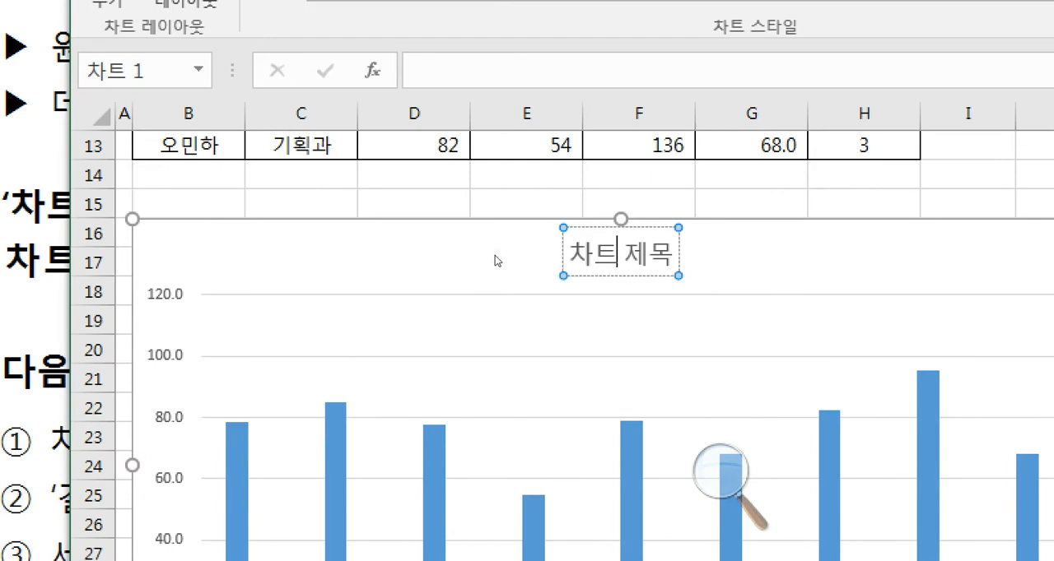
key(ctrl+a)
text(성적 및 출석 그래프)
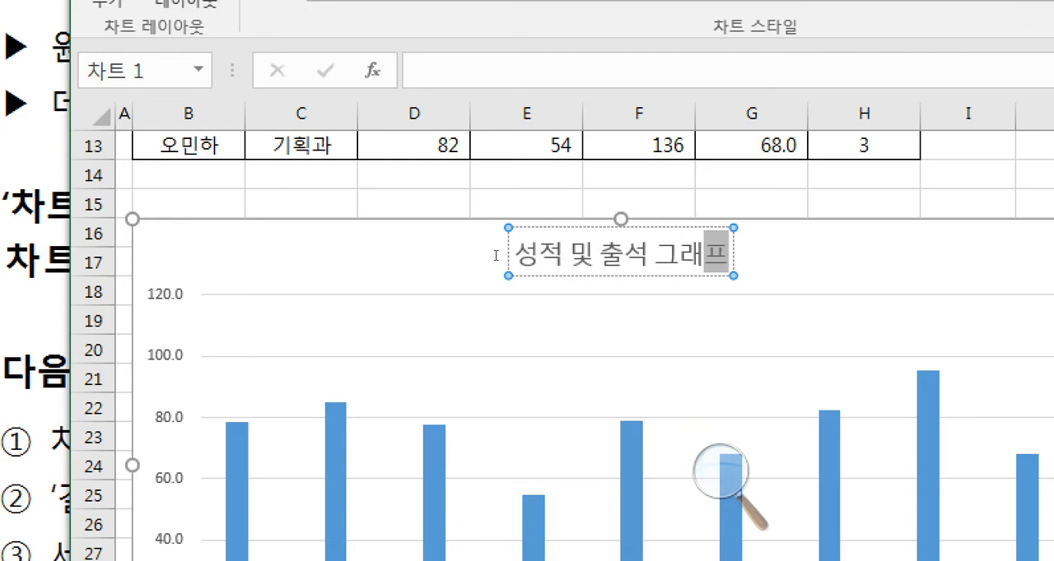
click(464, 219)
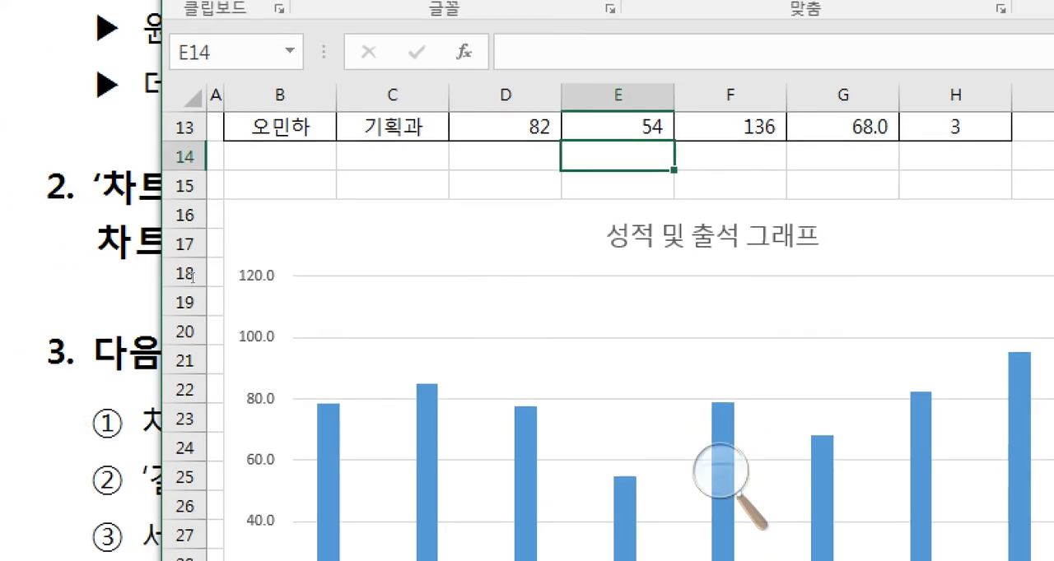
- Check the required legend position in the exam document, and add the chart's legend at 위쪽
click(189, 336)
drag(461, 358, 563, 353)
click(563, 352)
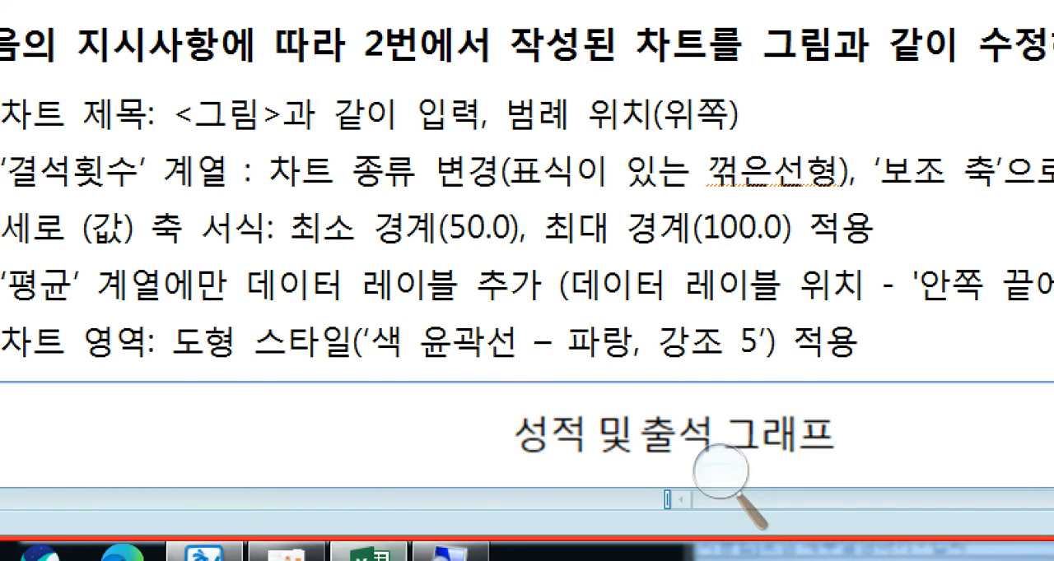
click(364, 545)
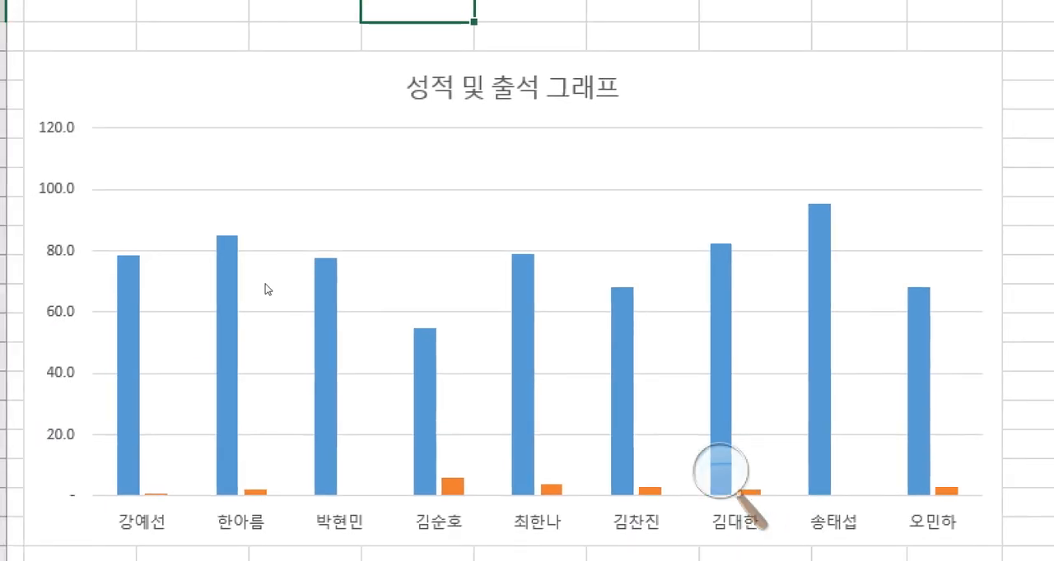
click(181, 189)
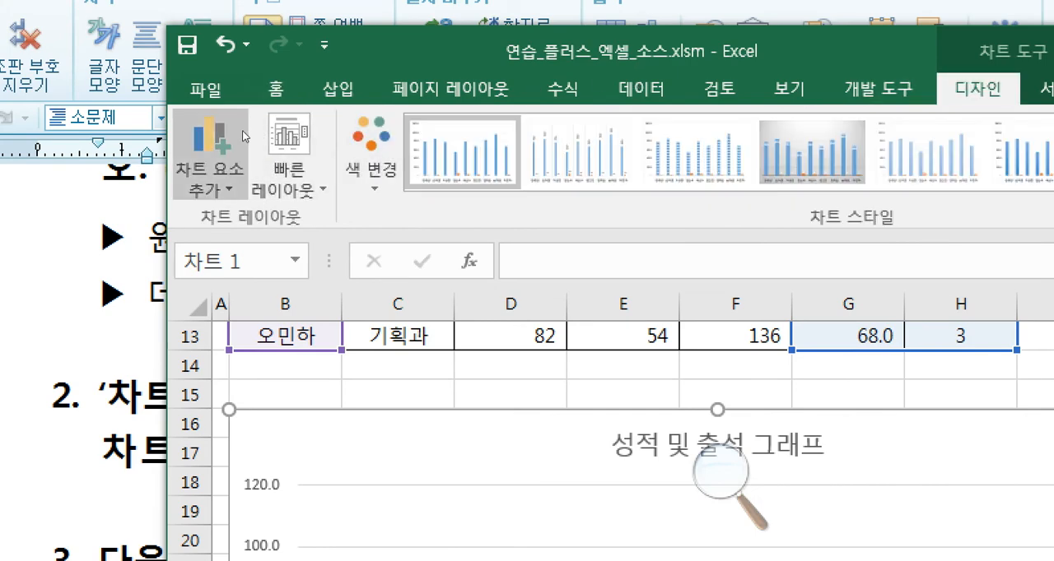
click(207, 155)
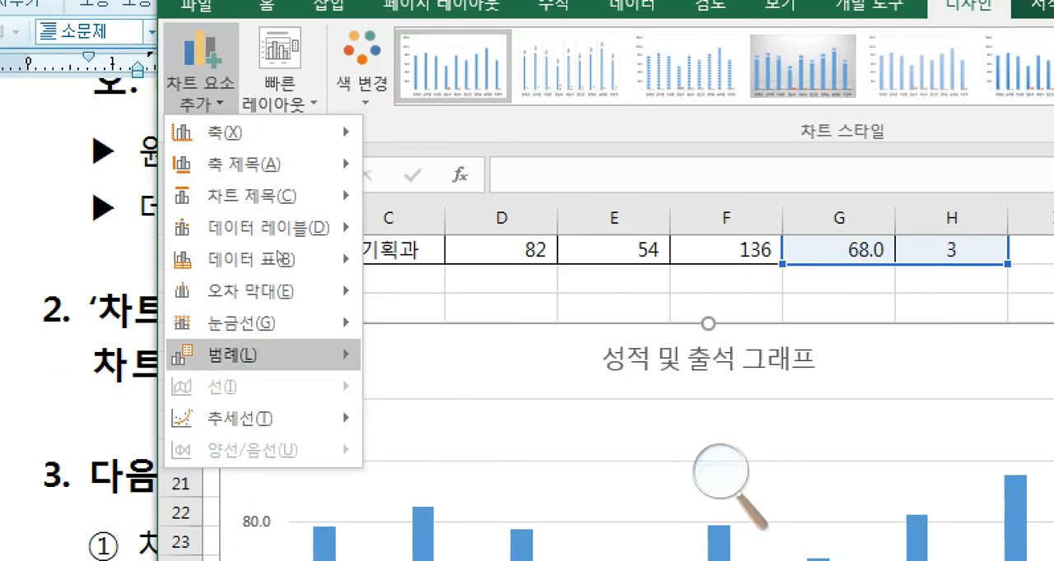
mouse_move(280, 368)
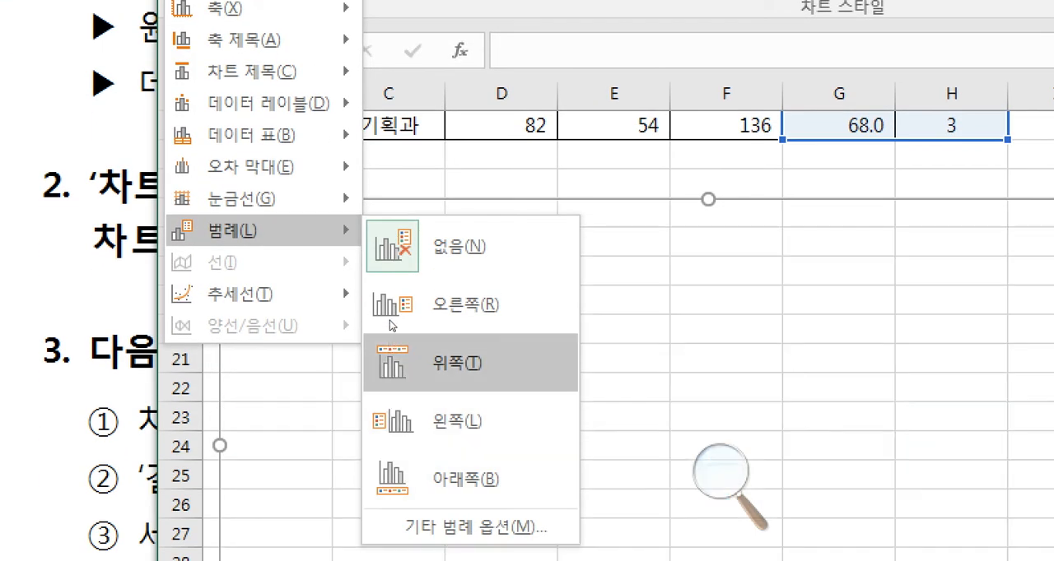
click(394, 375)
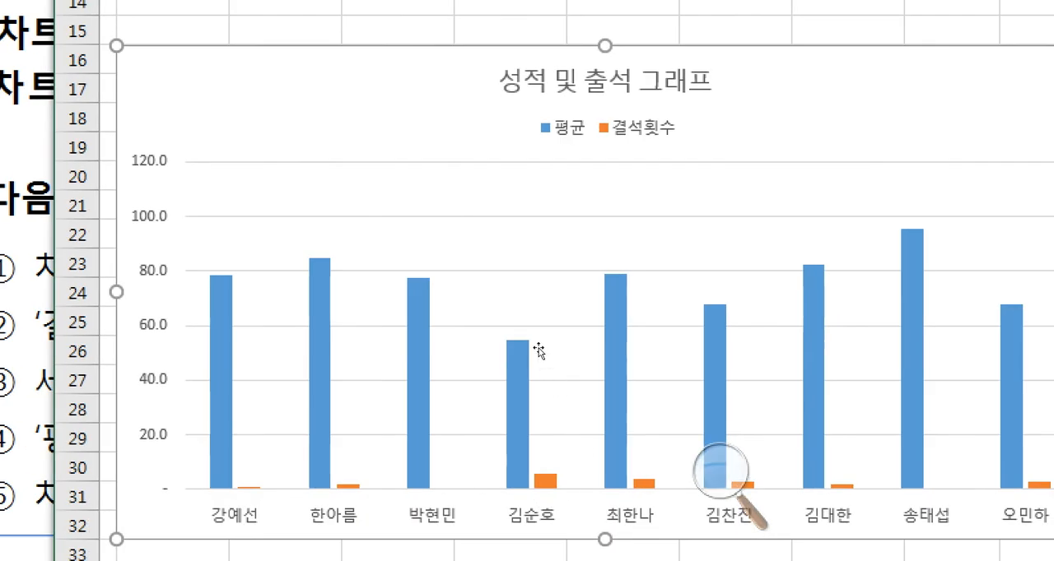
click(501, 282)
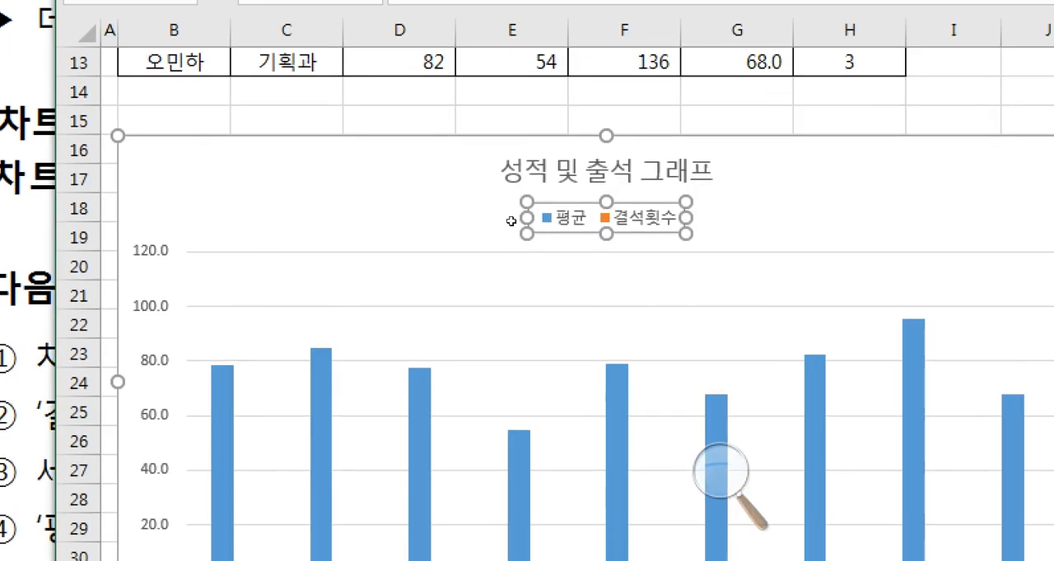
click(507, 226)
click(438, 249)
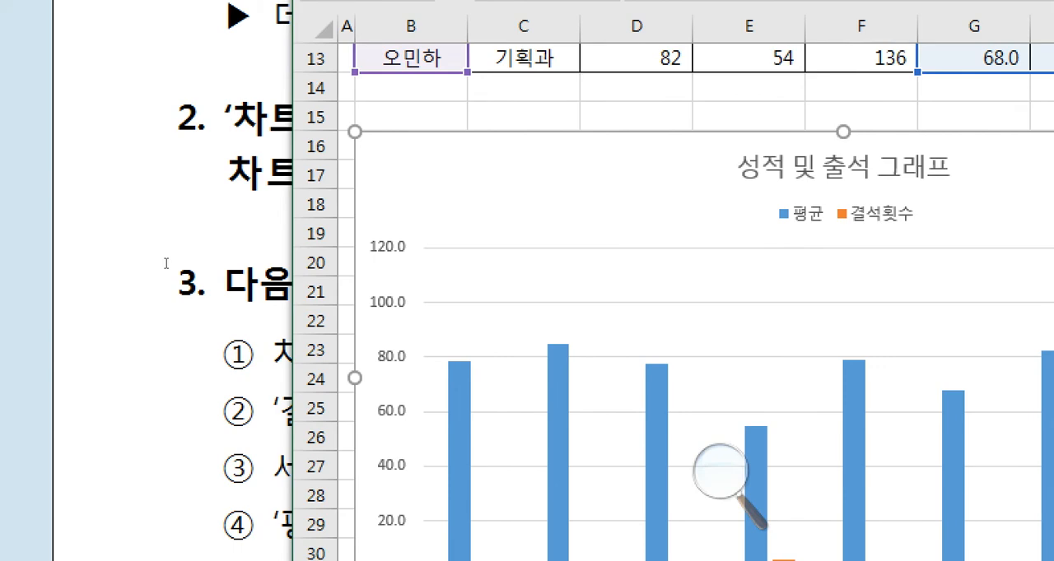
- Following item ② of the exam document, change the 결석횟수 series to 표식이 있는 꺾은선형 on the 보조 축
click(166, 264)
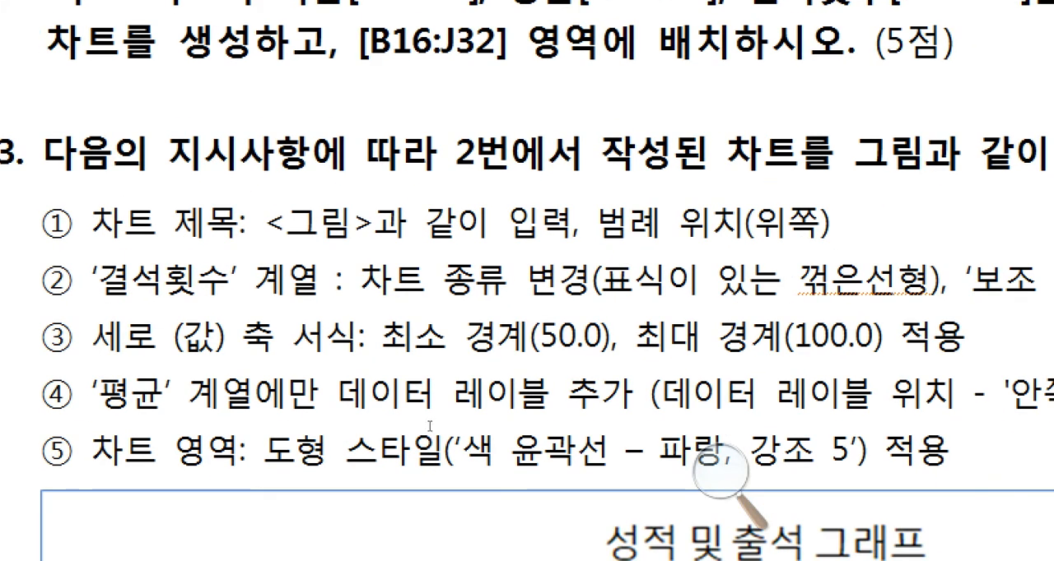
drag(132, 282, 333, 281)
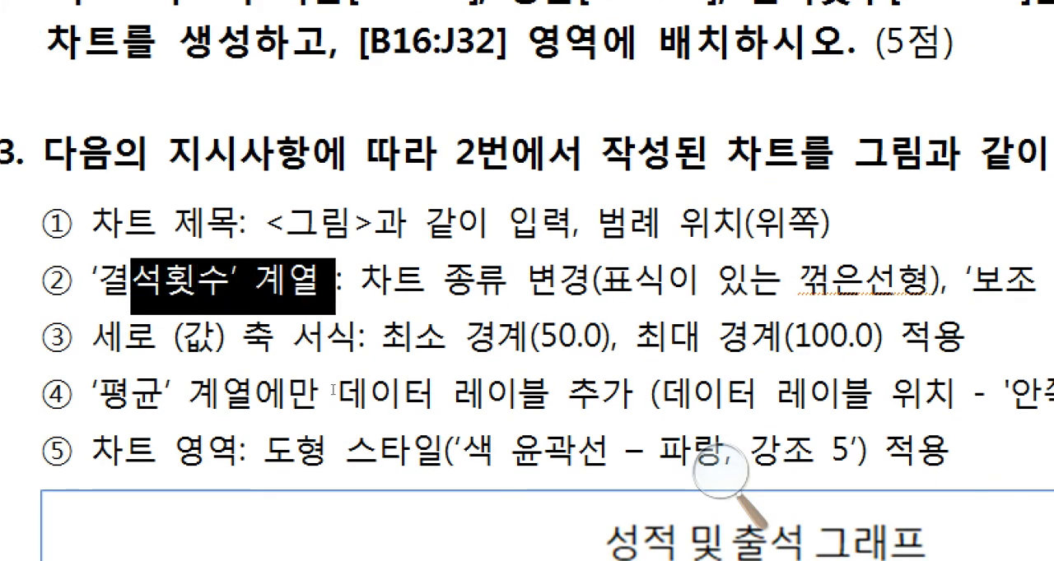
click(333, 281)
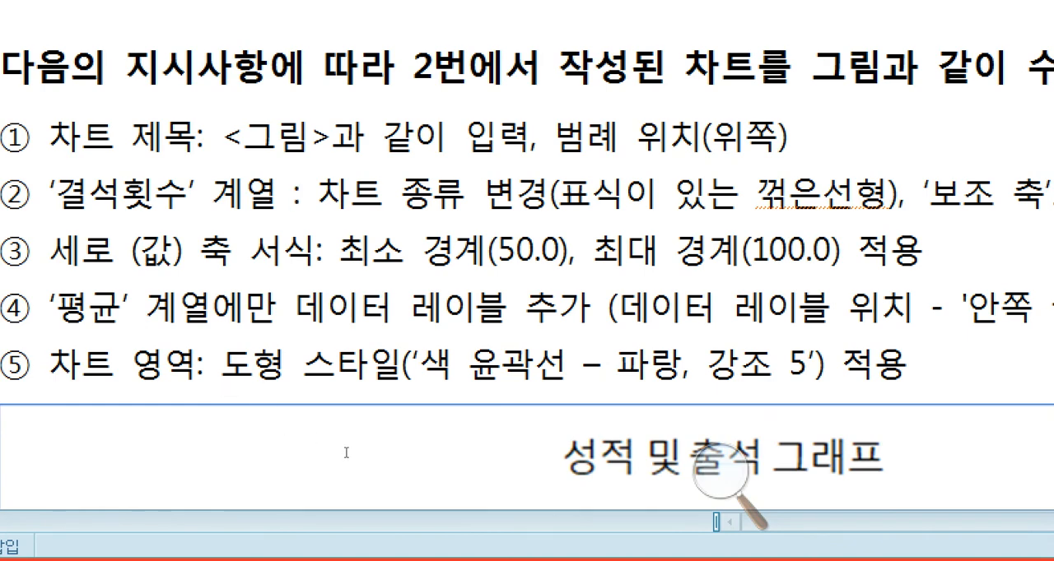
scroll(284, 424, down, 3)
click(421, 558)
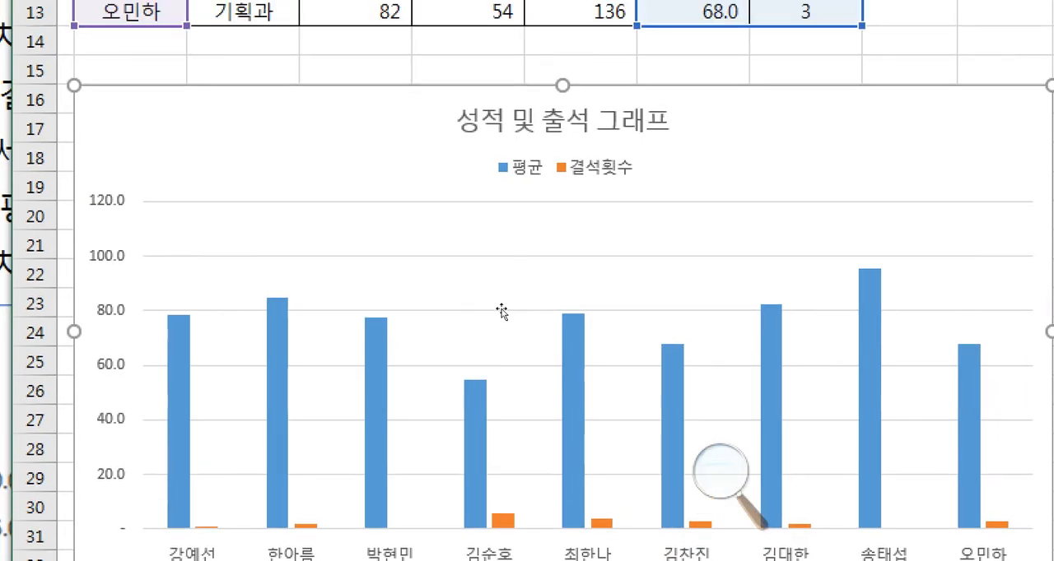
click(450, 421)
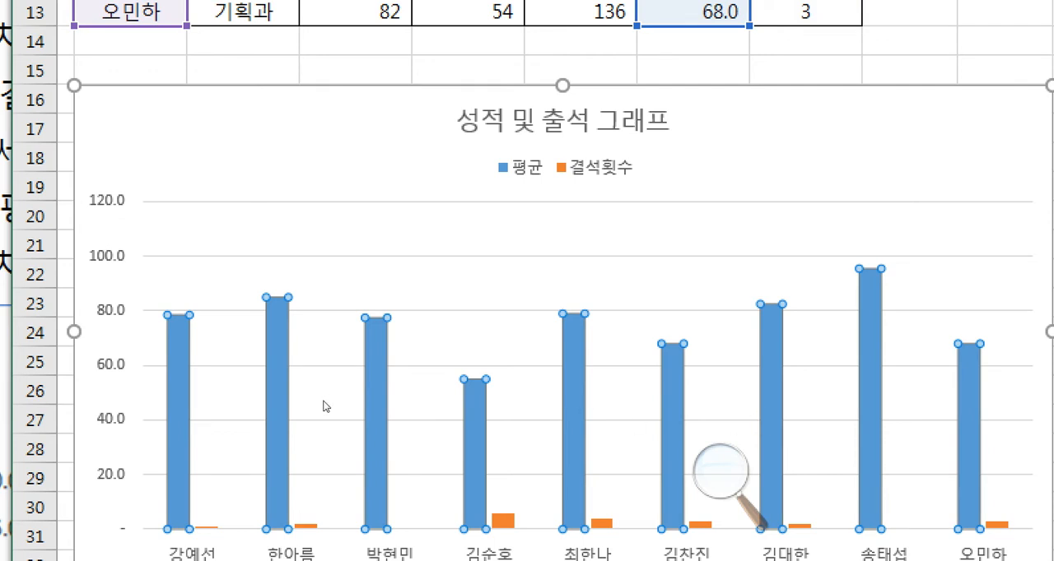
right_click(449, 423)
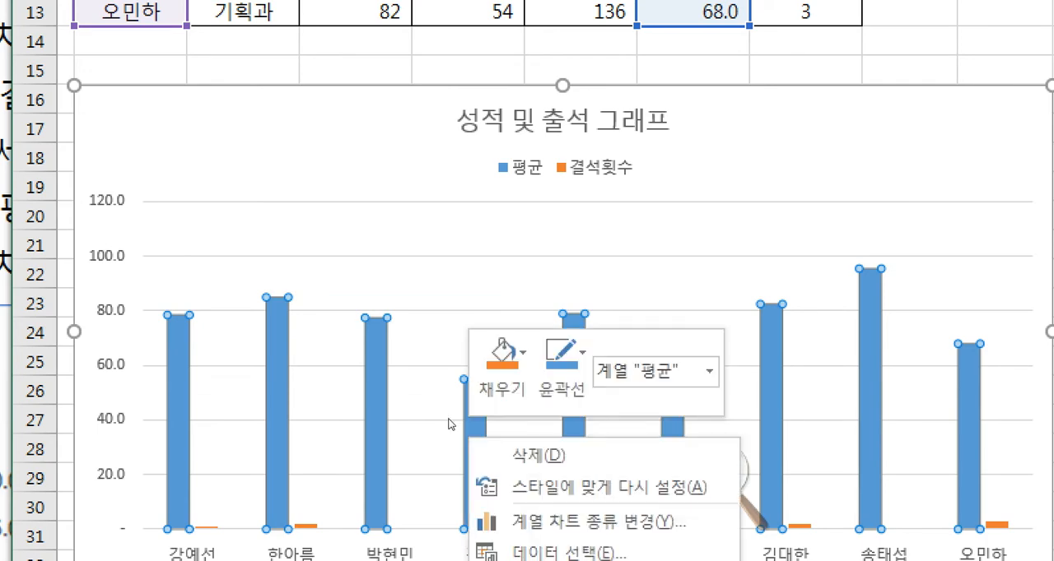
click(538, 329)
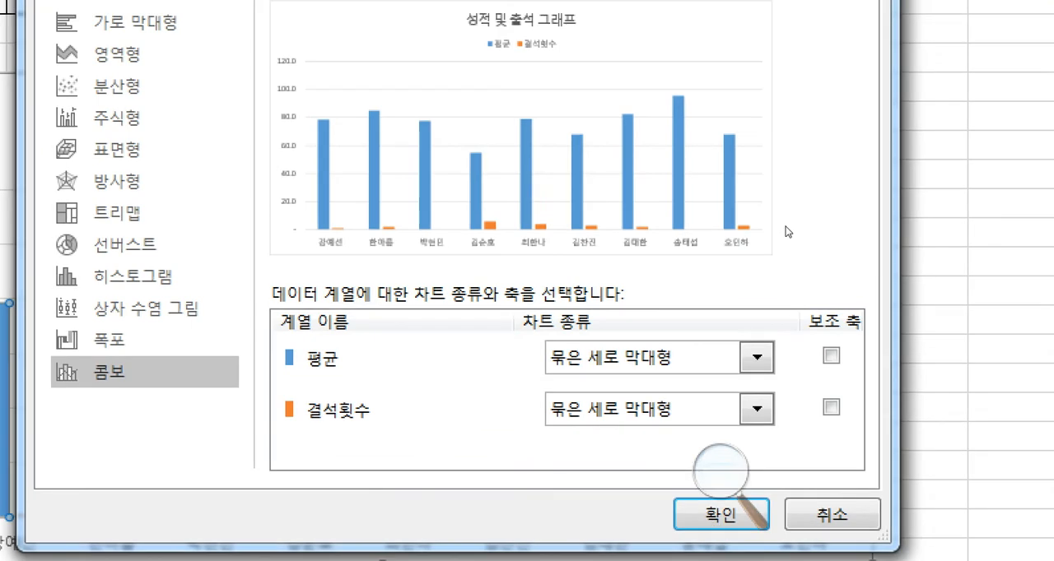
click(663, 411)
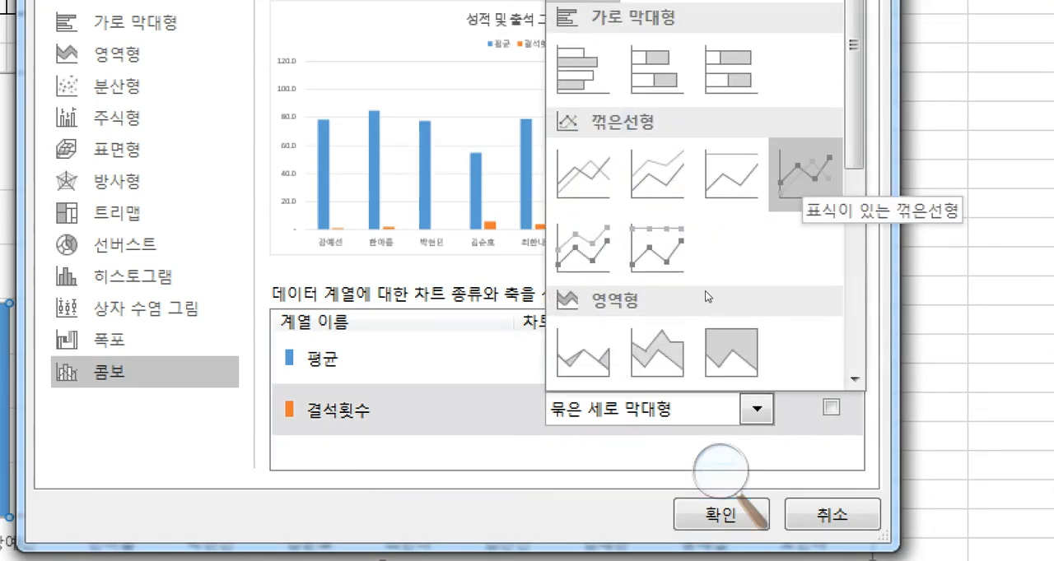
click(805, 174)
click(831, 408)
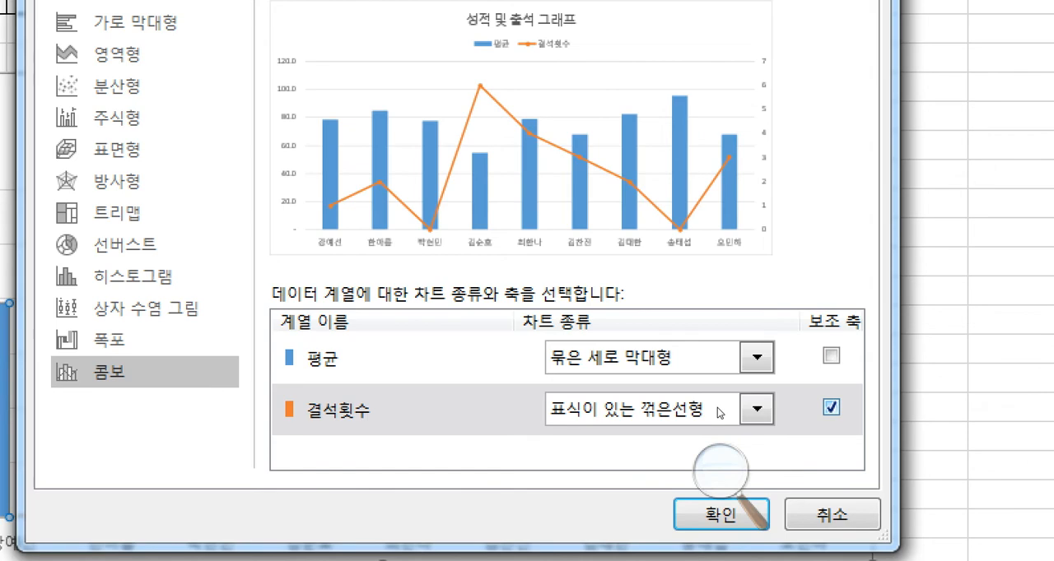
click(718, 514)
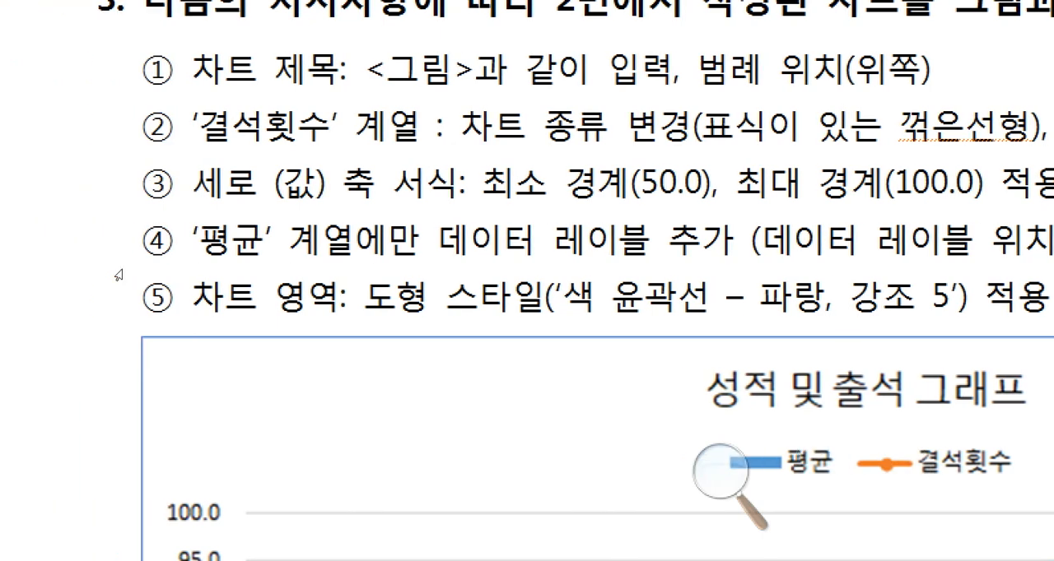
- Following item ③ of the exam document, set the 세로 (값) 축 bounds to 최소 50.0 and 최대 100.0
drag(194, 275, 328, 278)
click(327, 277)
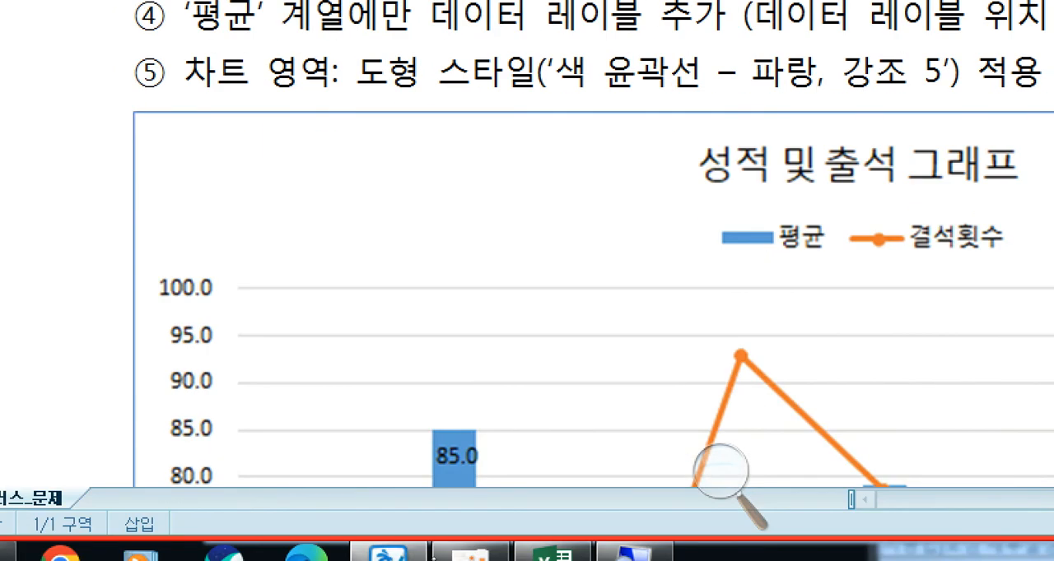
click(551, 550)
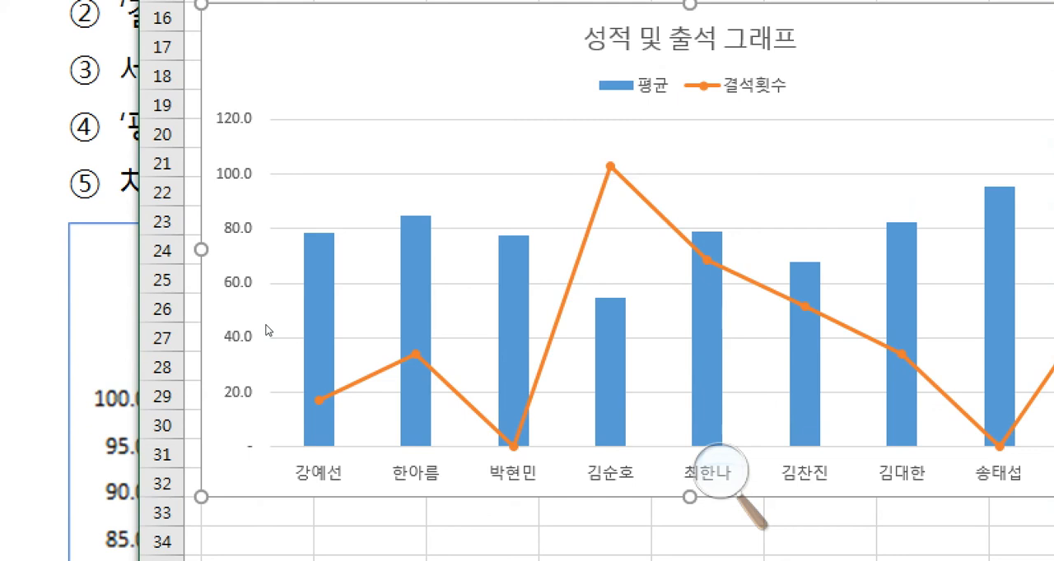
click(266, 330)
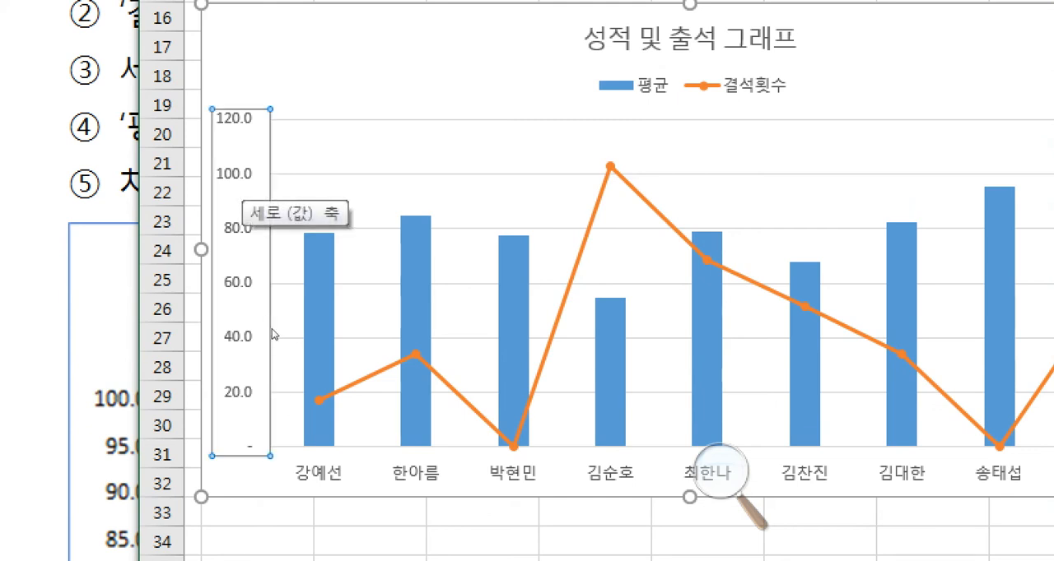
right_click(272, 331)
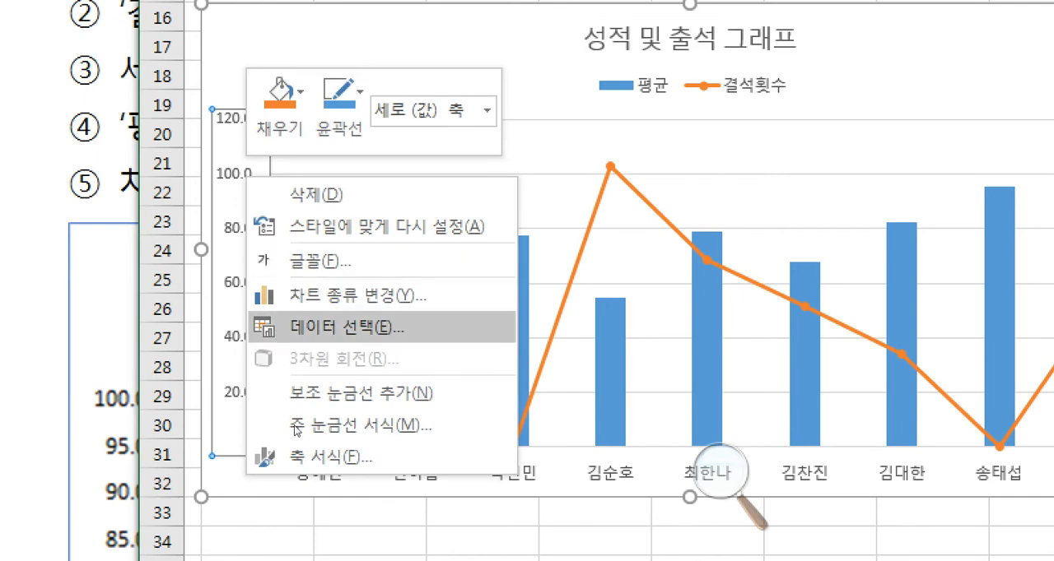
click(311, 461)
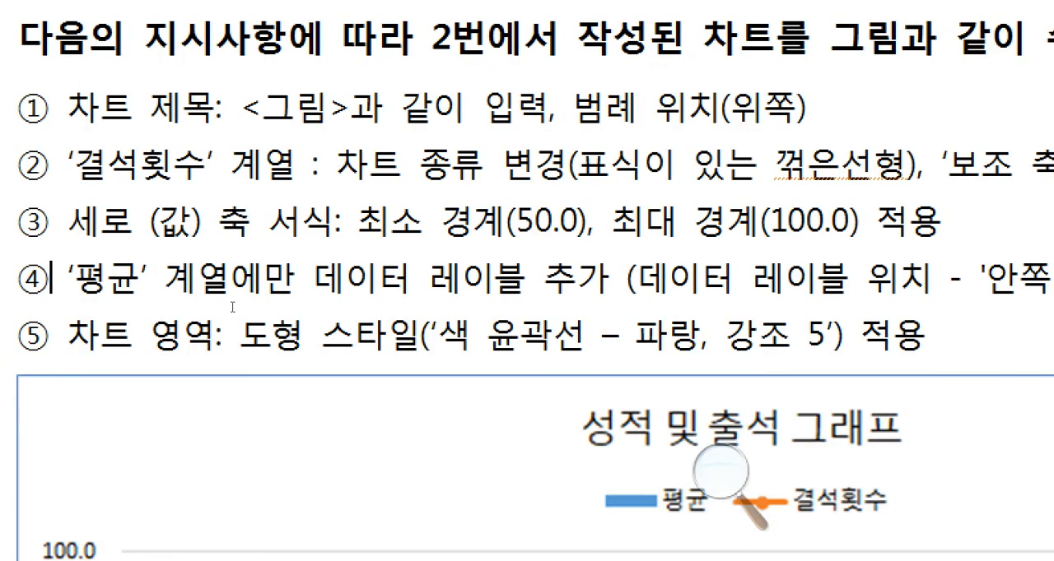
drag(389, 223, 552, 224)
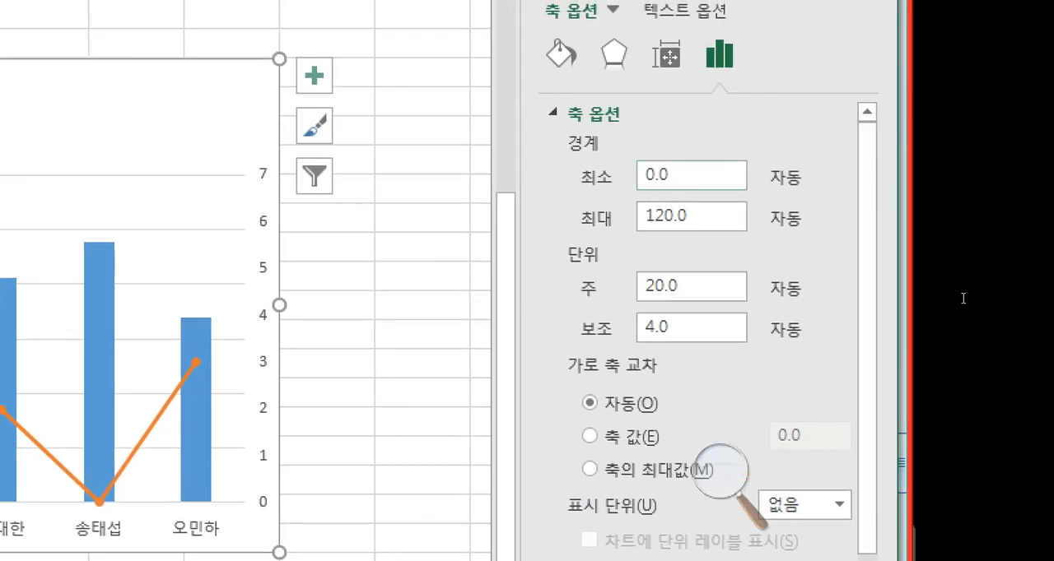
click(691, 175)
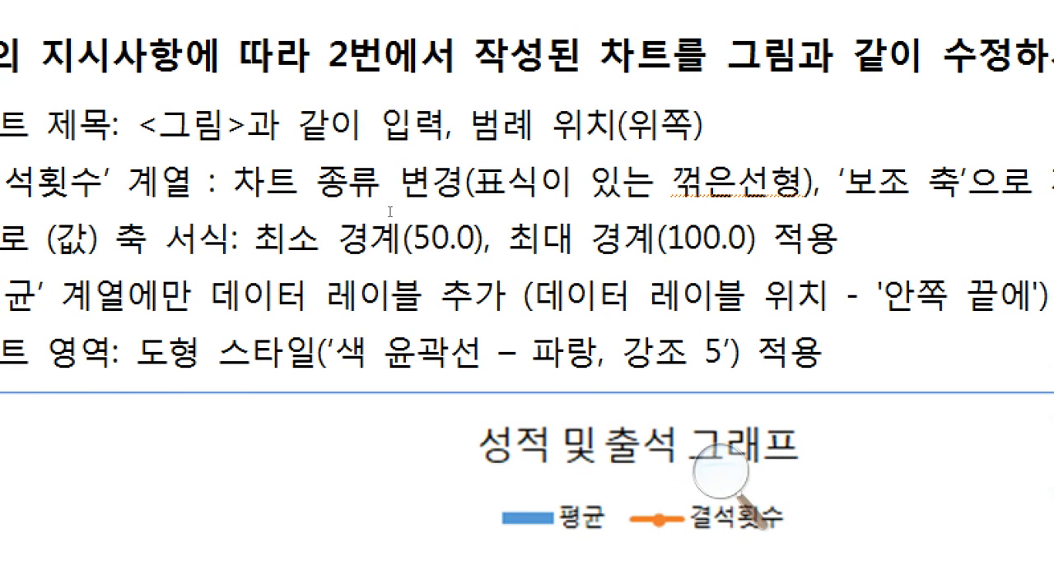
- Check the data label requirement in the exam document, and add data labels to the 평균 series only
drag(219, 310, 472, 307)
click(321, 308)
click(473, 307)
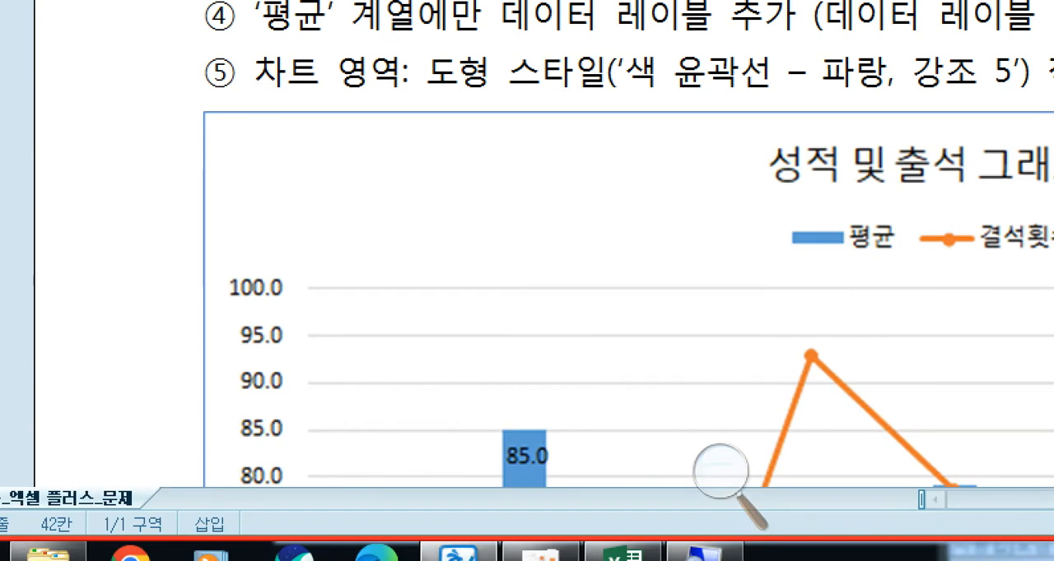
click(620, 556)
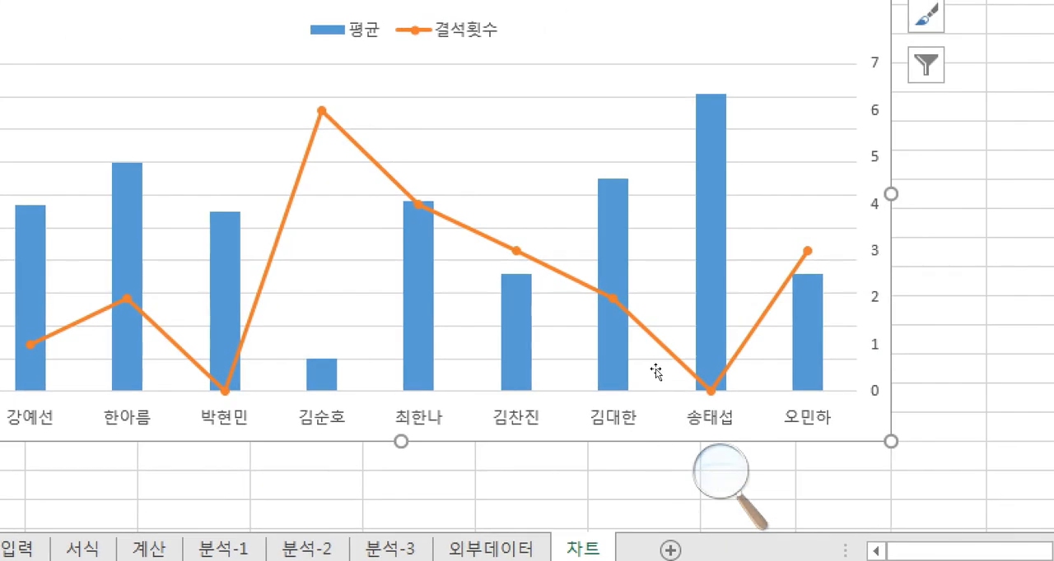
right_click(355, 402)
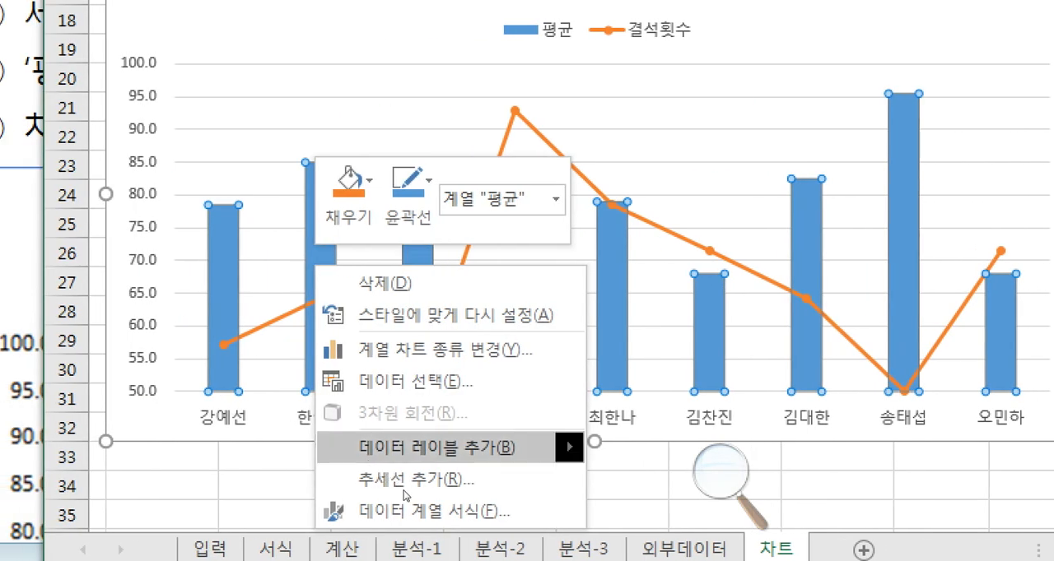
key(b)
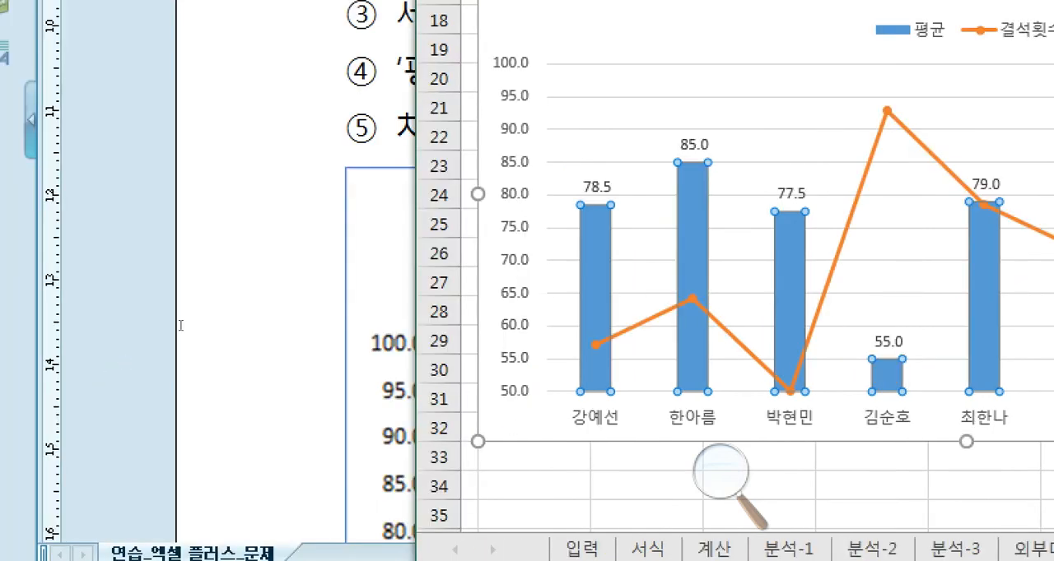
- Check the required label position in the exam document, and place the 평균 series' data labels at 안쪽 끝에
click(206, 326)
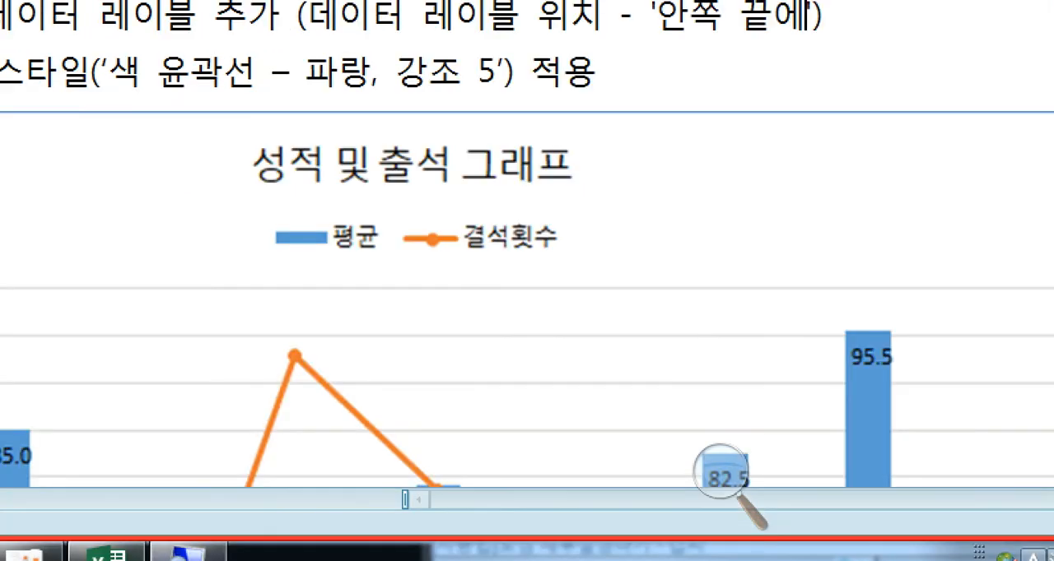
click(105, 552)
key(Up)
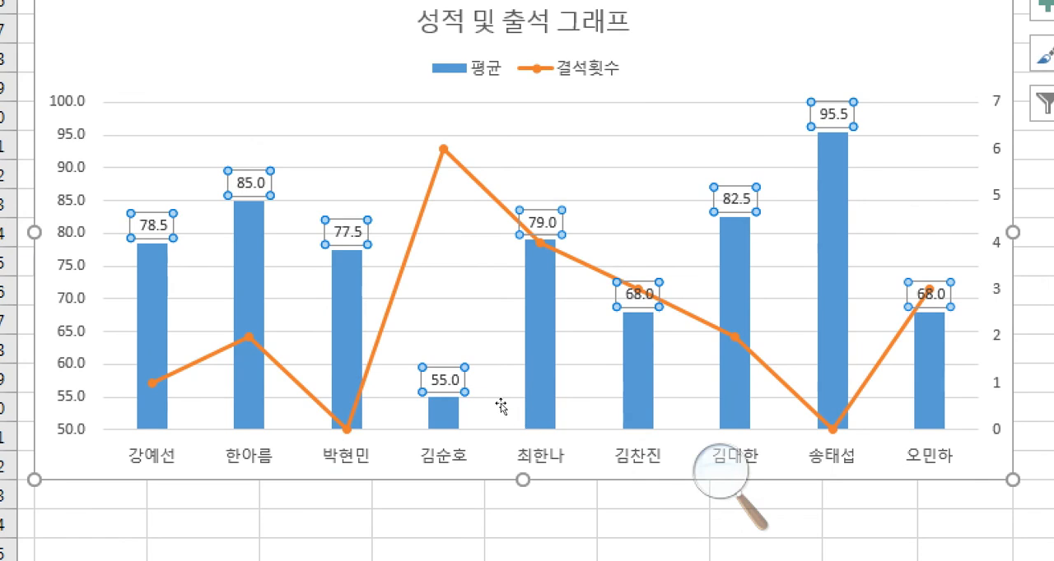
right_click(366, 346)
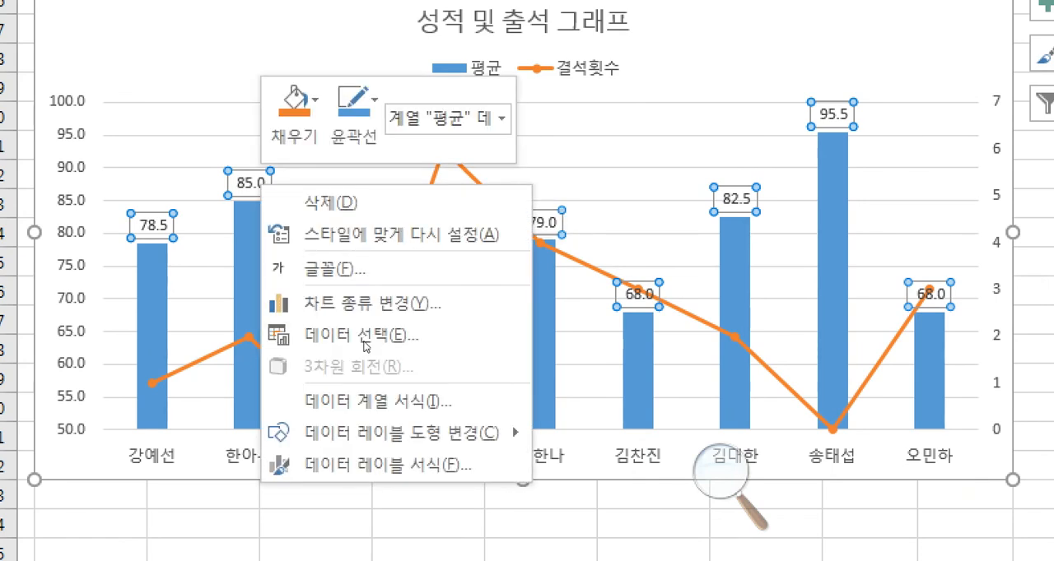
click(429, 475)
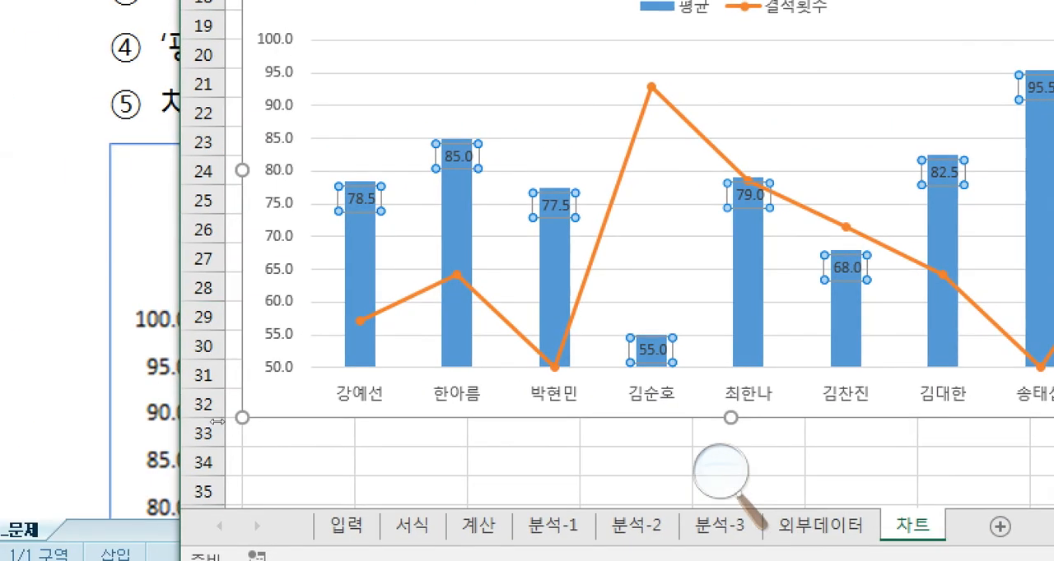
- Compare the labels with the exam document's example chart, read item ⑤ on the chart area style, and return to the workbook
click(173, 410)
scroll(302, 424, down, 3)
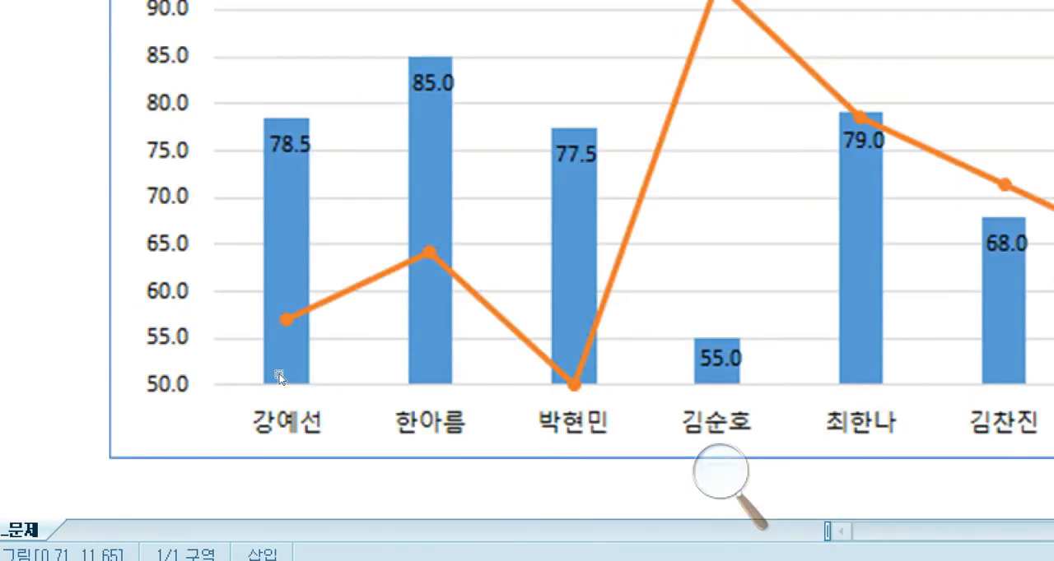
scroll(349, 248, up, 1)
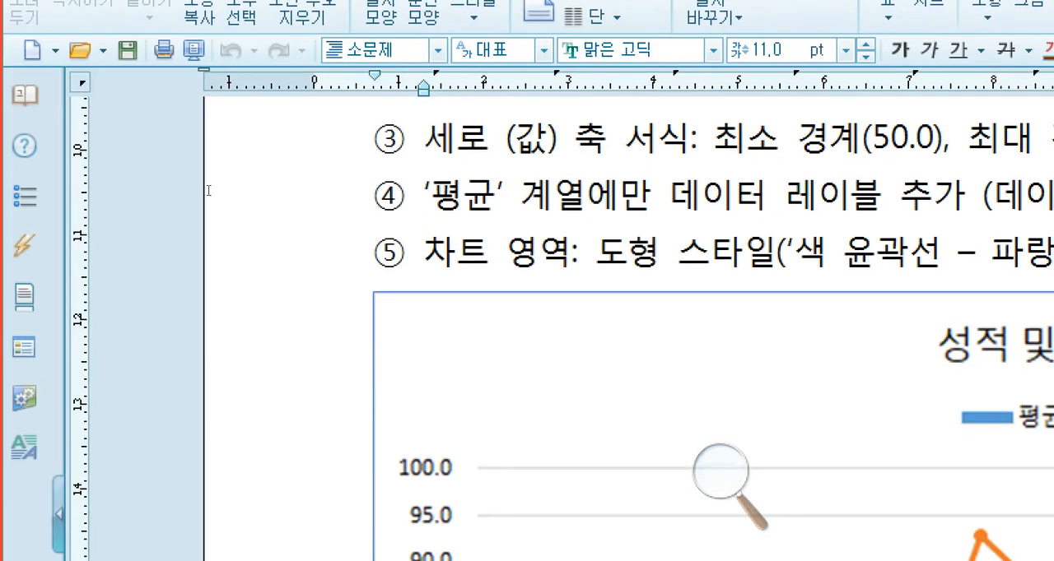
click(209, 193)
click(287, 198)
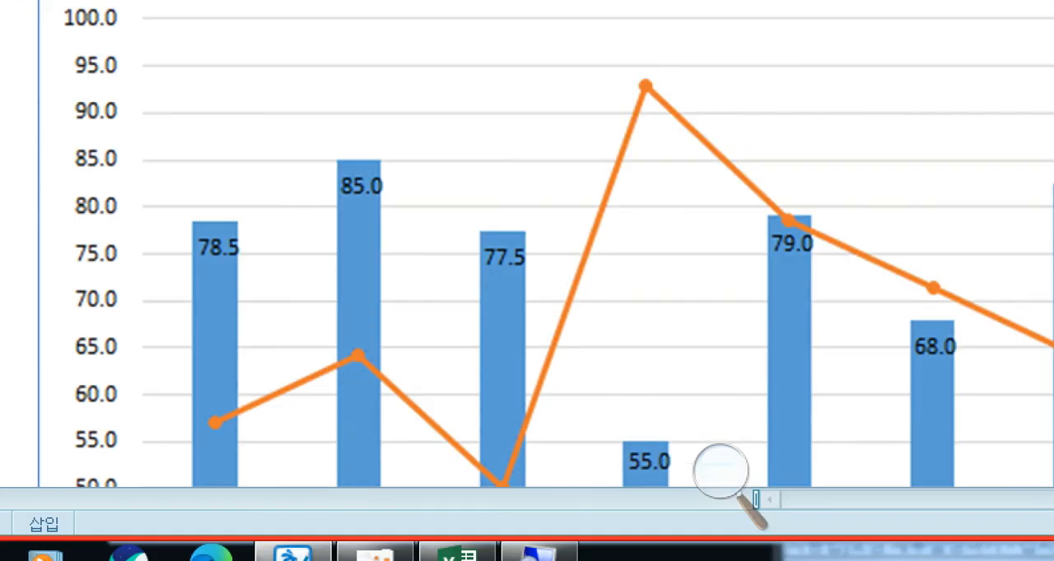
click(457, 554)
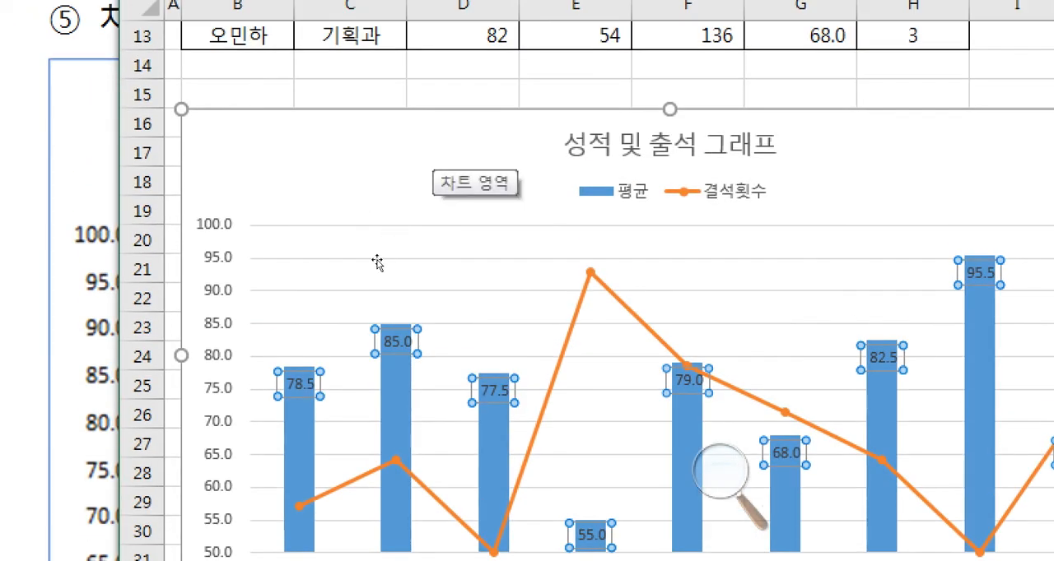
- Following item ⑤ of the exam document, apply the shape style 색 윤곽선 - 파랑, 강조 5 to the chart area
click(377, 263)
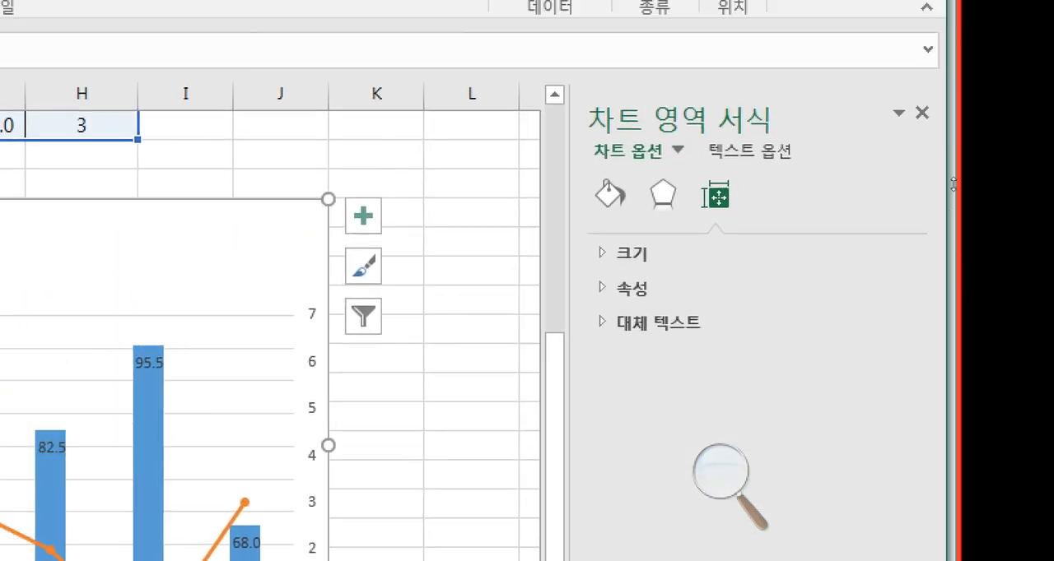
click(625, 35)
click(610, 194)
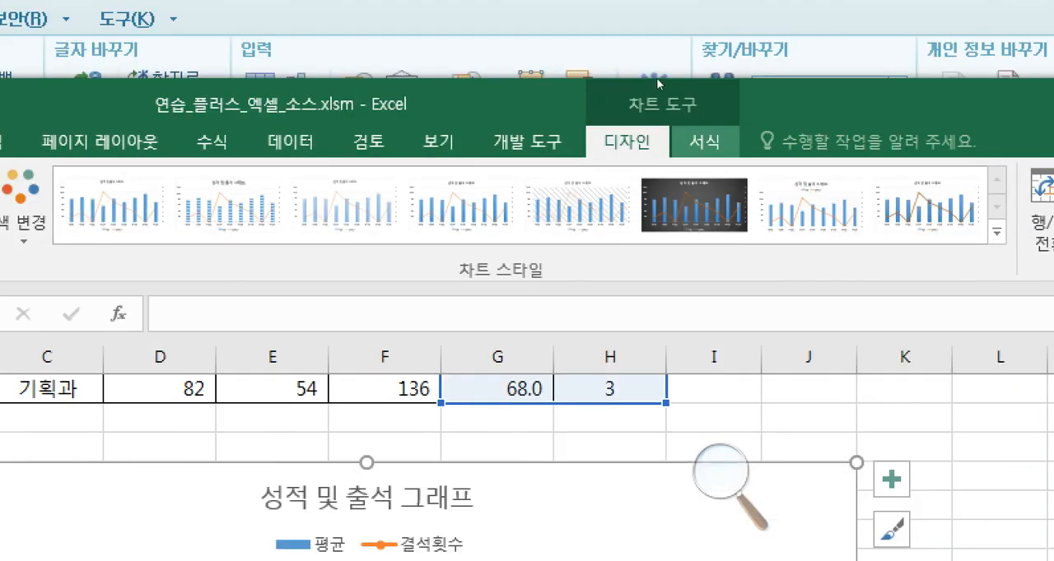
click(705, 142)
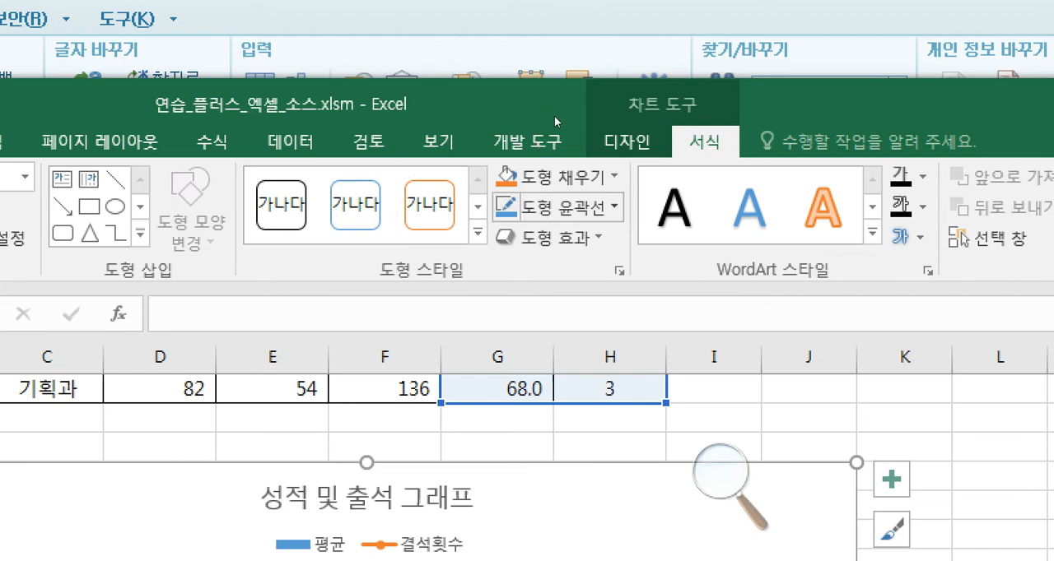
click(580, 20)
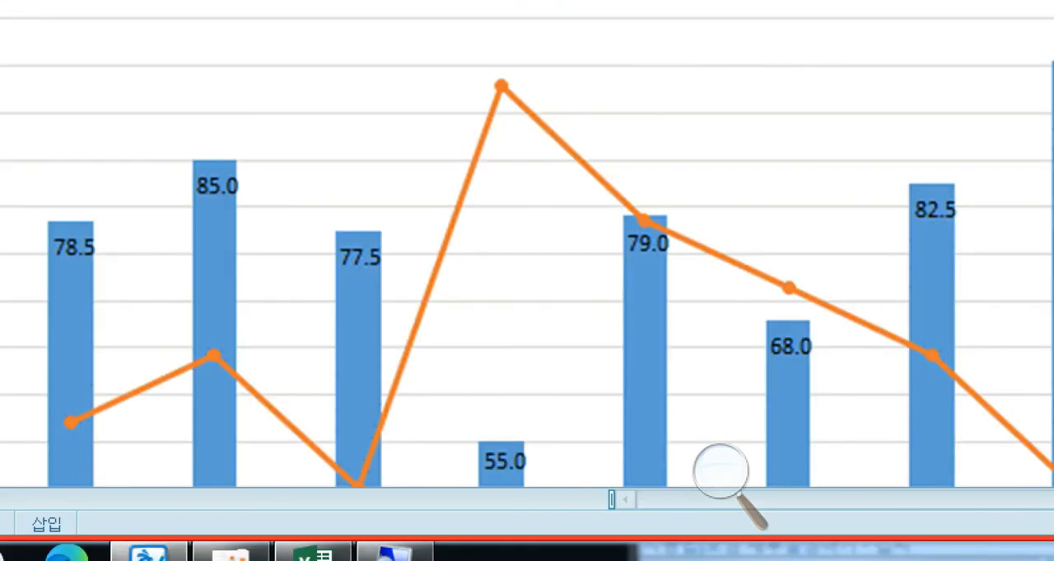
click(312, 553)
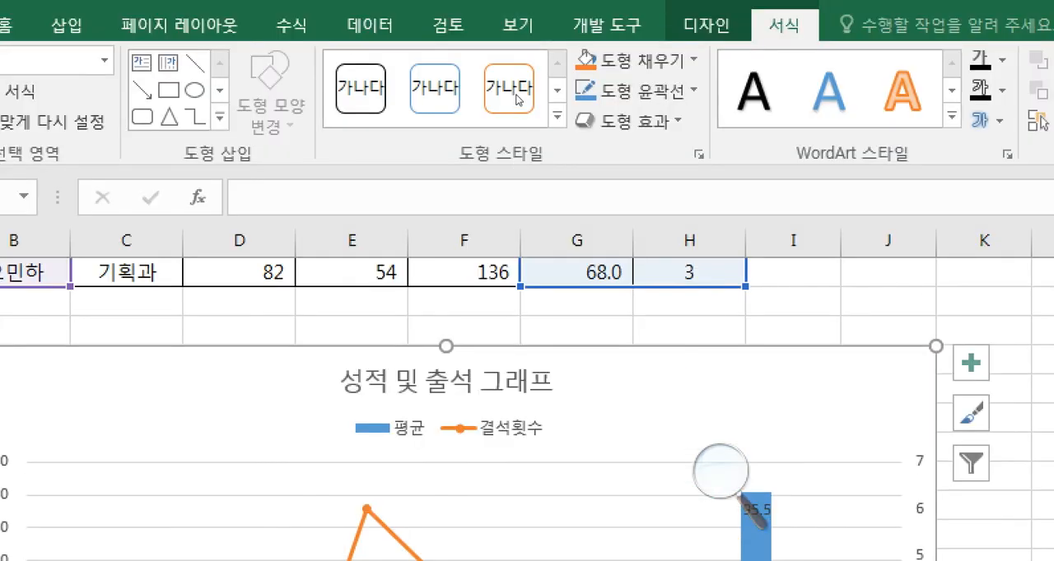
click(558, 116)
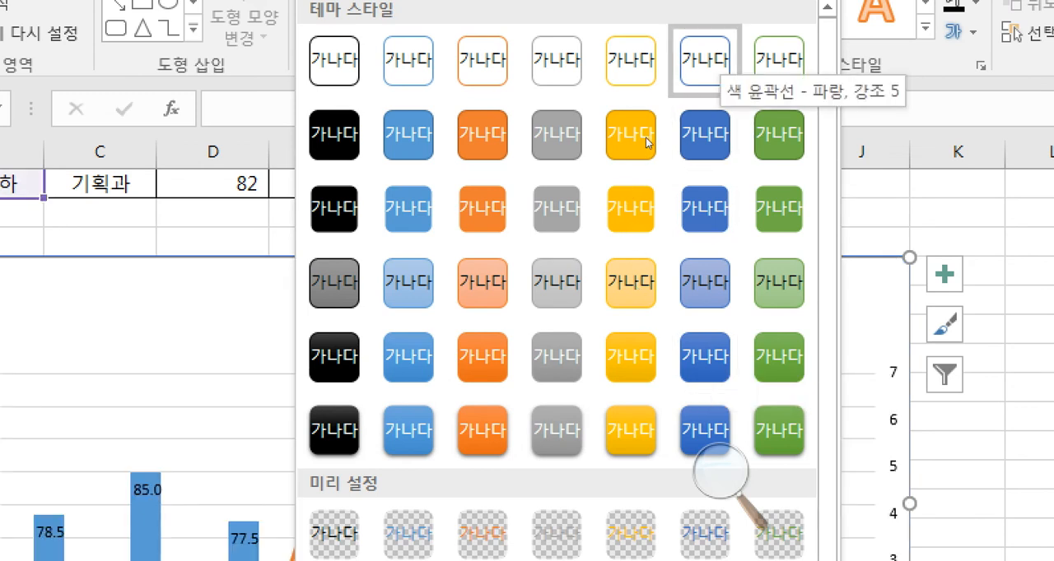
key(Escape)
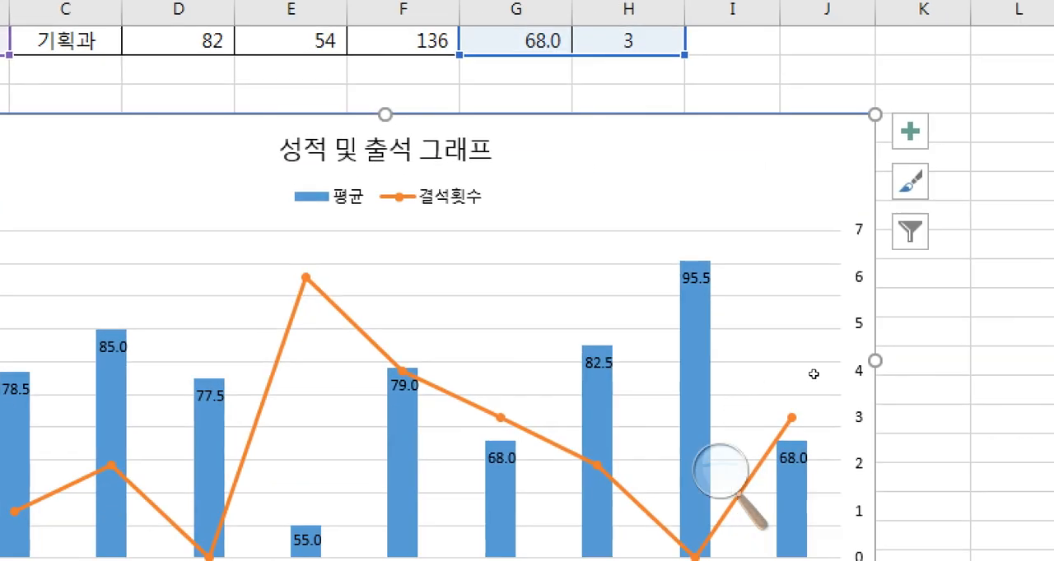
click(813, 374)
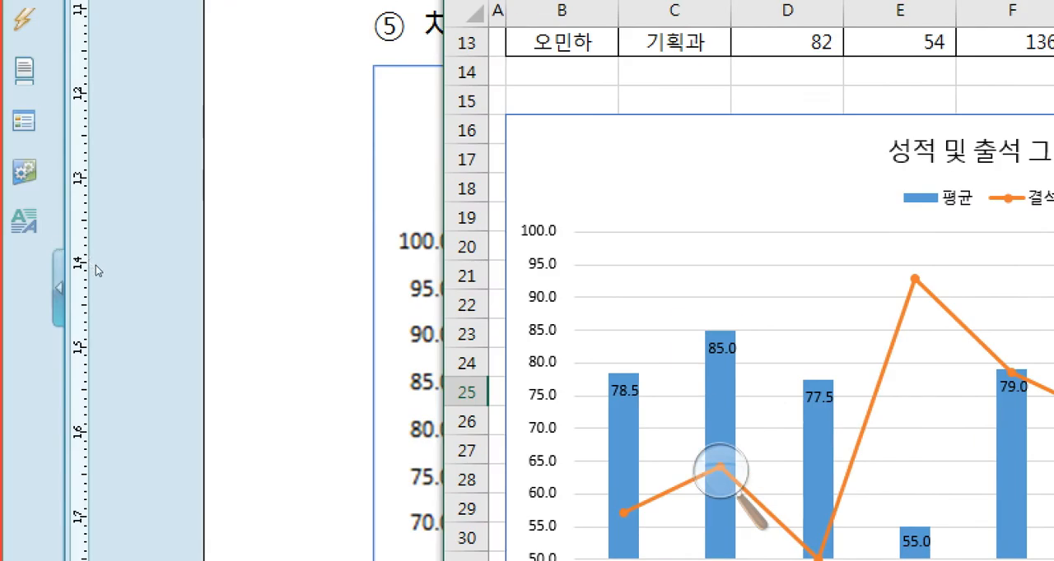
- Compare the finished chart on the 차트 sheet with the example chart and instructions of the exam document
click(221, 201)
scroll(430, 163, up, 3)
drag(255, 196, 641, 194)
click(642, 194)
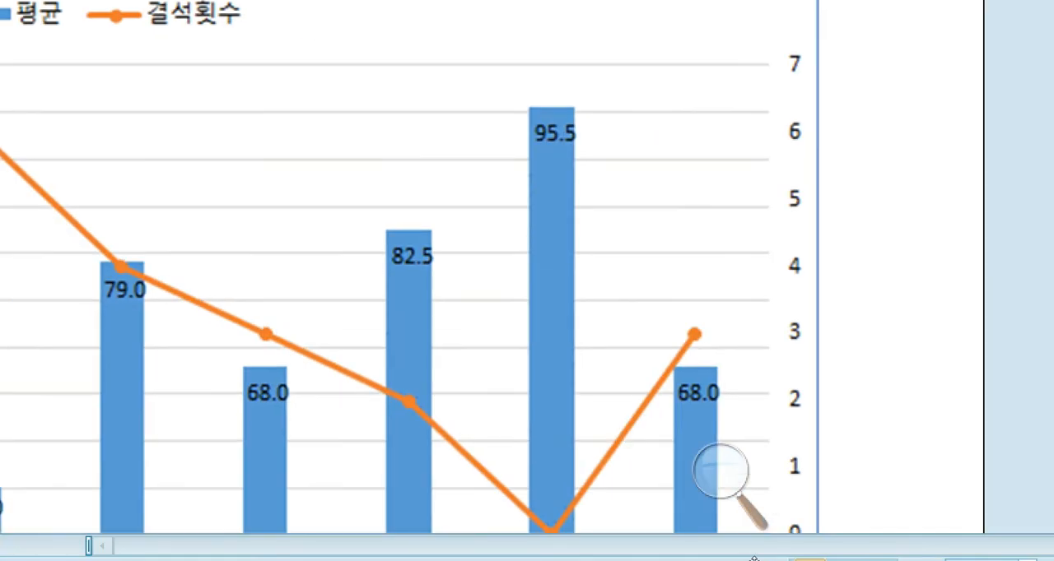
scroll(700, 479, down, 1)
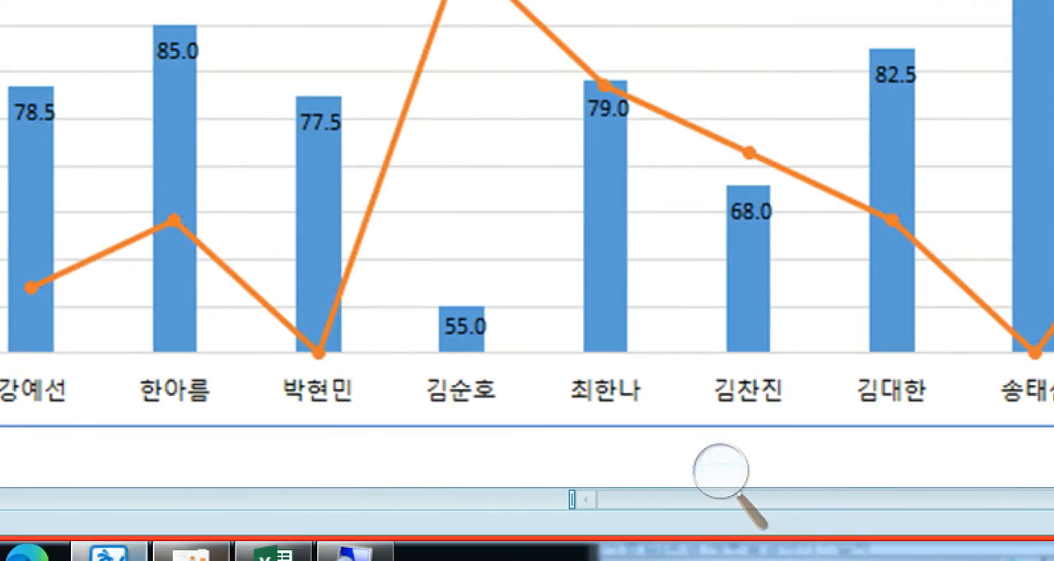
click(268, 555)
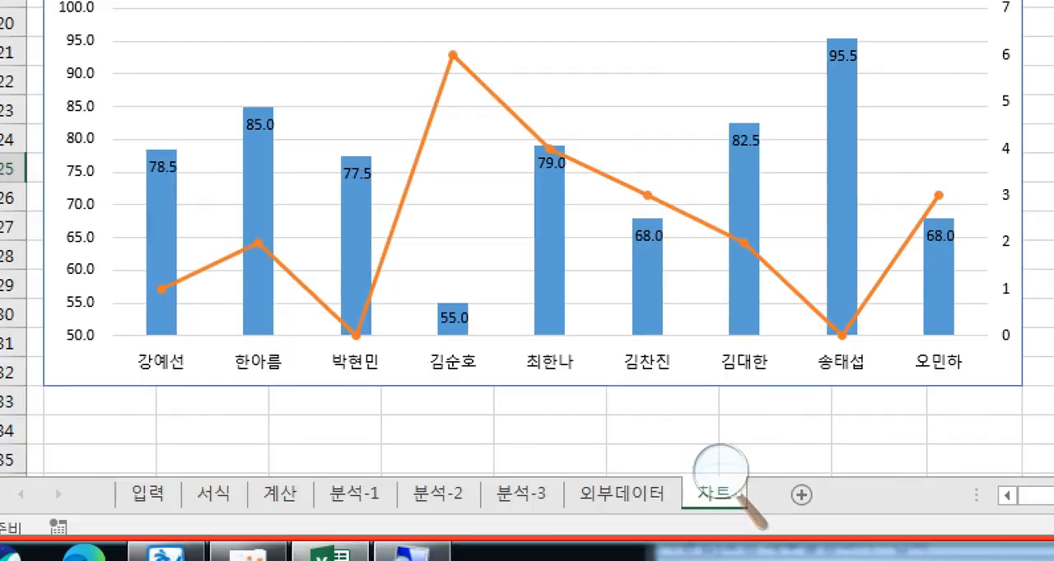
click(111, 552)
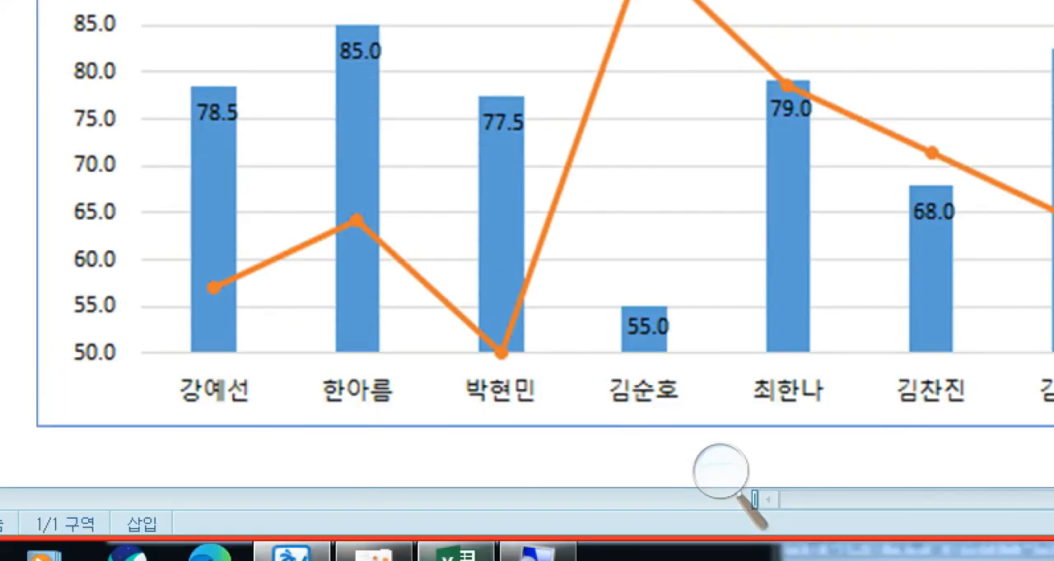
click(455, 551)
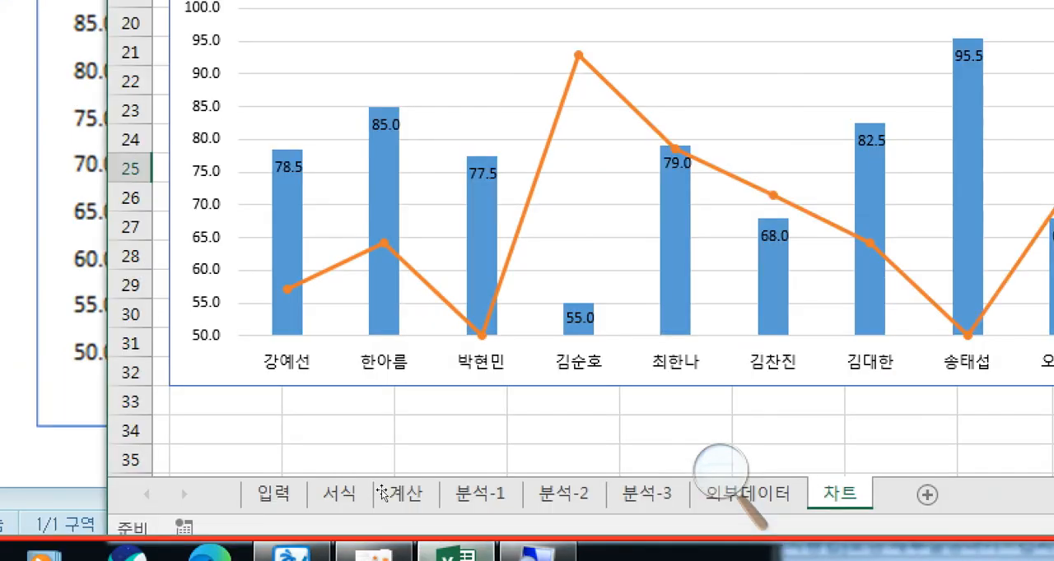